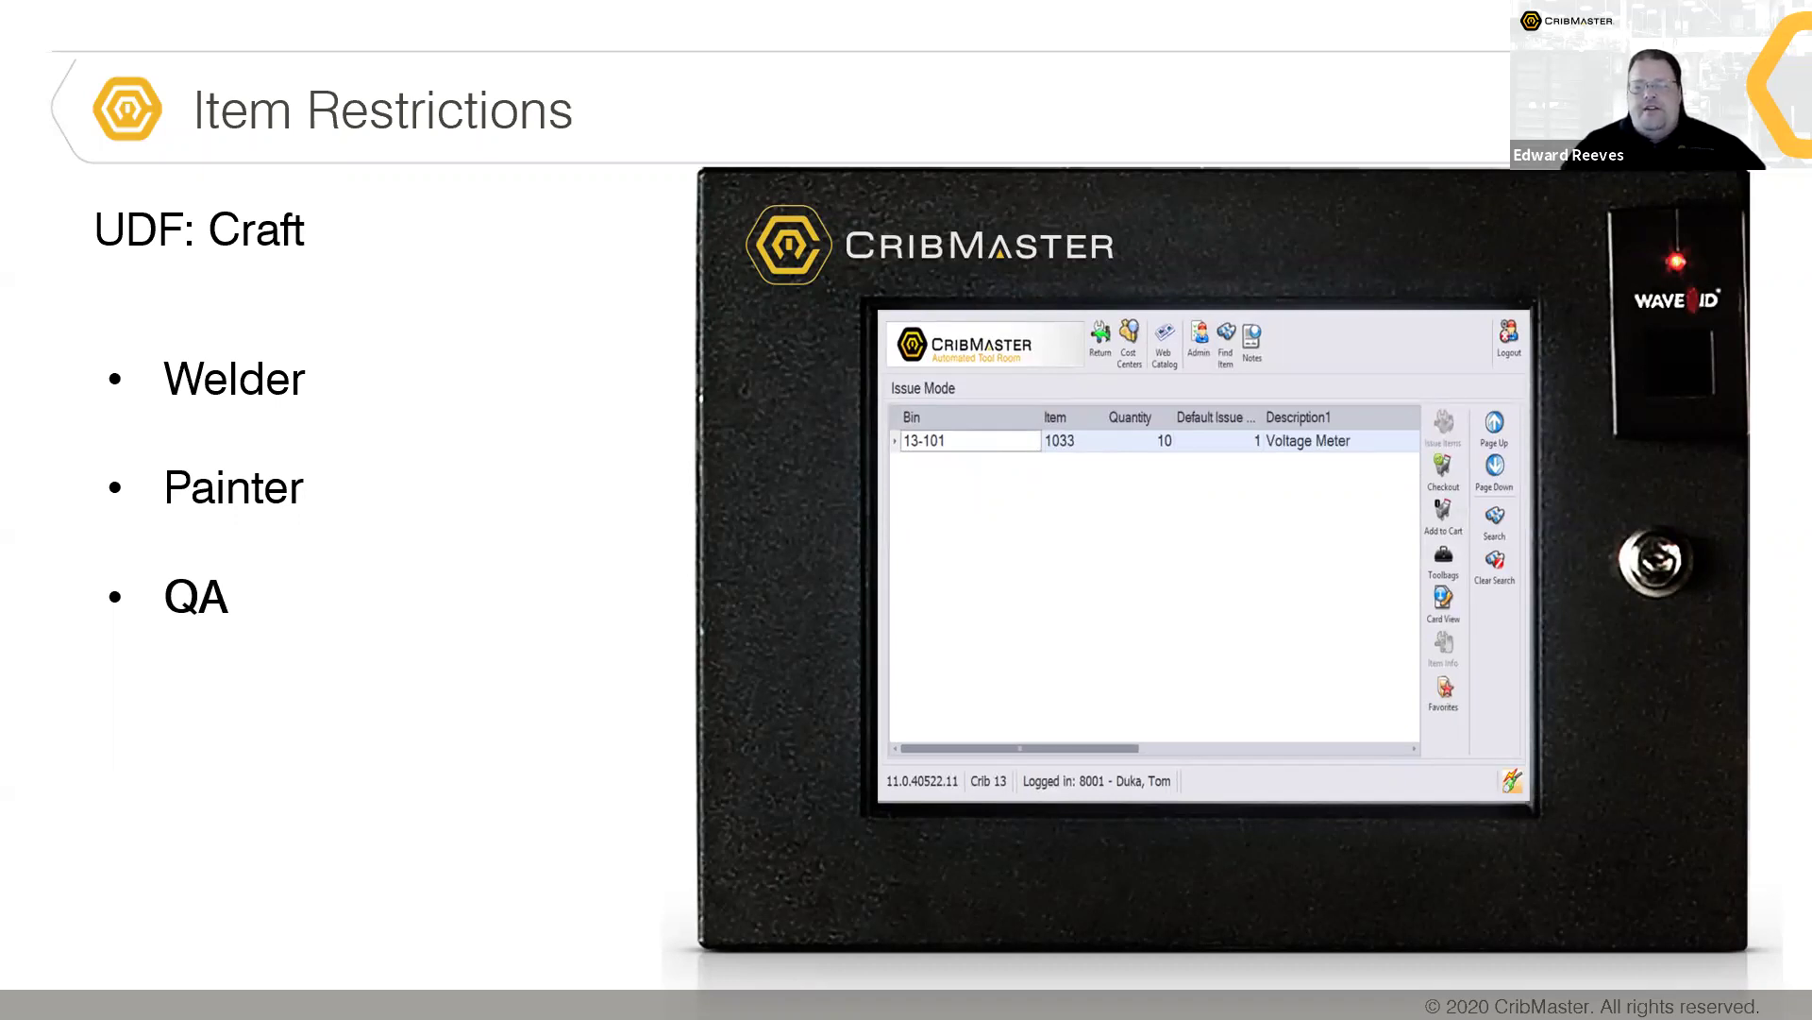
Step: Leave the slideshow, switch to the CribMaster Automated Tool Room and log in as the fourth listed employee
key("Right")
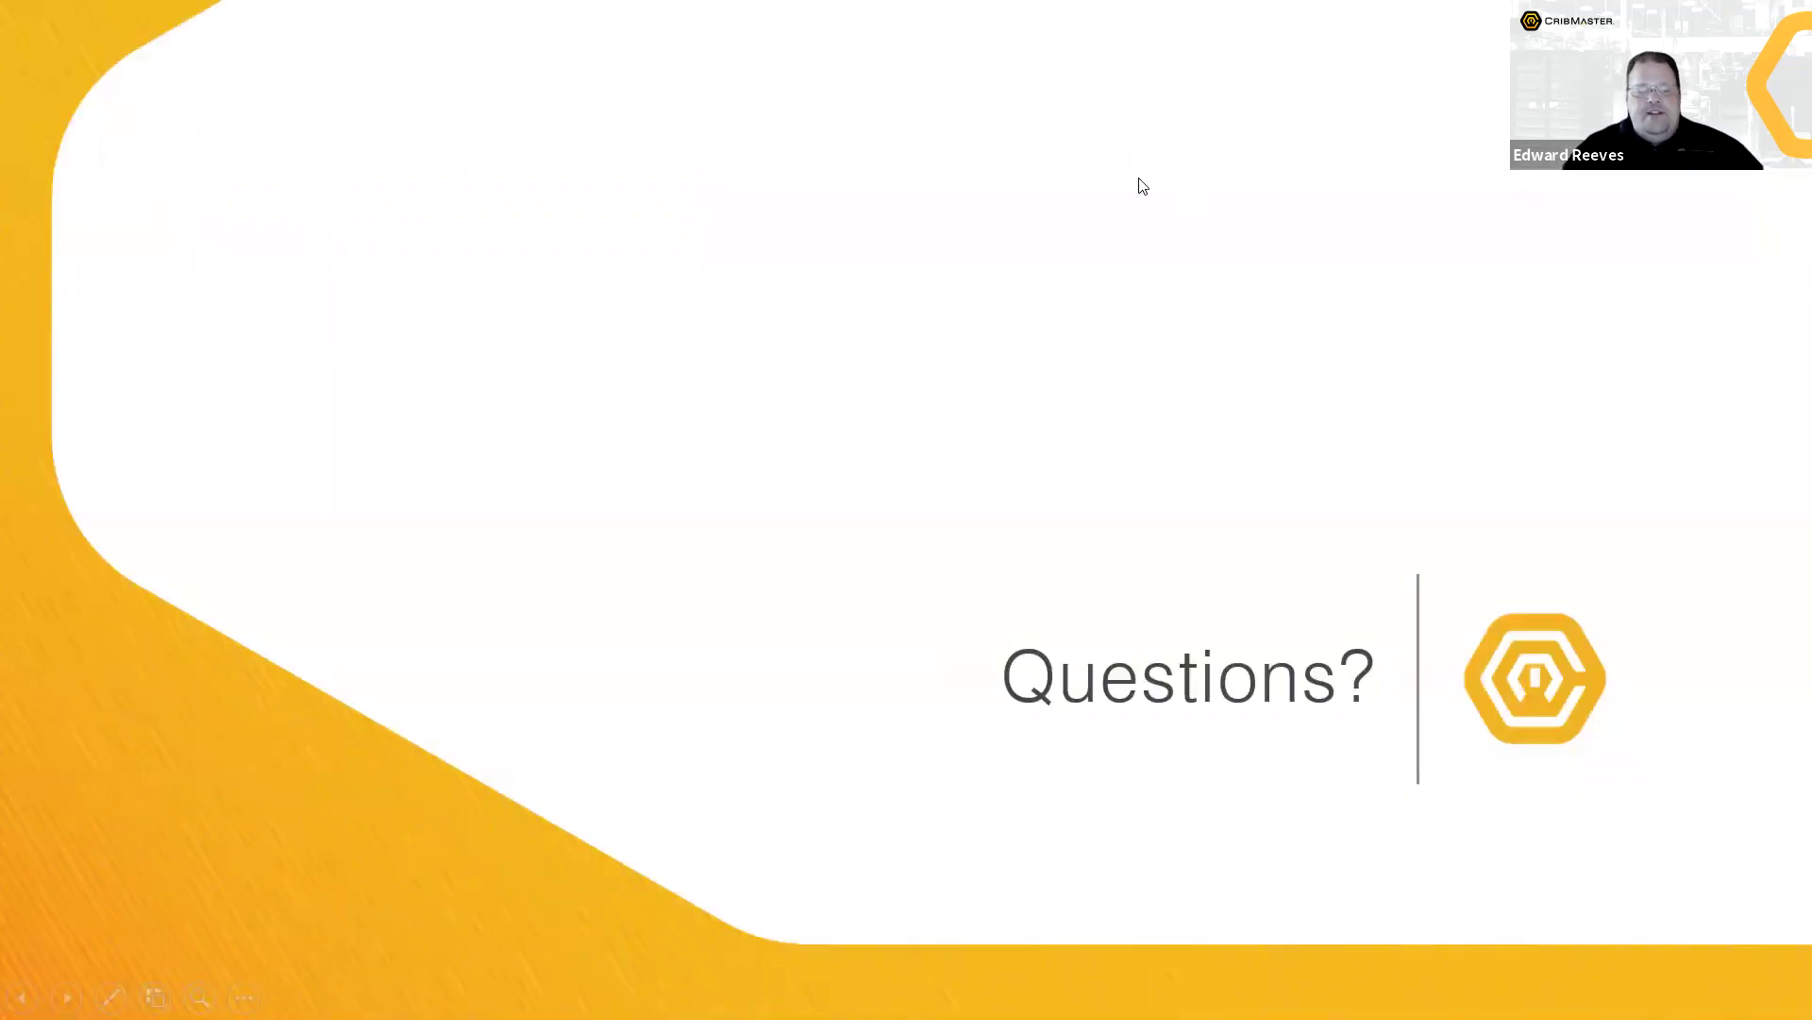
key("Escape")
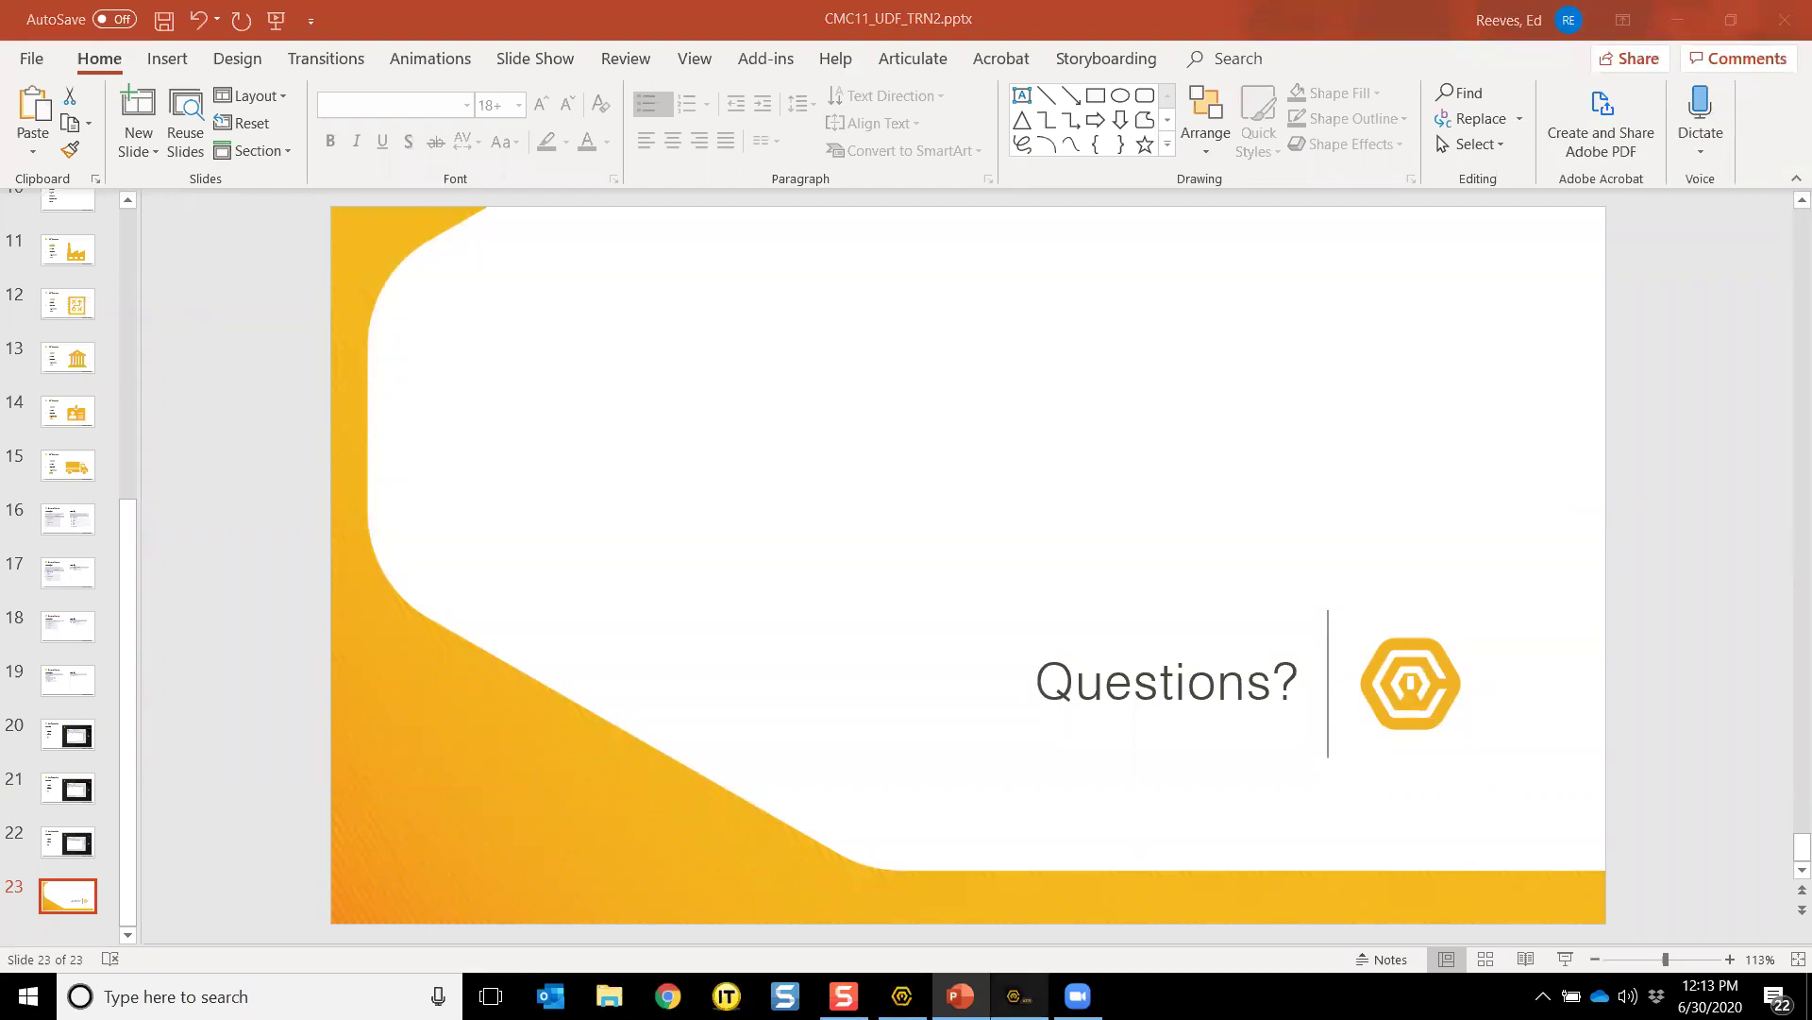
left_click(1017, 996)
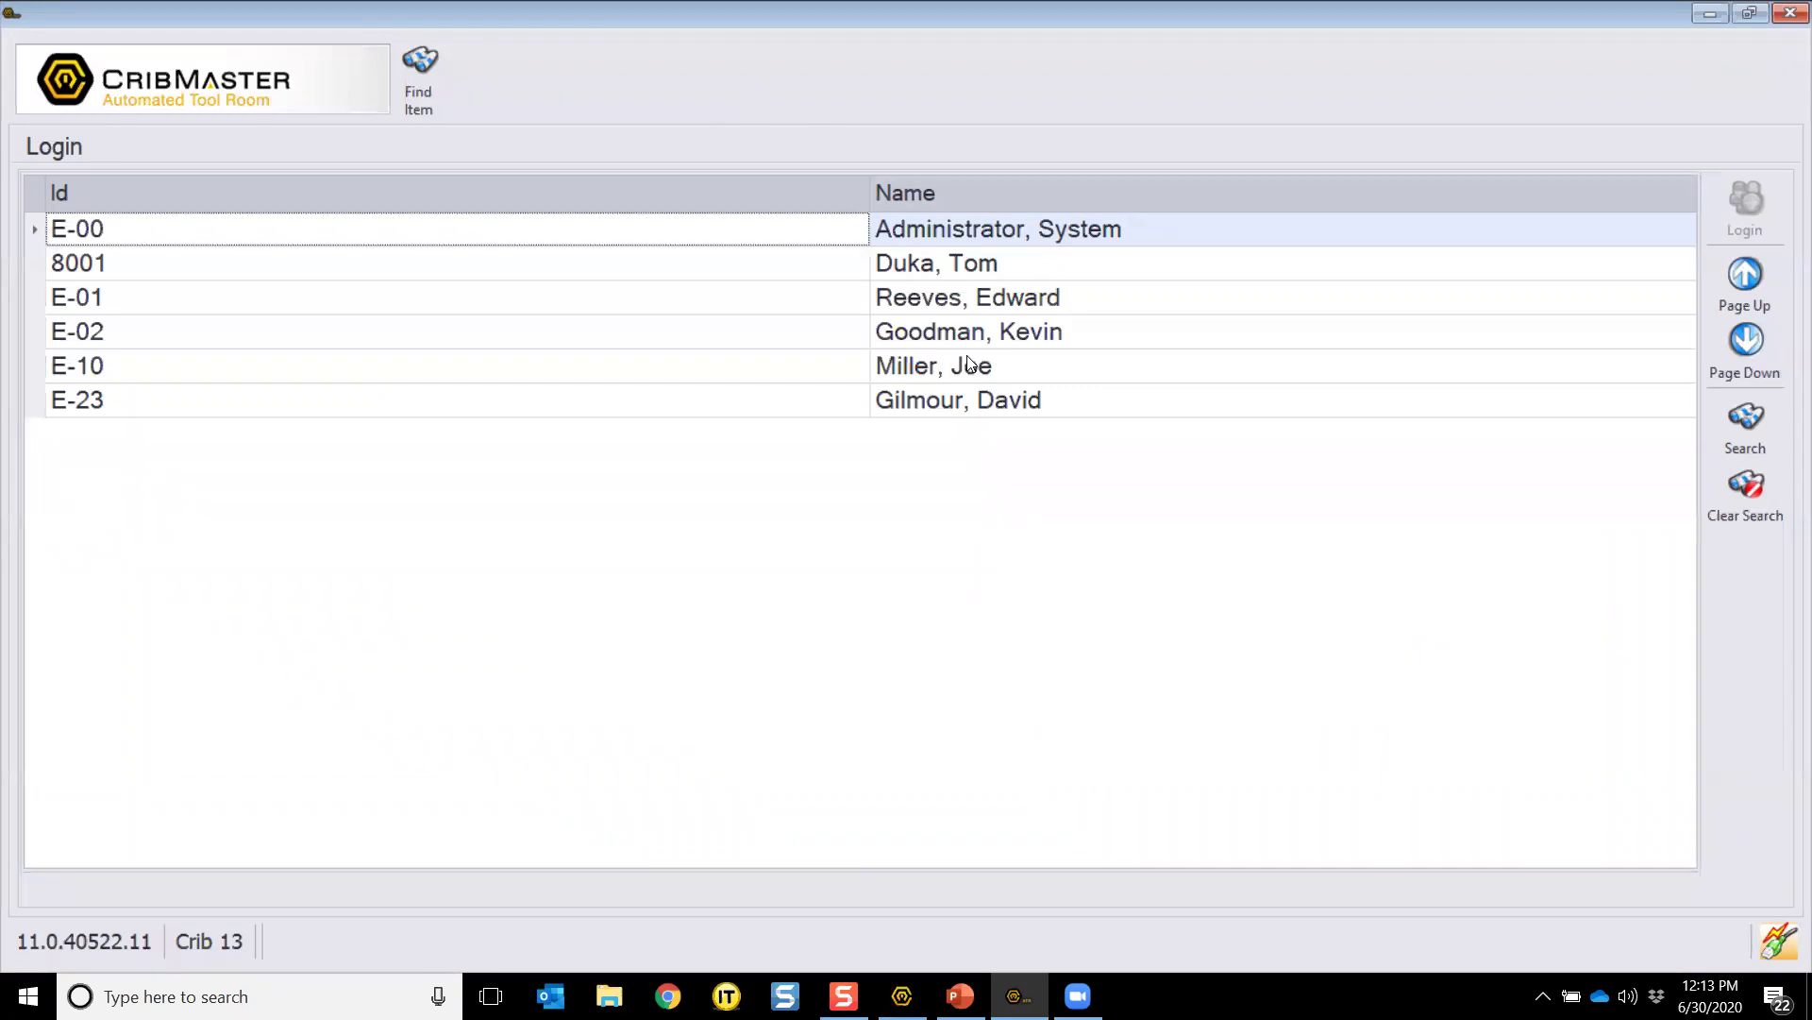
left_click(941, 338)
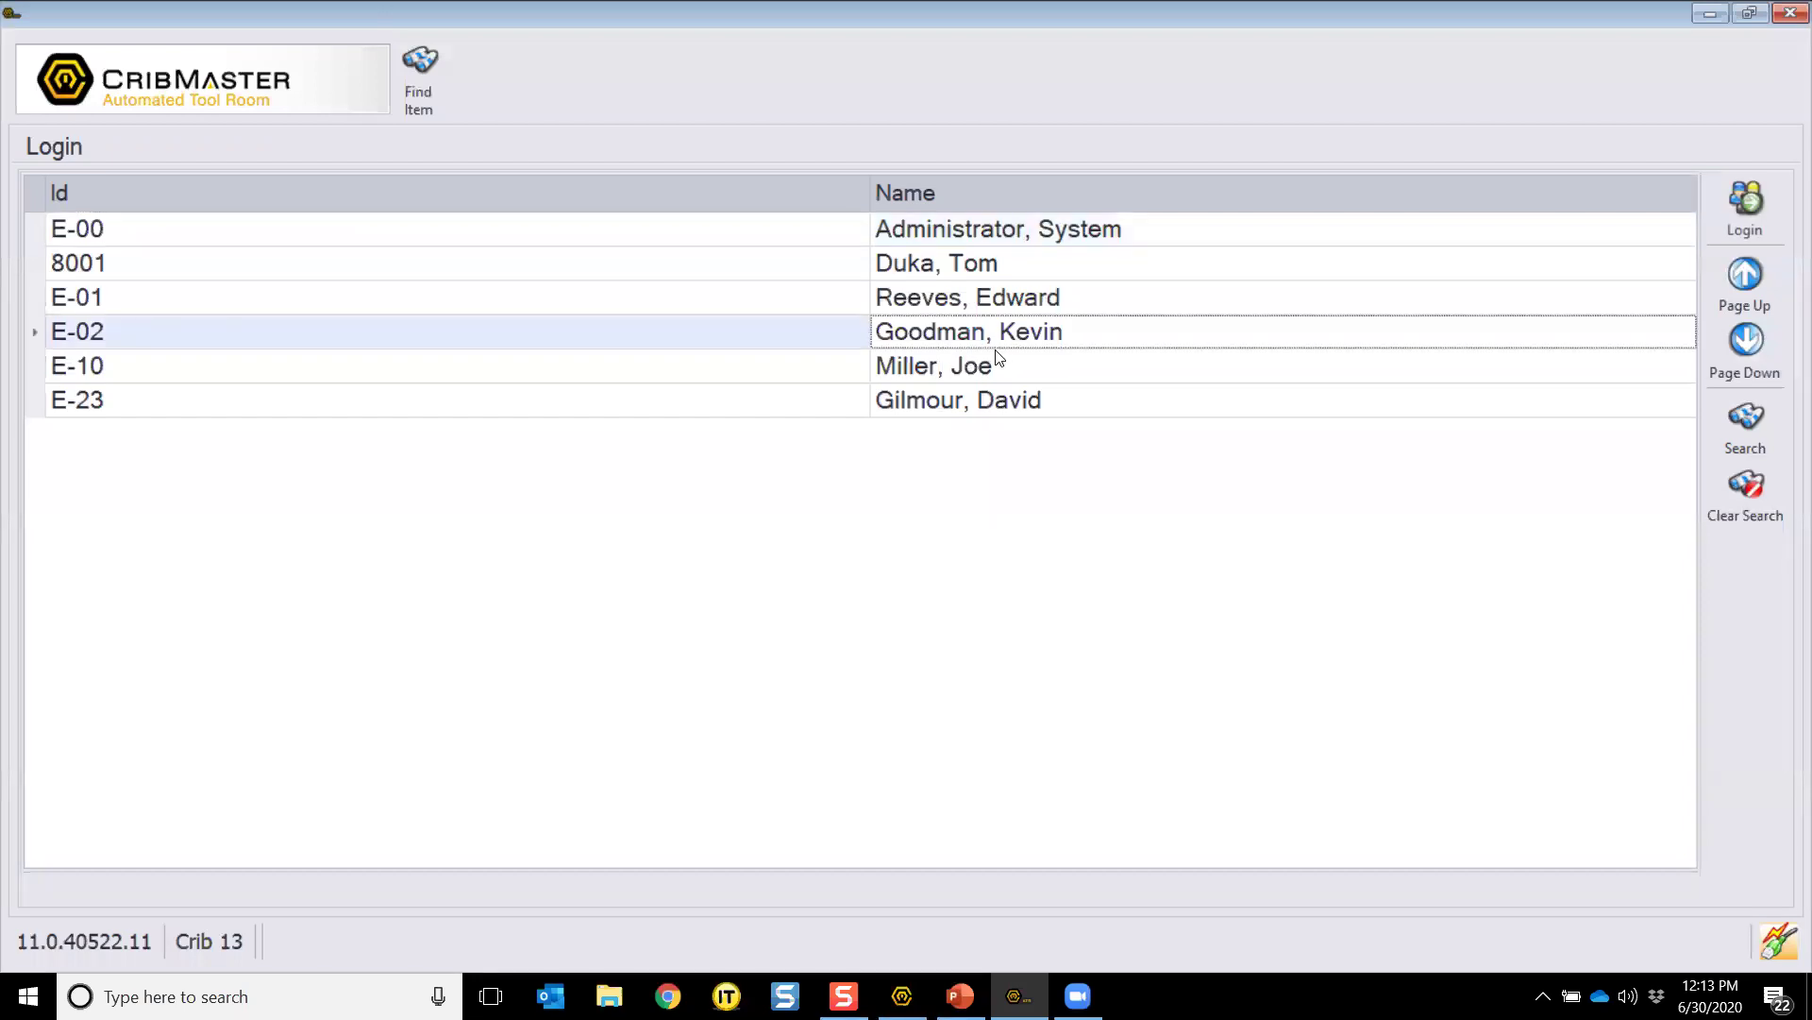
double_click(950, 331)
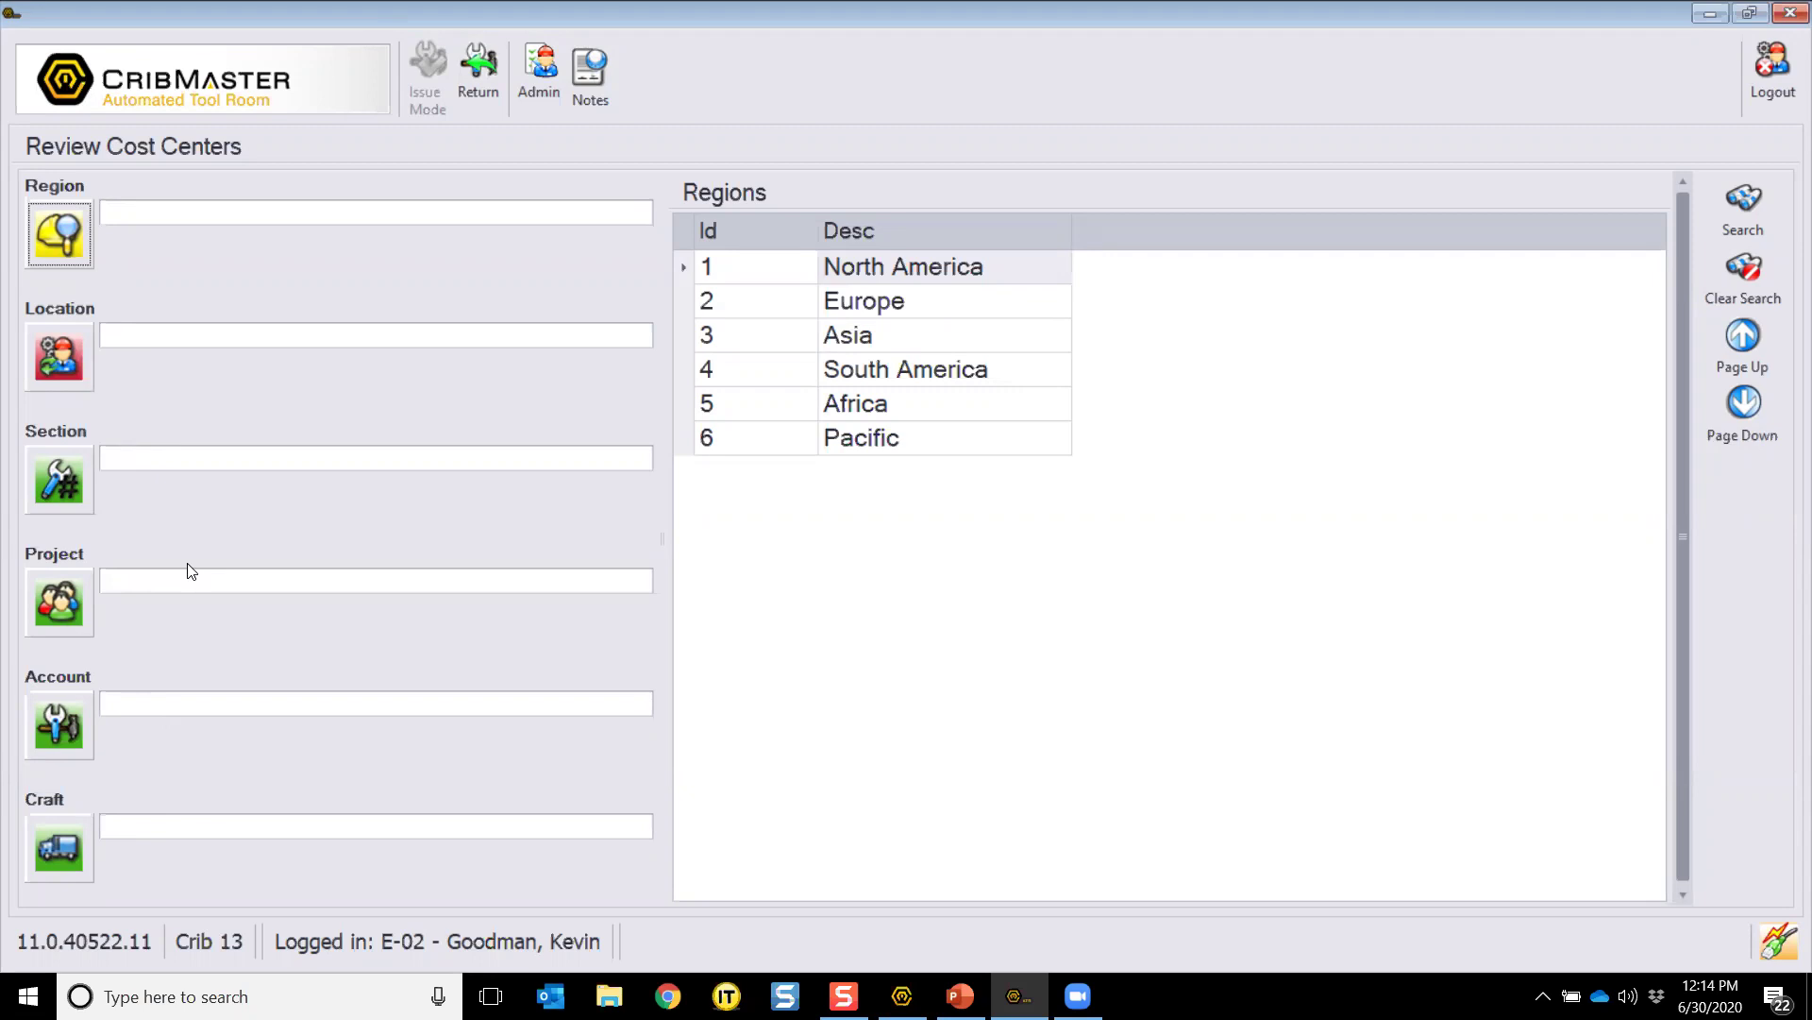
Step: Set the cost center location to 2 (St Louis) and the region to 1 (North America)
left_click(199, 338)
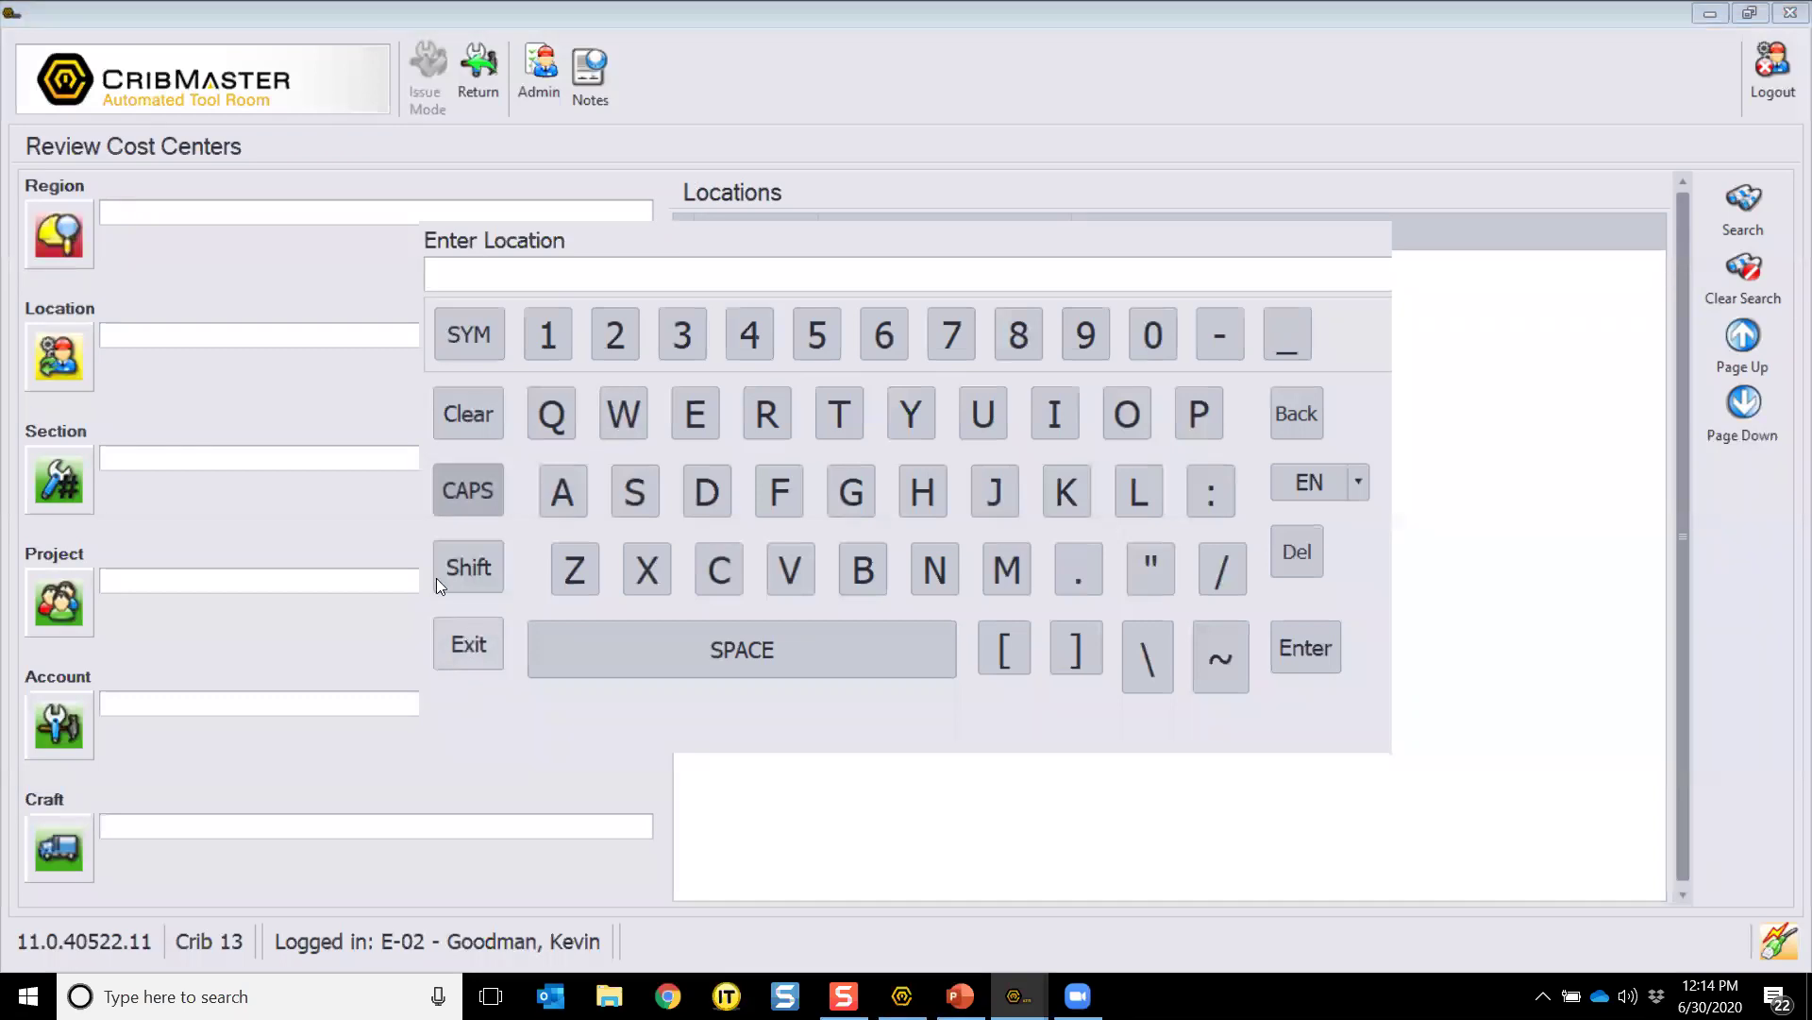
left_click(477, 645)
left_click(931, 303)
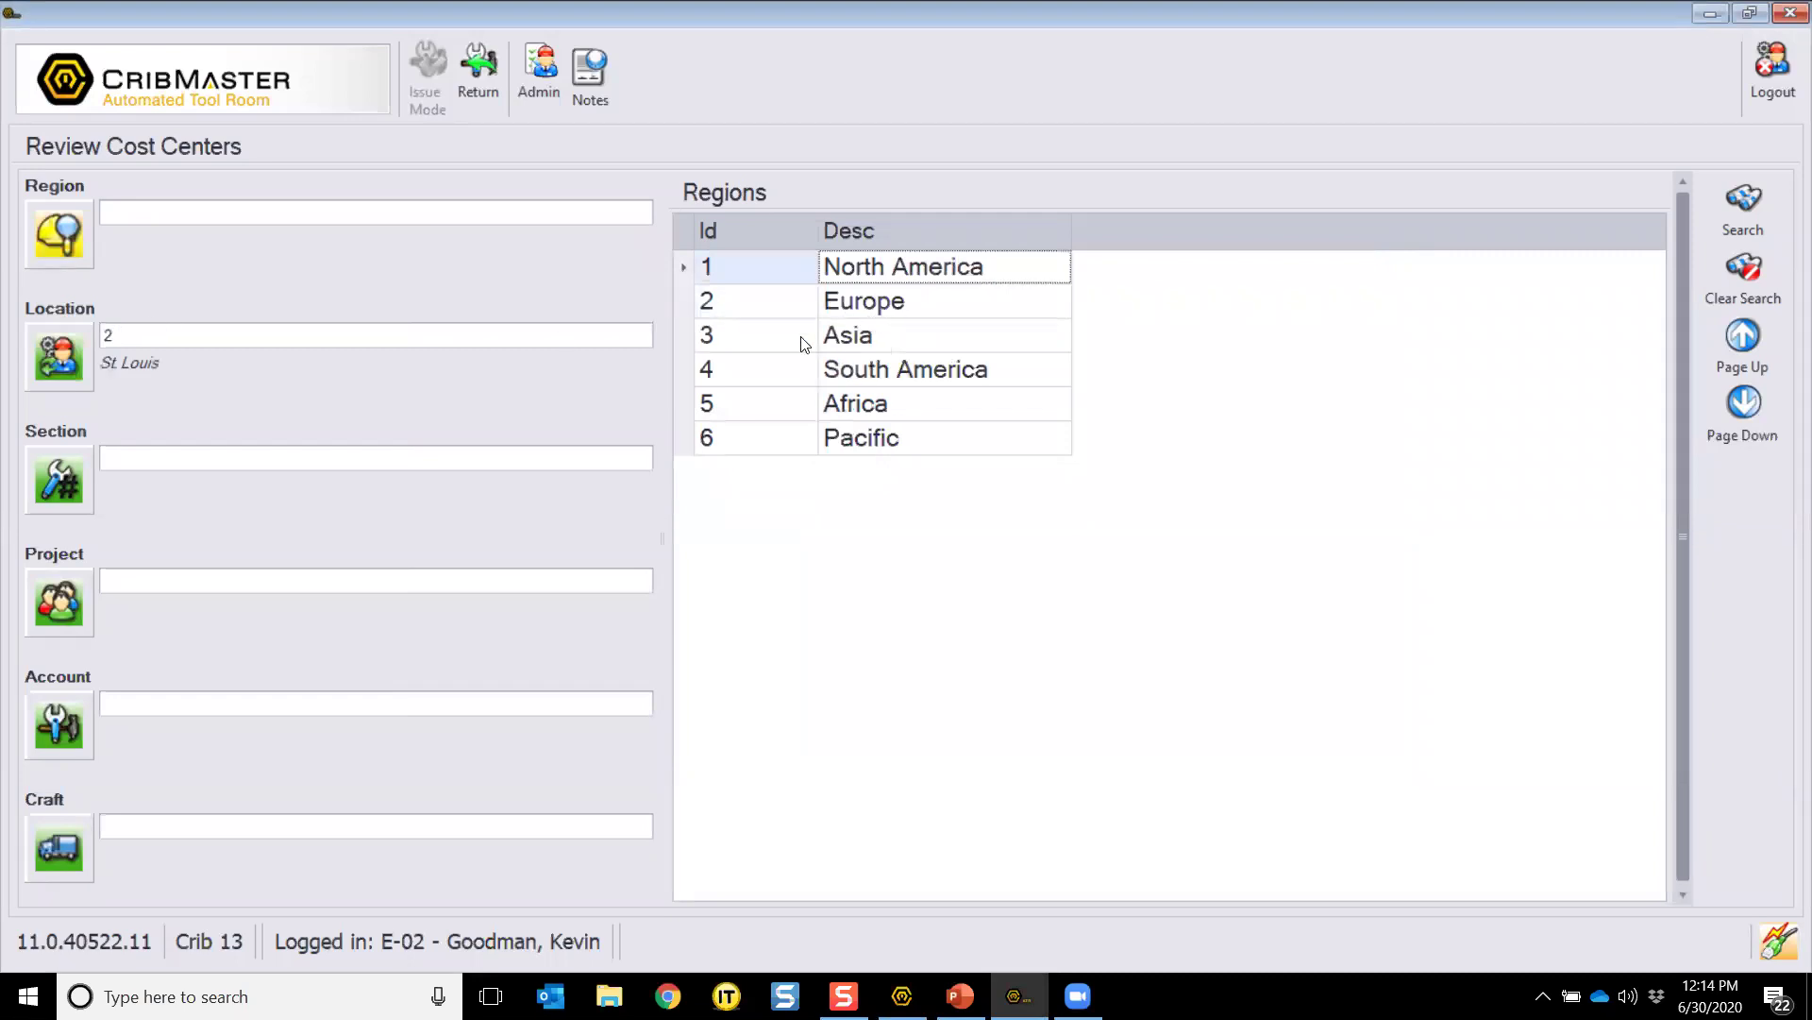
left_click(871, 271)
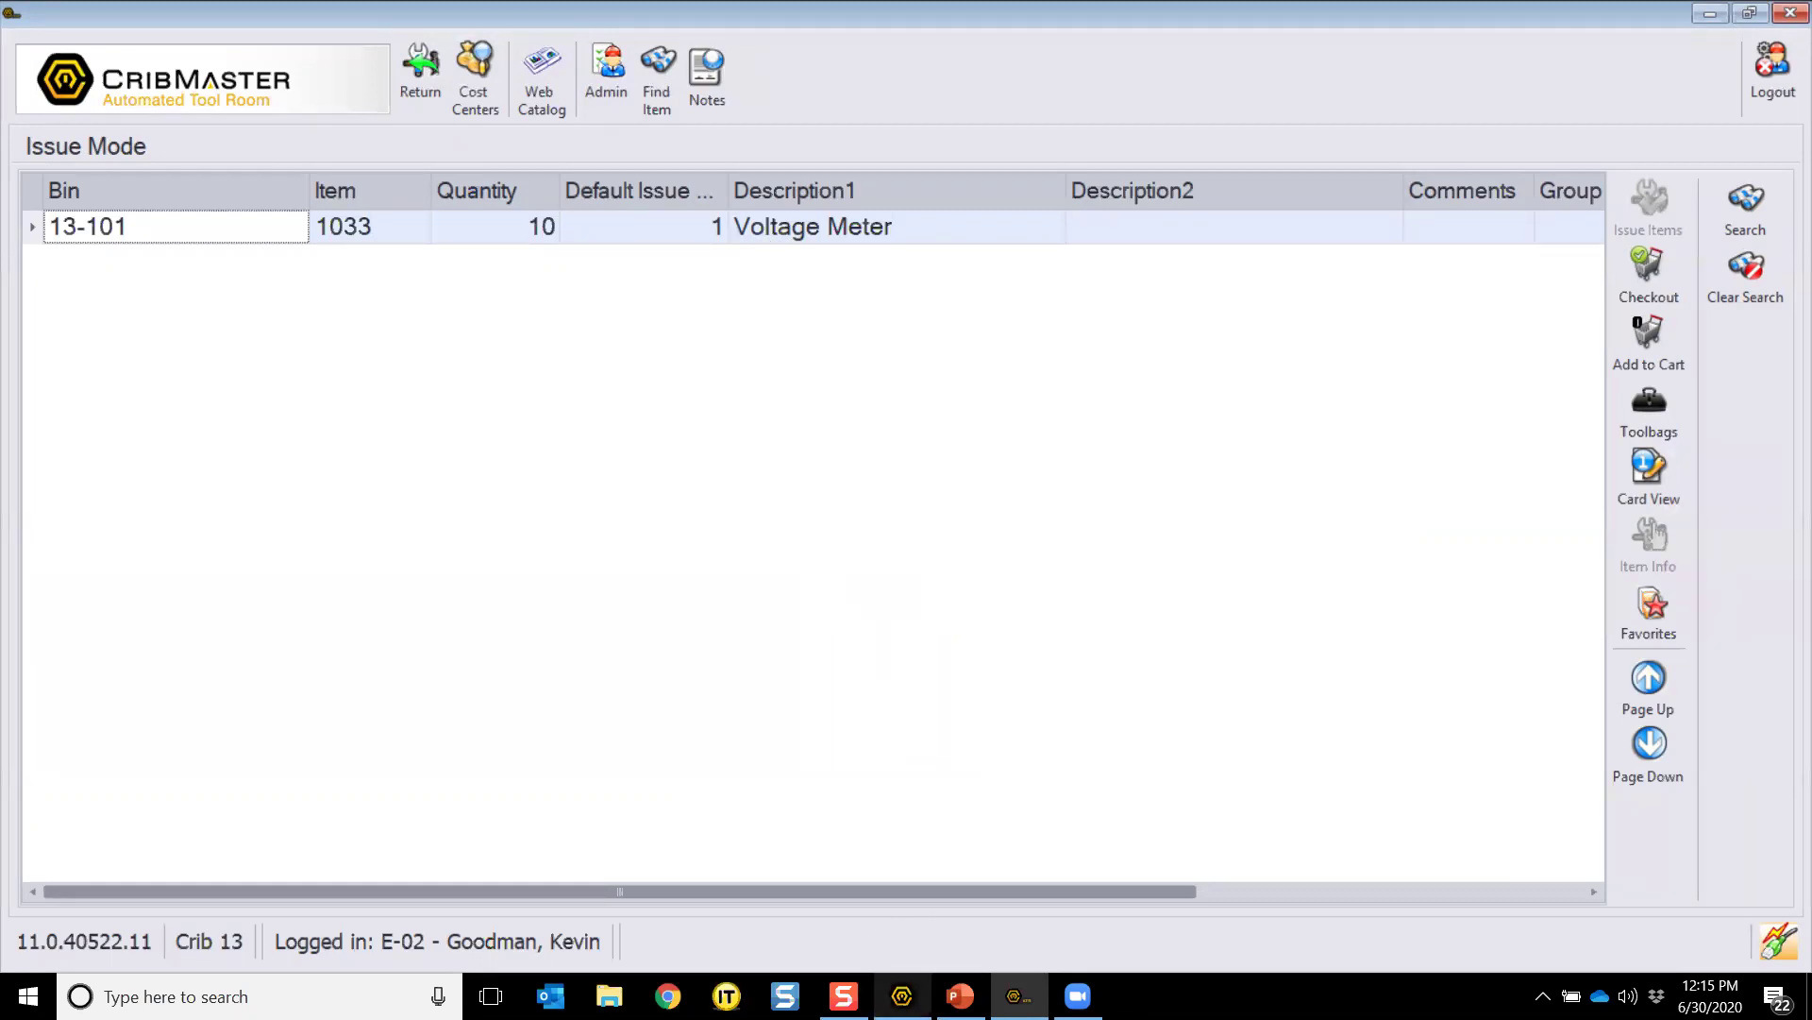
Step: Switch to CribMaster 11.0, open the Issue Items form and select the receiving employee from the lookup list
left_click(902, 996)
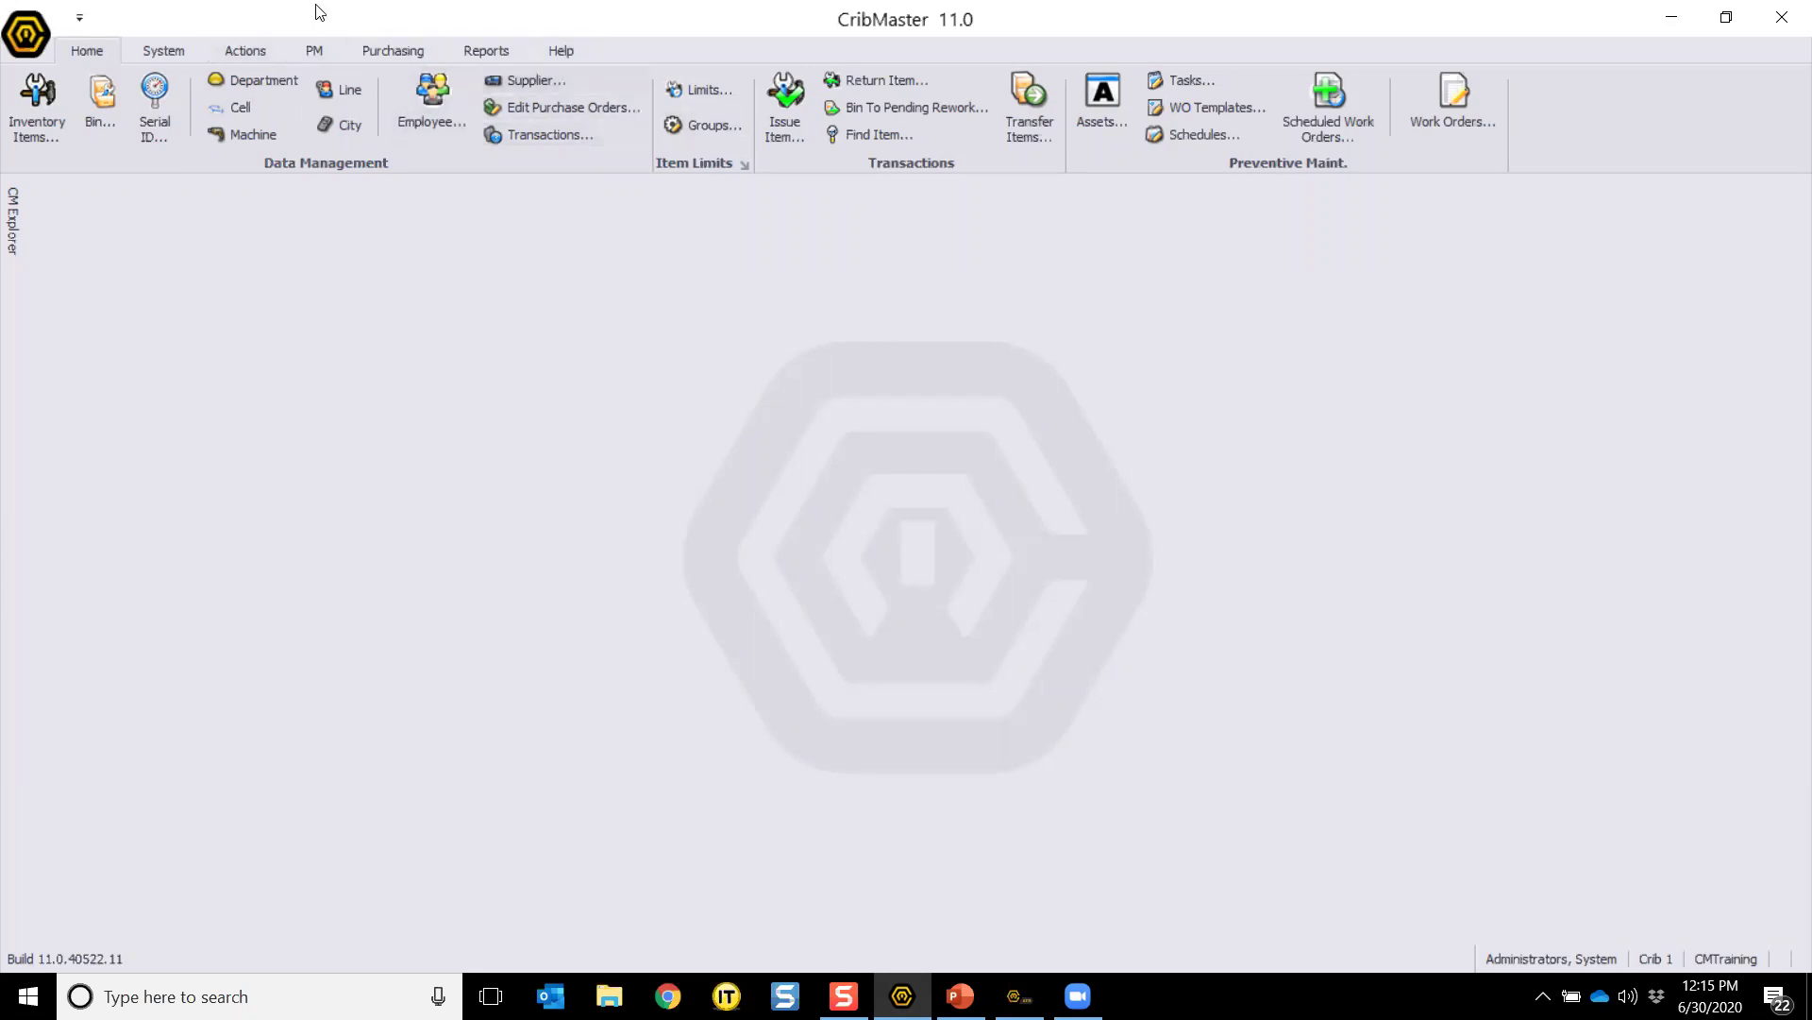
left_click(243, 52)
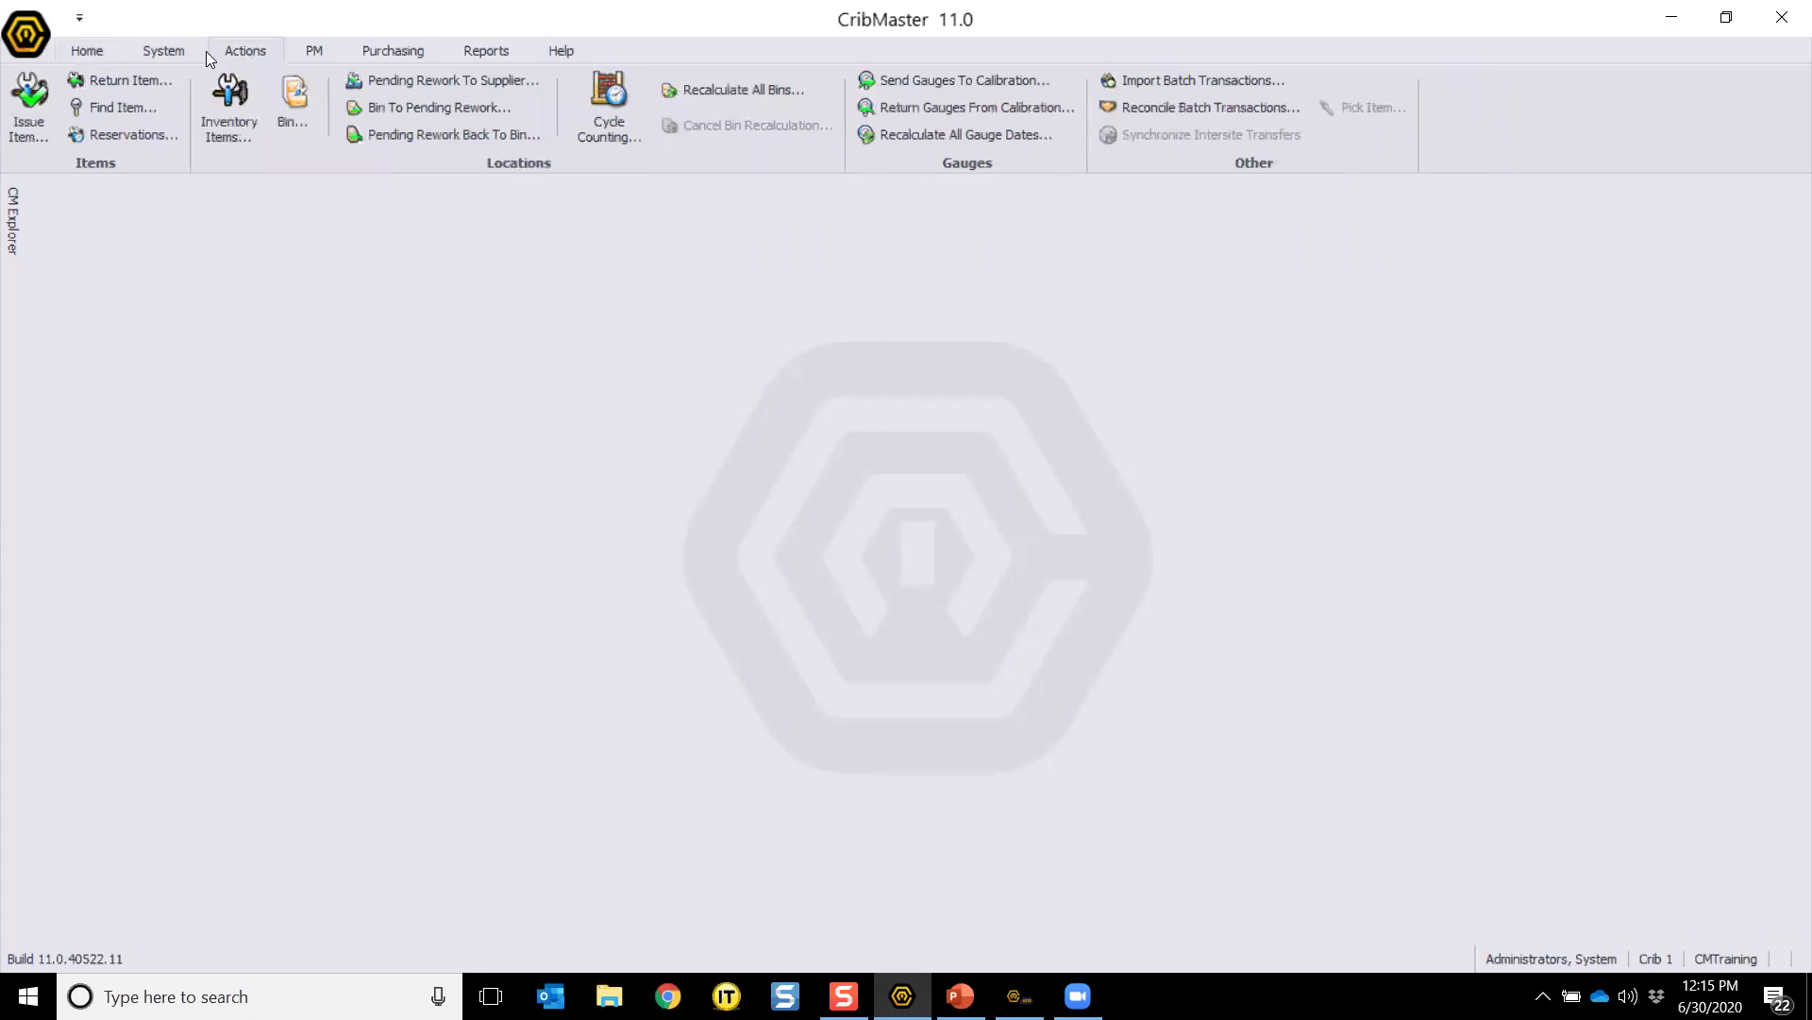
left_click(28, 108)
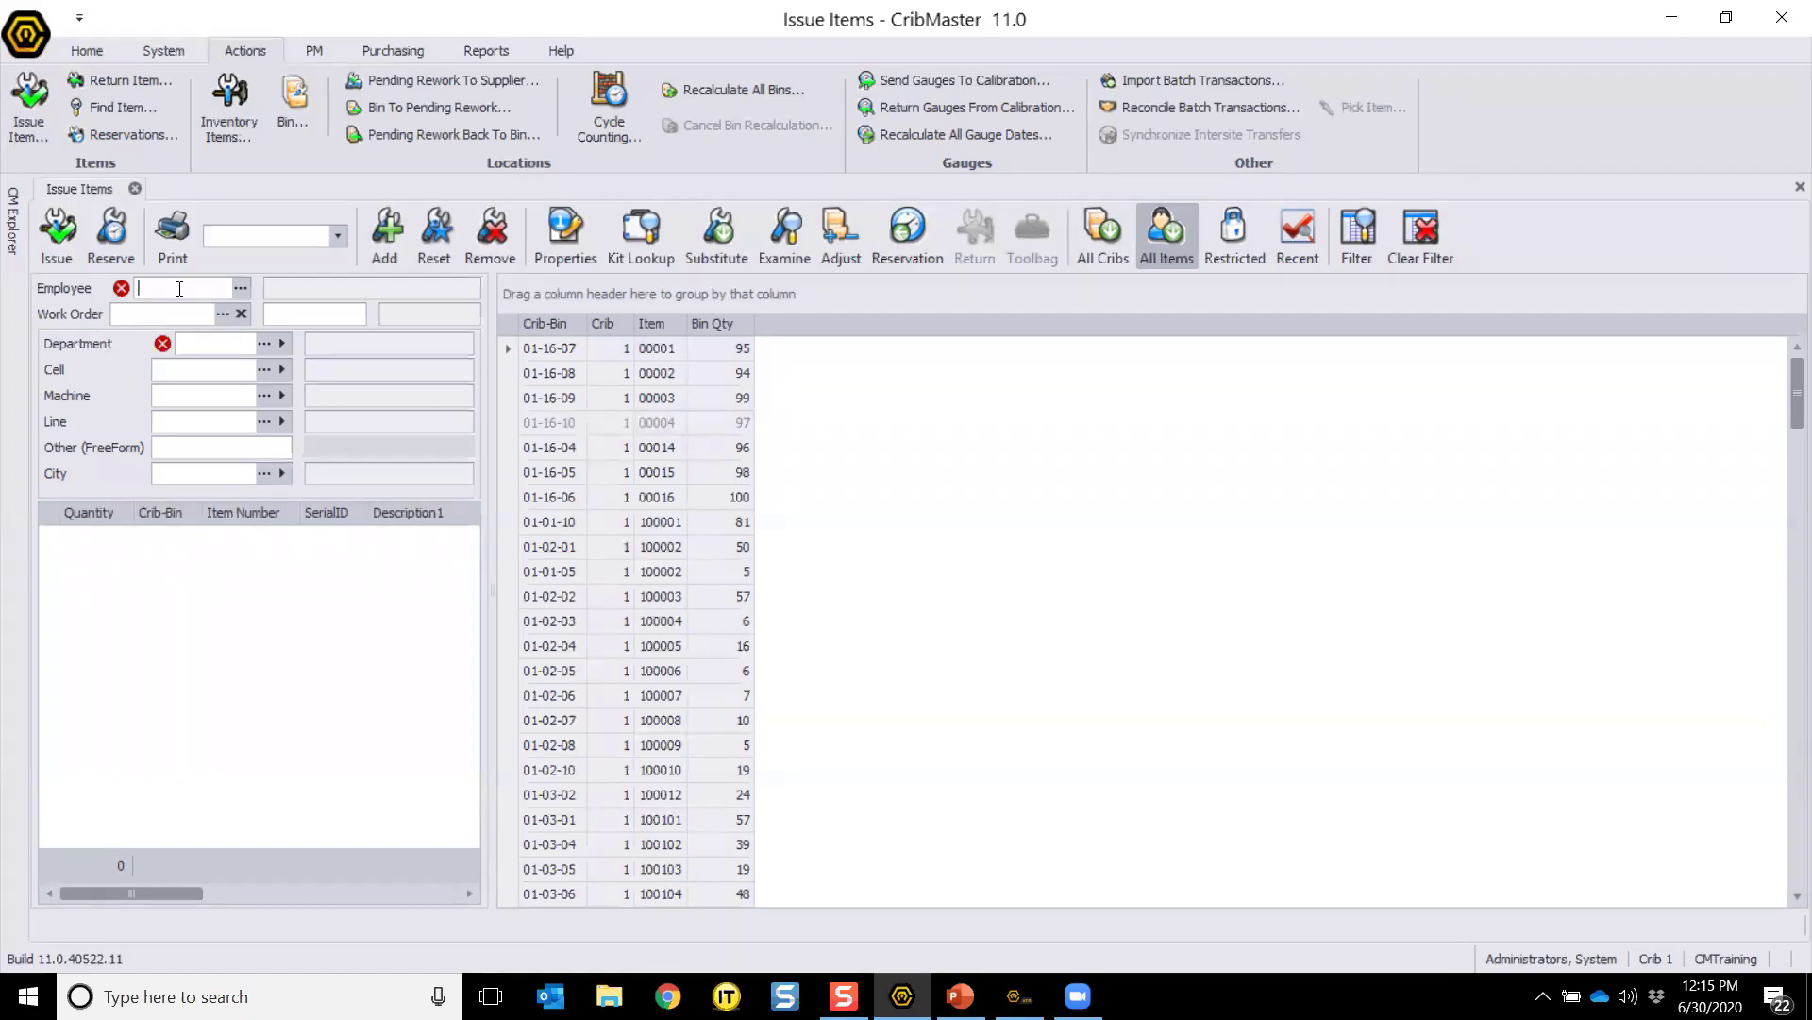
mouse_move(122, 291)
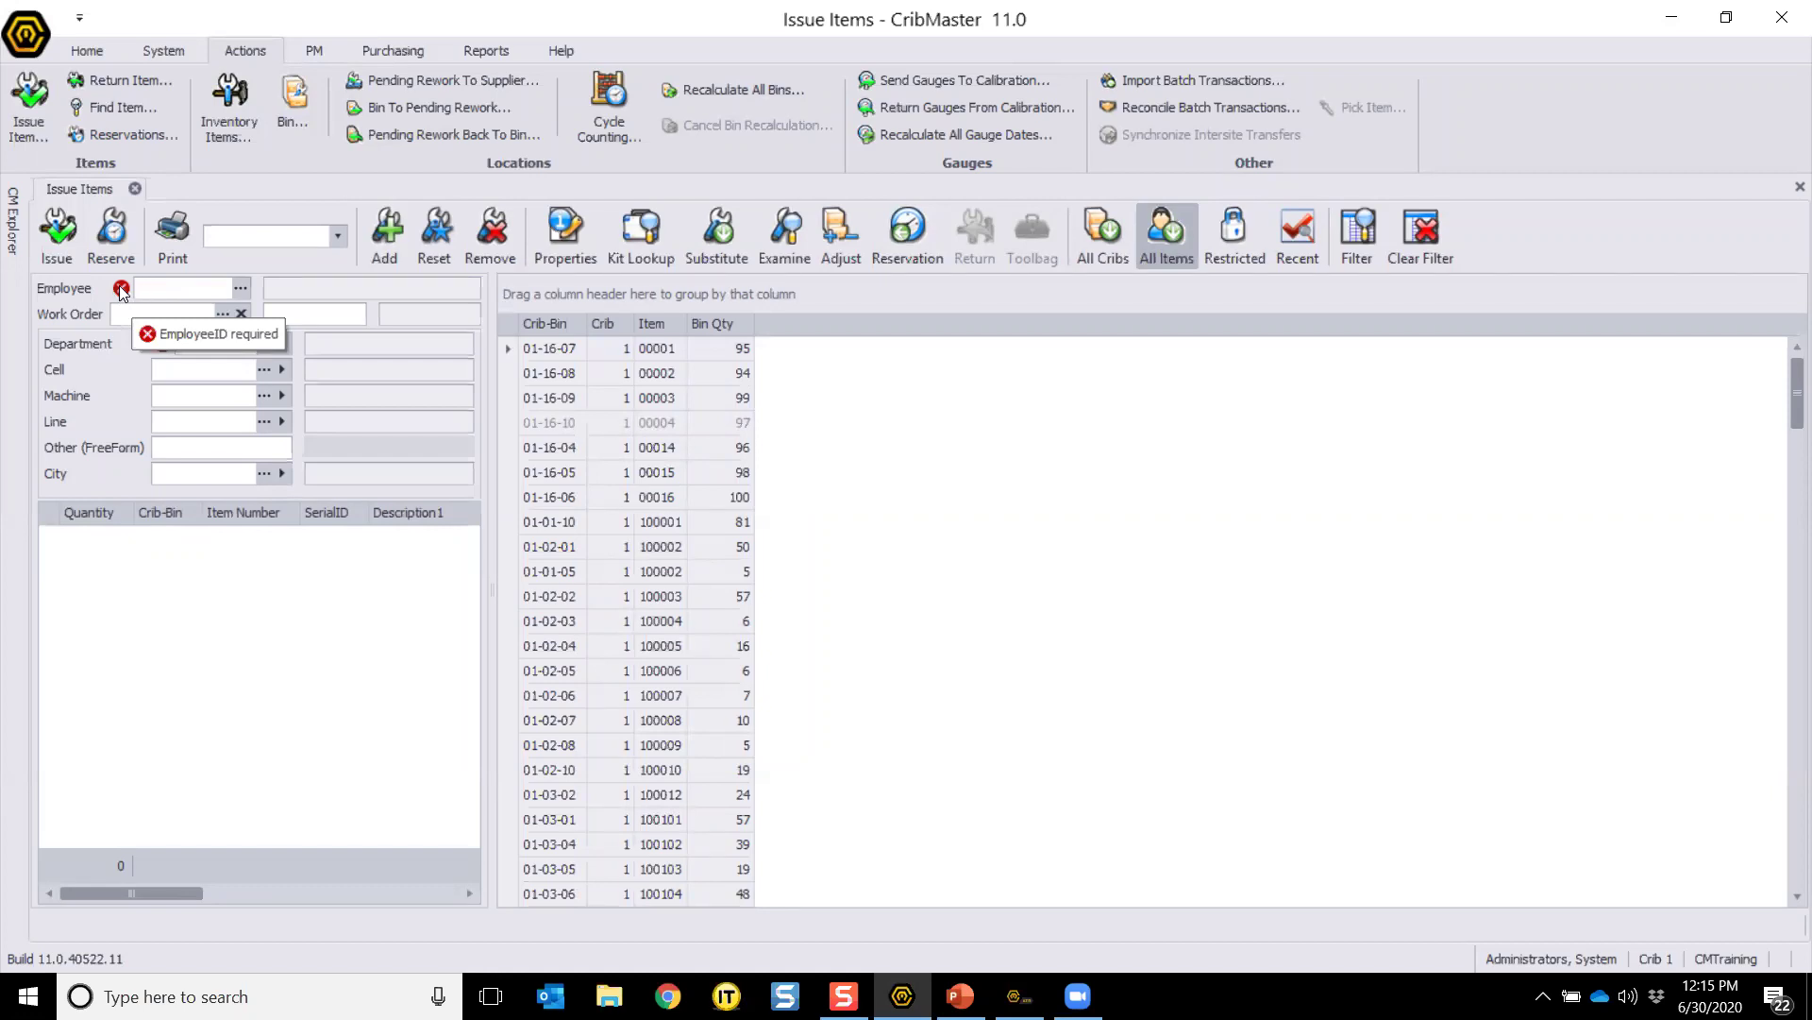
left_click(243, 287)
double_click(304, 457)
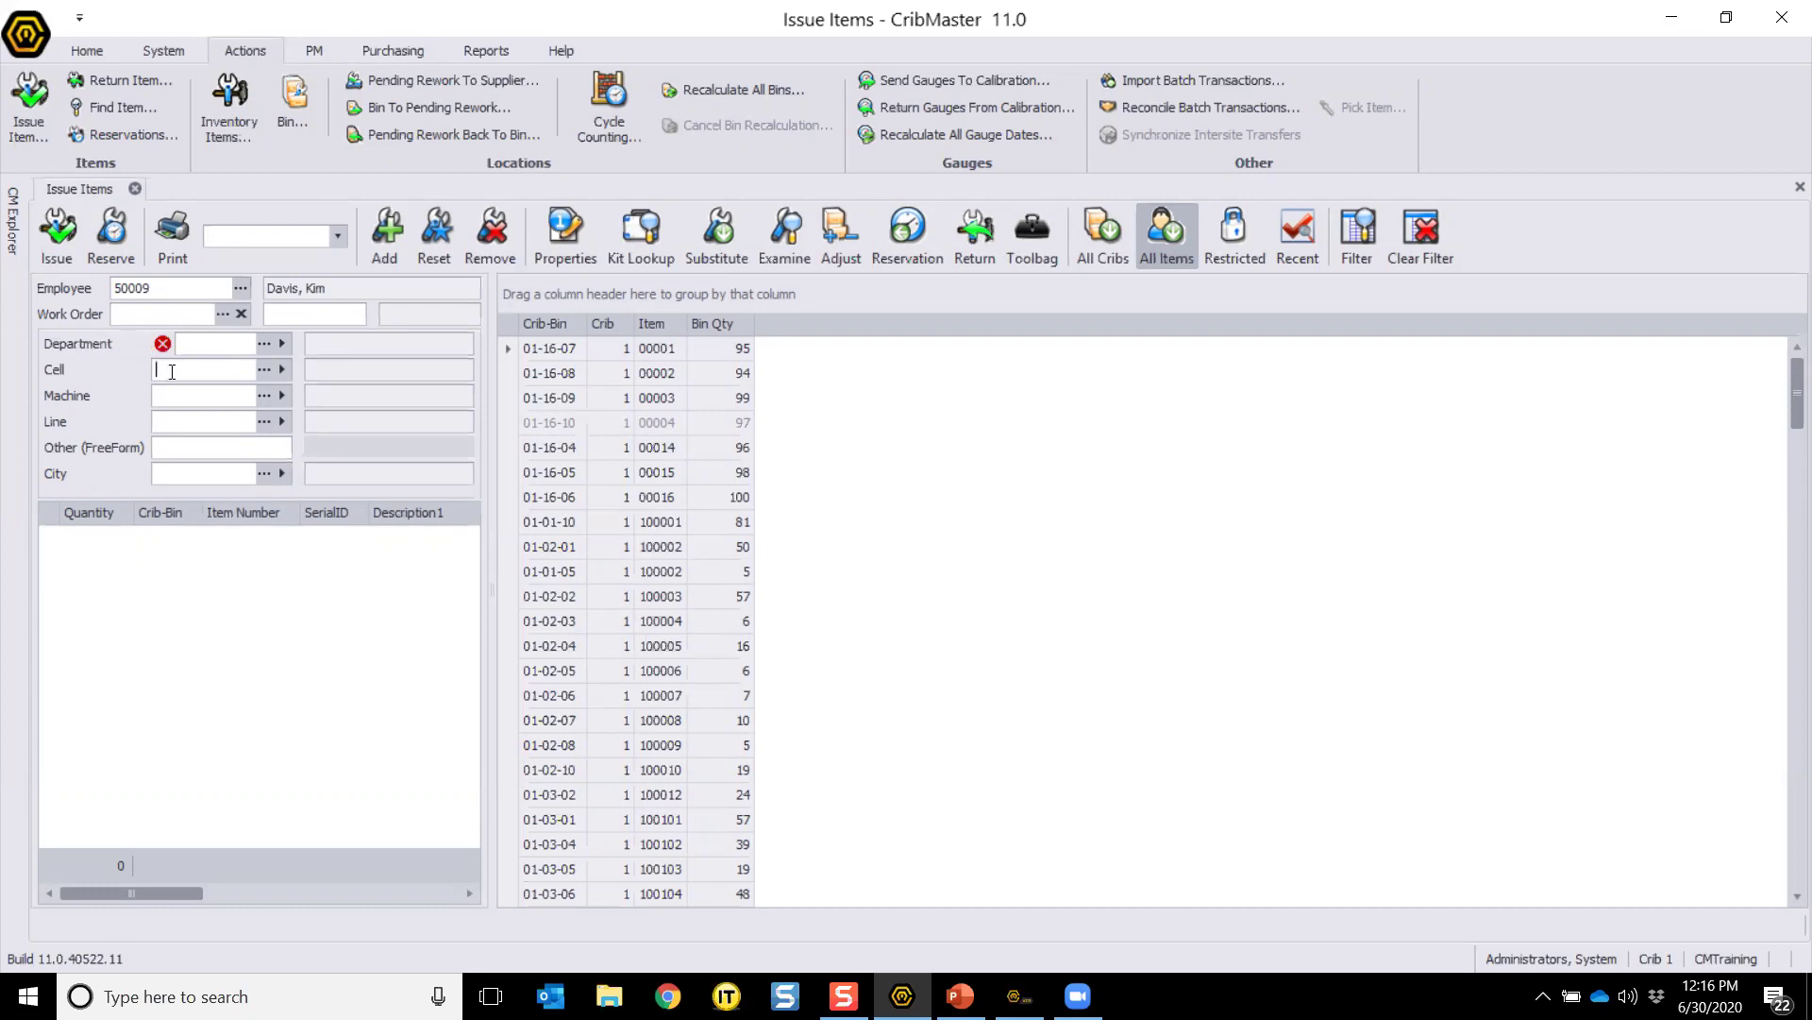
Step: Set the issue's department to D-1005 (Medium Engine) and look up the cell choices without selecting one
left_click(176, 421)
left_click(265, 343)
left_click(236, 519)
left_click(265, 369)
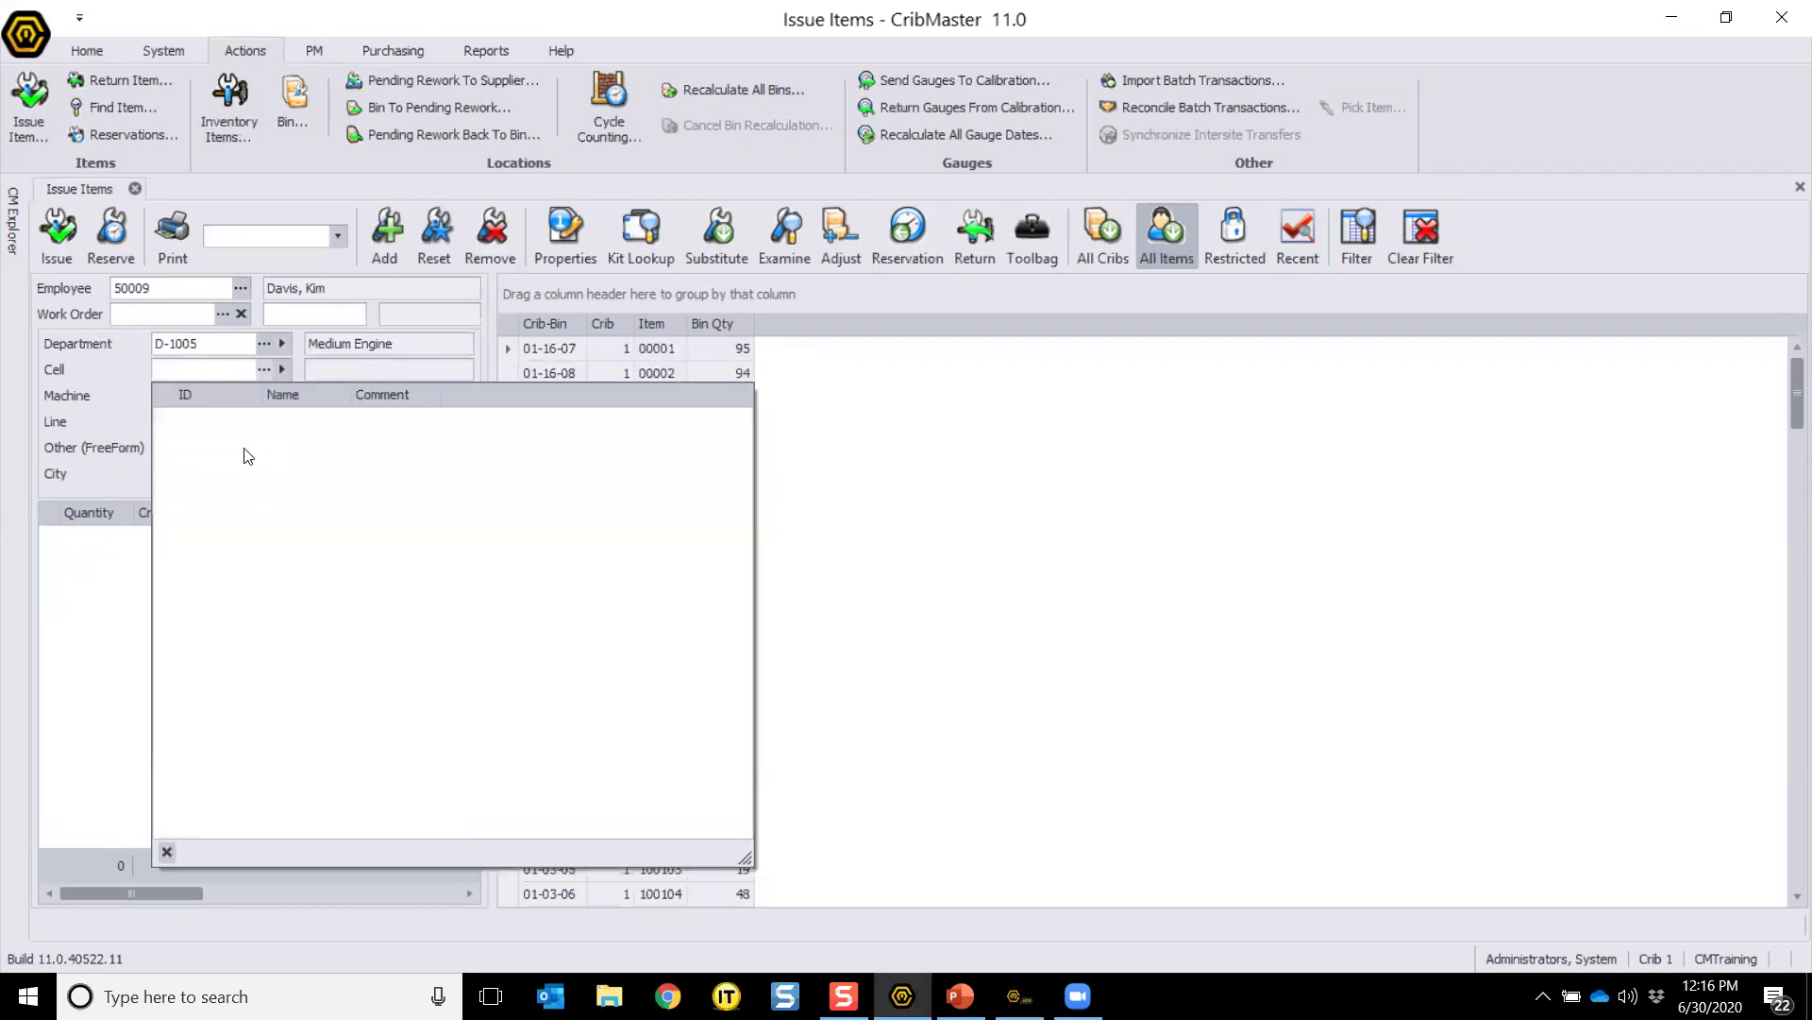
key("Escape")
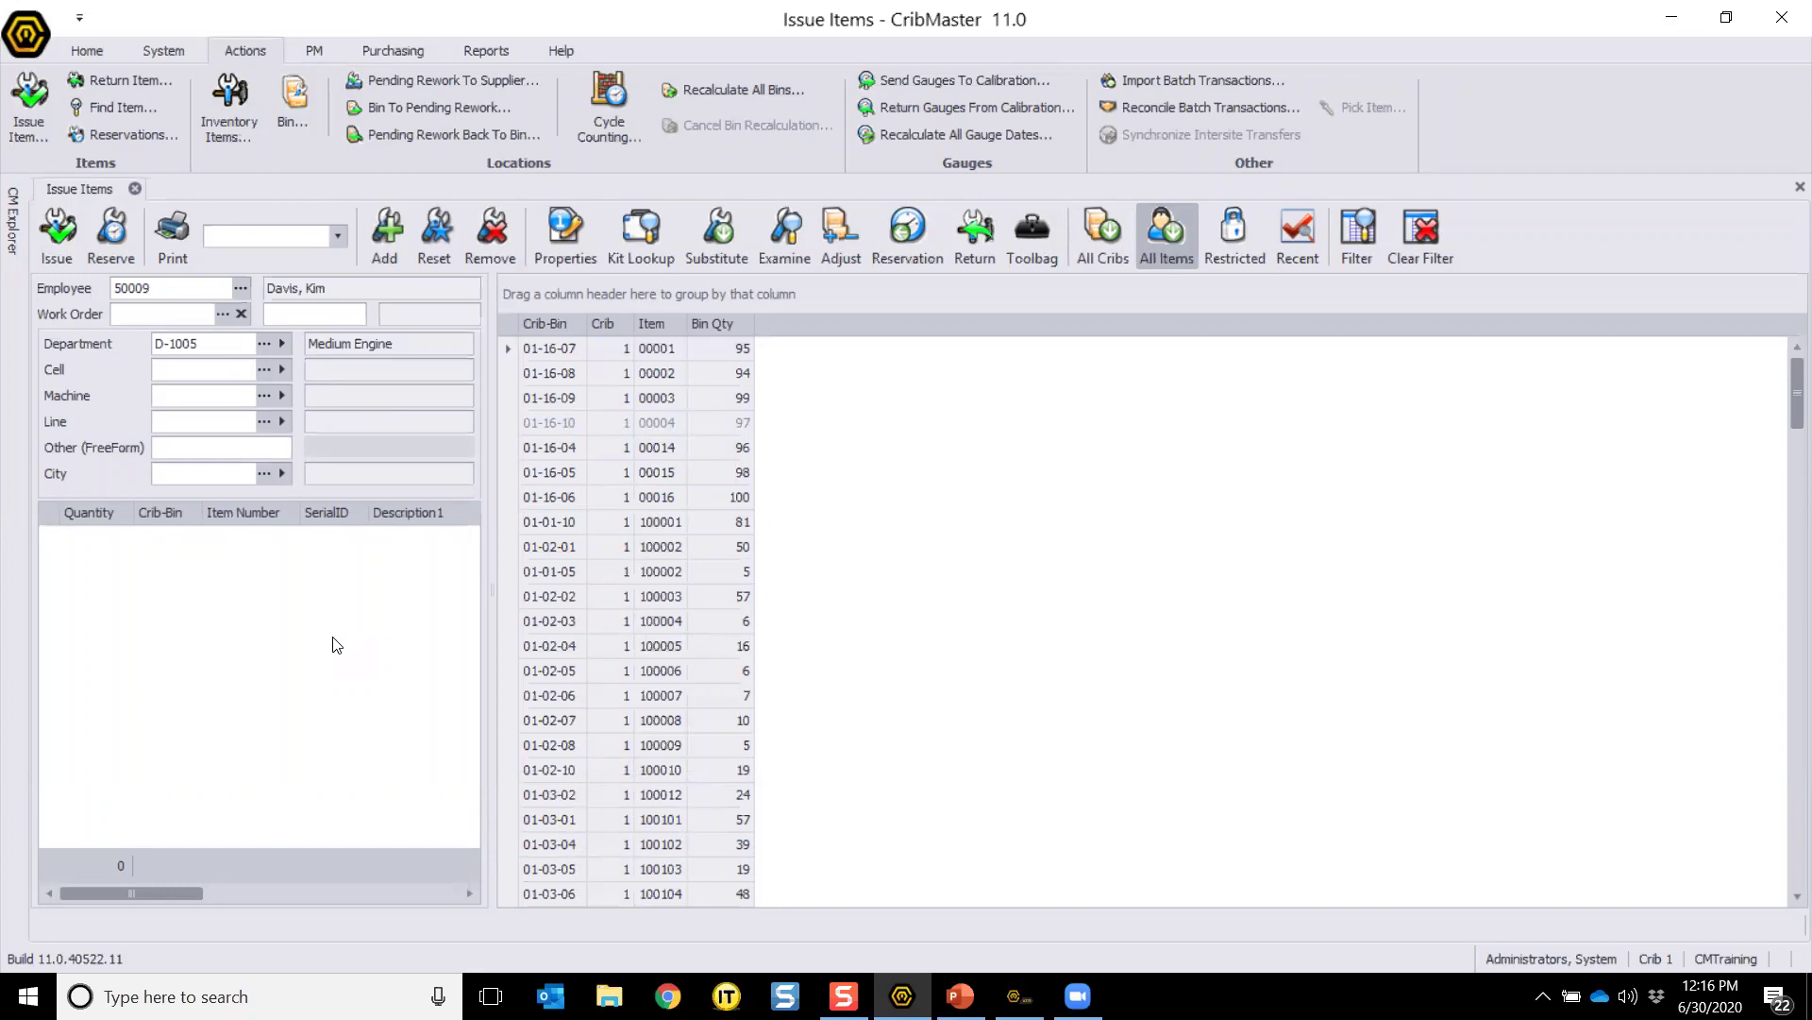
Step: Issue one each of items 100002 (bin 01-02-01) and 100005 (bin 01-02-04) without saving the PDF picklist
left_click(648, 551)
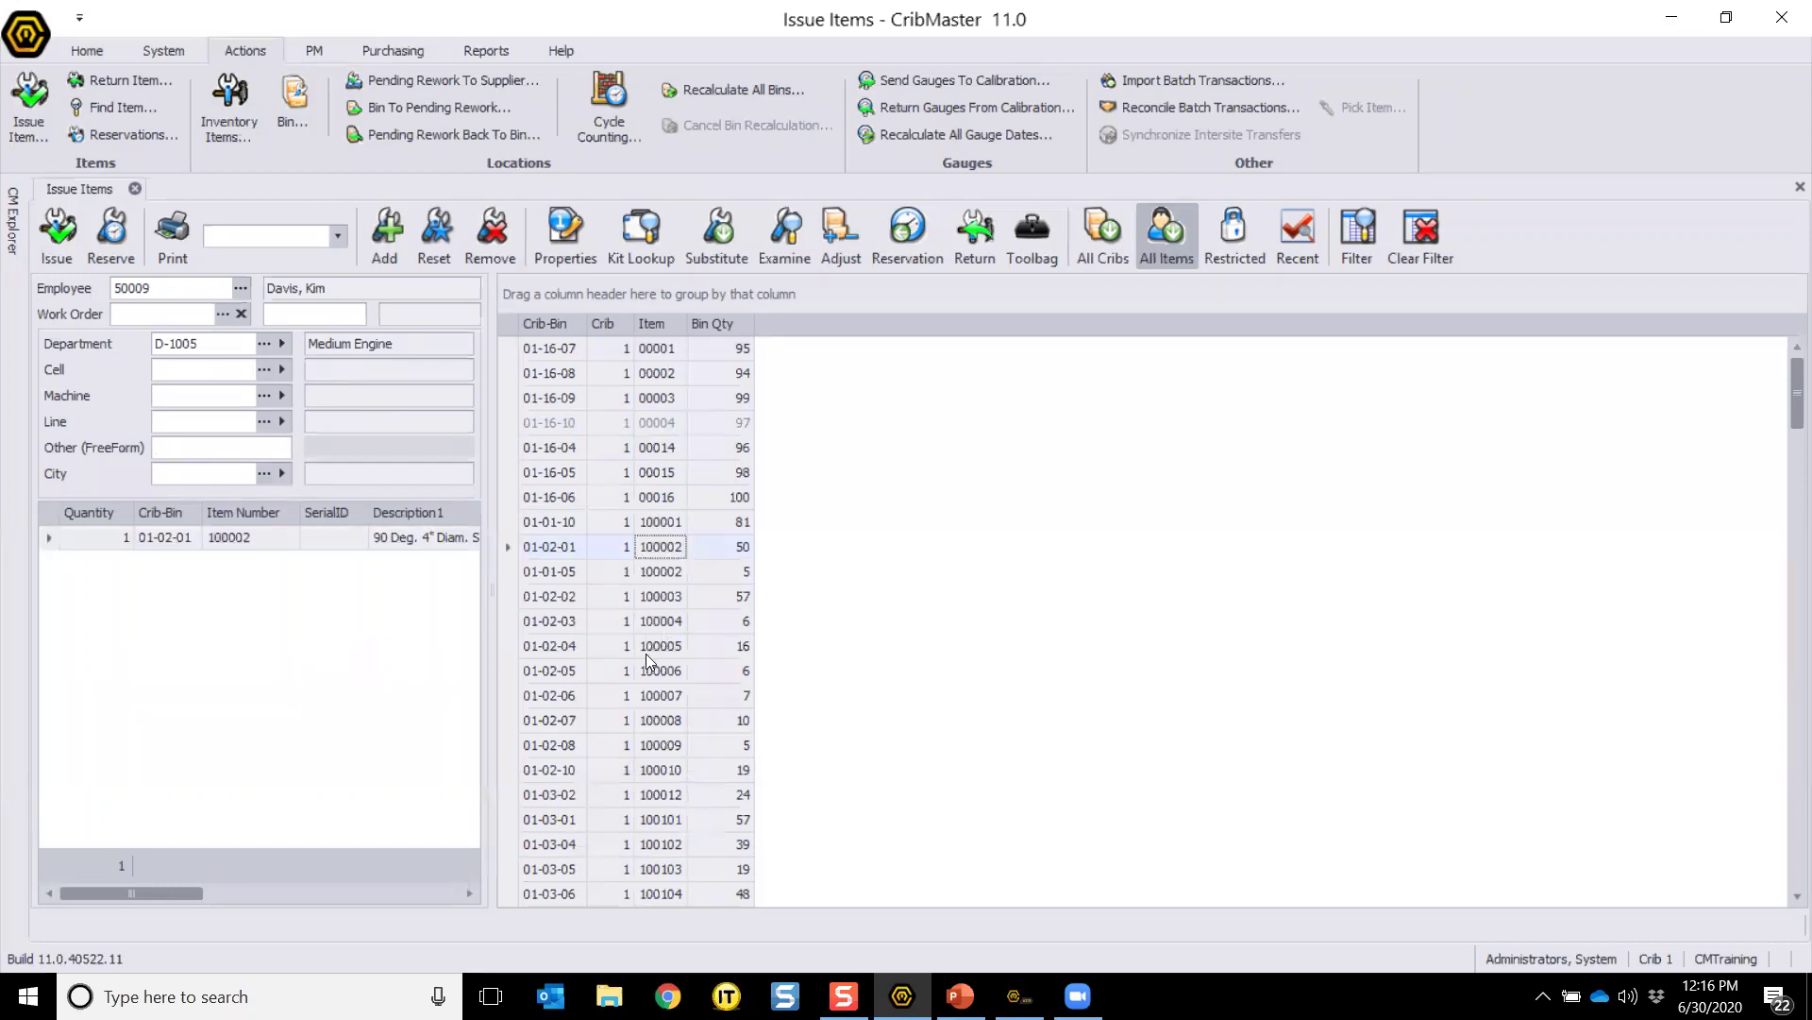
double_click(647, 649)
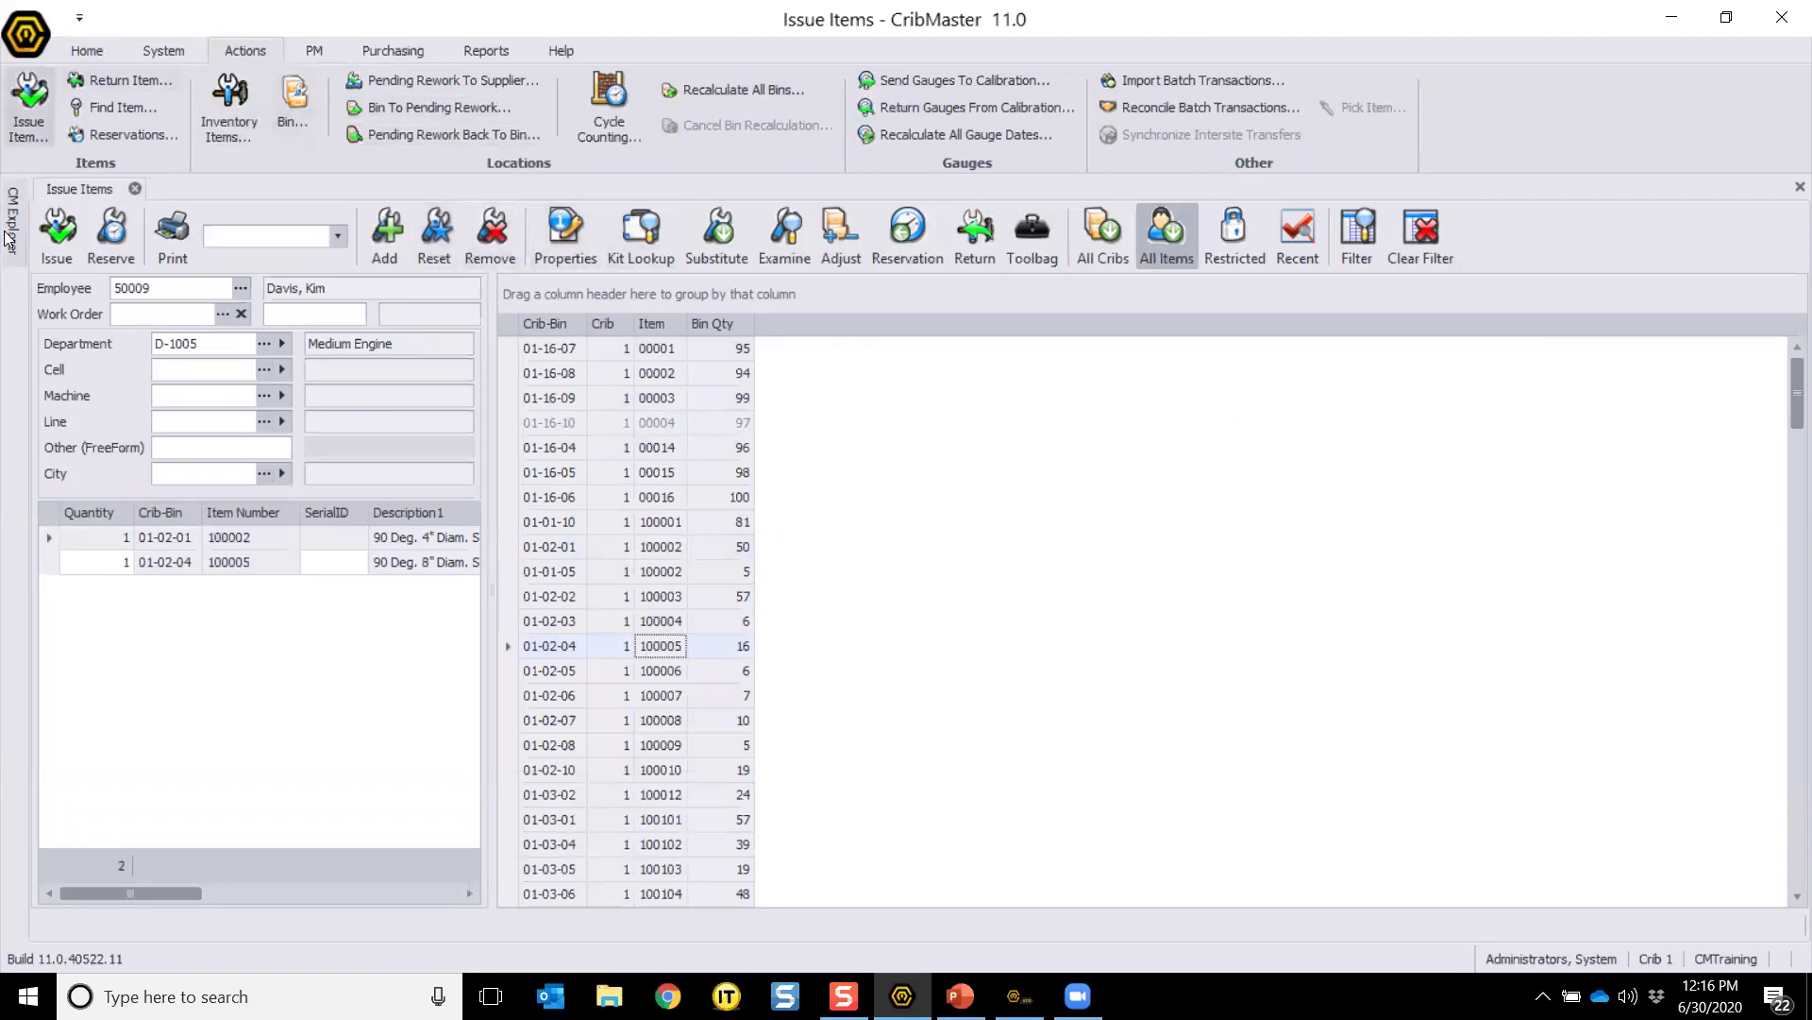
left_click(54, 234)
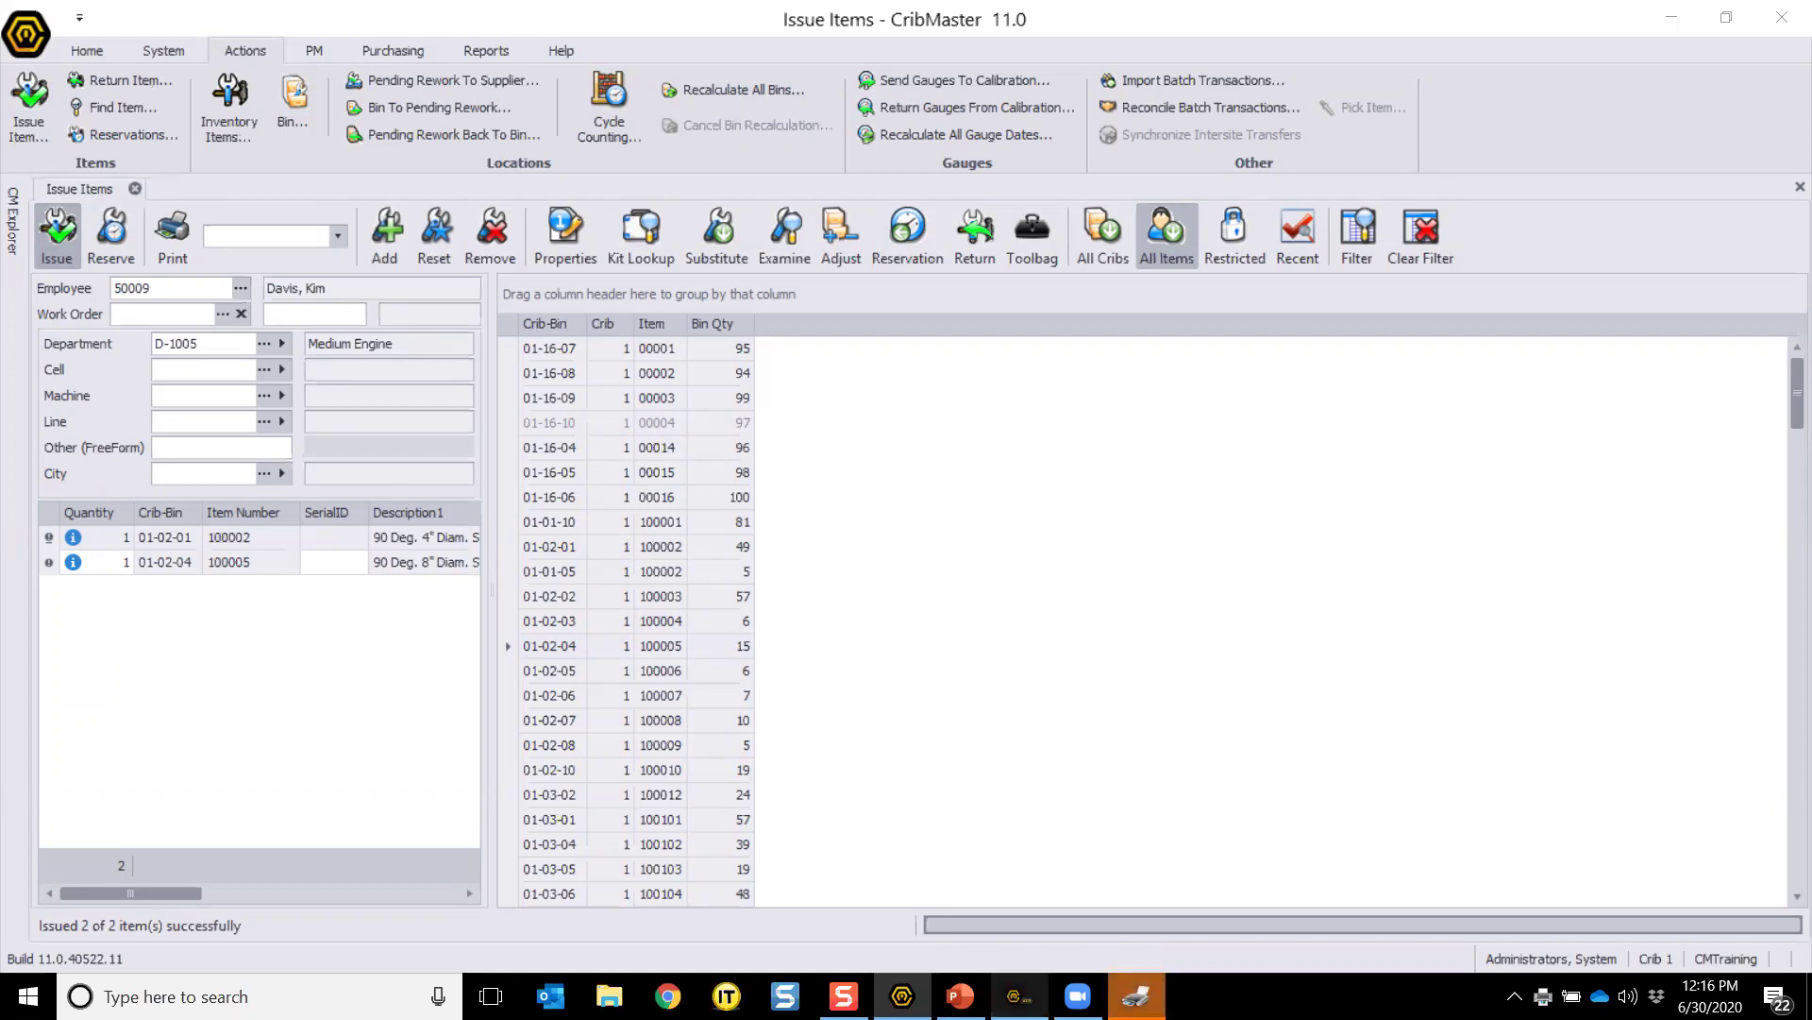
left_click(1137, 996)
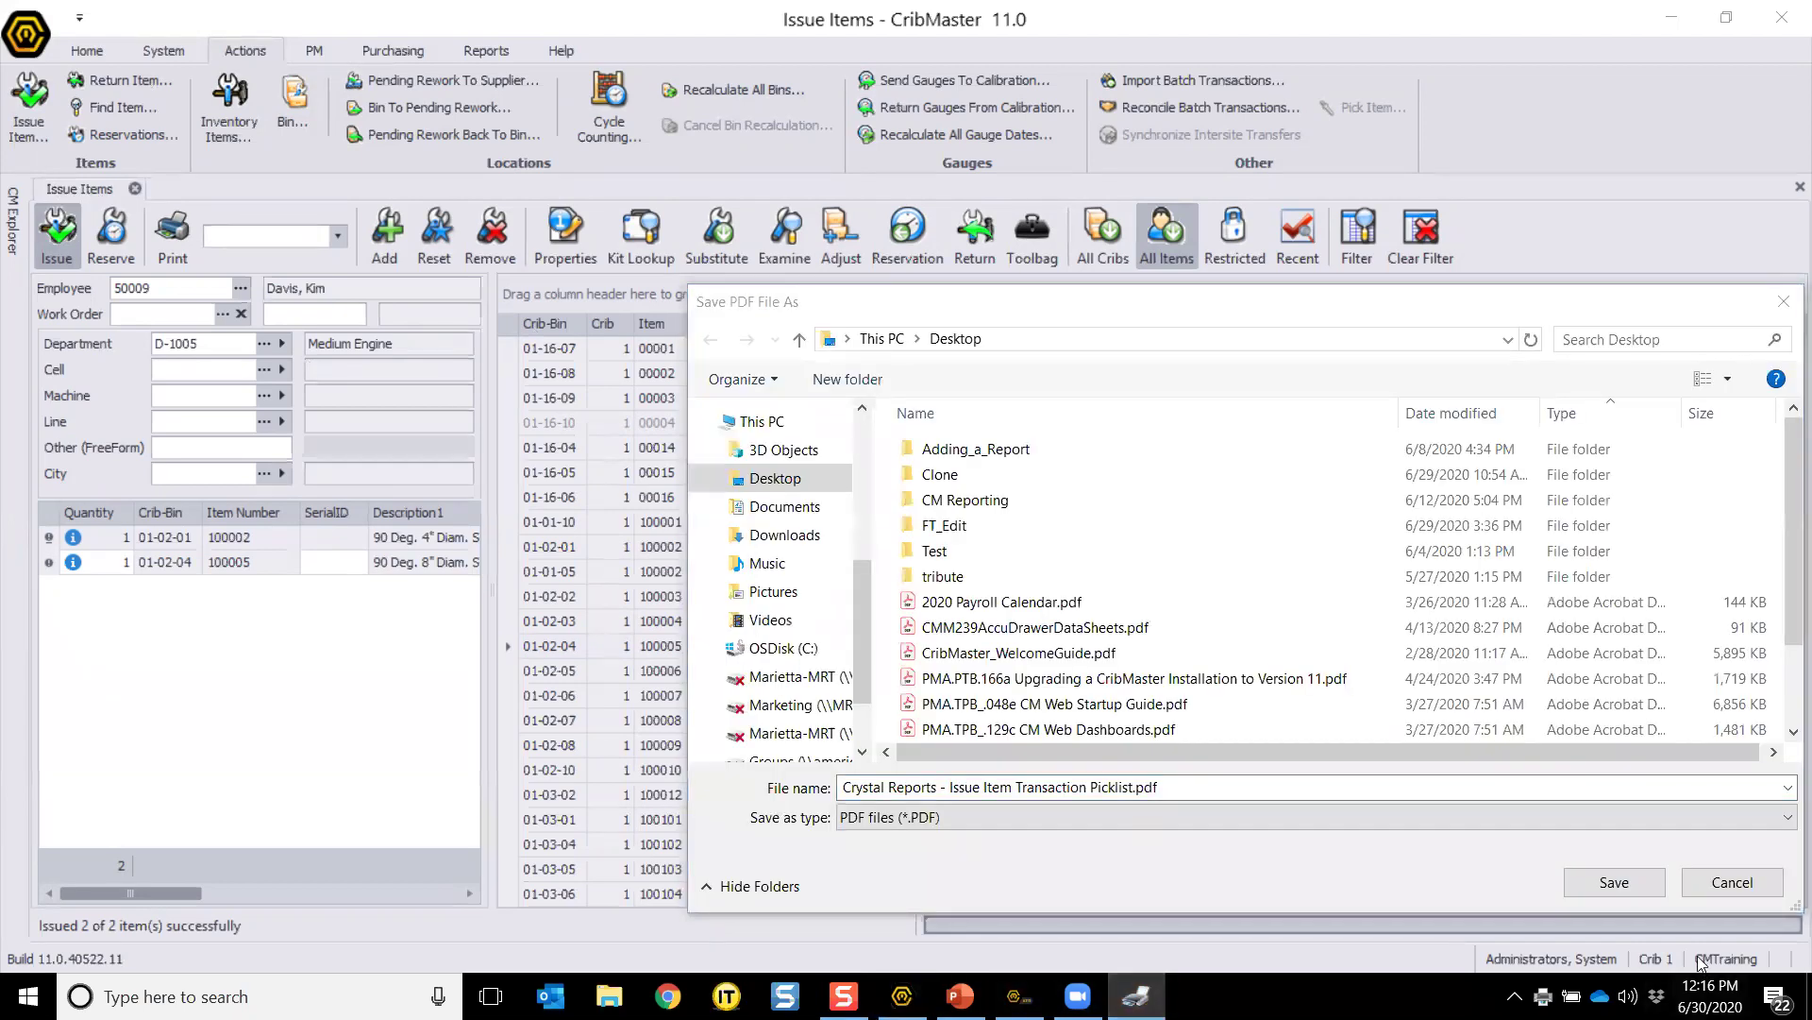
left_click(1704, 886)
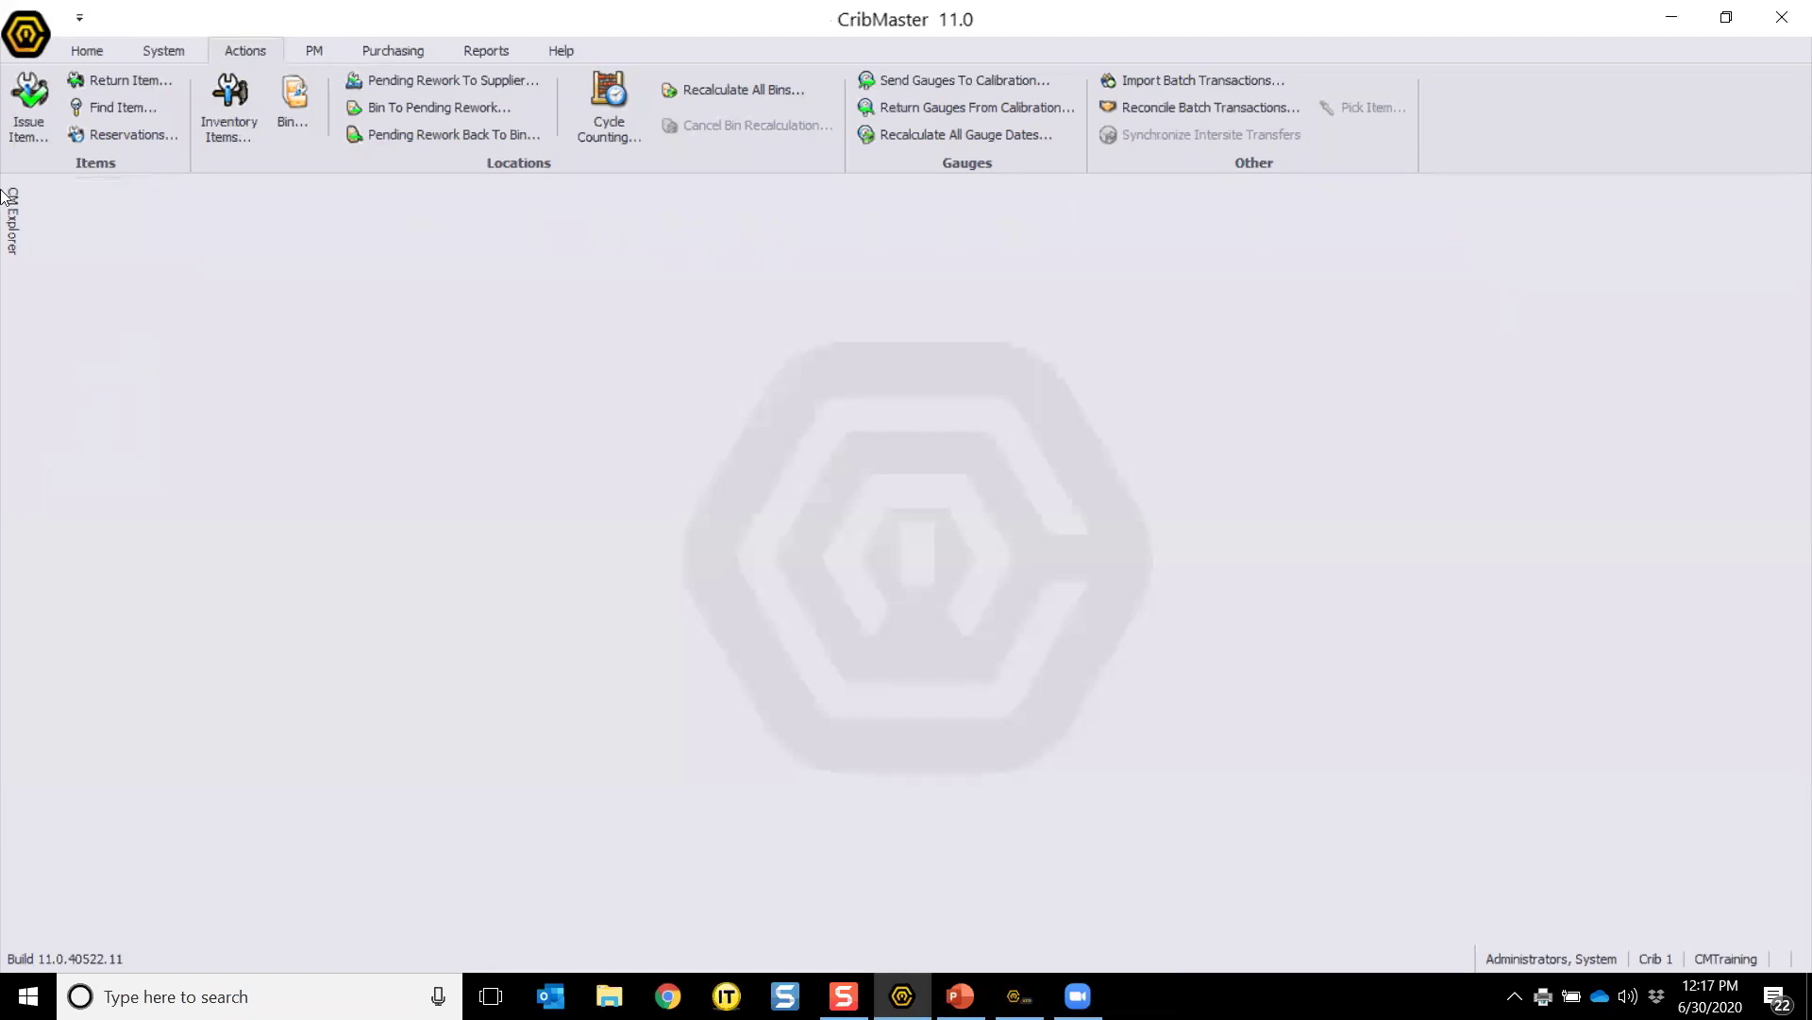
Step: Open the Return Items form to examine its cost center fields, and close it
left_click(105, 85)
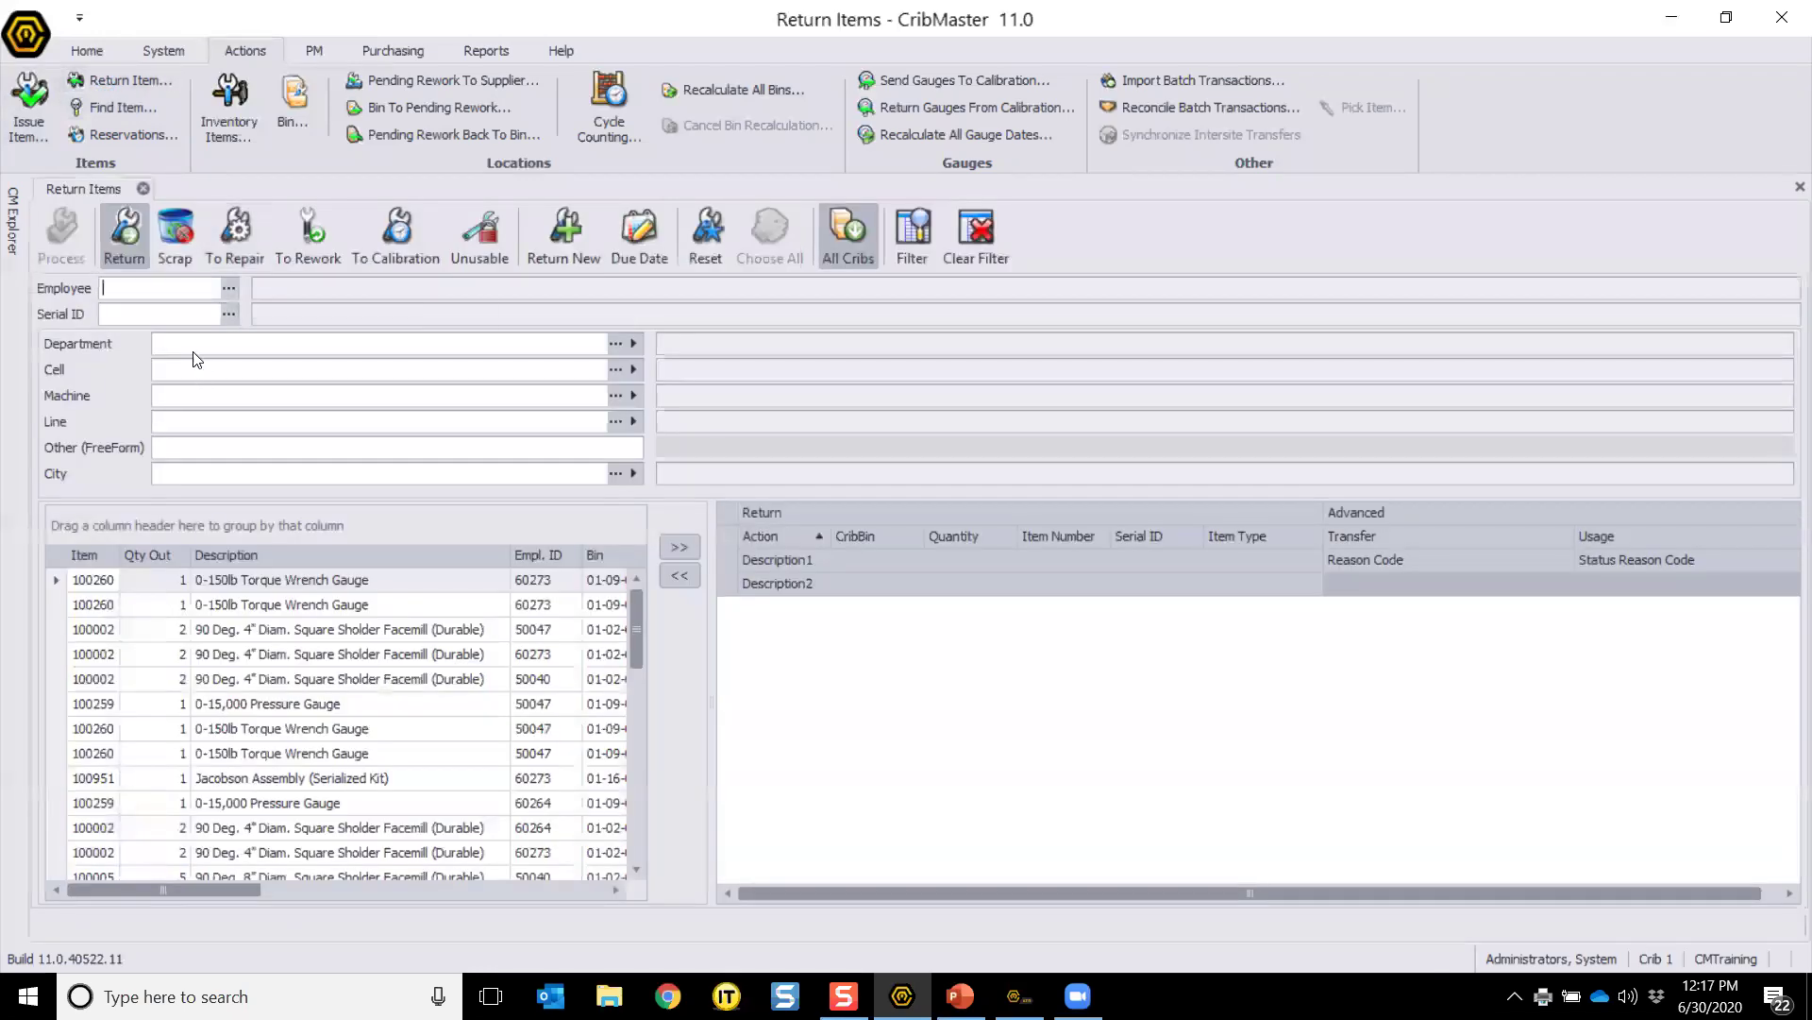
left_click(161, 348)
left_click(143, 189)
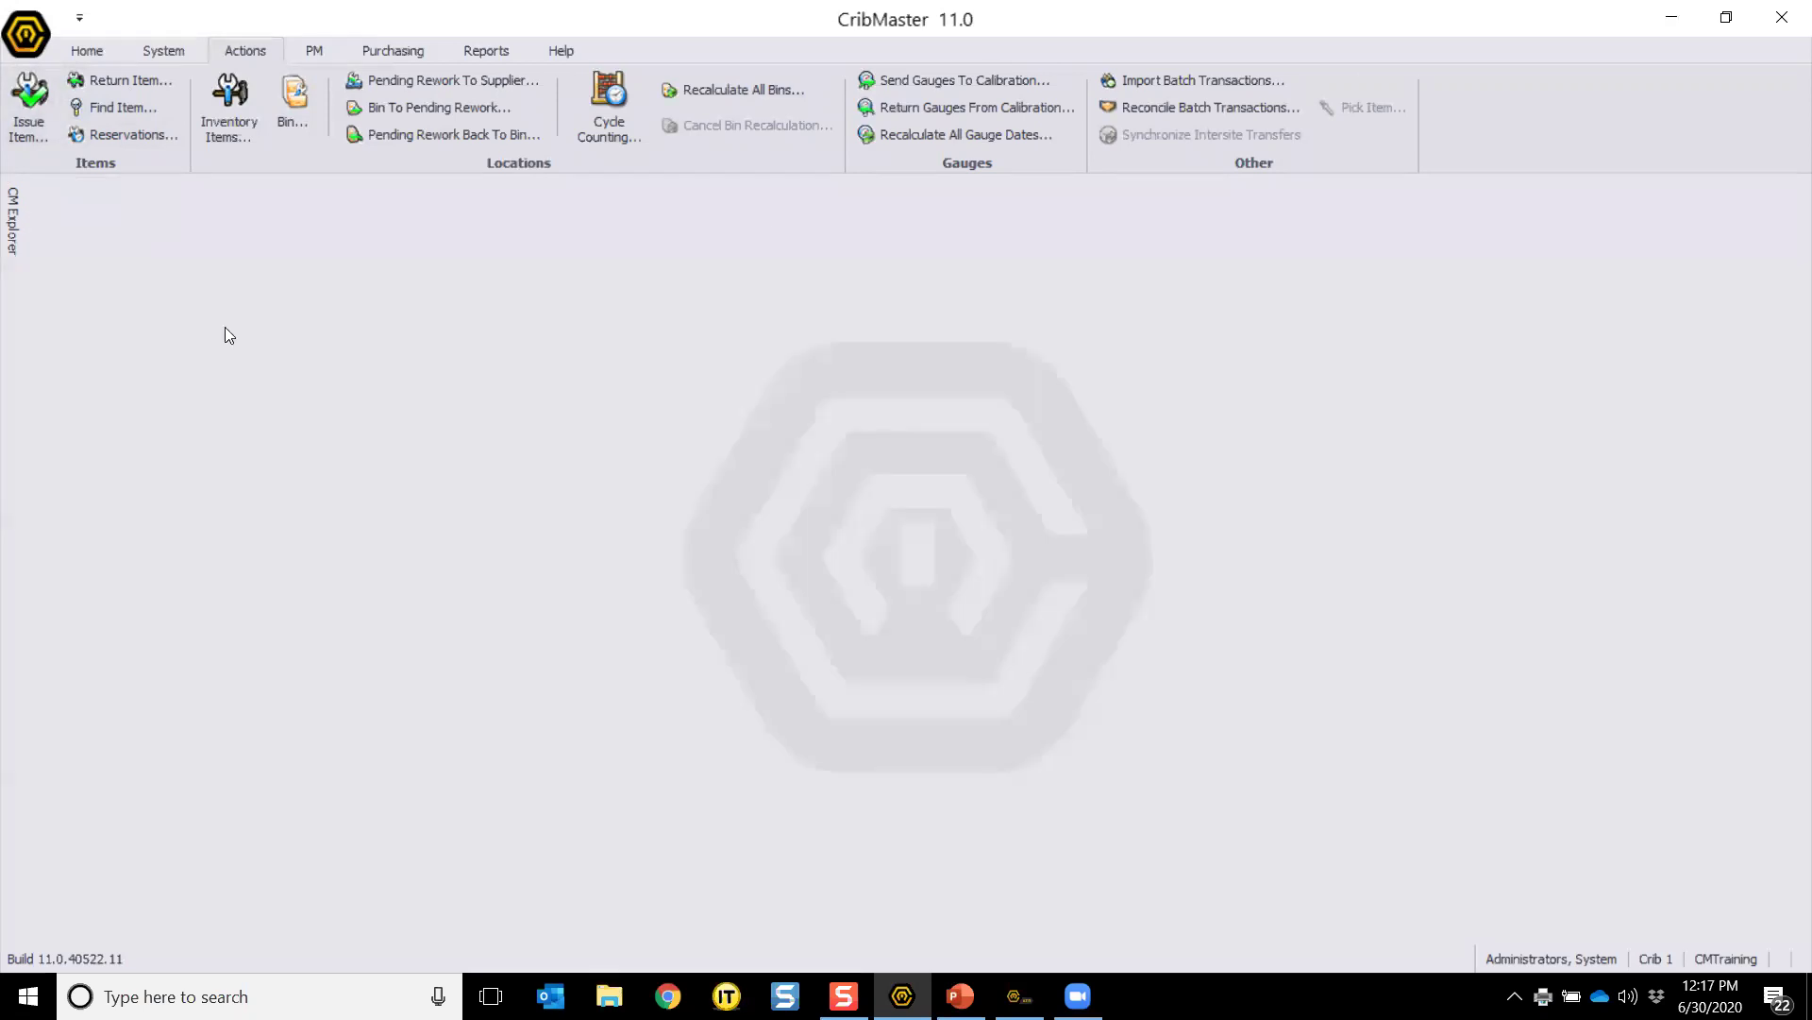
Step: Open the transaction record for the issue of item 100005 from bin 01-02-04
left_click(114, 59)
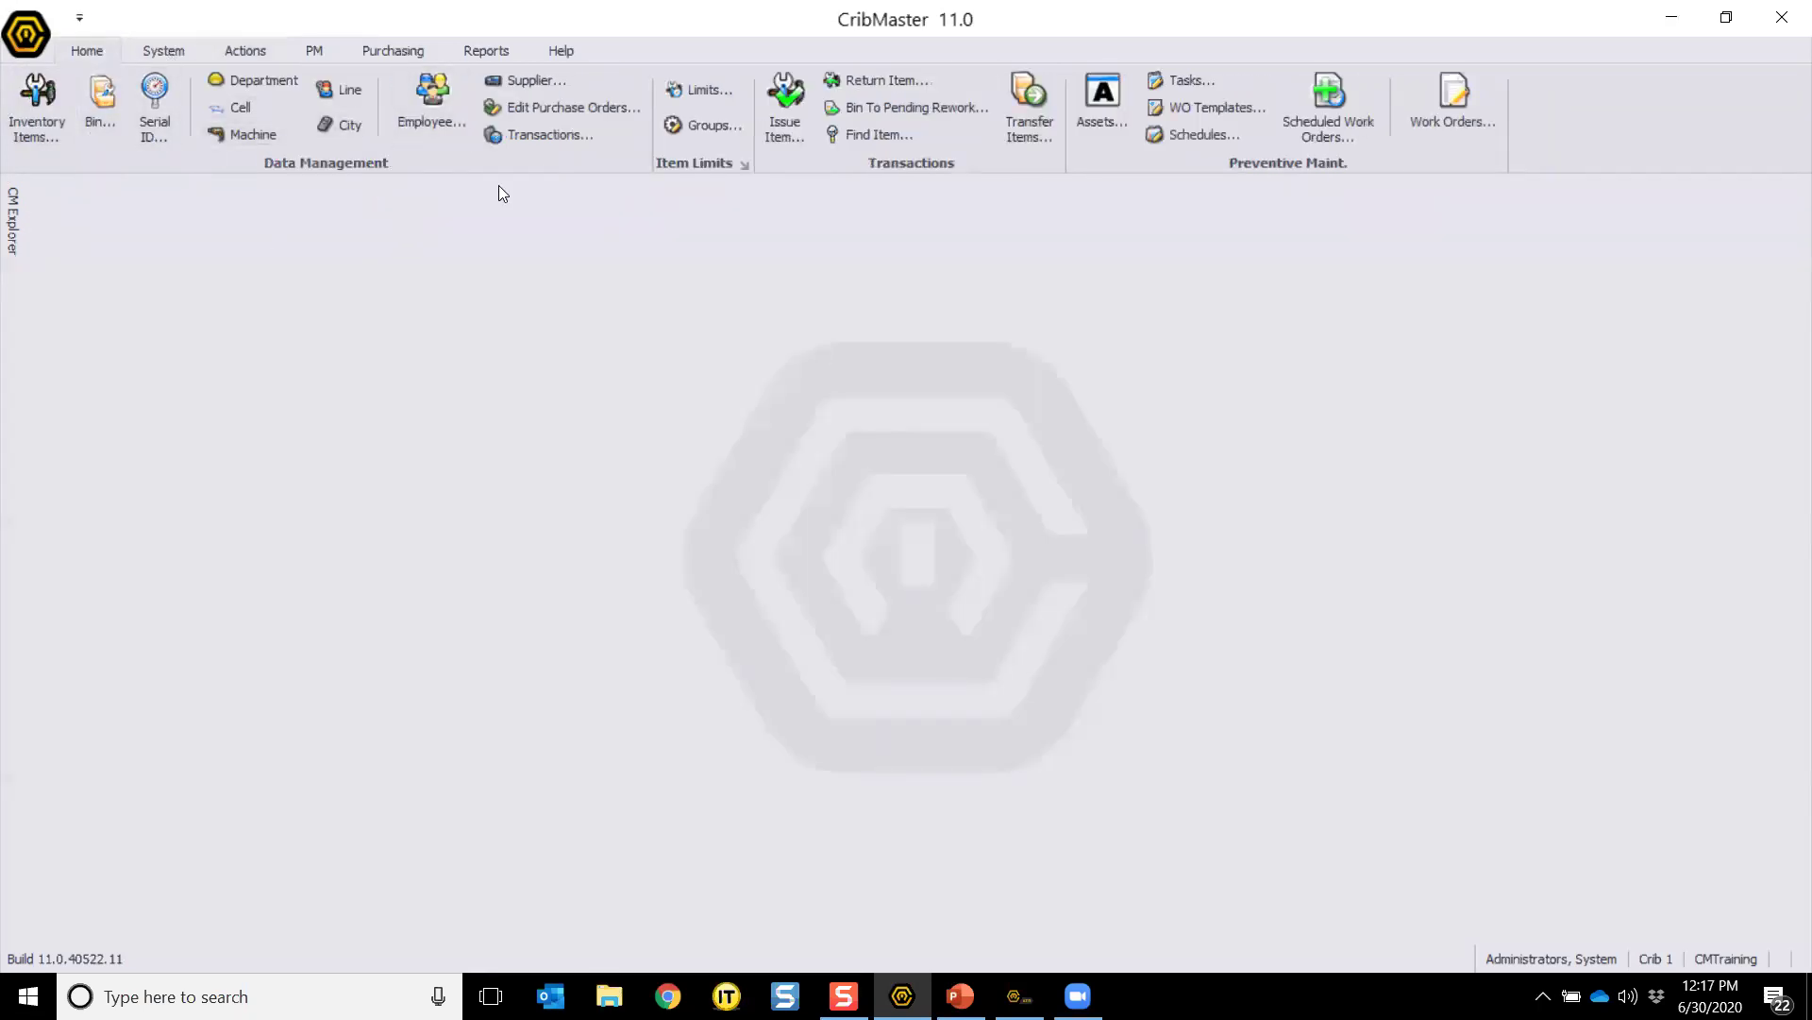
left_click(536, 136)
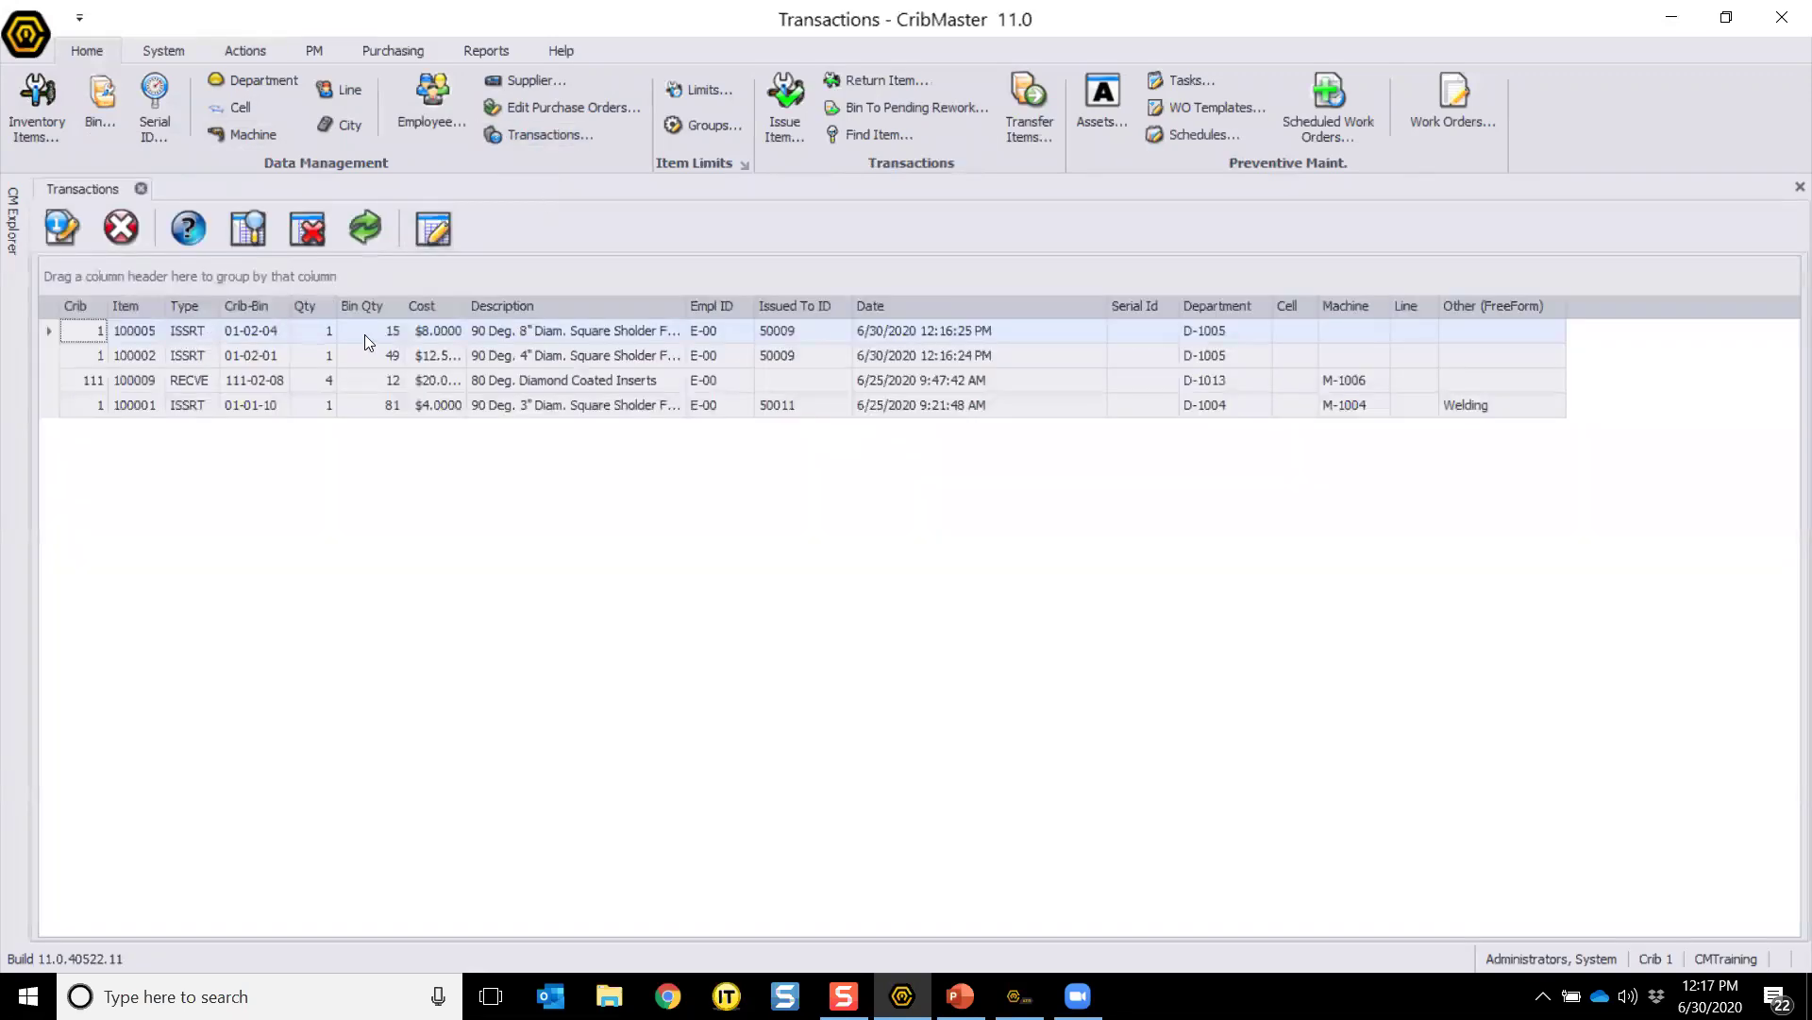
left_click(480, 332)
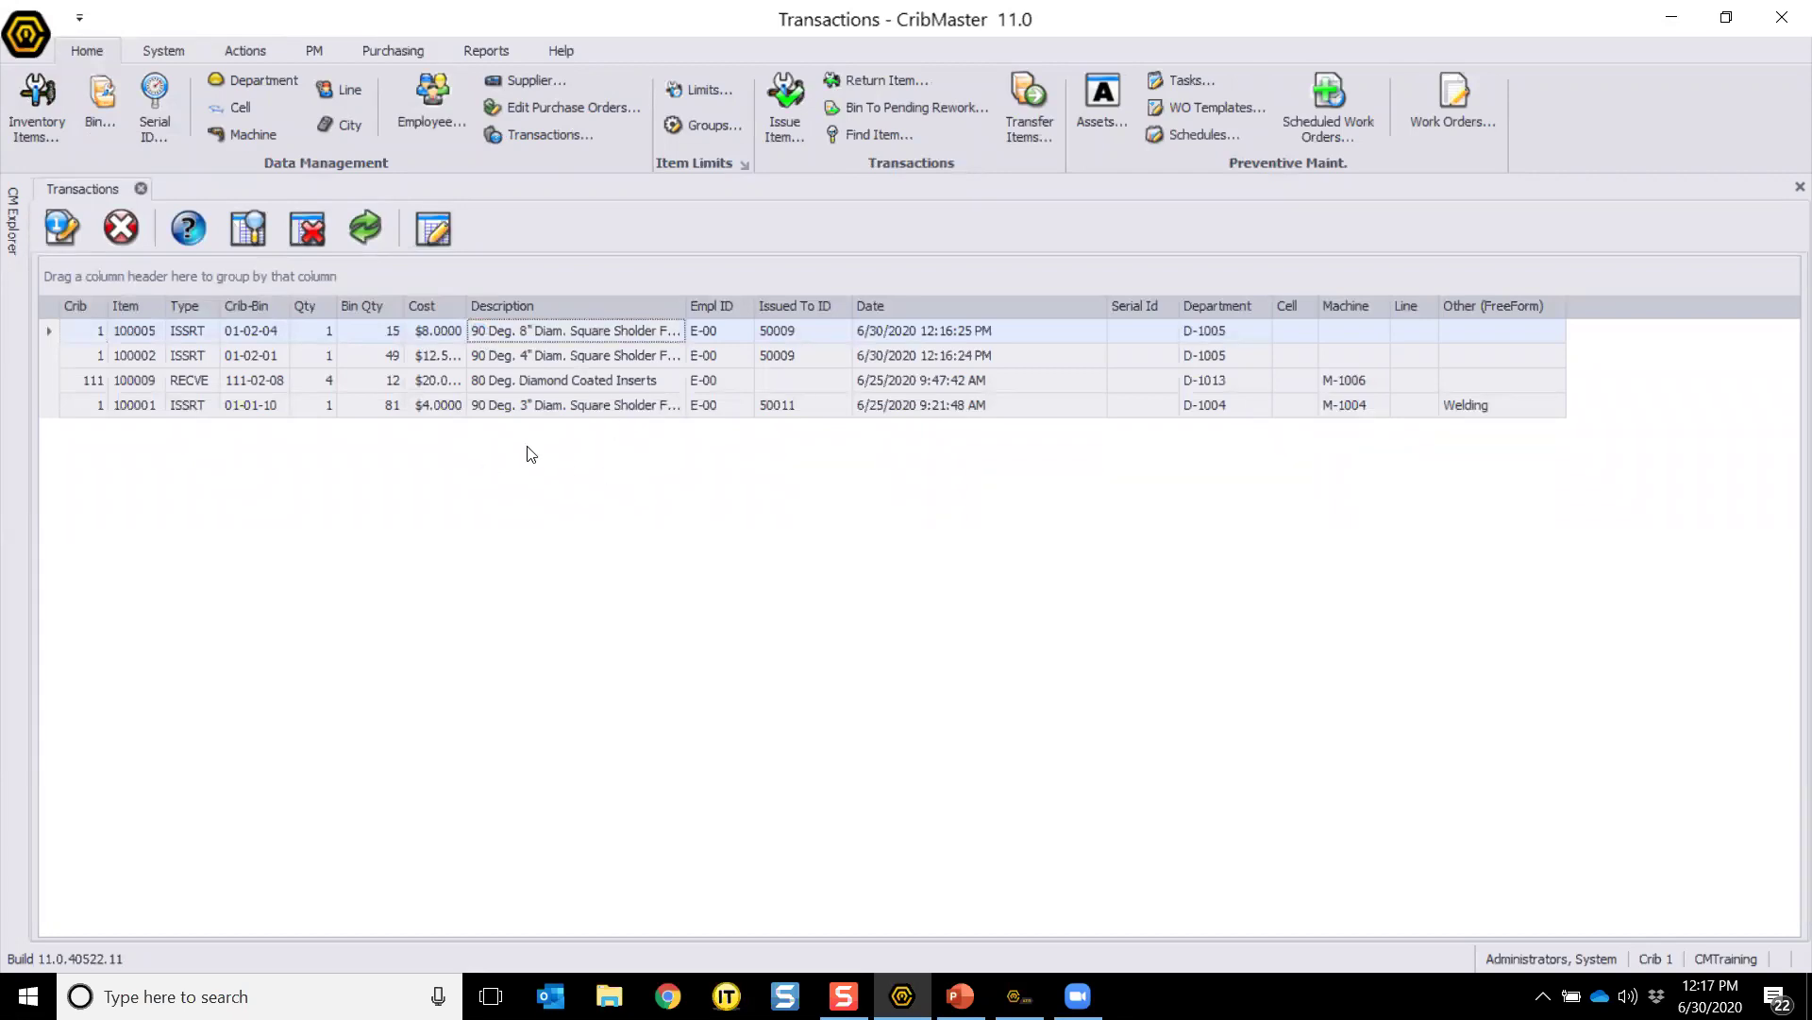
double_click(532, 341)
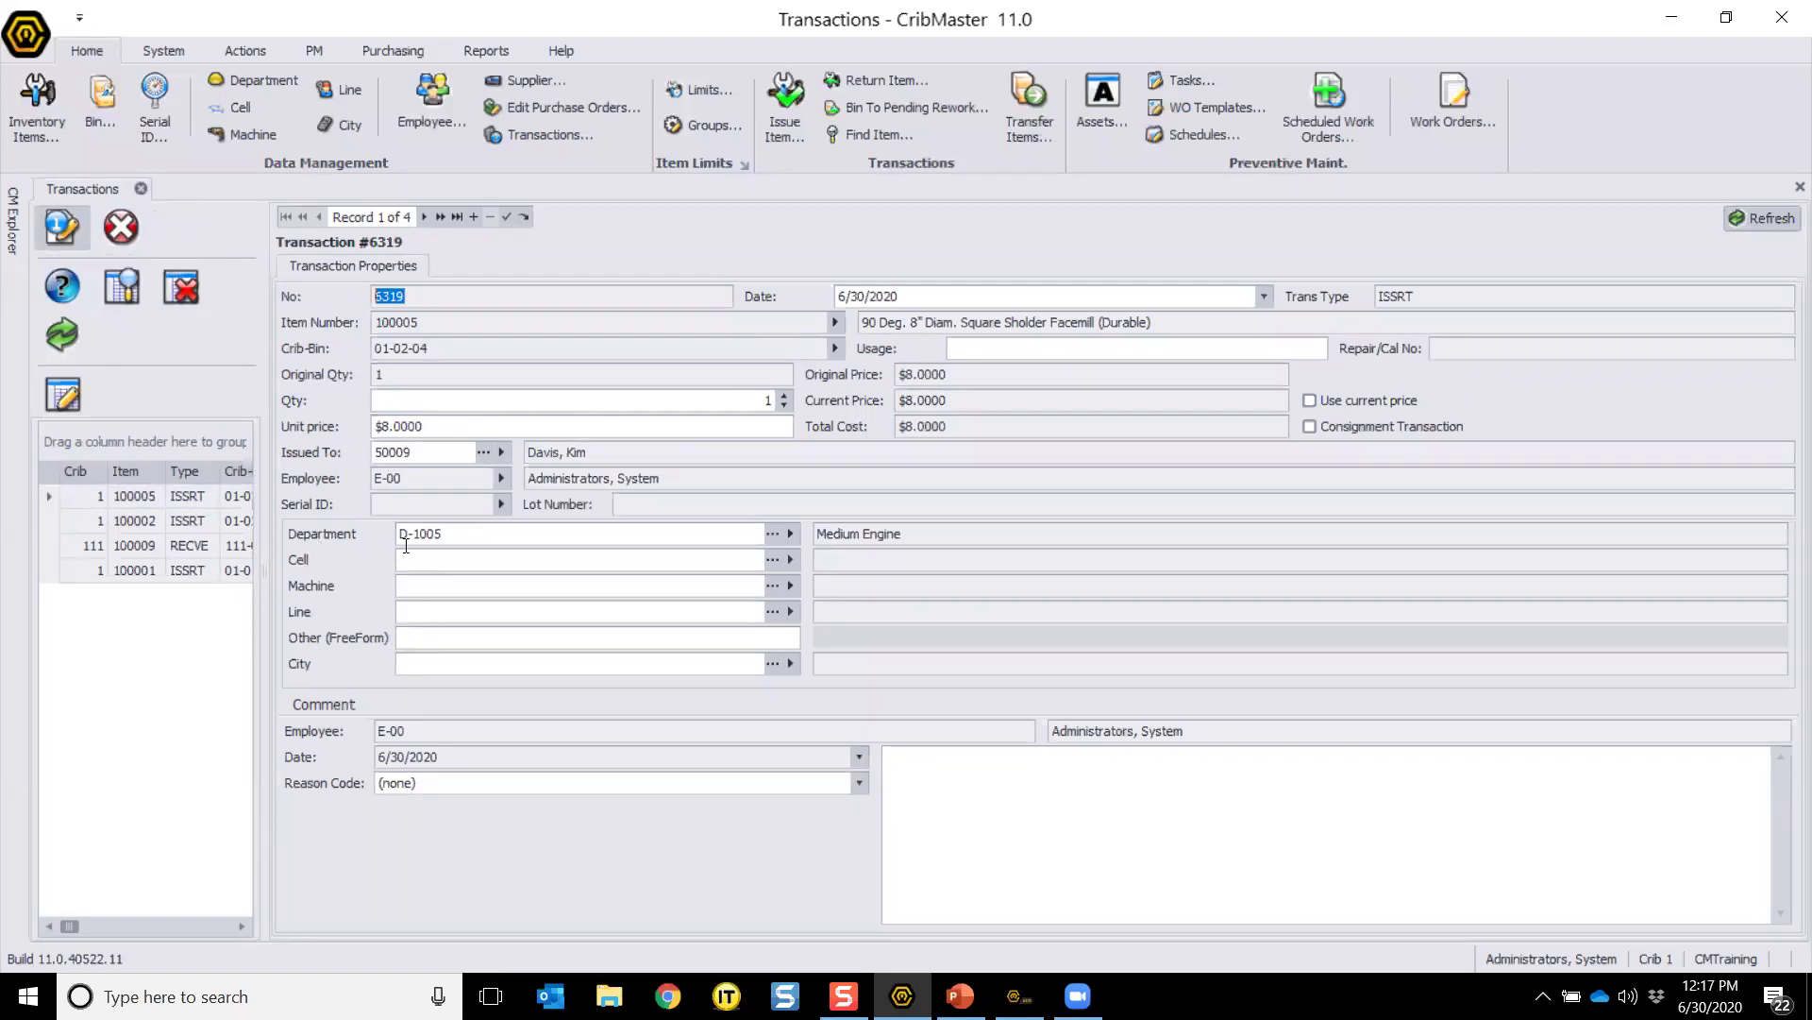
Step: Examine the cell, machine, line and Other (FreeForm) fields of the transaction record and close Transactions
left_click(432, 631)
left_click(431, 567)
left_click(431, 620)
left_click(425, 588)
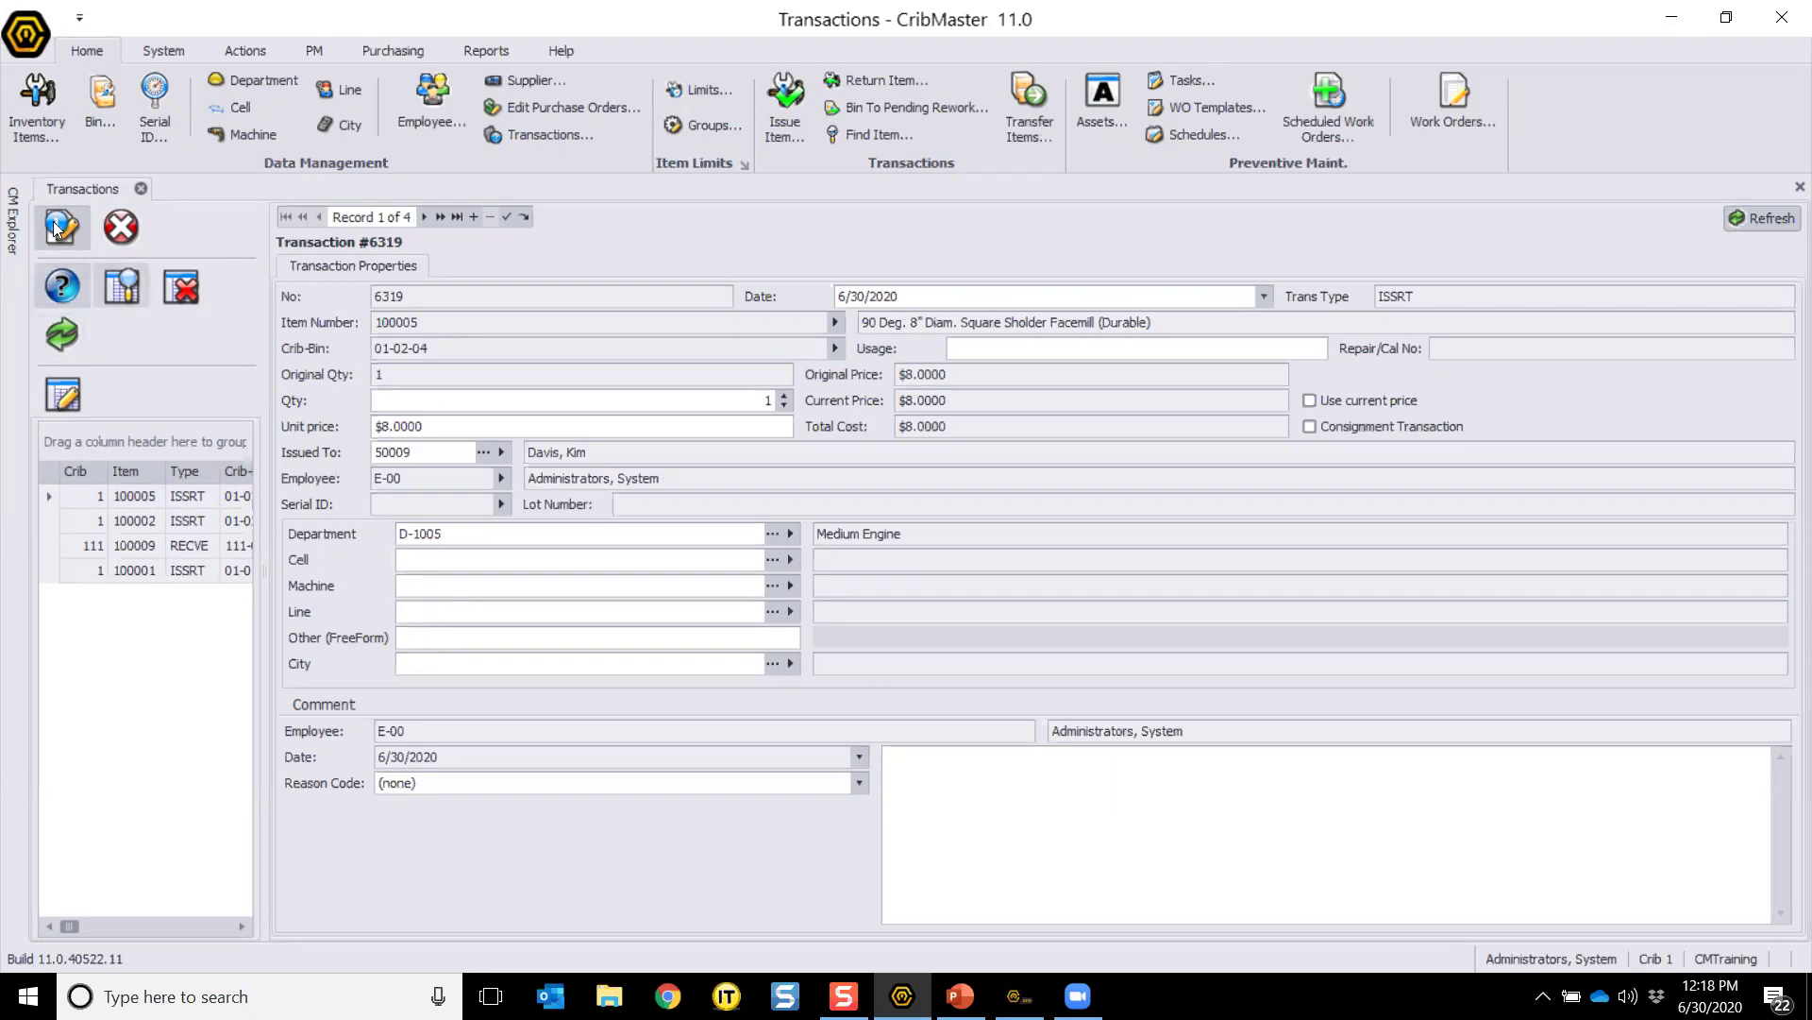
left_click(129, 221)
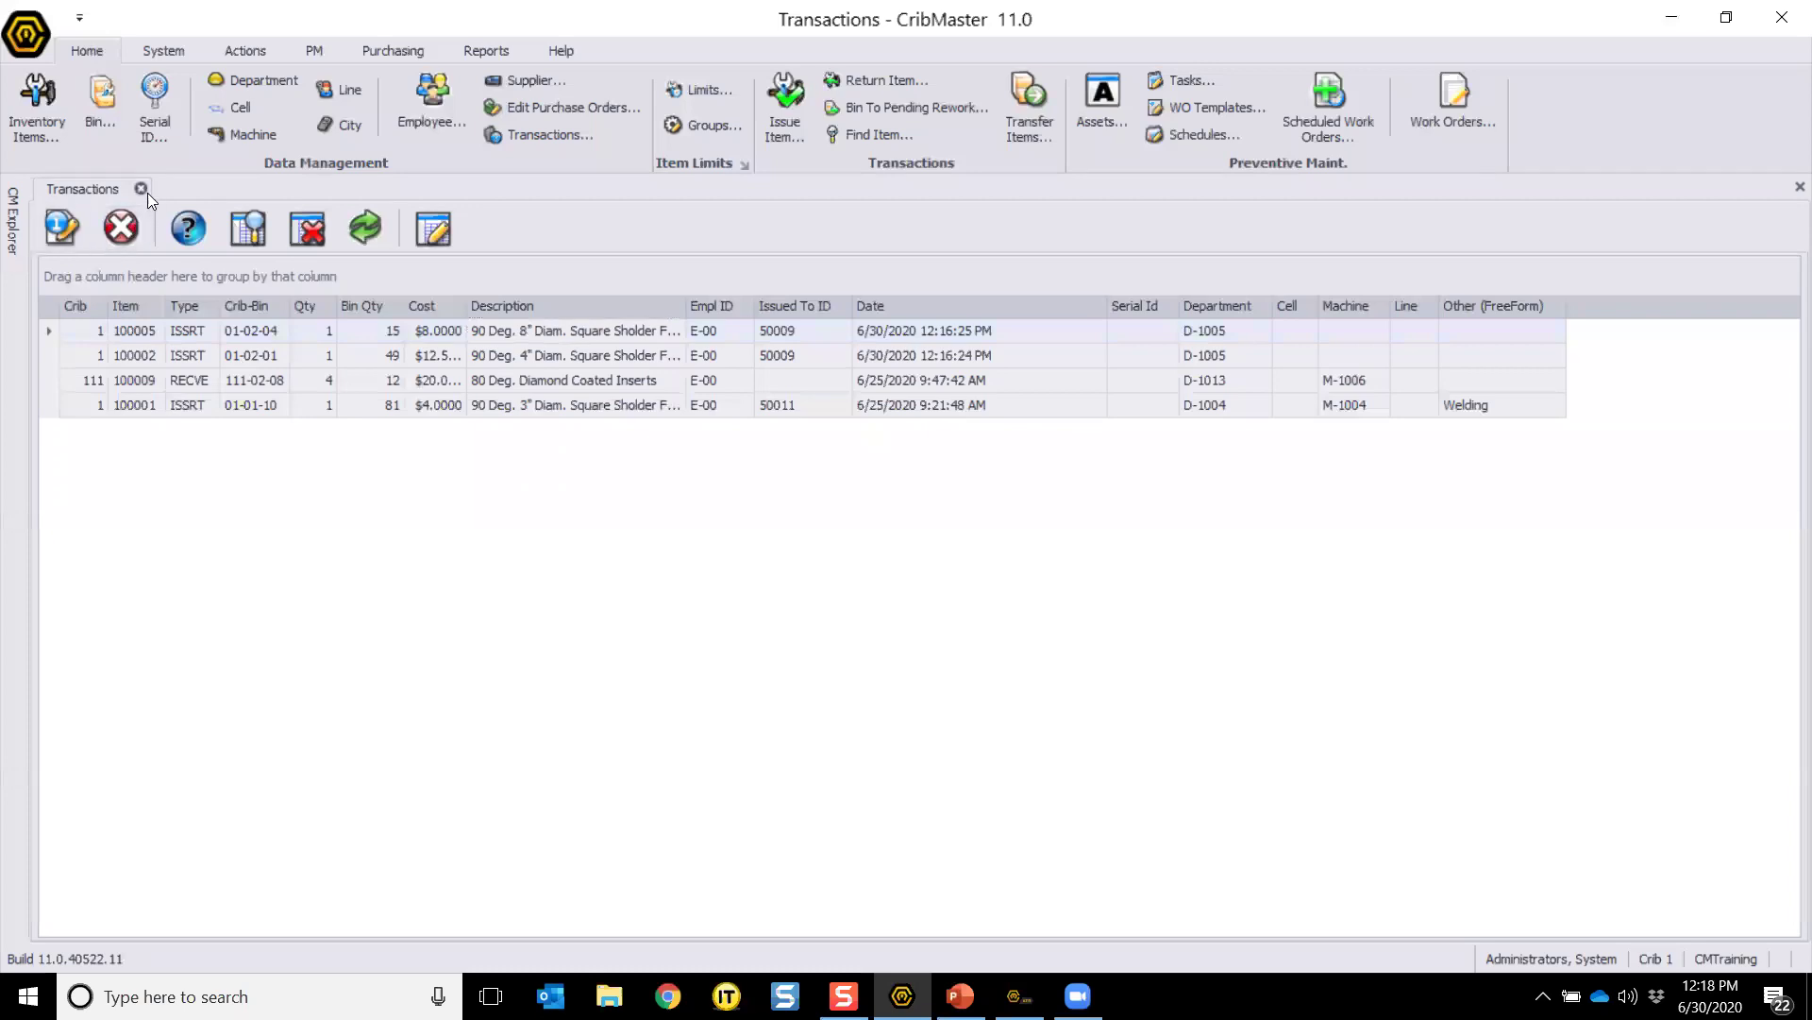
left_click(145, 193)
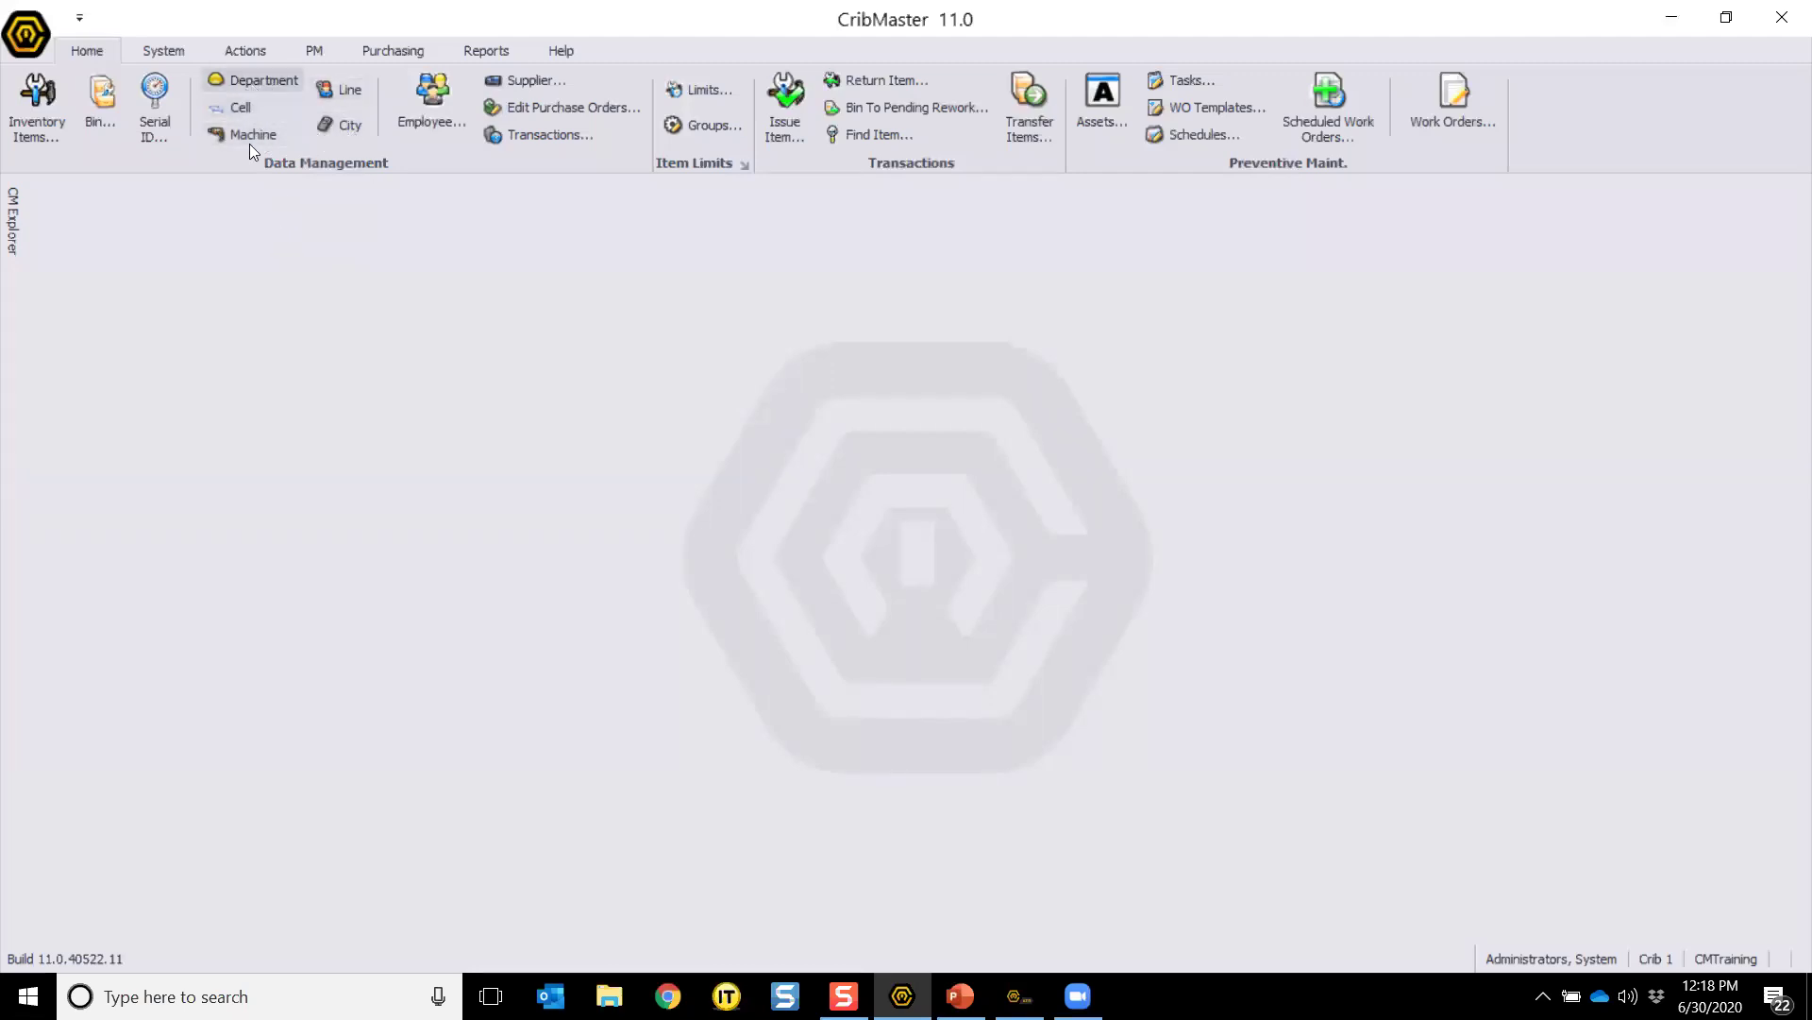
Step: Review the department list and start a new department record
left_click(268, 78)
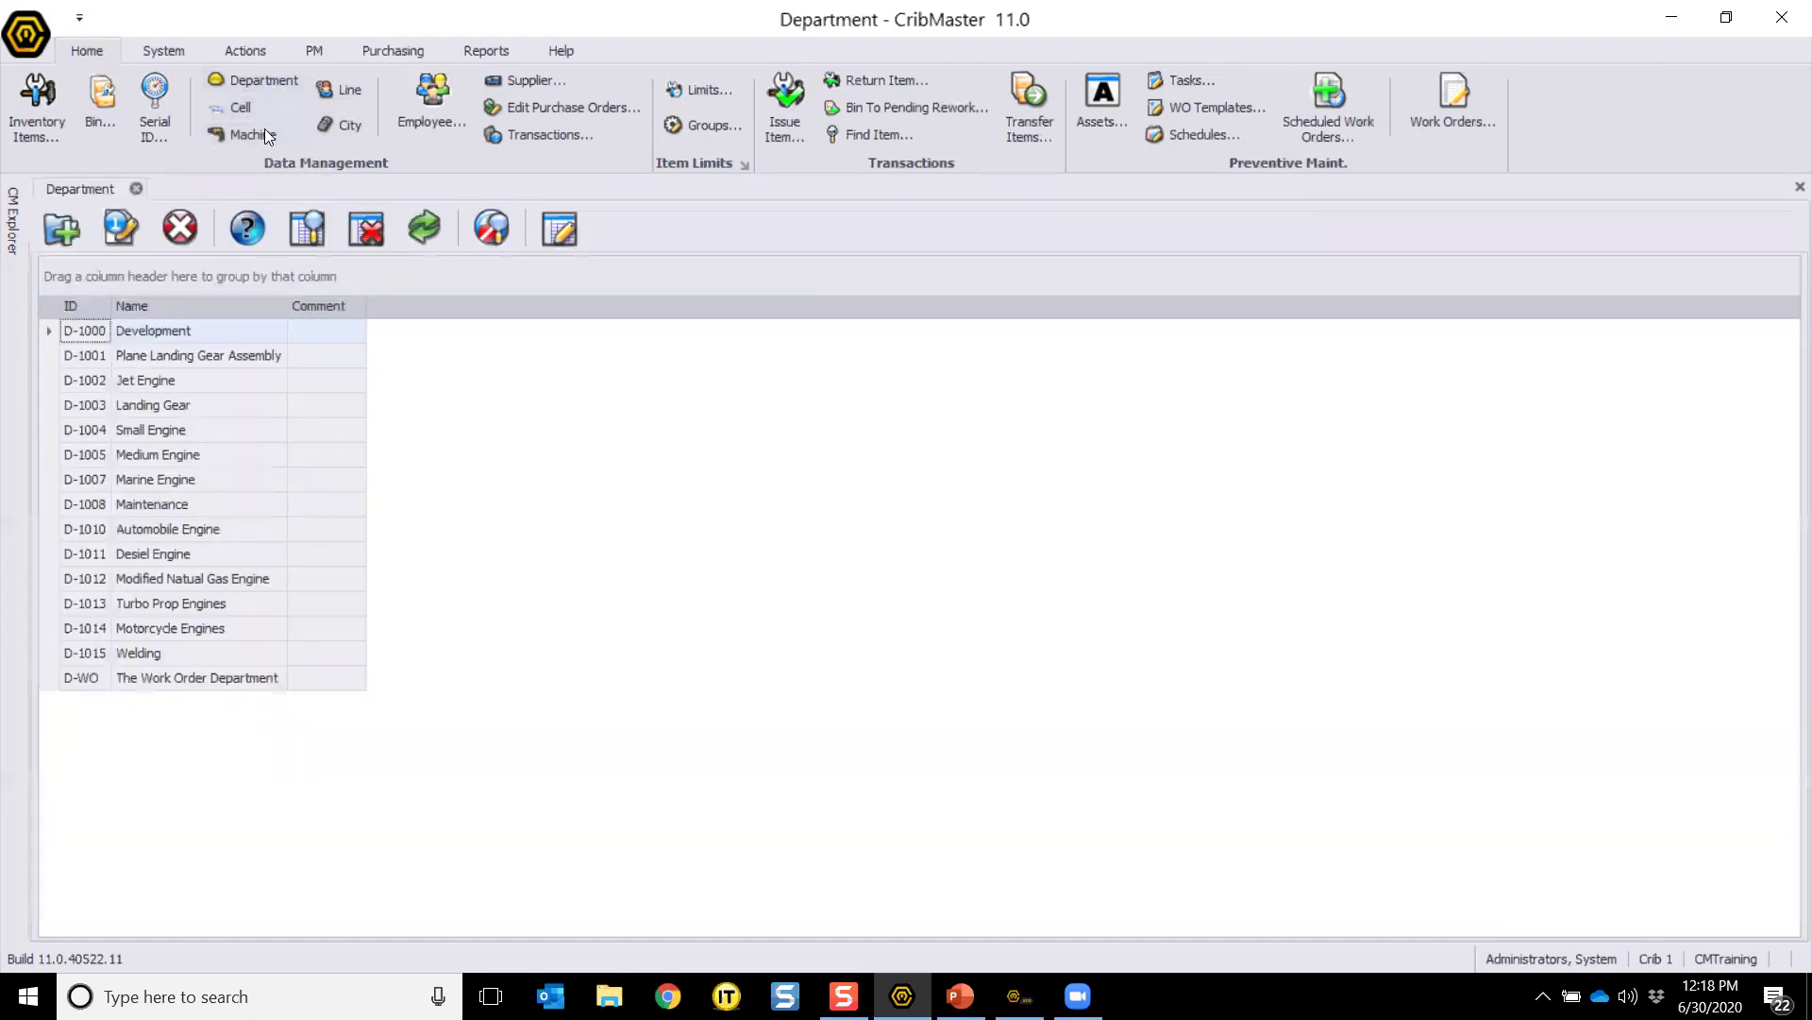
left_click(330, 429)
left_click(210, 332)
left_click(63, 236)
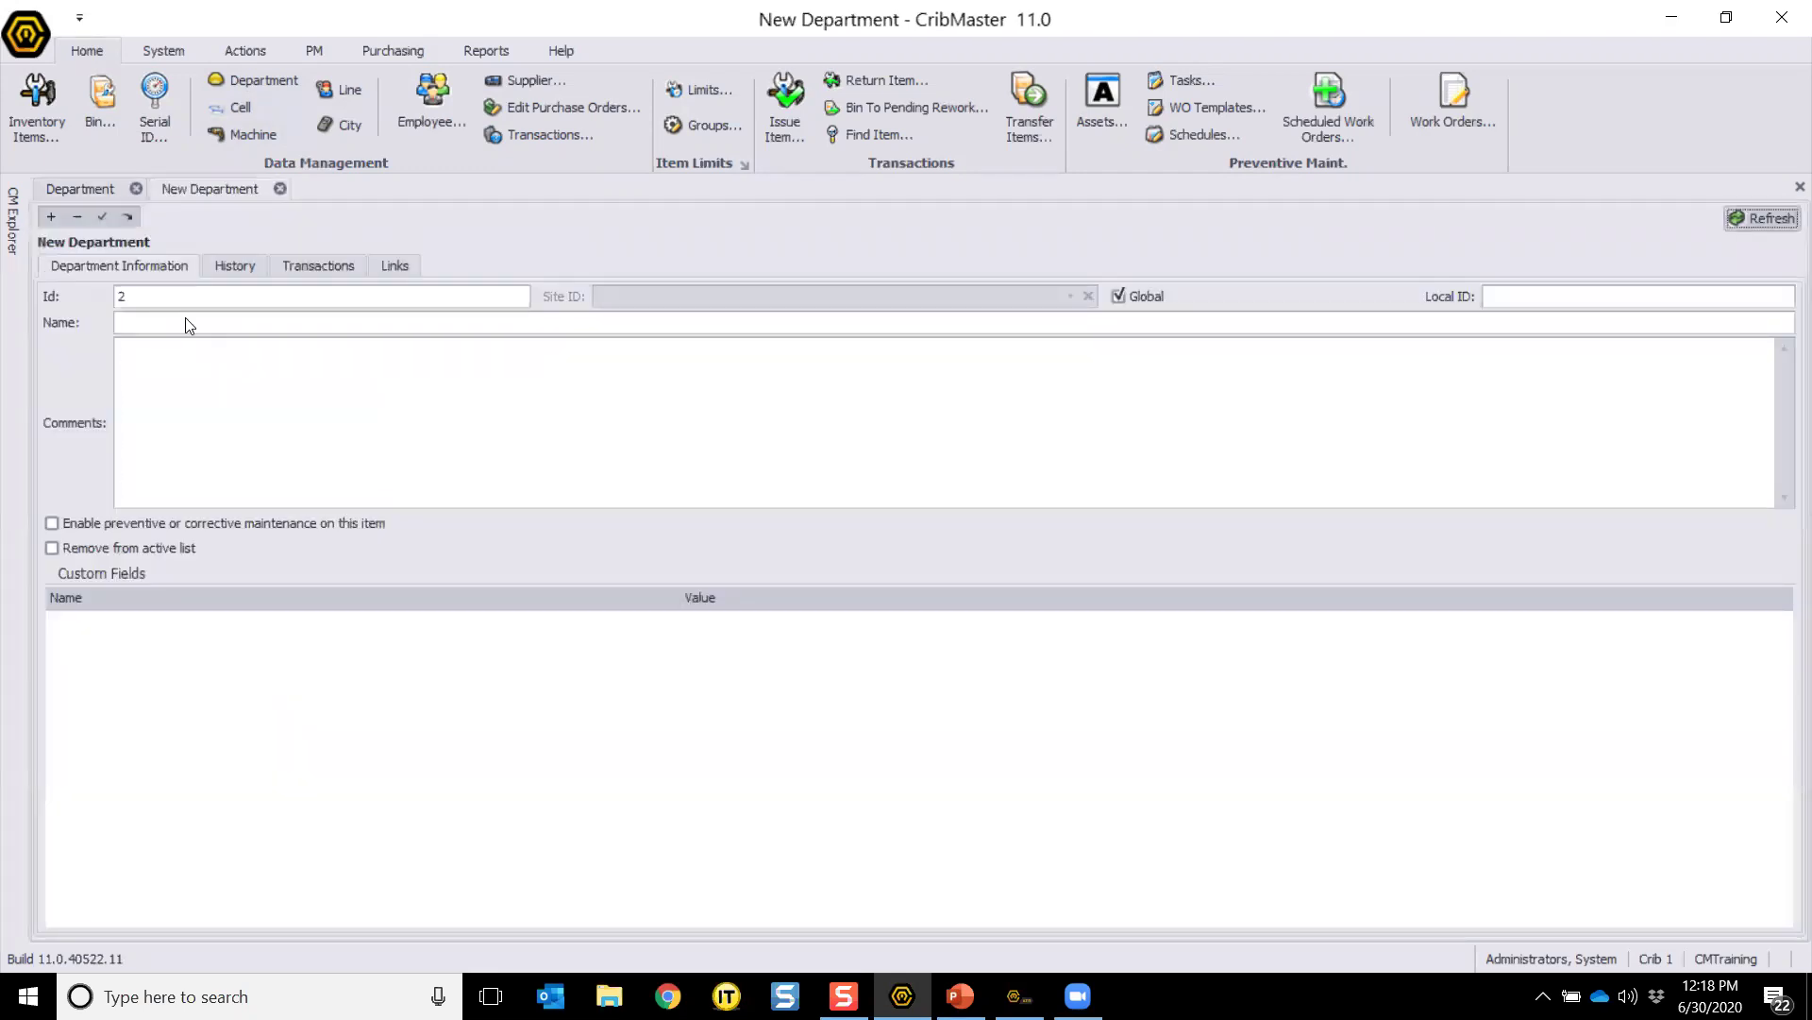
left_click(185, 322)
Step: Turn off the new department's Global option and try FACOM as its Site ID before clearing it
left_click(1120, 297)
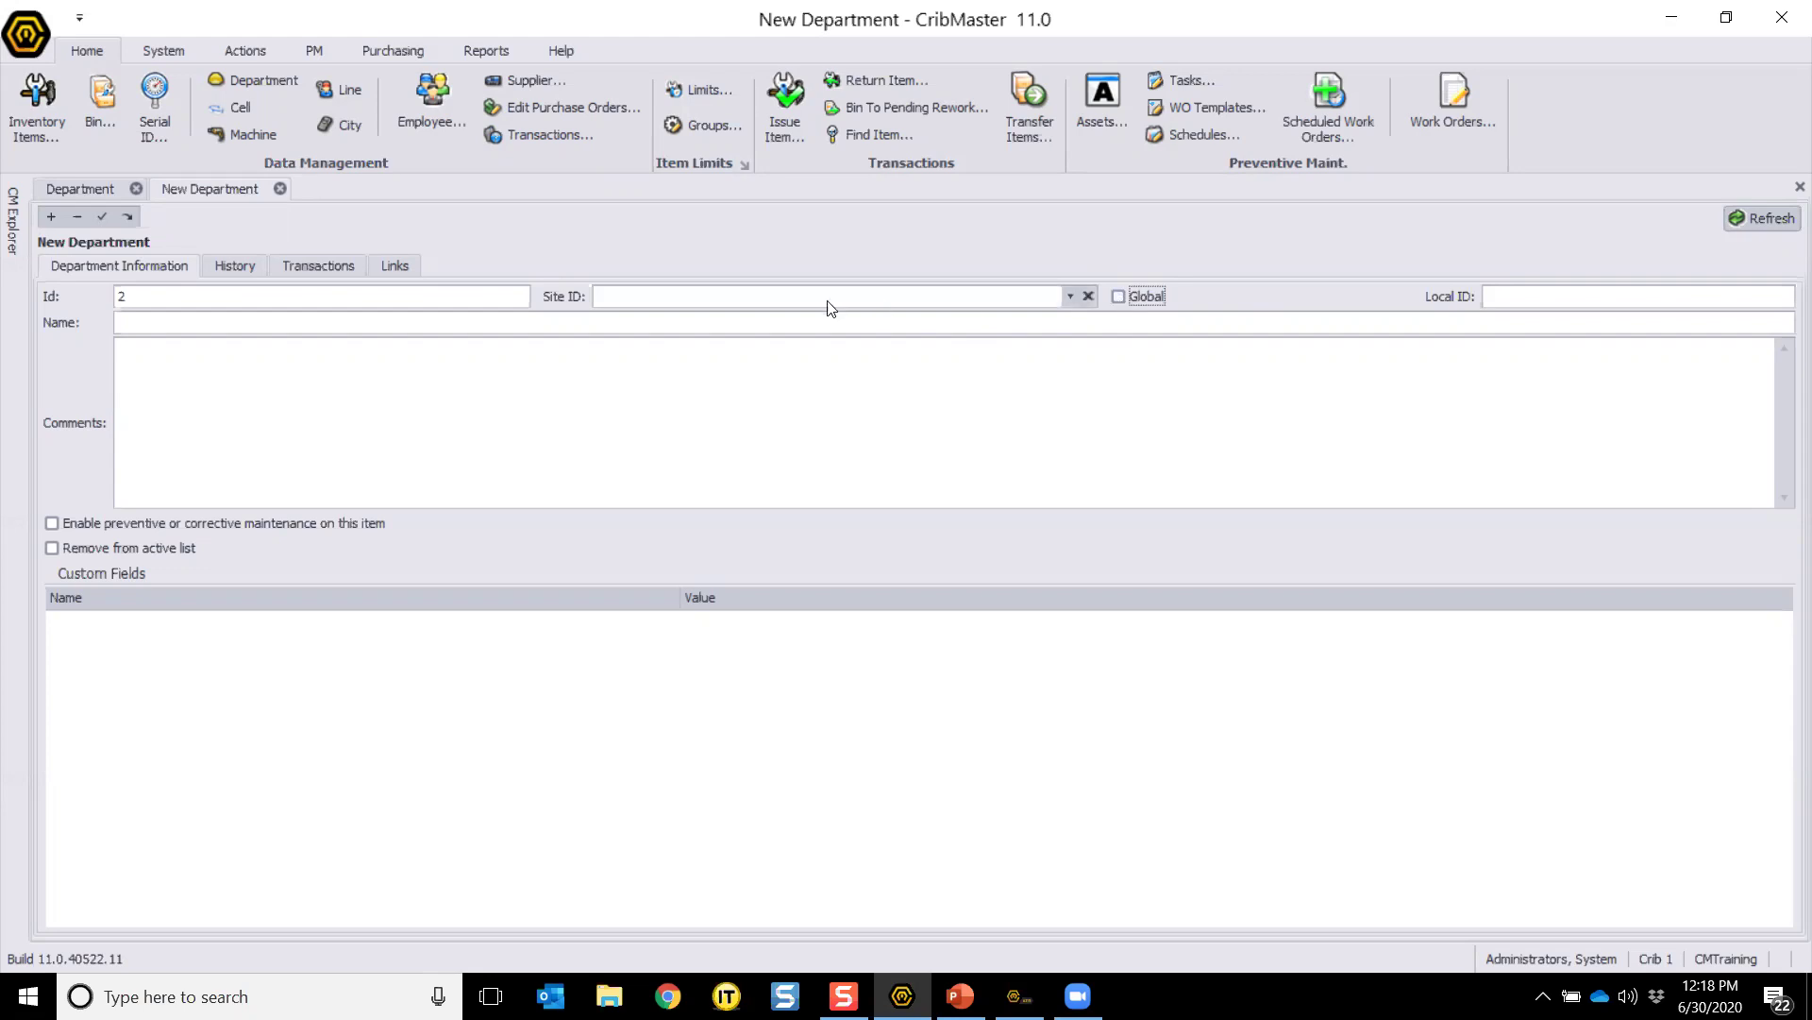
left_click(1063, 302)
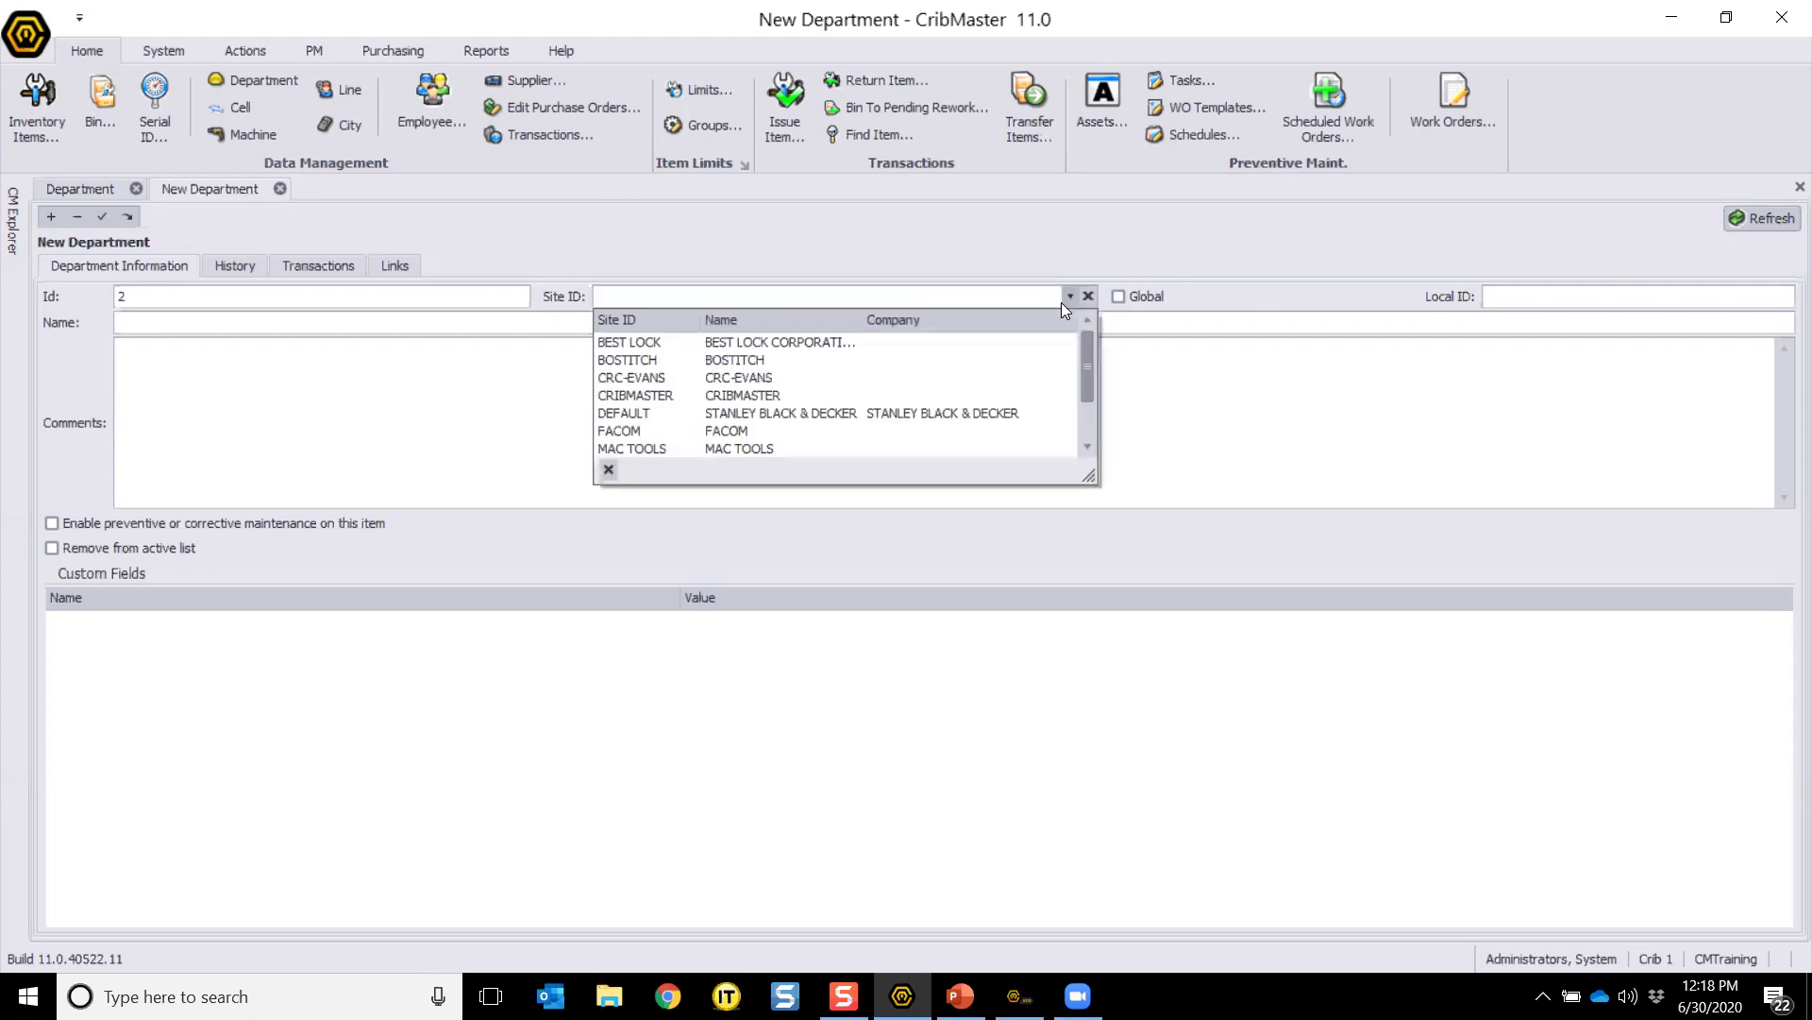
left_click(795, 430)
left_click(837, 421)
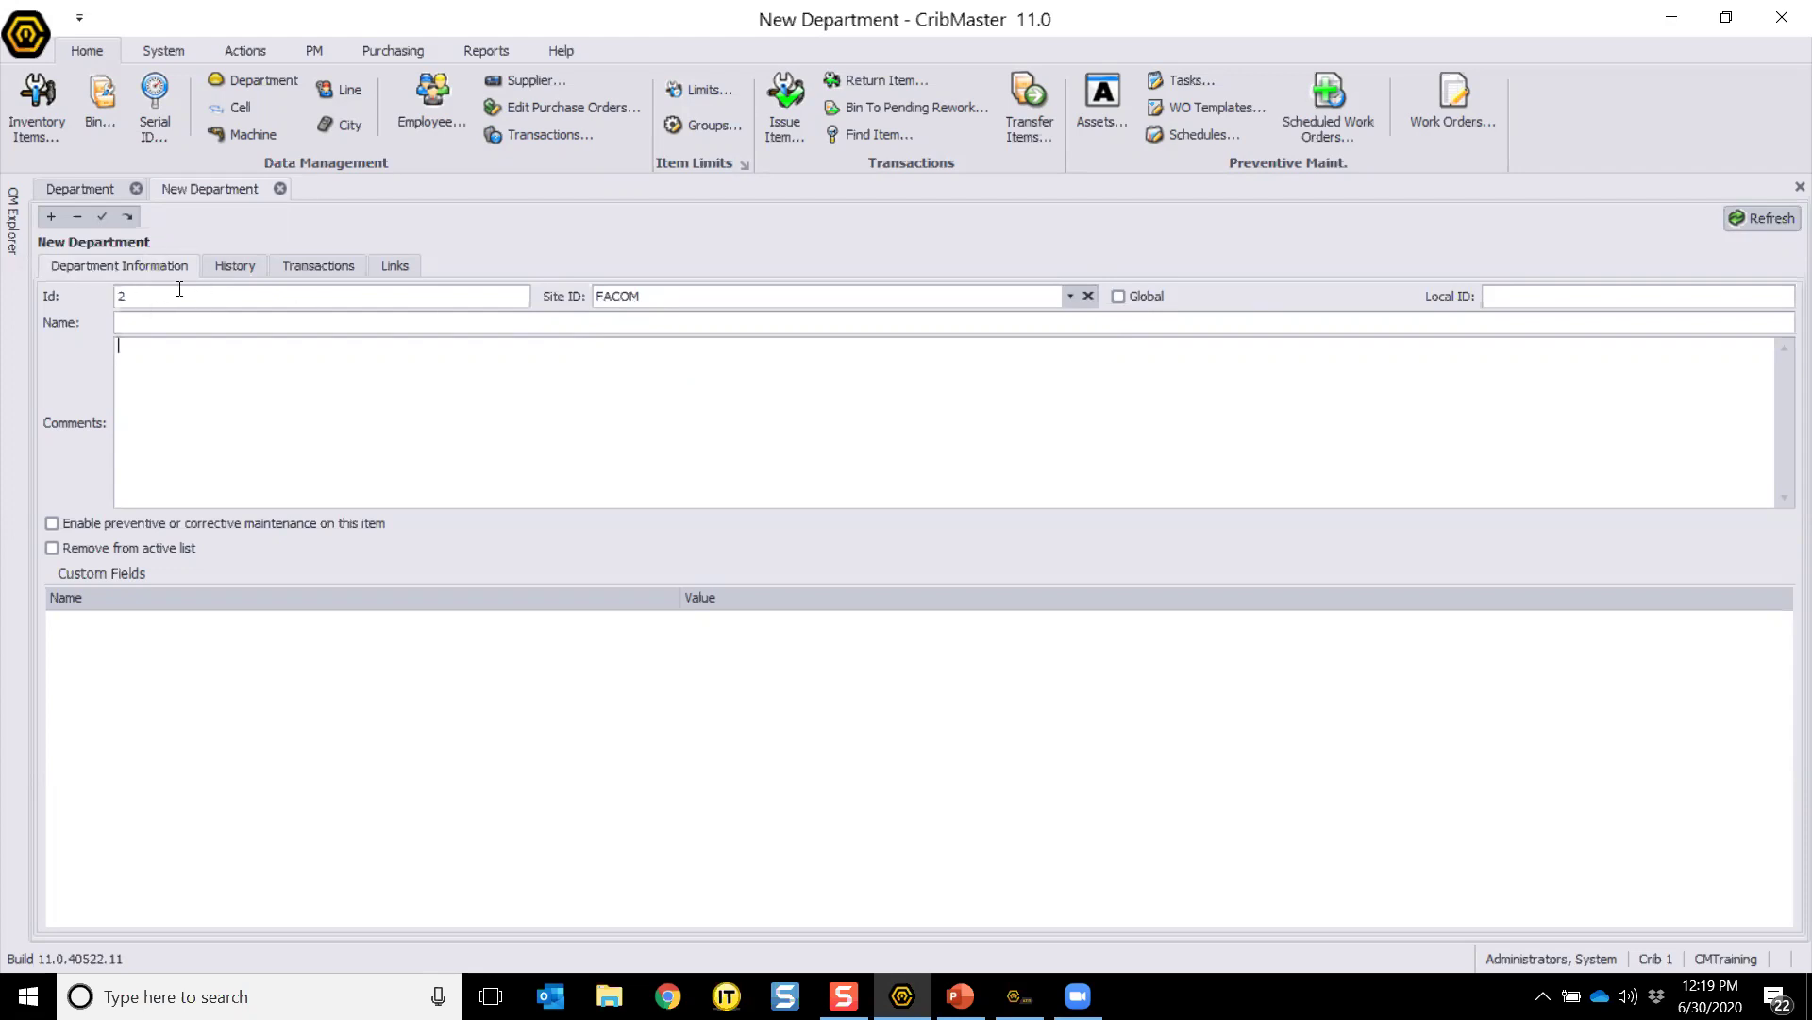
left_click(1089, 295)
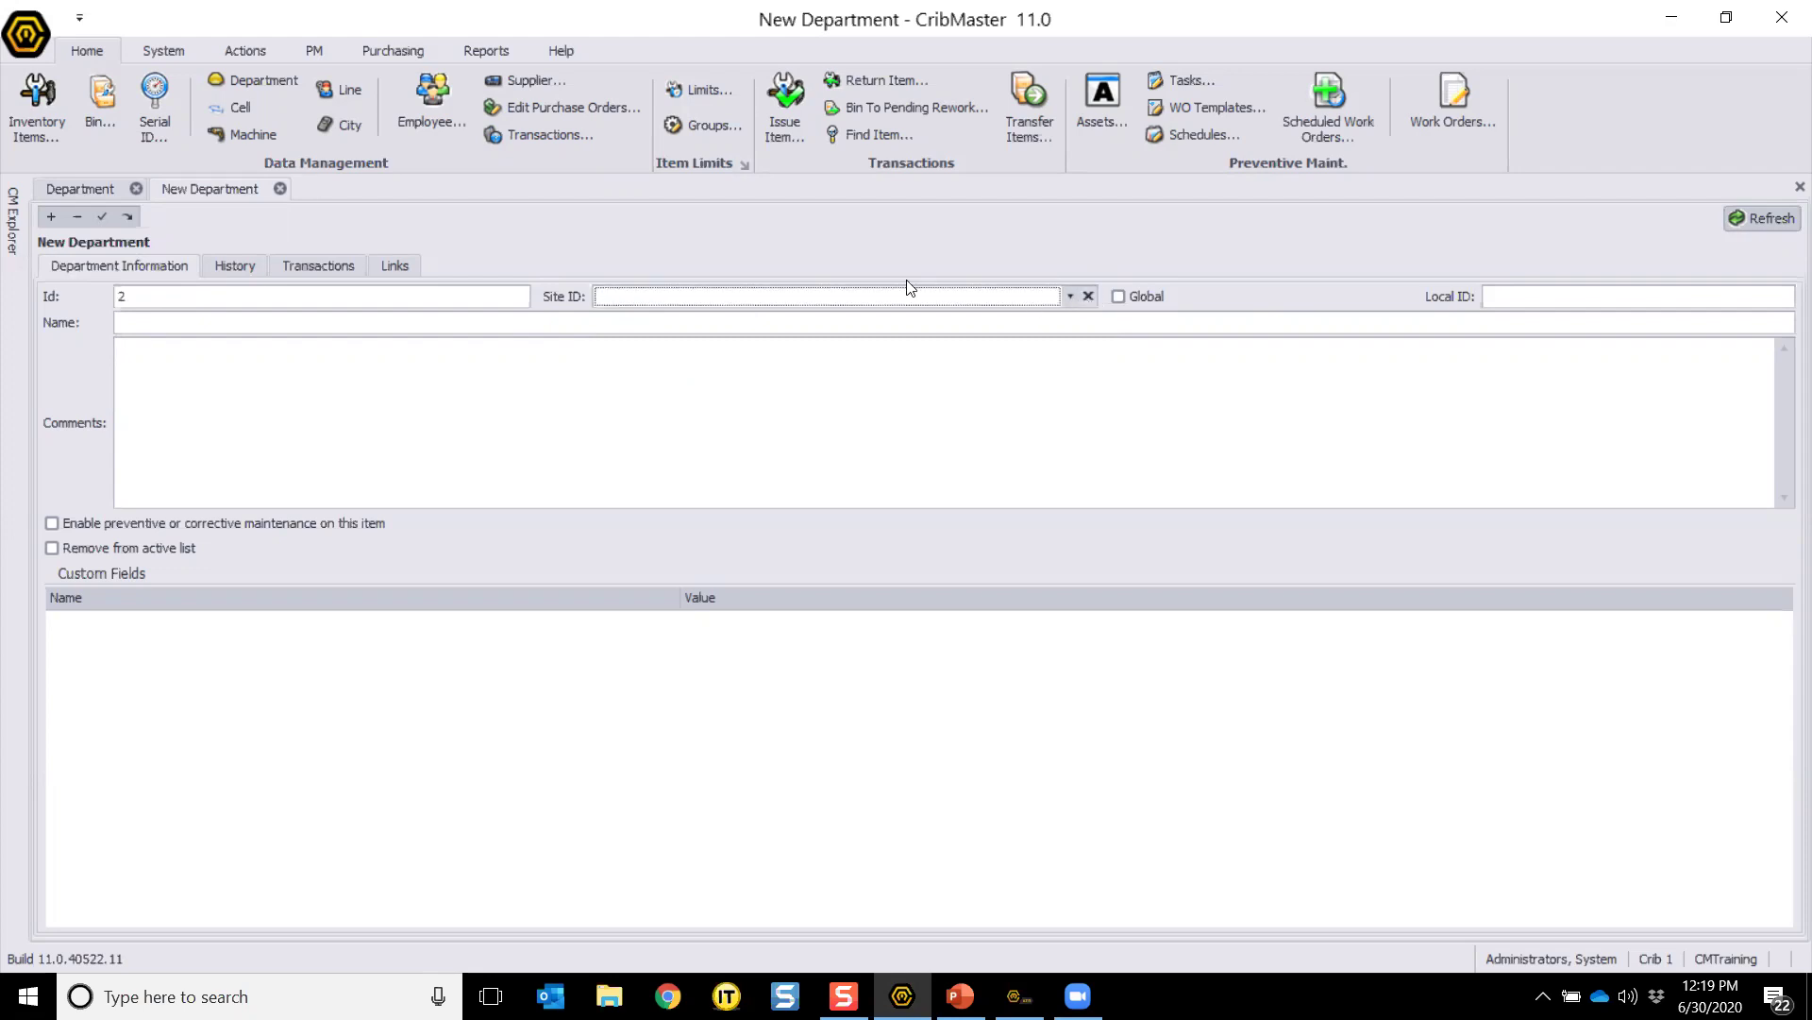
Step: Close the new department record and the Department list, and open the User Defined Fields setup
left_click(281, 189)
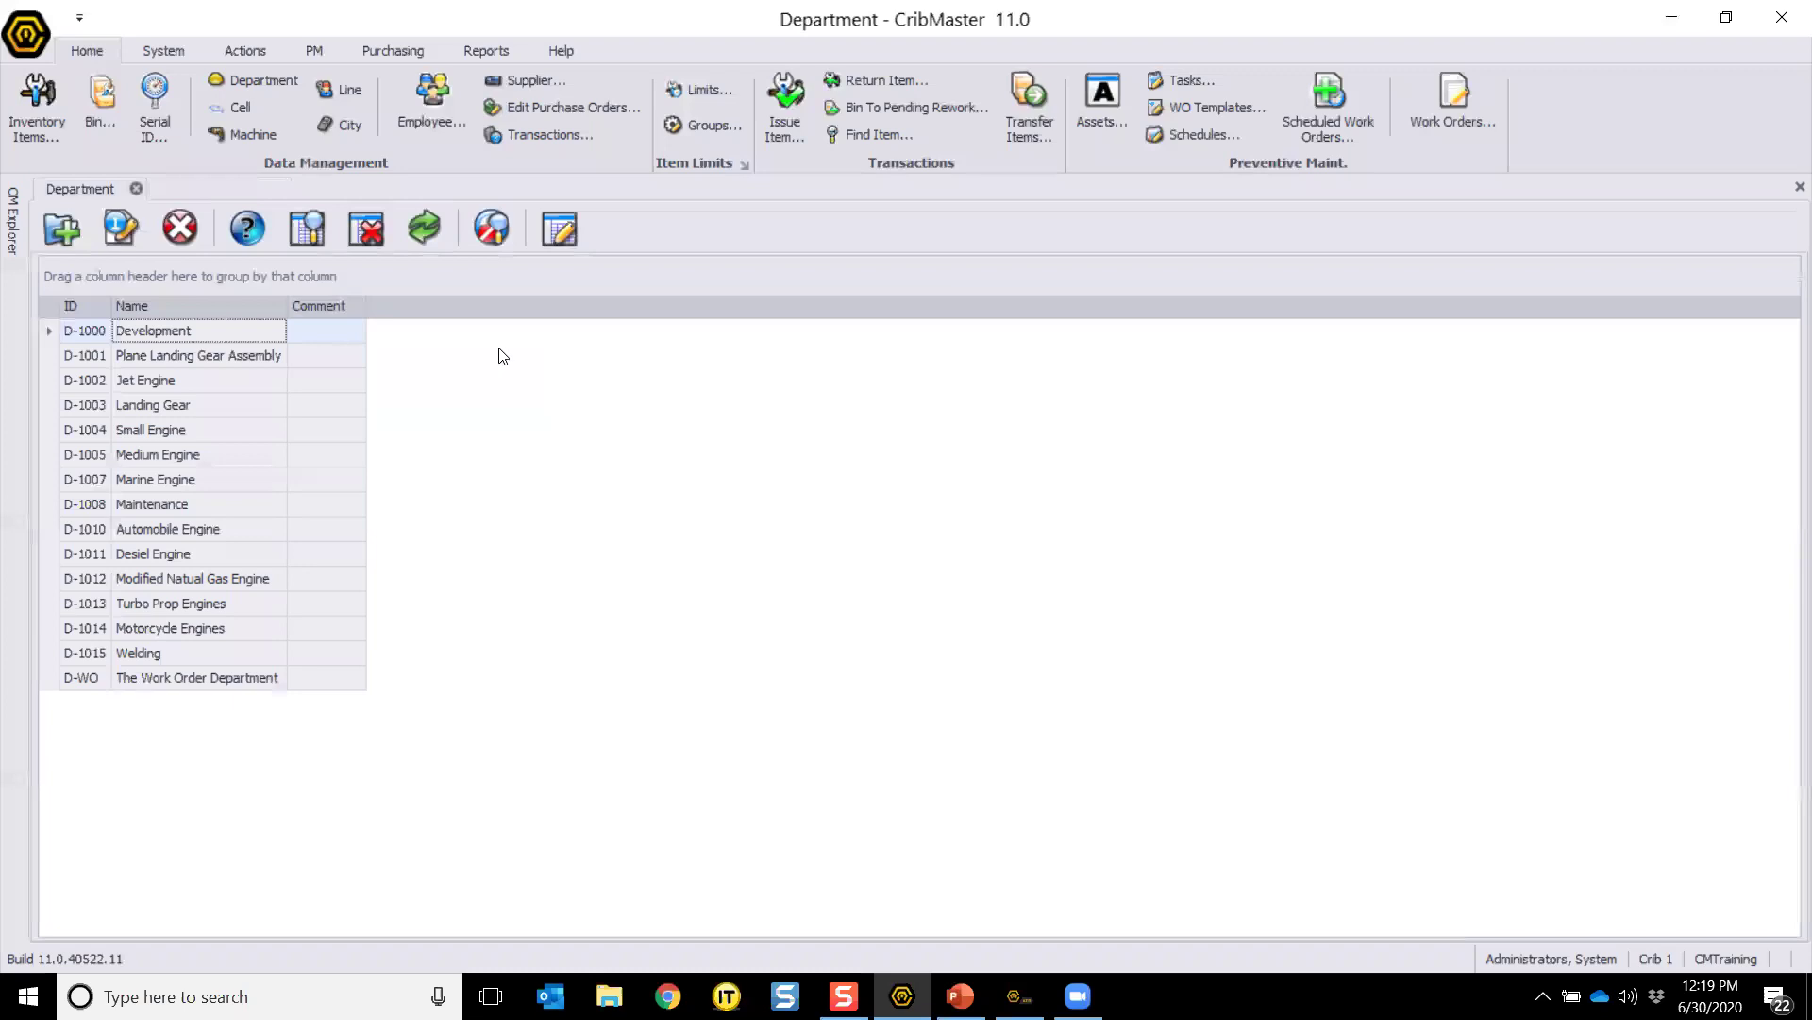
left_click(136, 189)
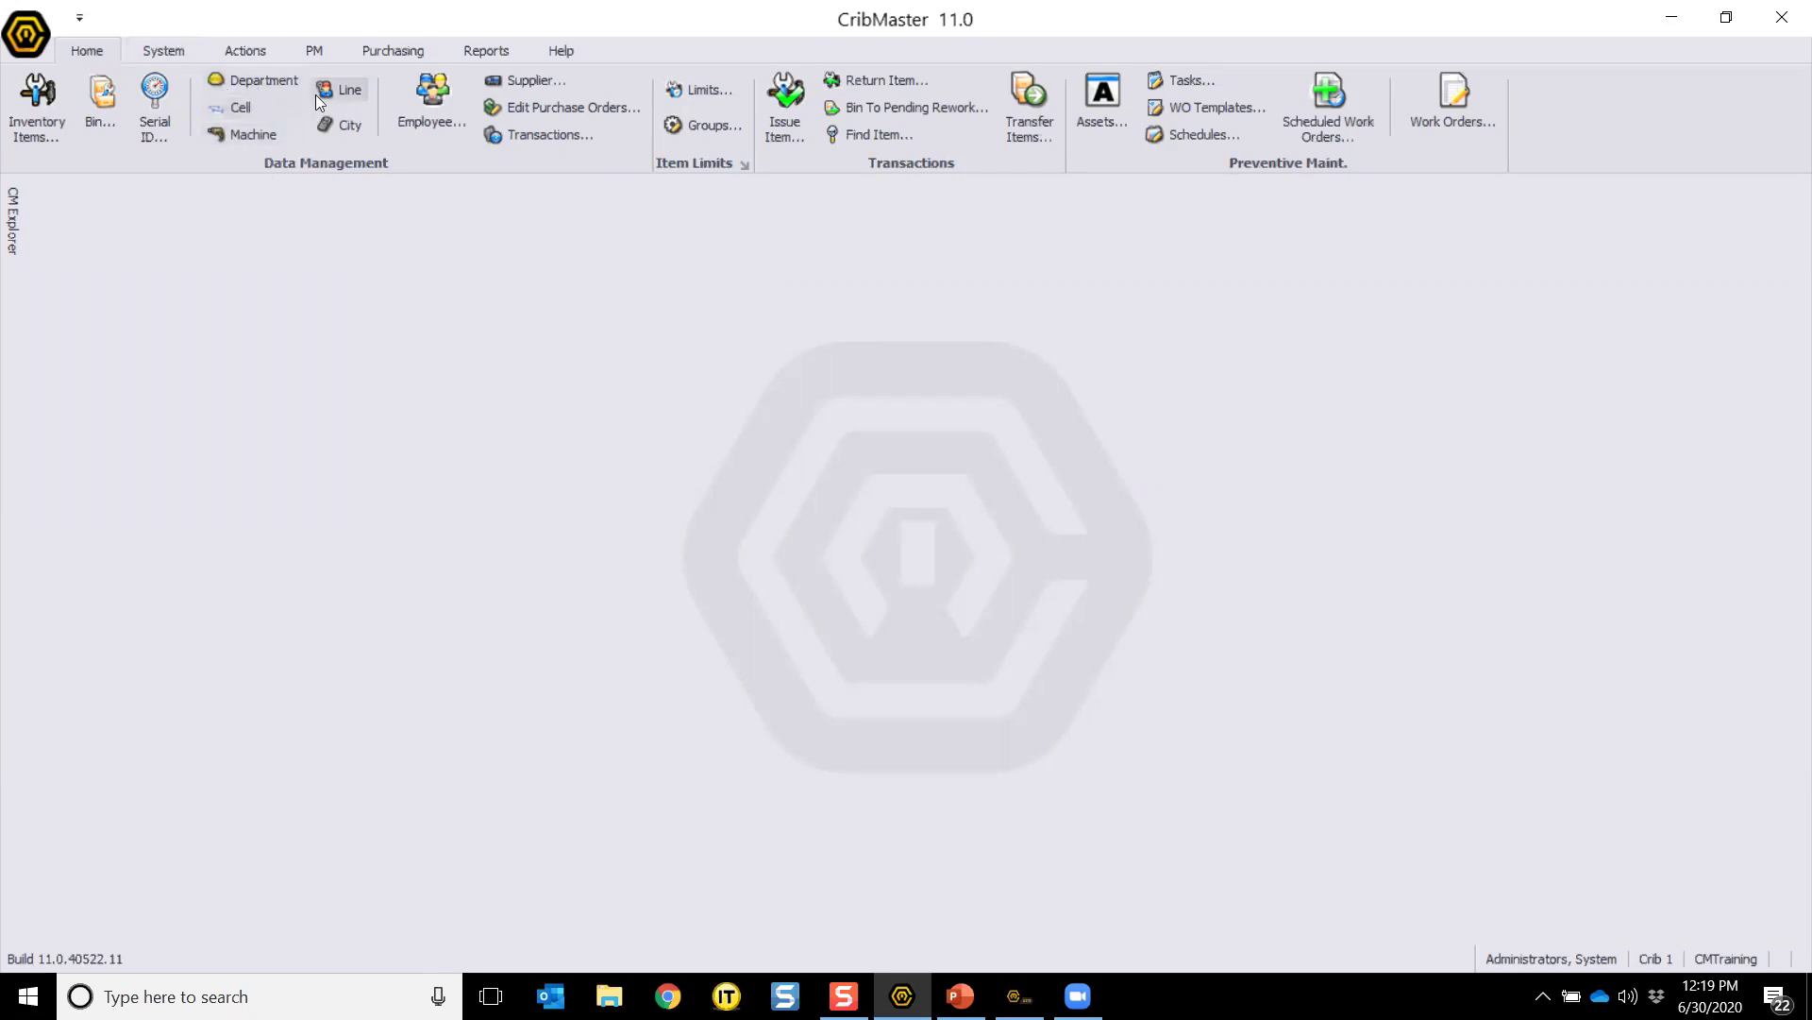
left_click(168, 49)
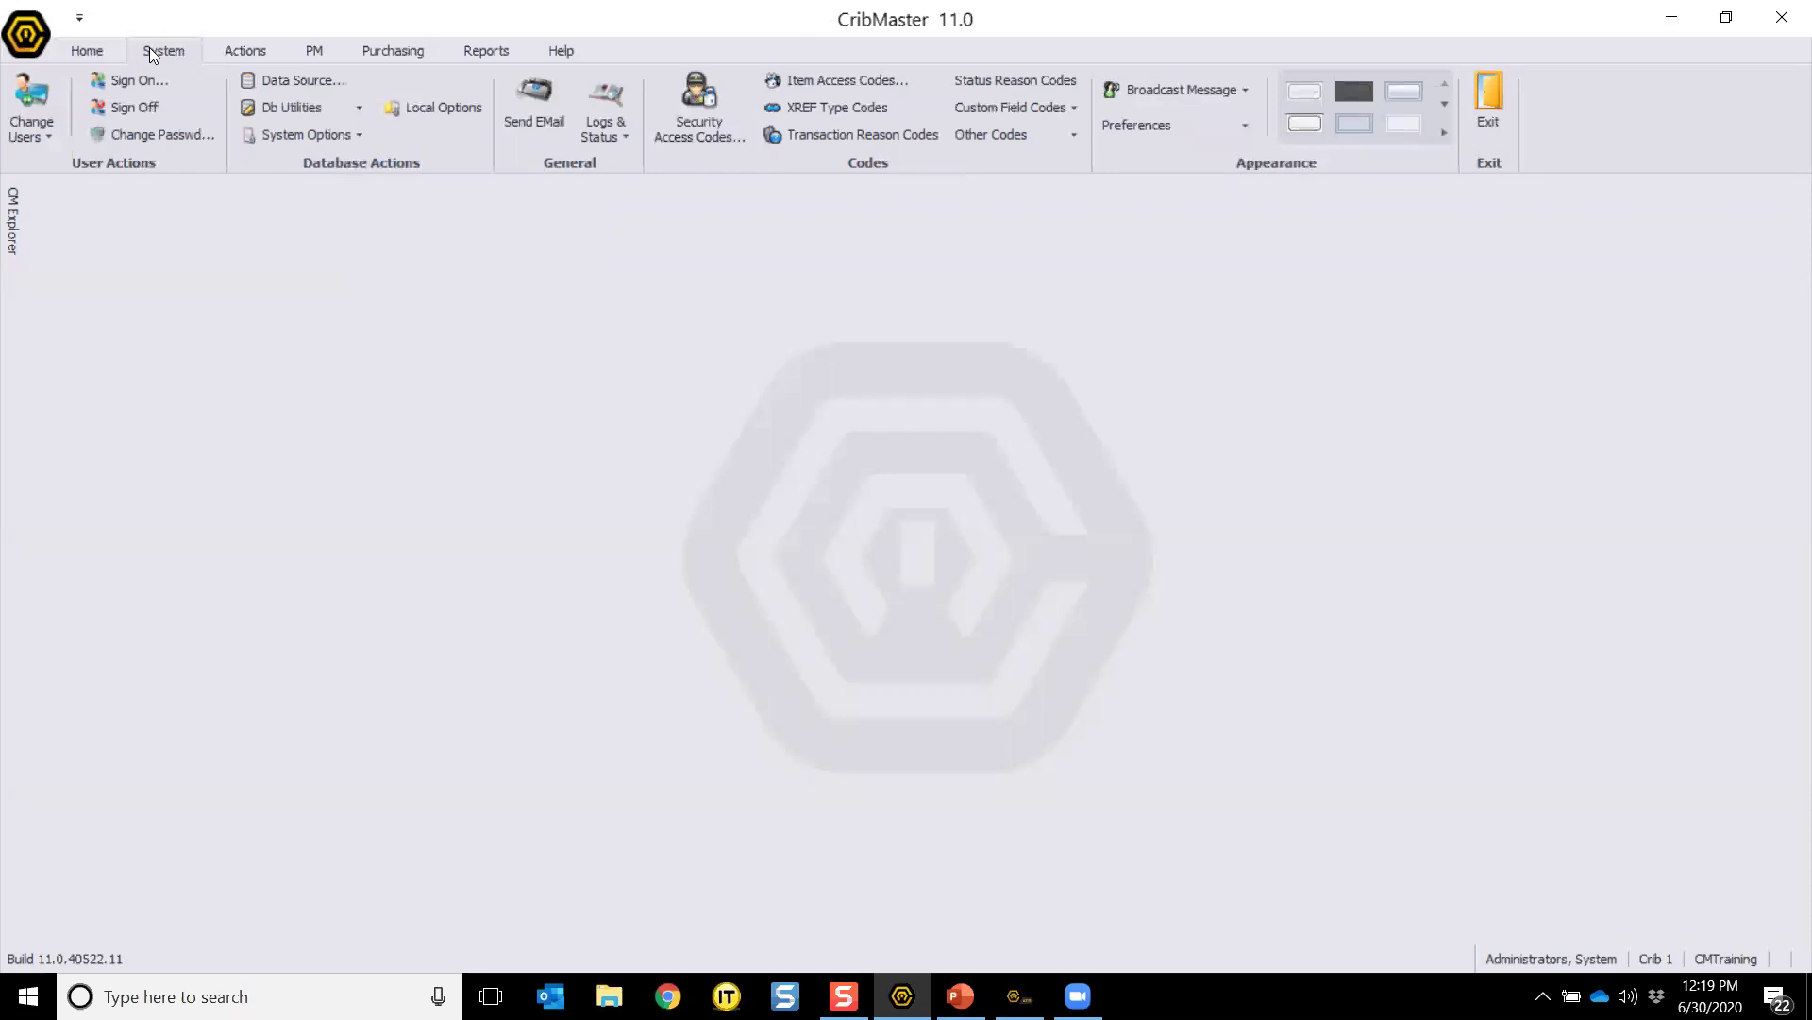
left_click(325, 132)
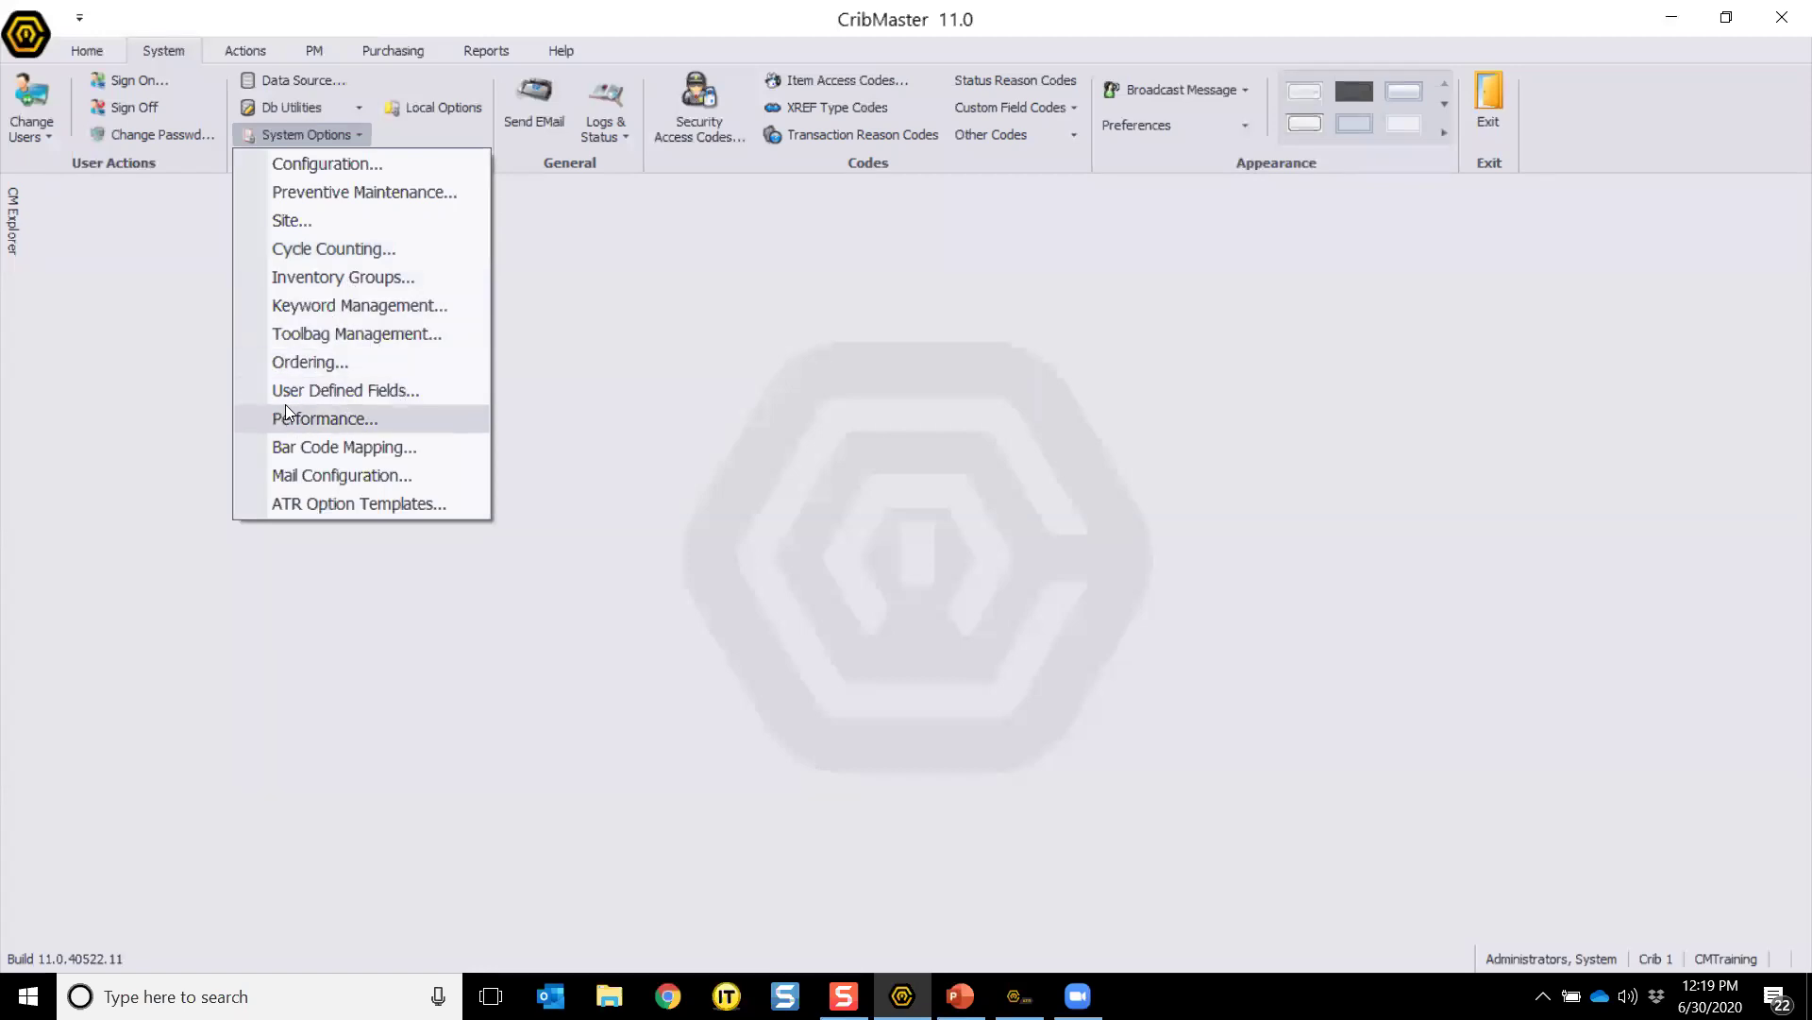
left_click(359, 399)
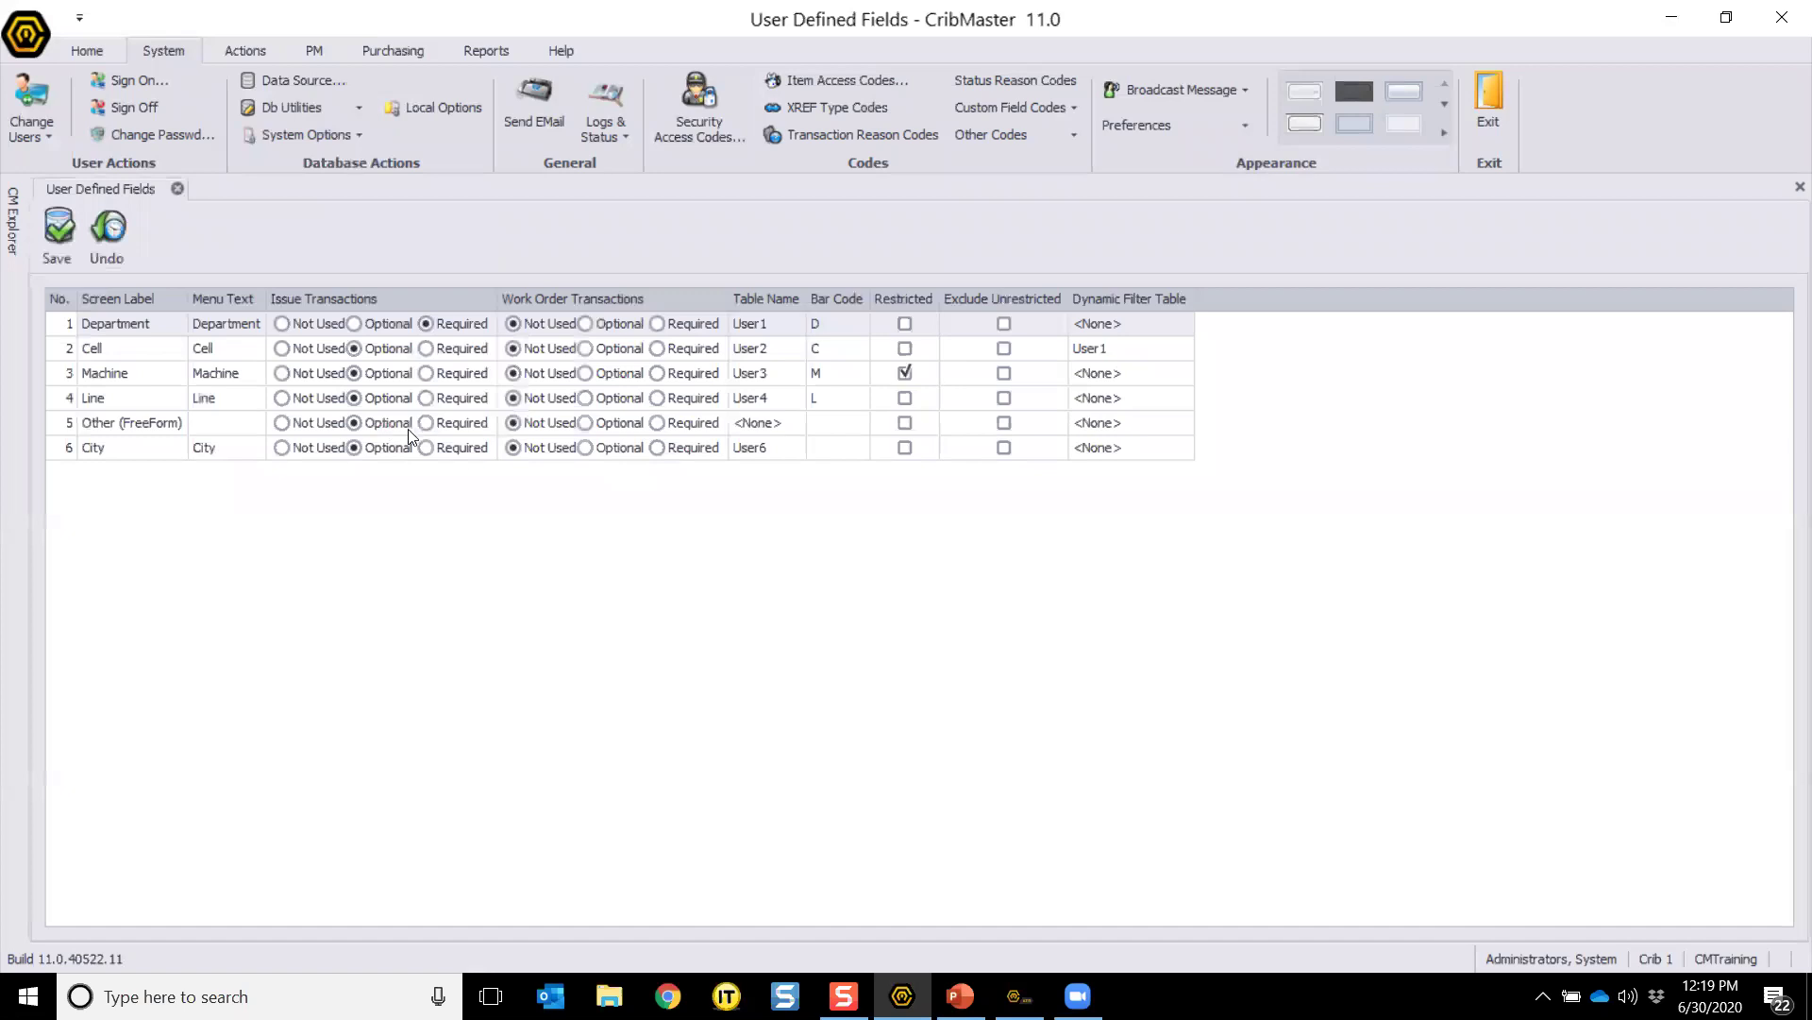
Step: Examine Department's screen label and menu text and the Issue Transactions settings of the other user-defined fields
left_click(132, 322)
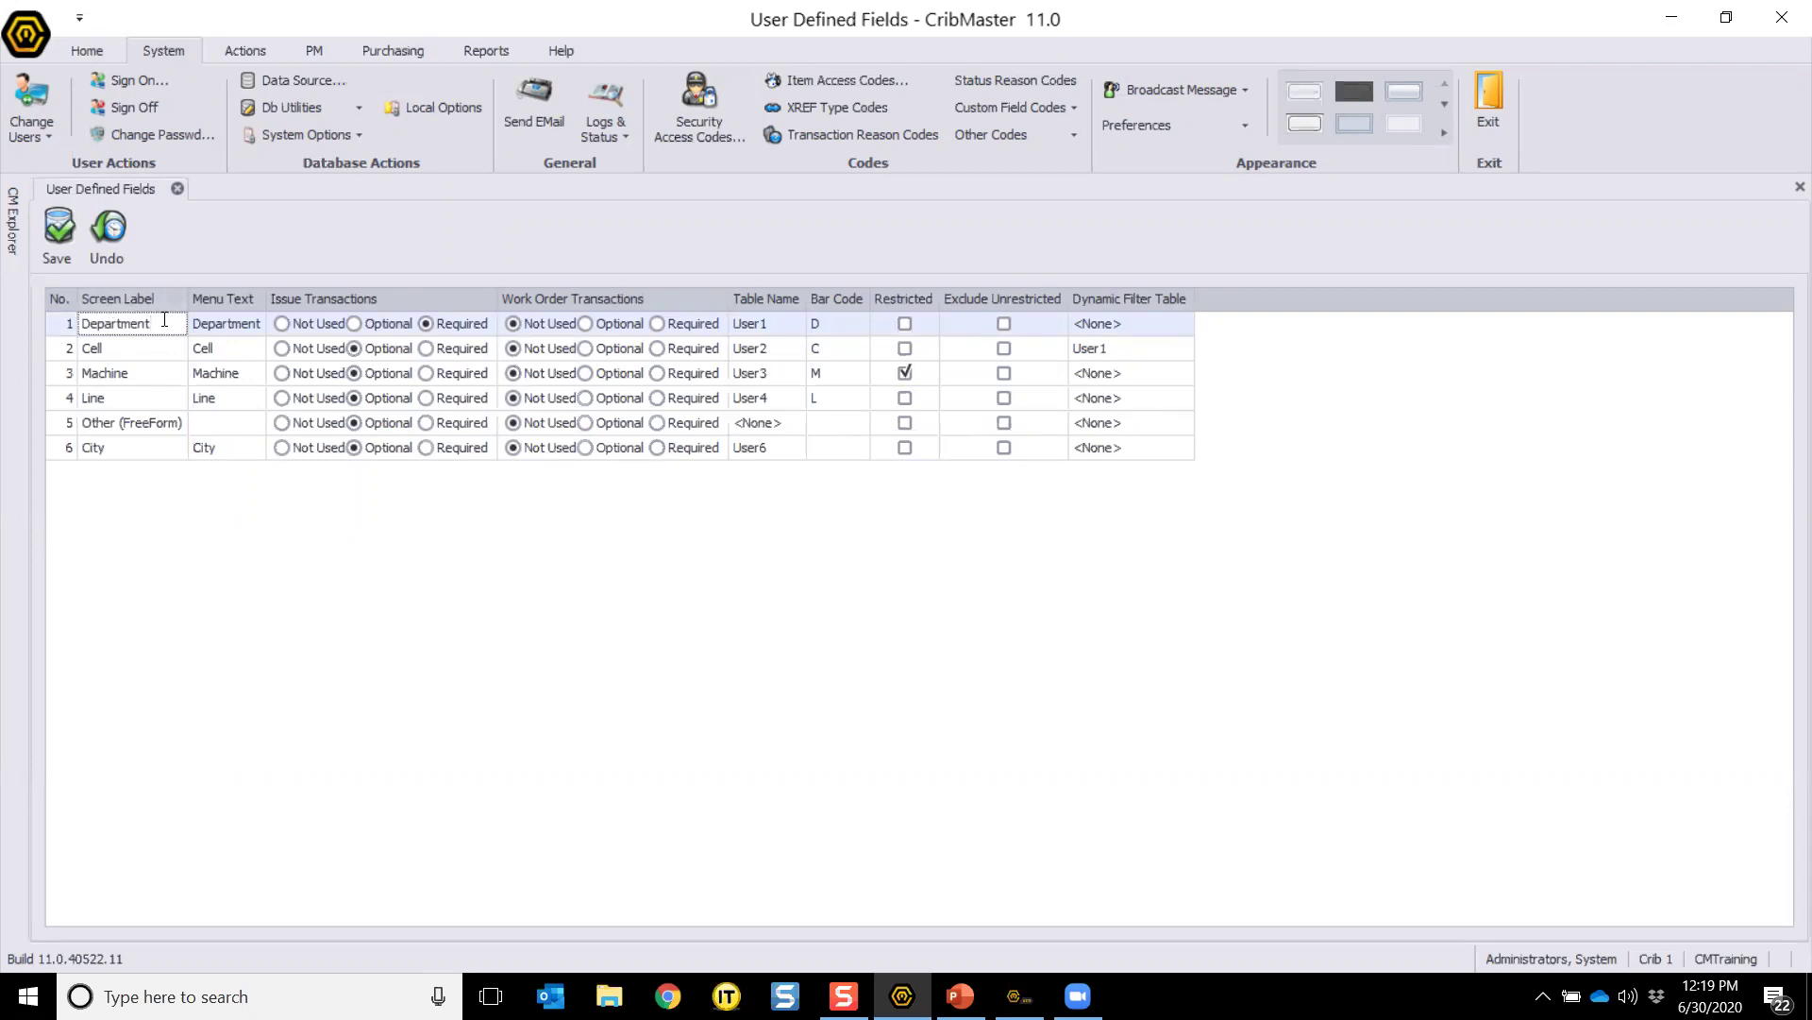
left_click(221, 320)
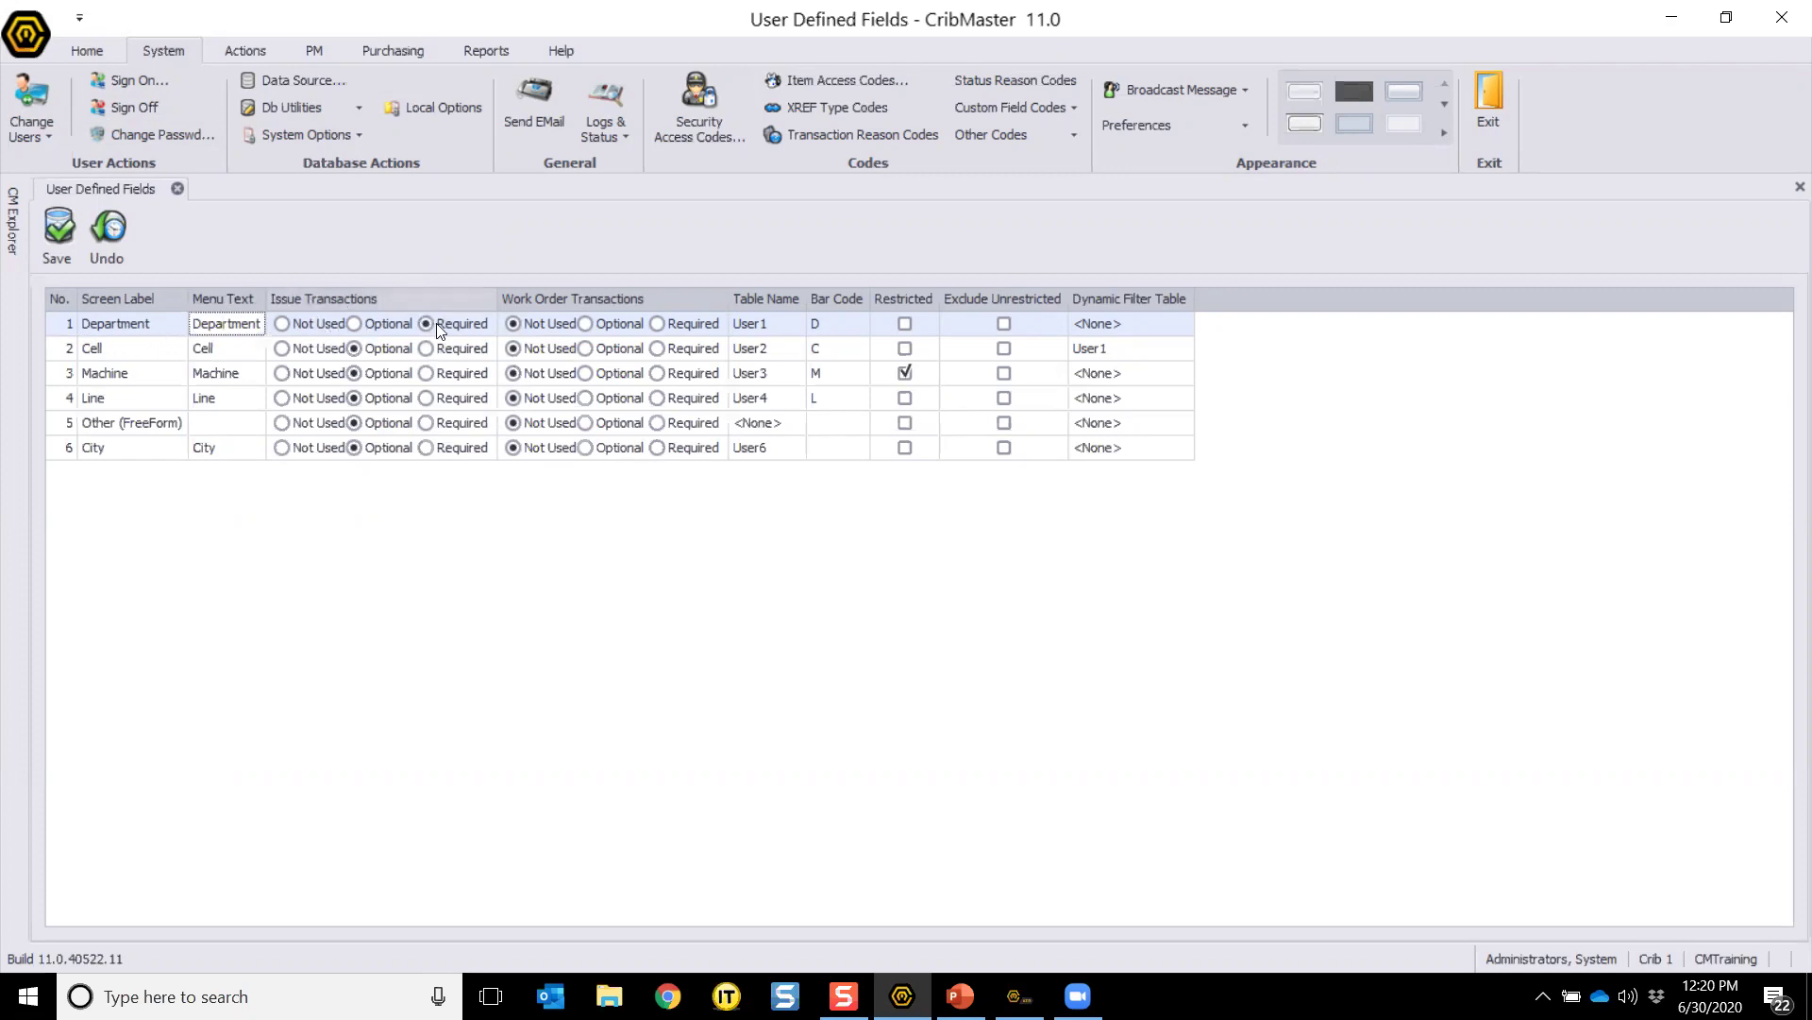
left_click(385, 350)
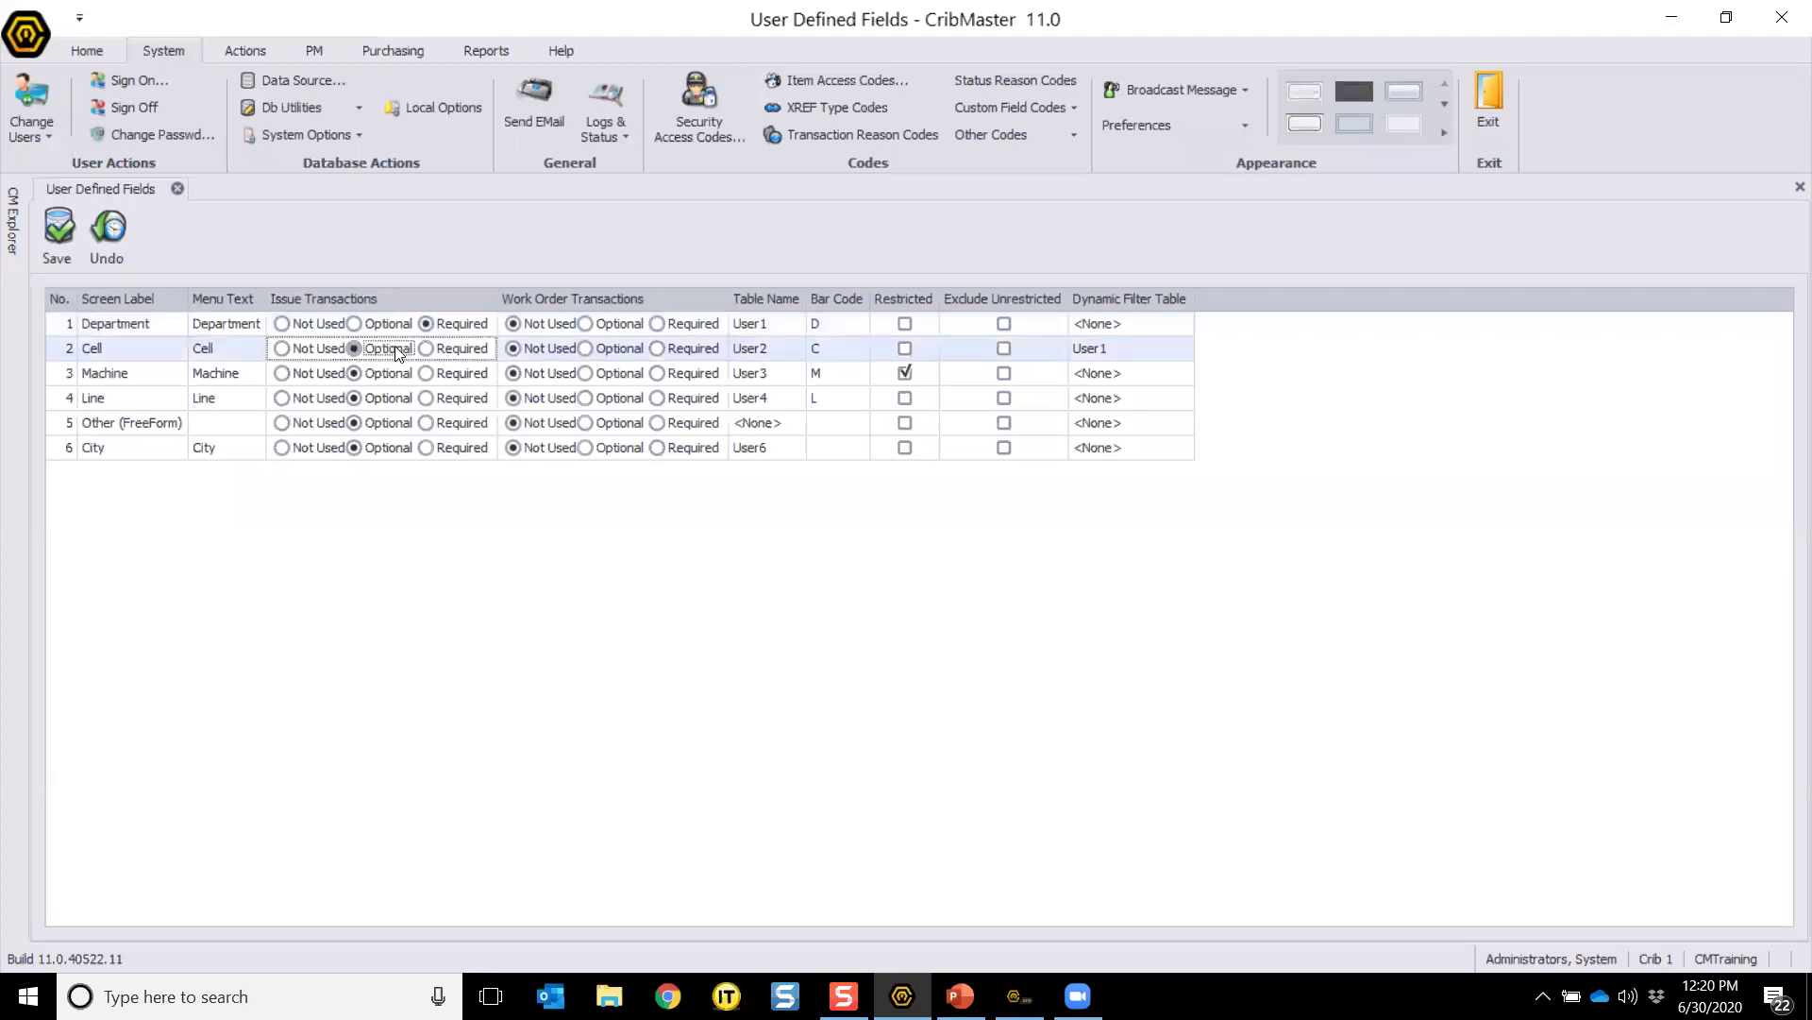
left_click(383, 374)
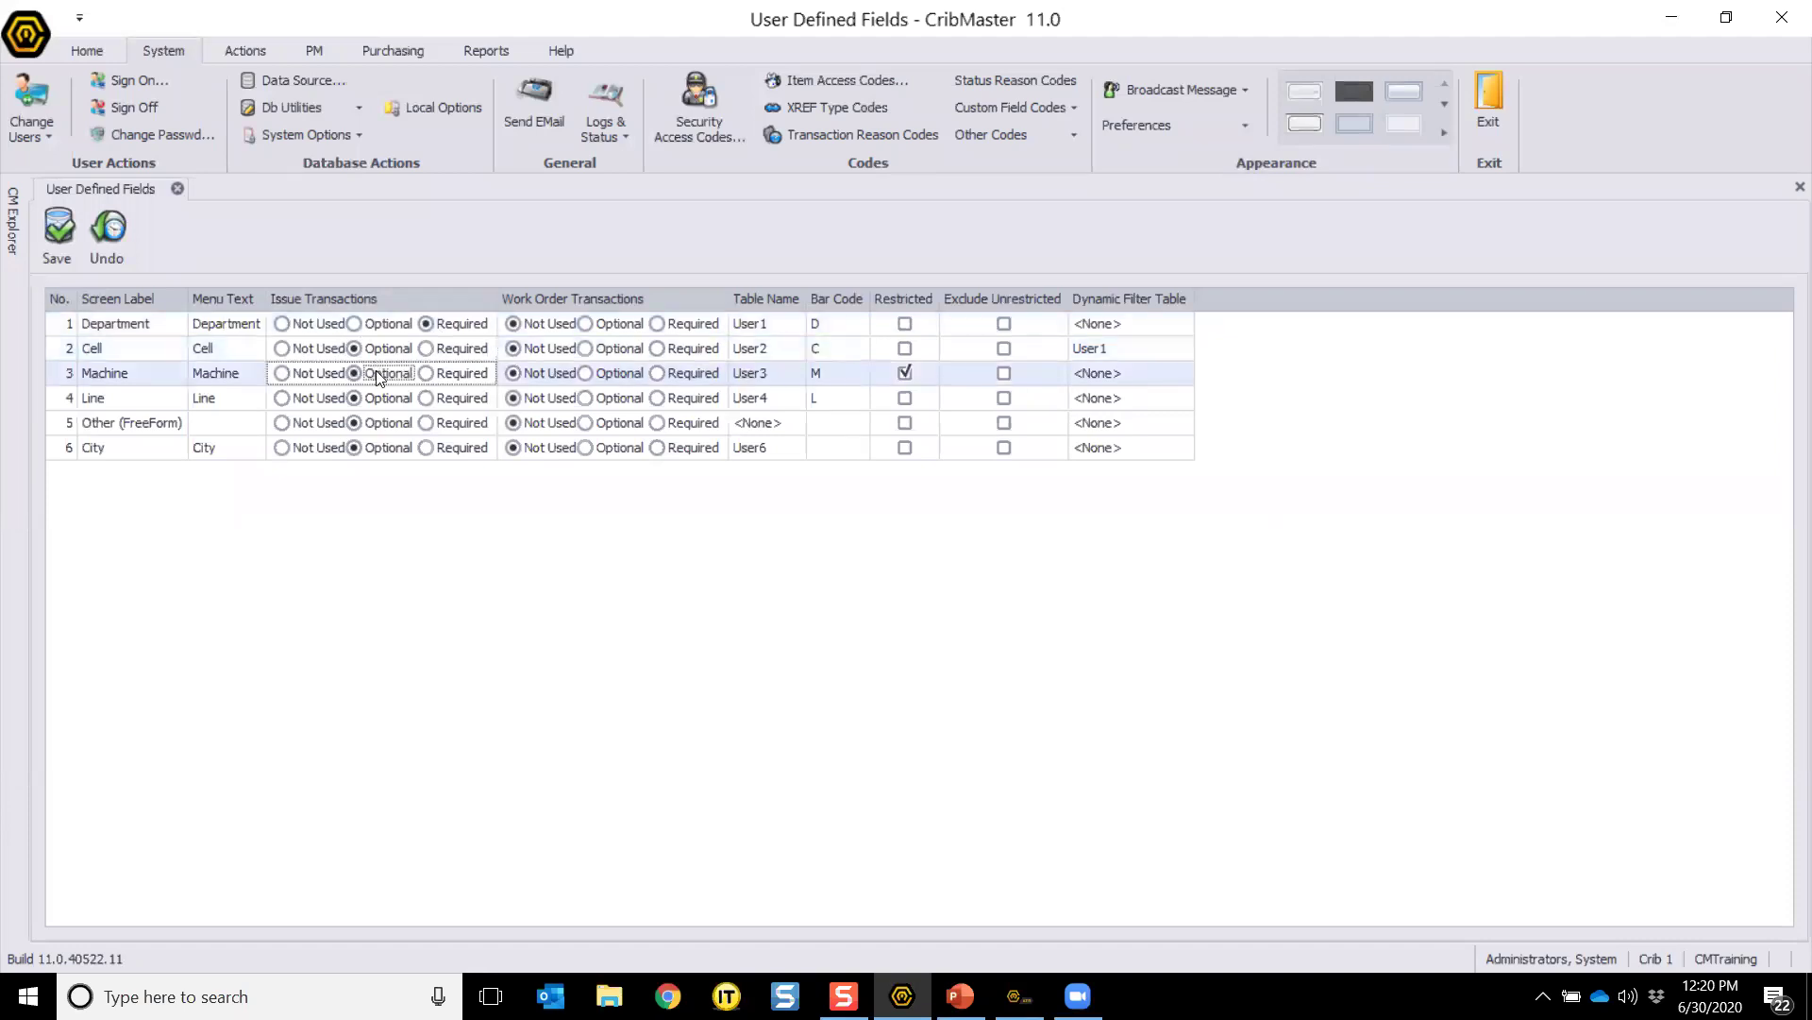
left_click(382, 397)
left_click(384, 422)
left_click(395, 448)
left_click(373, 373)
left_click(387, 350)
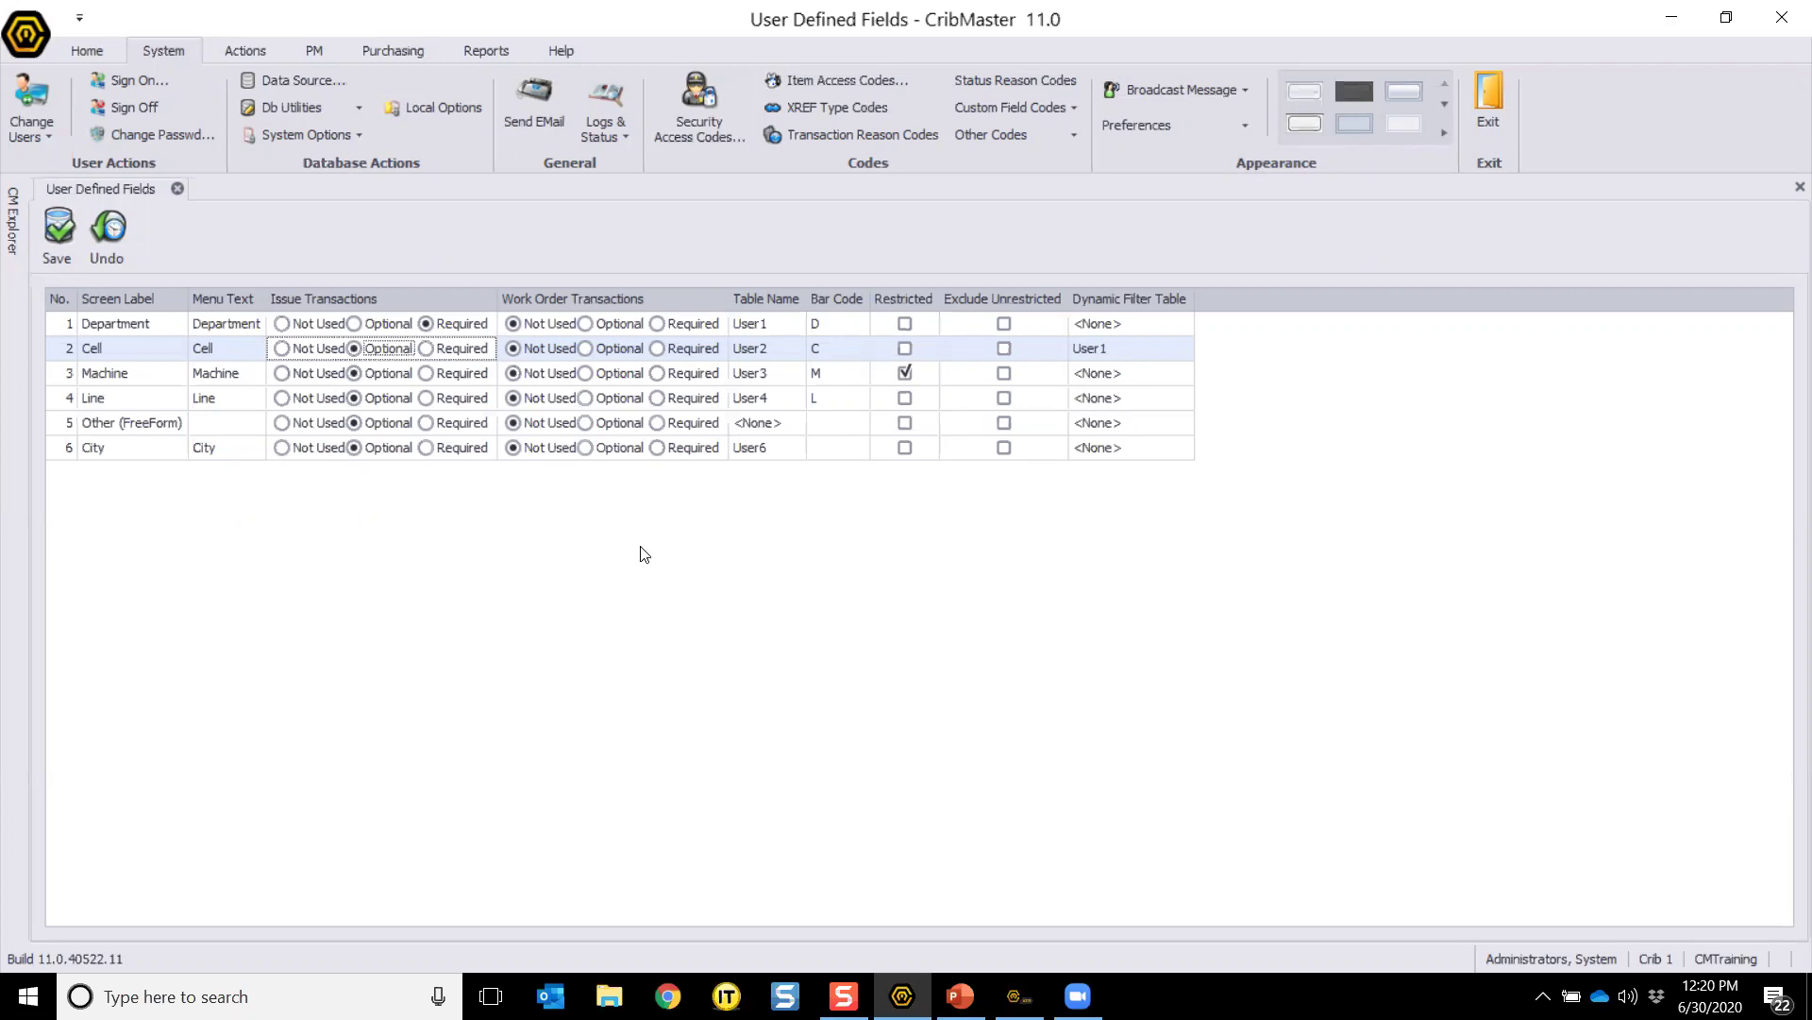
Step: Examine Department's table name, the Other (FreeForm) label and menu text, and the bar code prefixes of Line and Machine
left_click(747, 323)
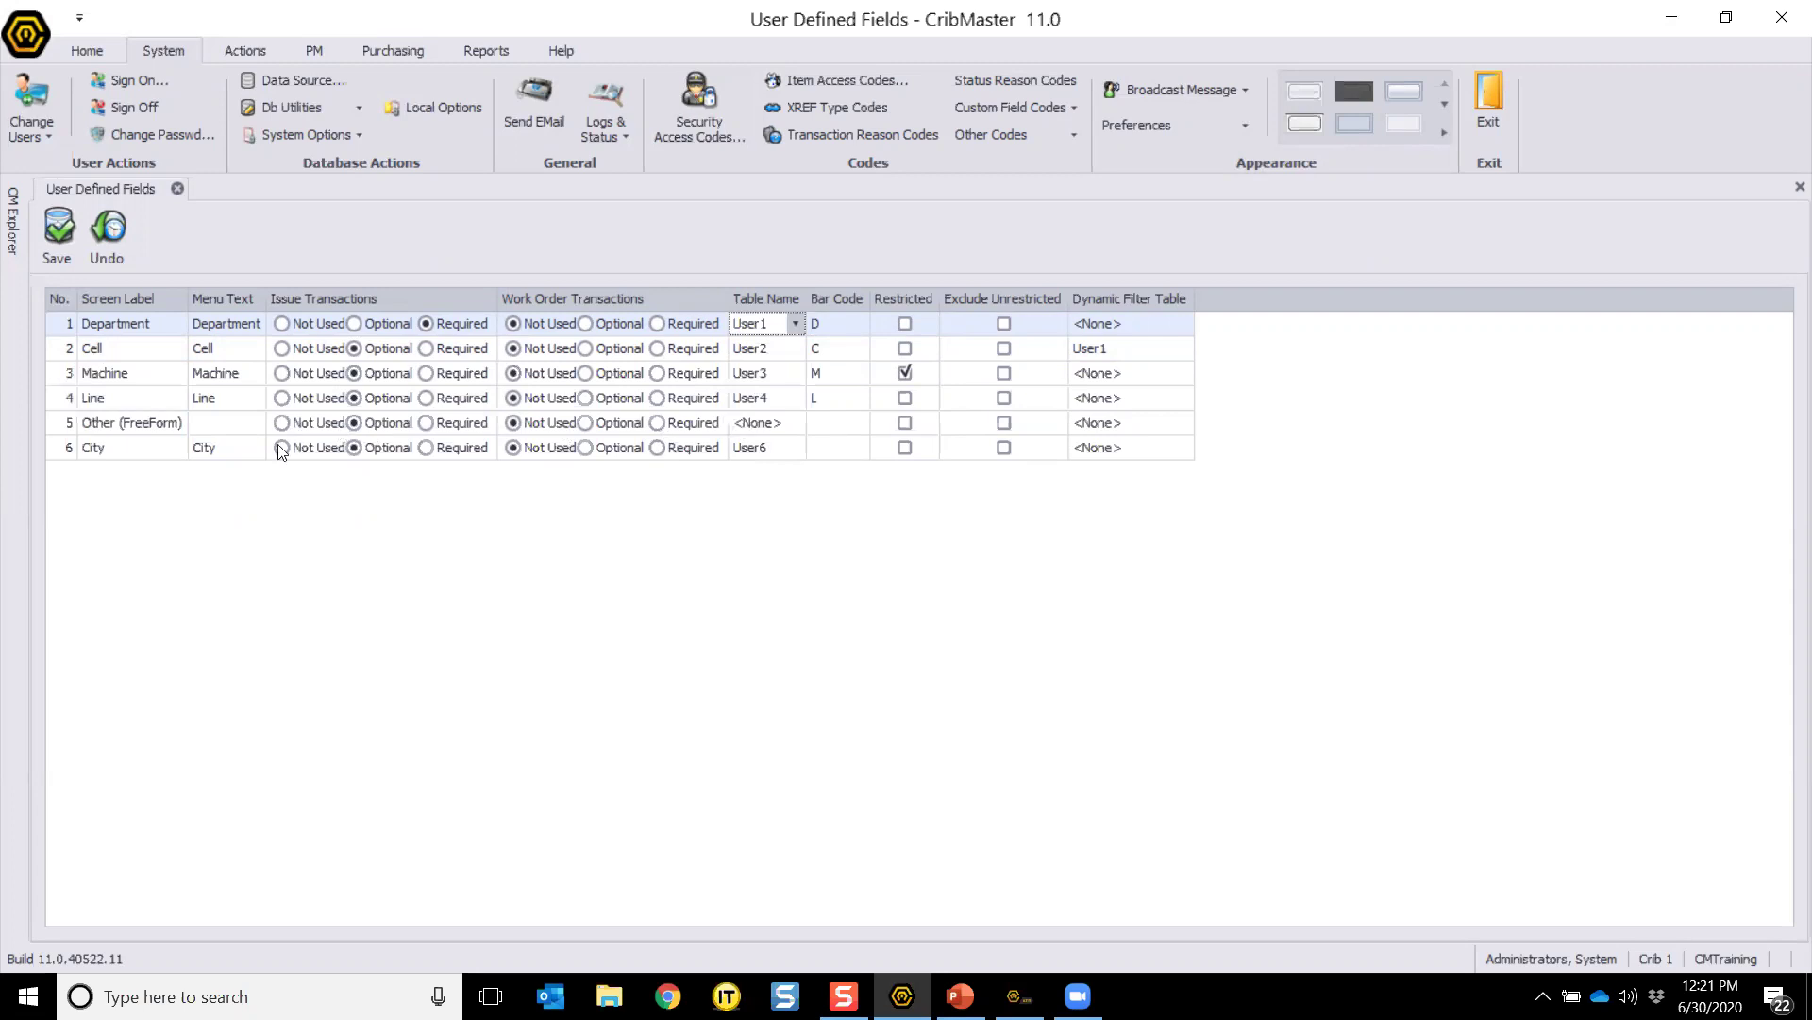
left_click(136, 425)
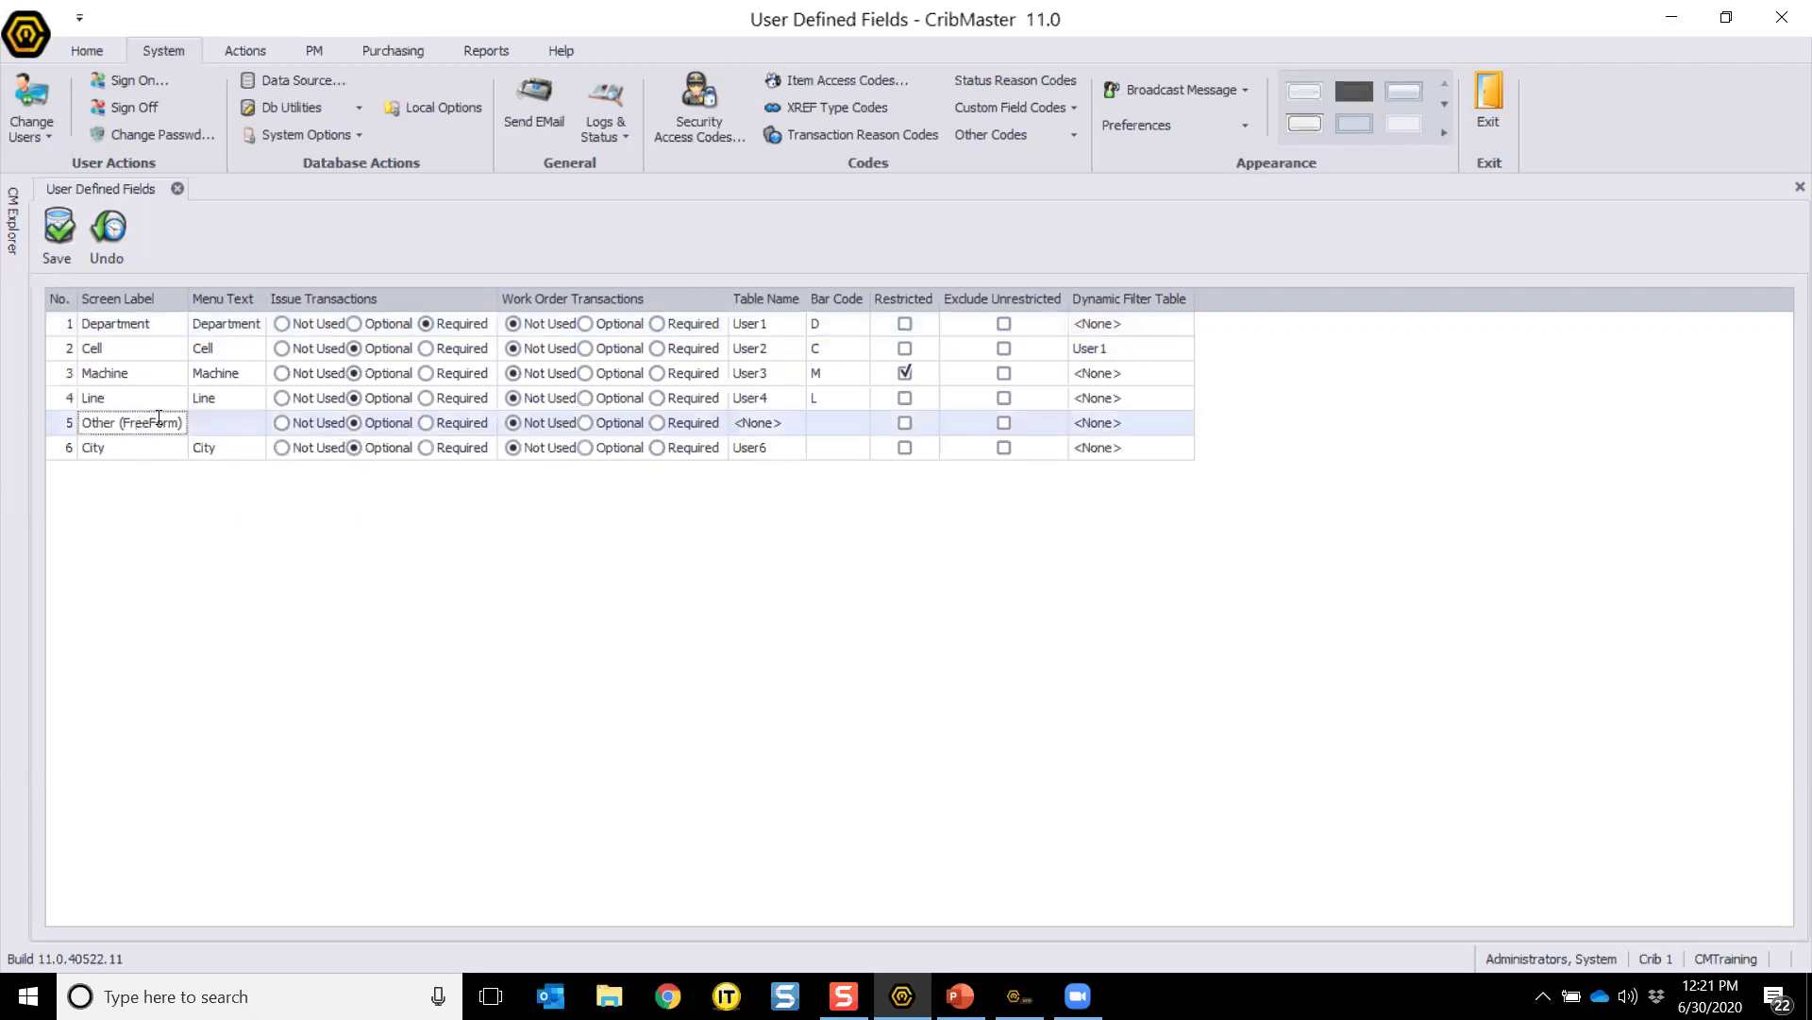
left_click(210, 421)
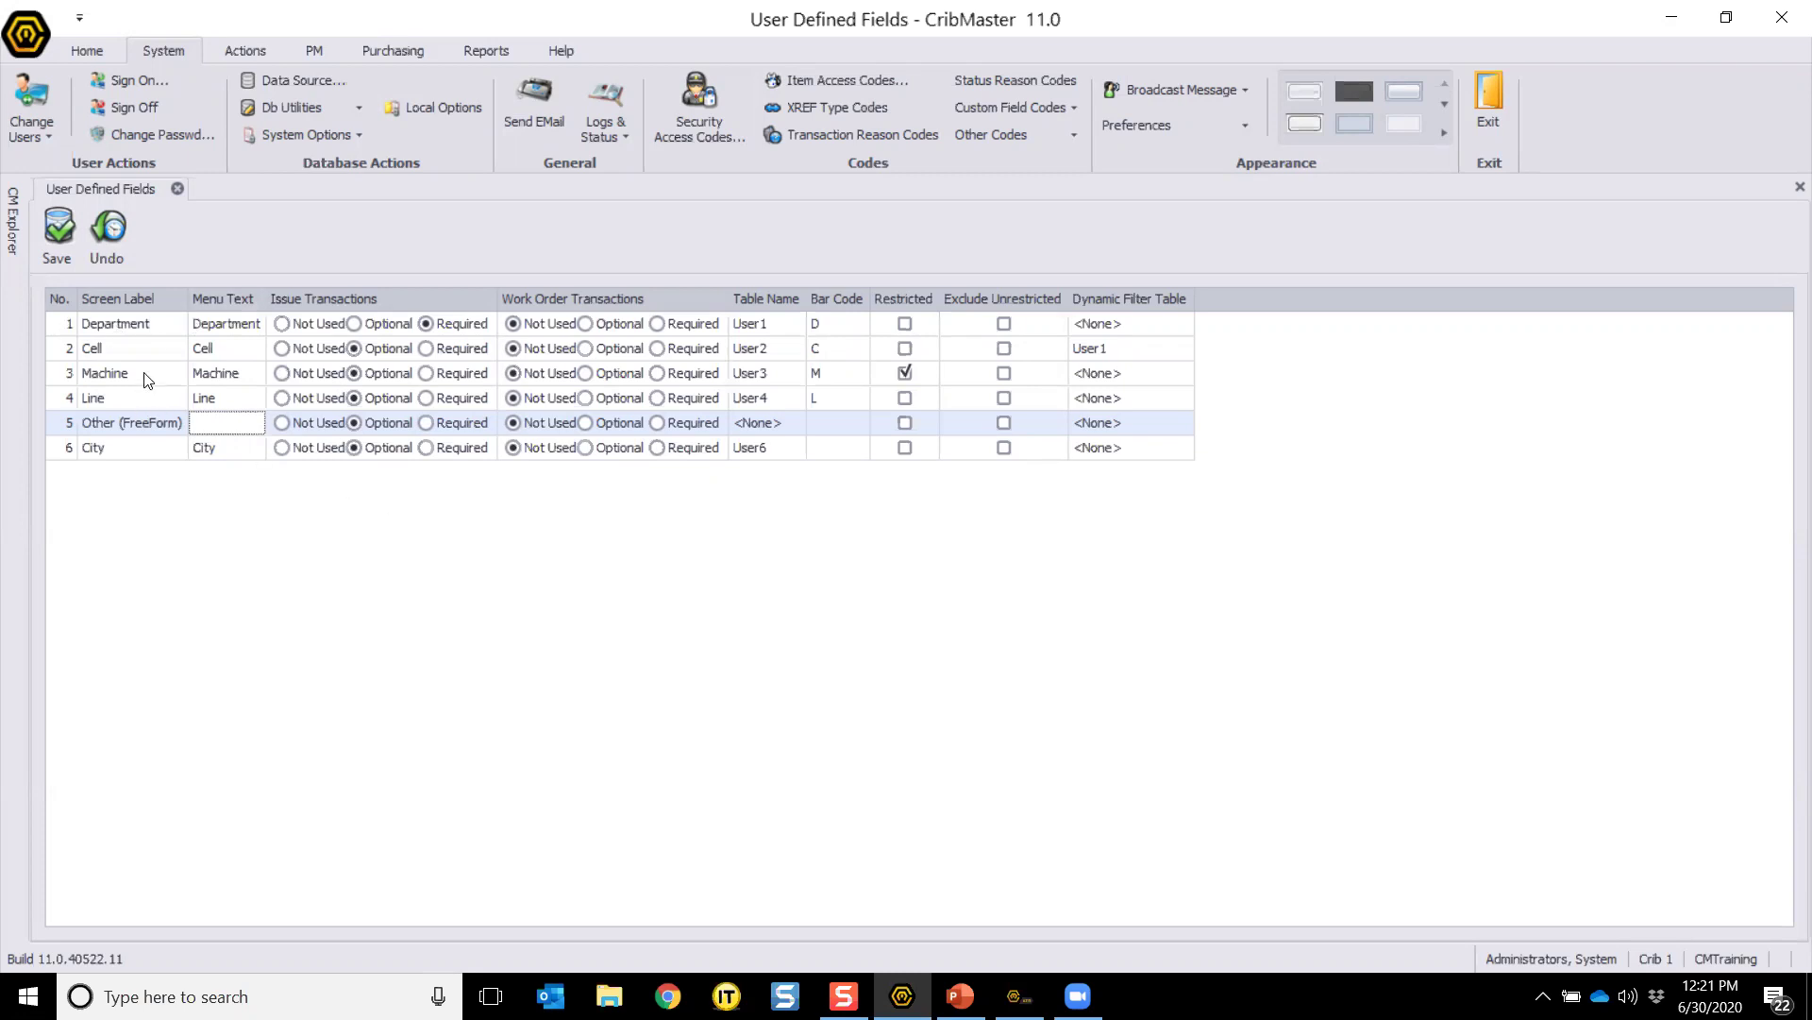
left_click(847, 405)
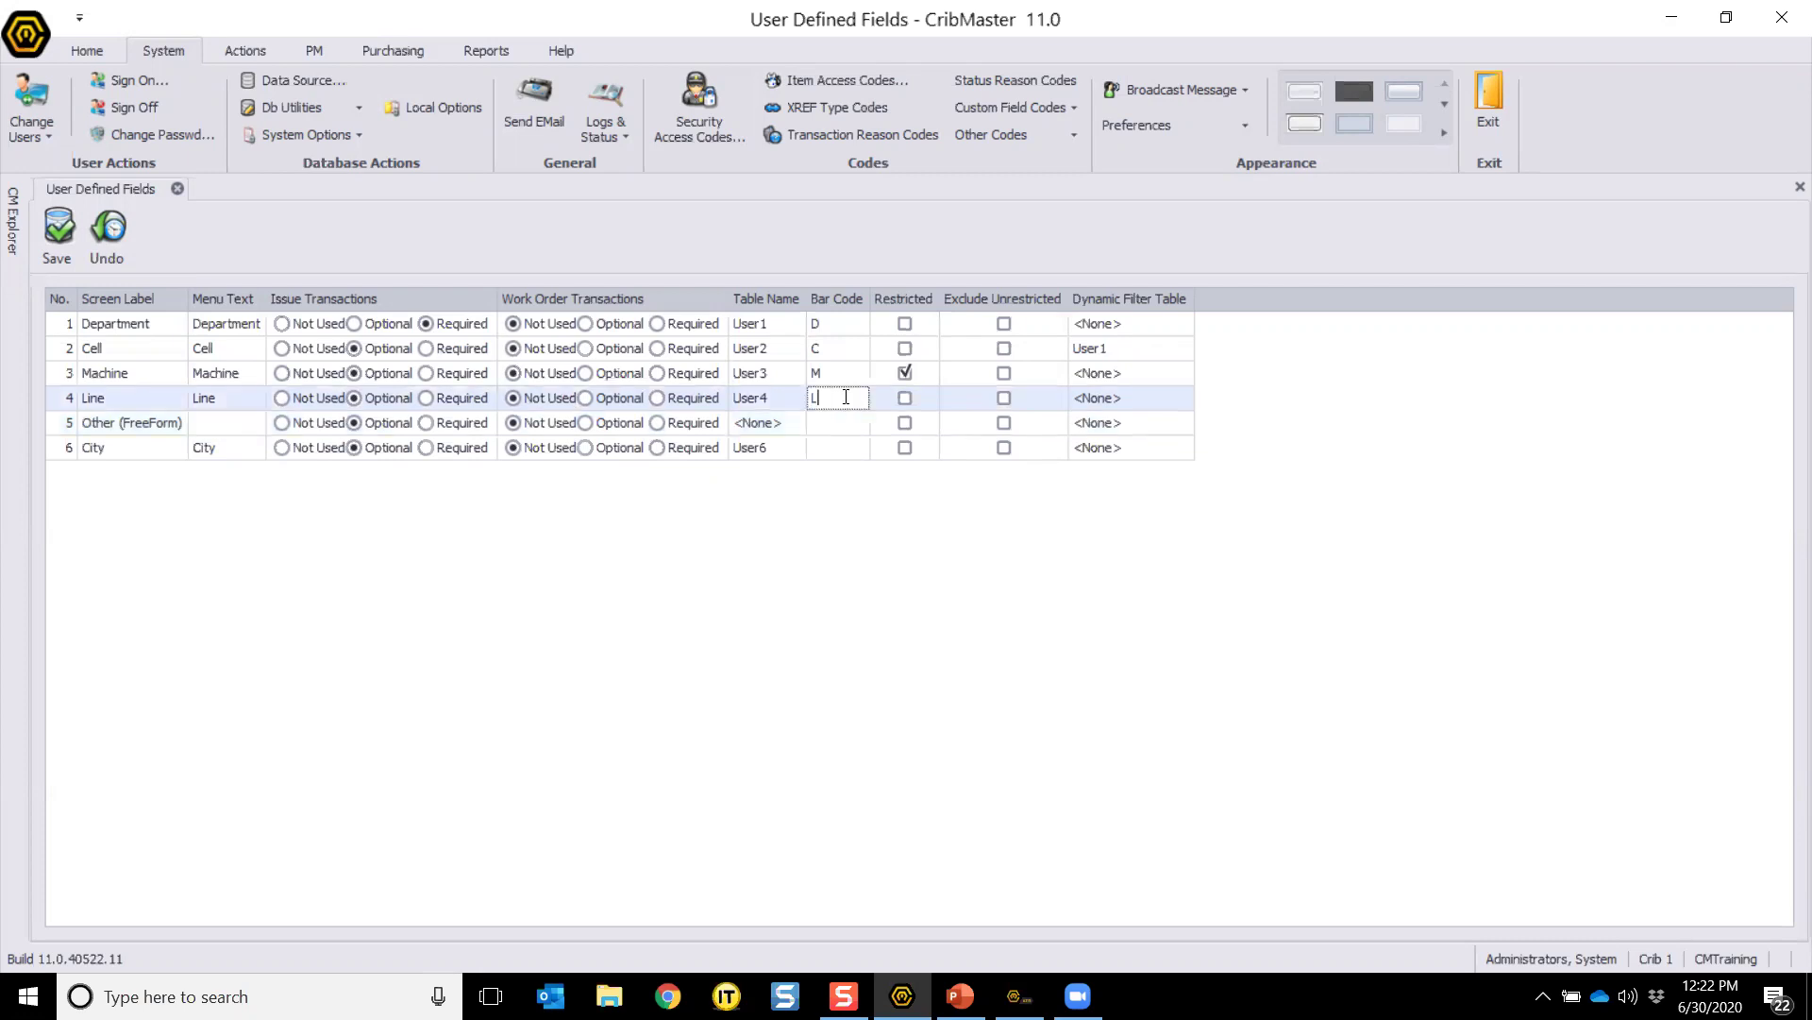
left_click(837, 375)
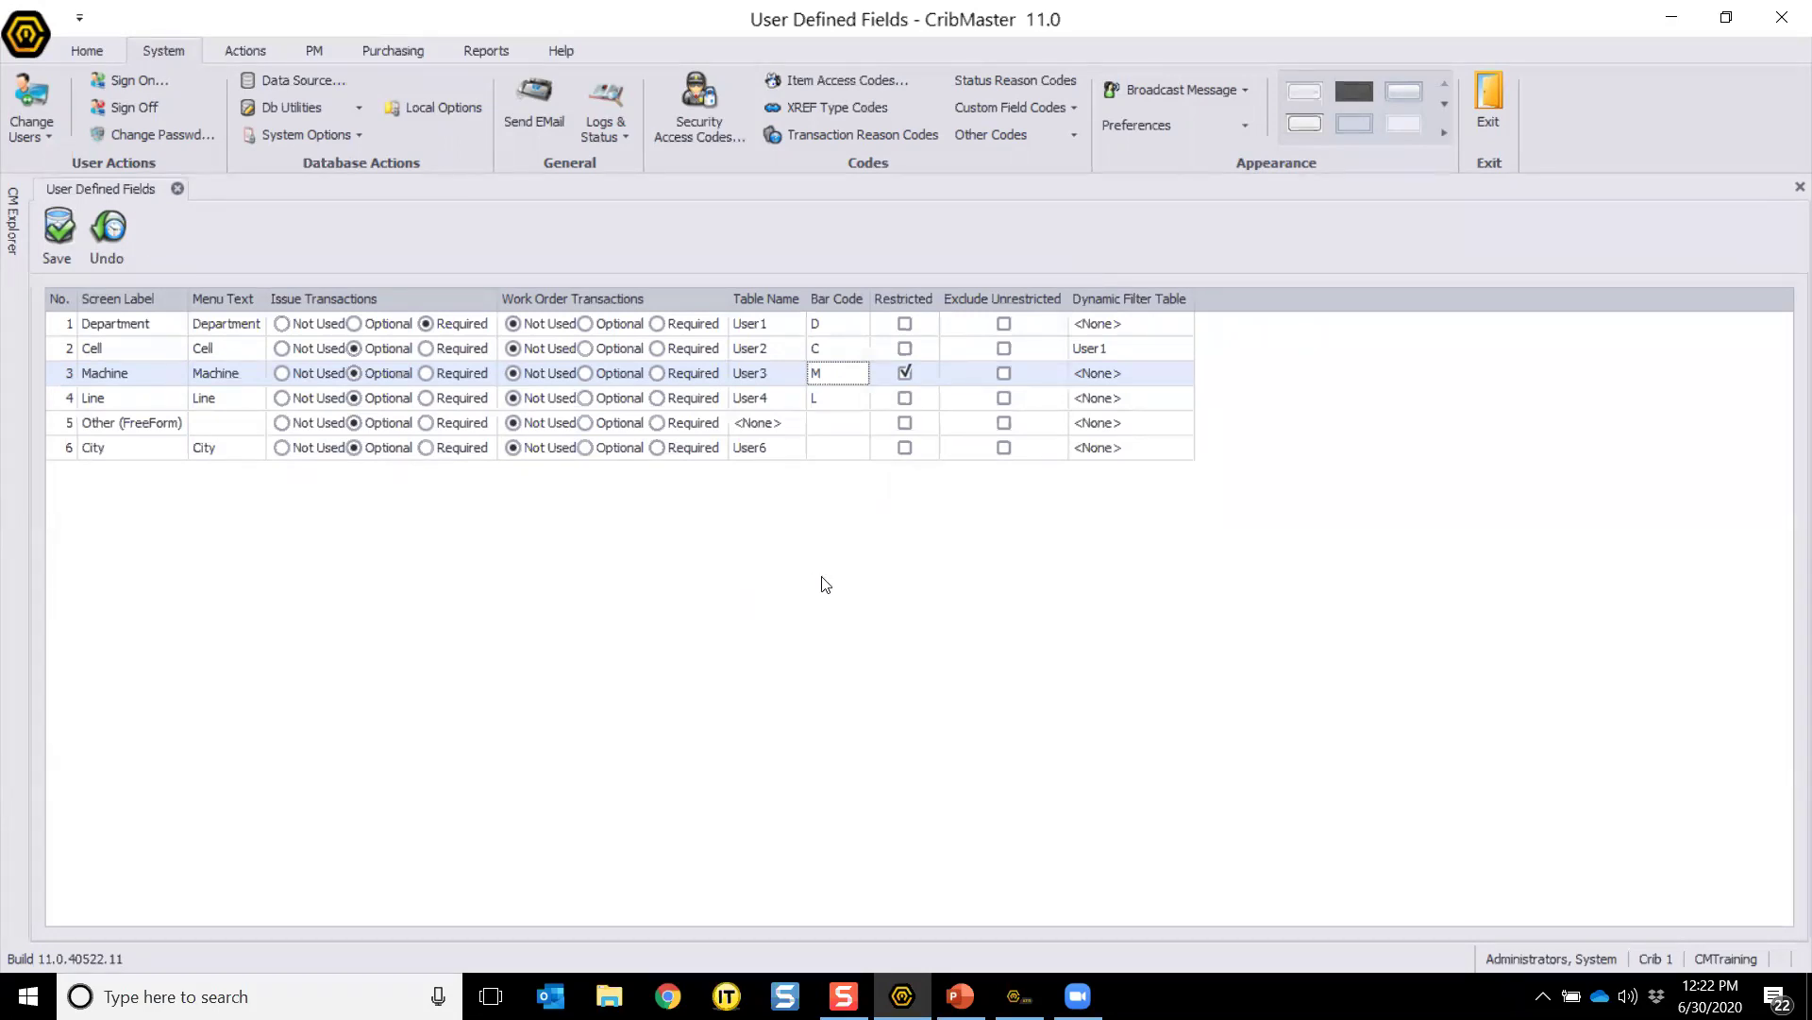
Step: Review the Cell field's dynamic filter table and how it relates Cell to Department
left_click(1093, 349)
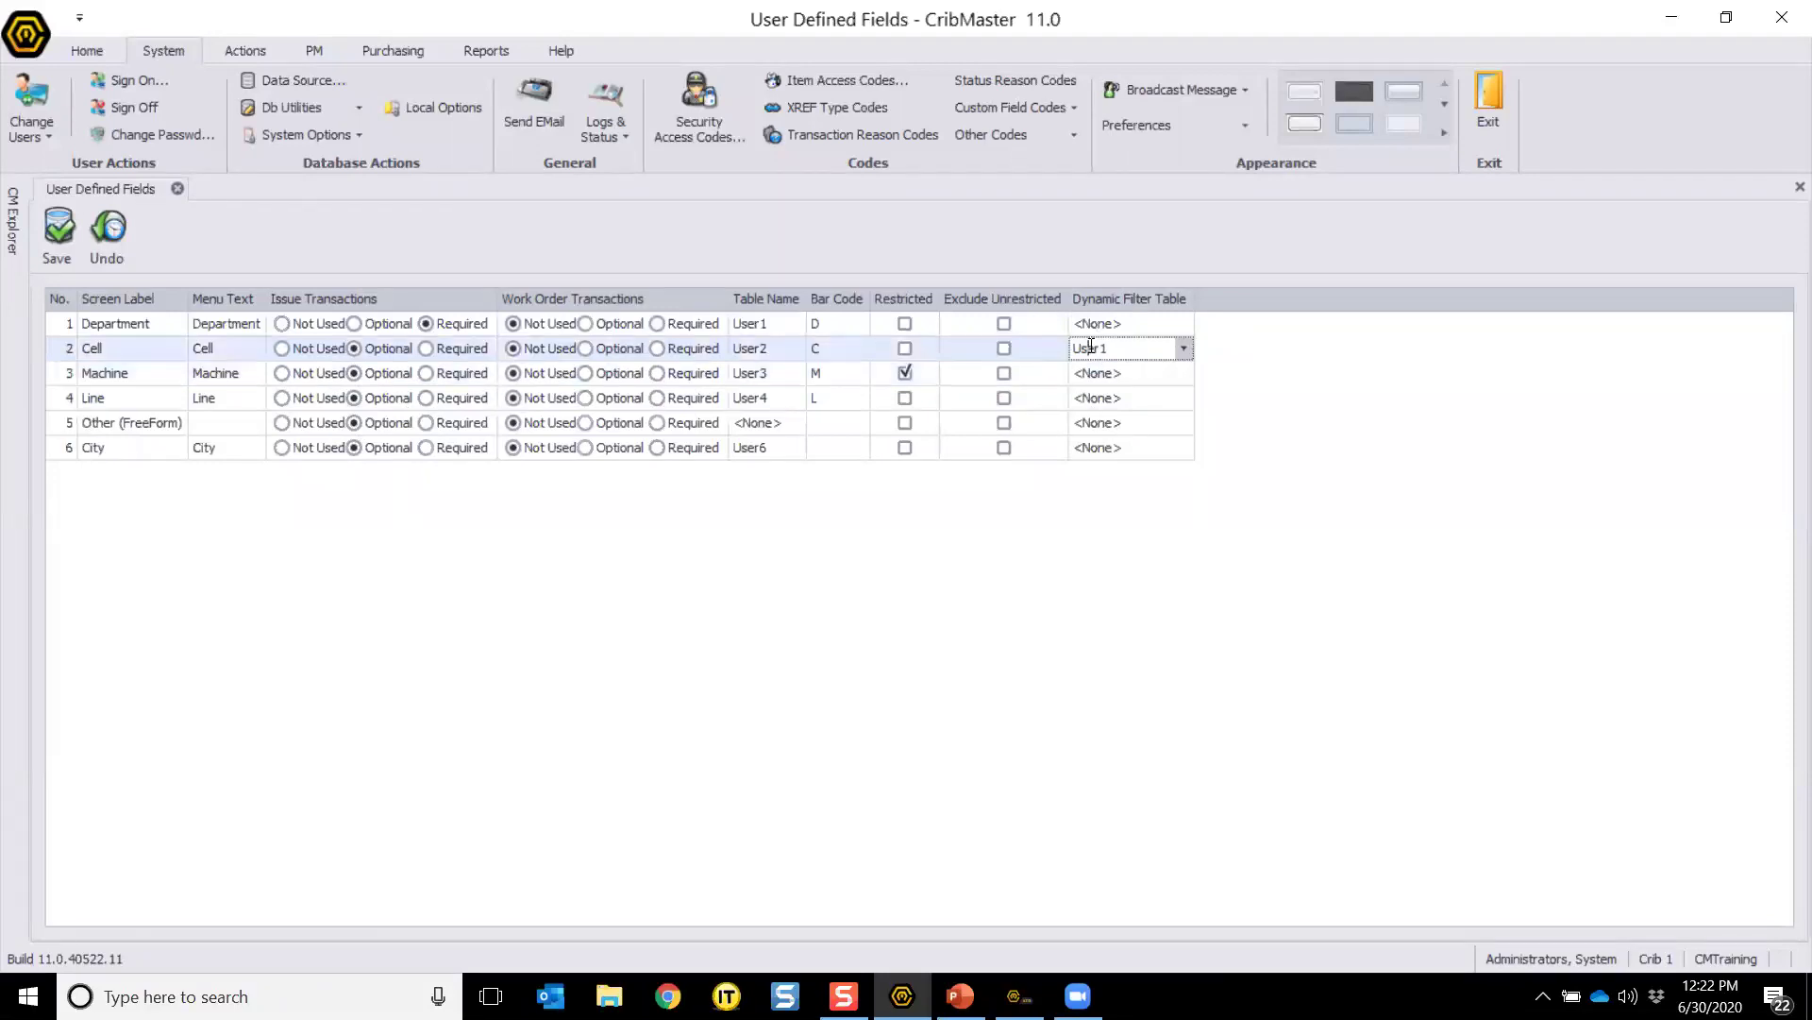
left_click(117, 323)
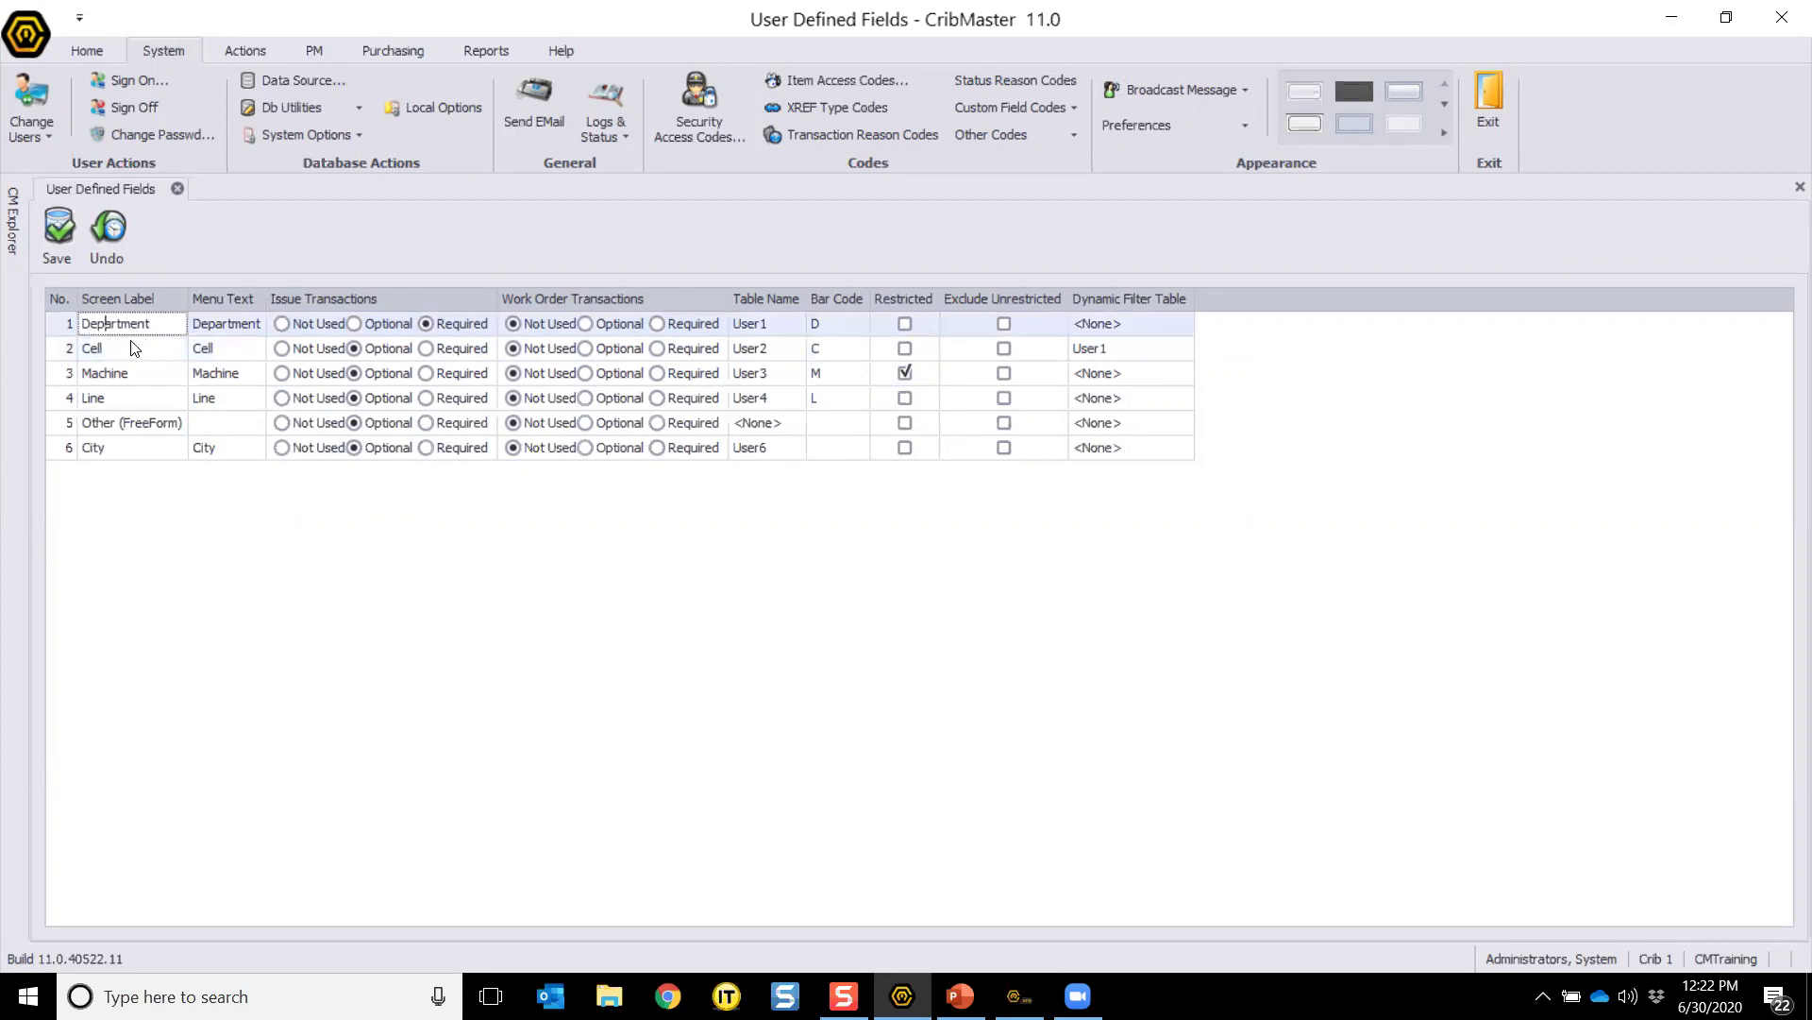
left_click(134, 348)
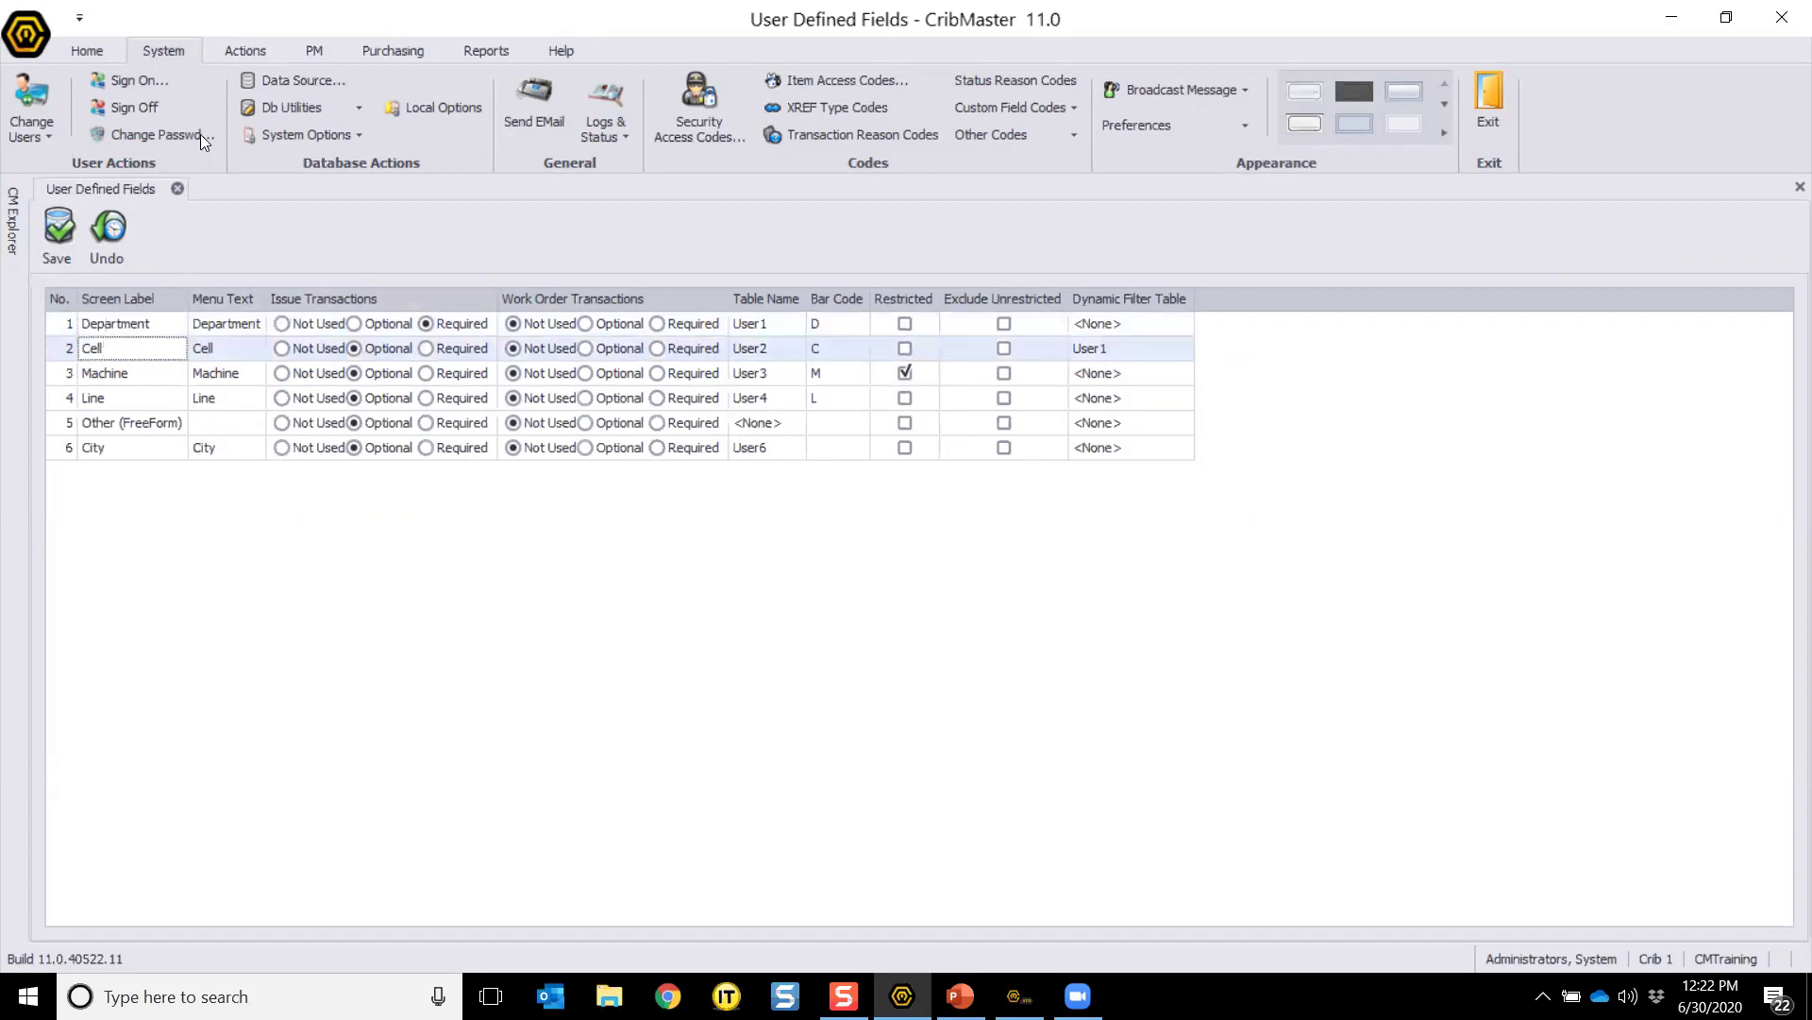
Step: Open the Cell list and display the record of cell C-1005 Fuel Modifications
left_click(72, 41)
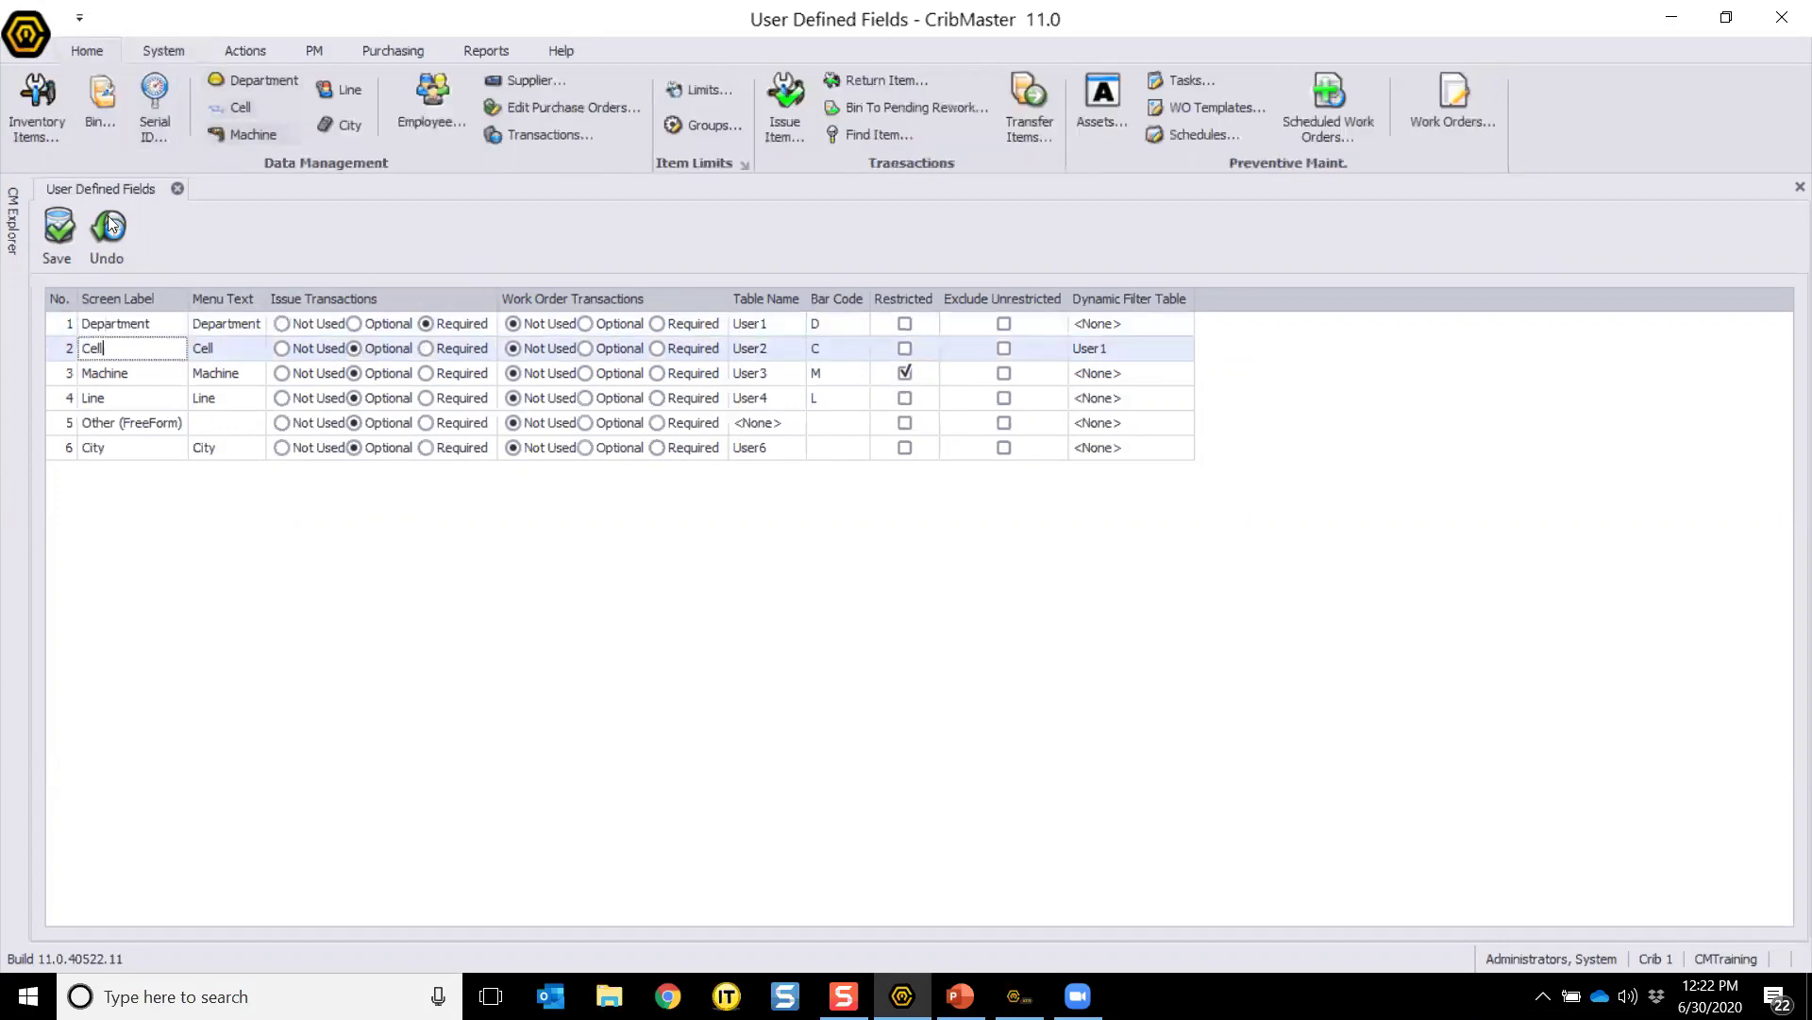
left_click(251, 107)
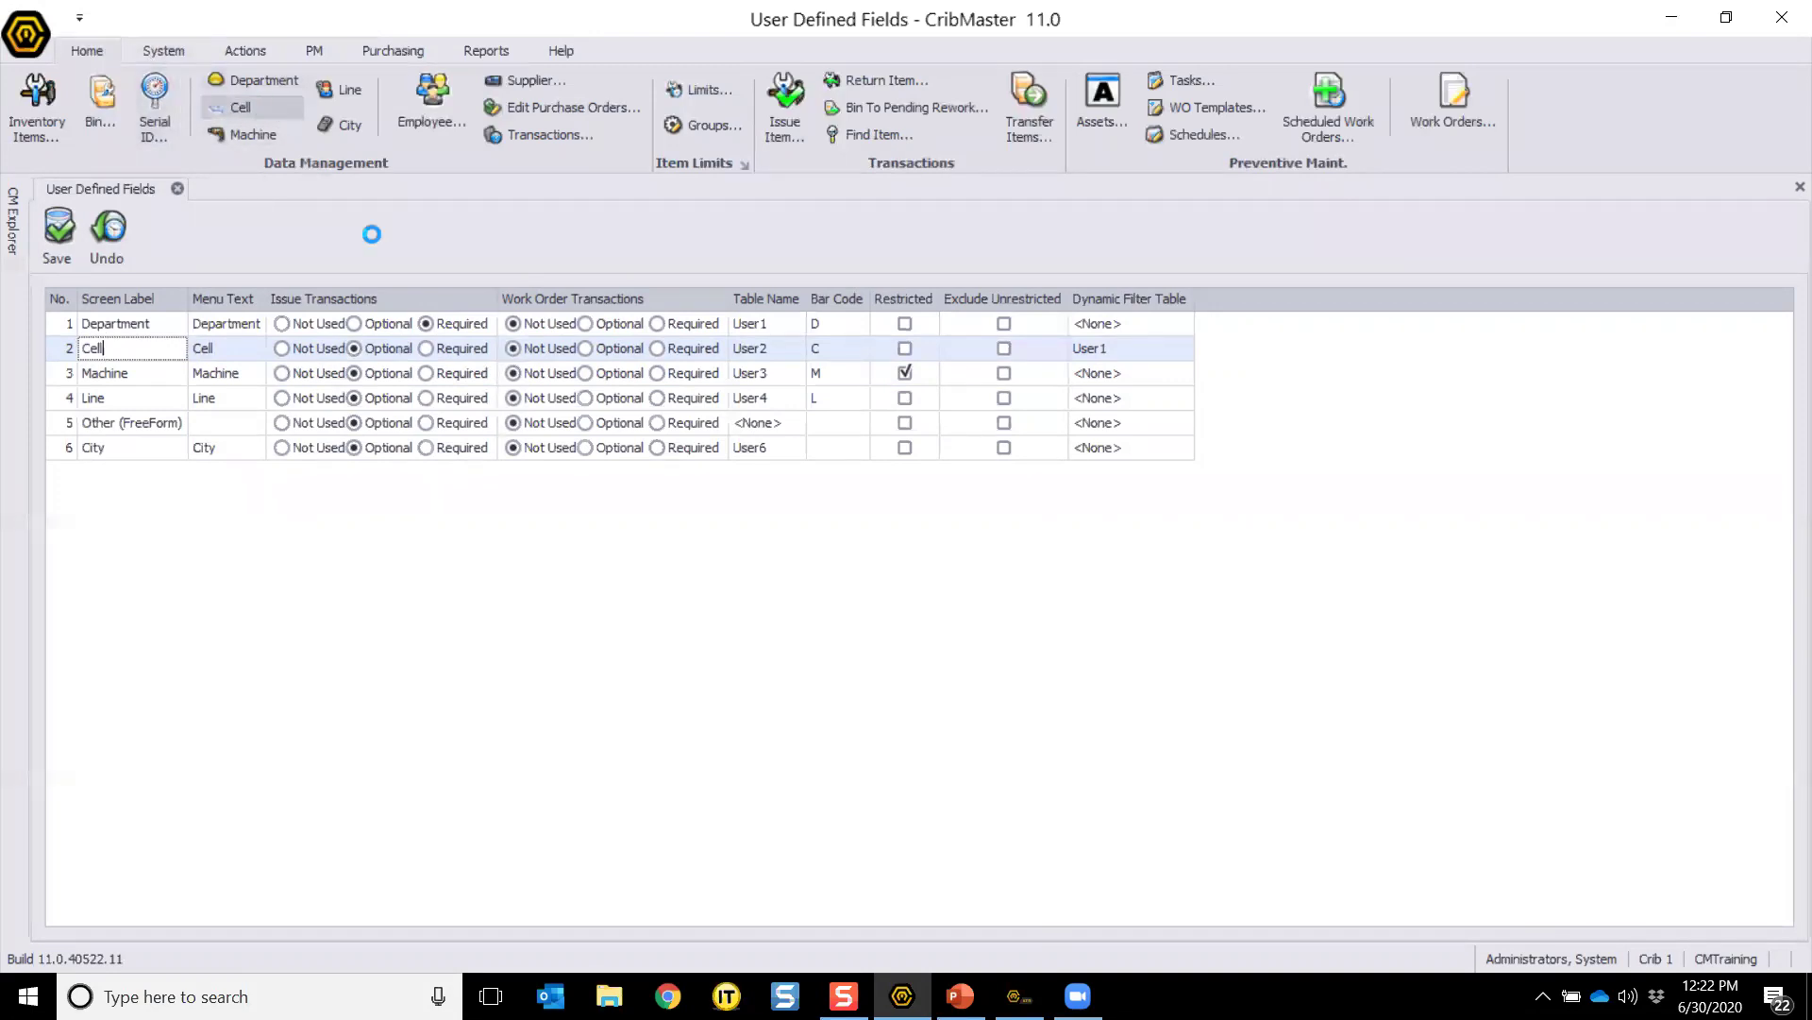
left_click(188, 429)
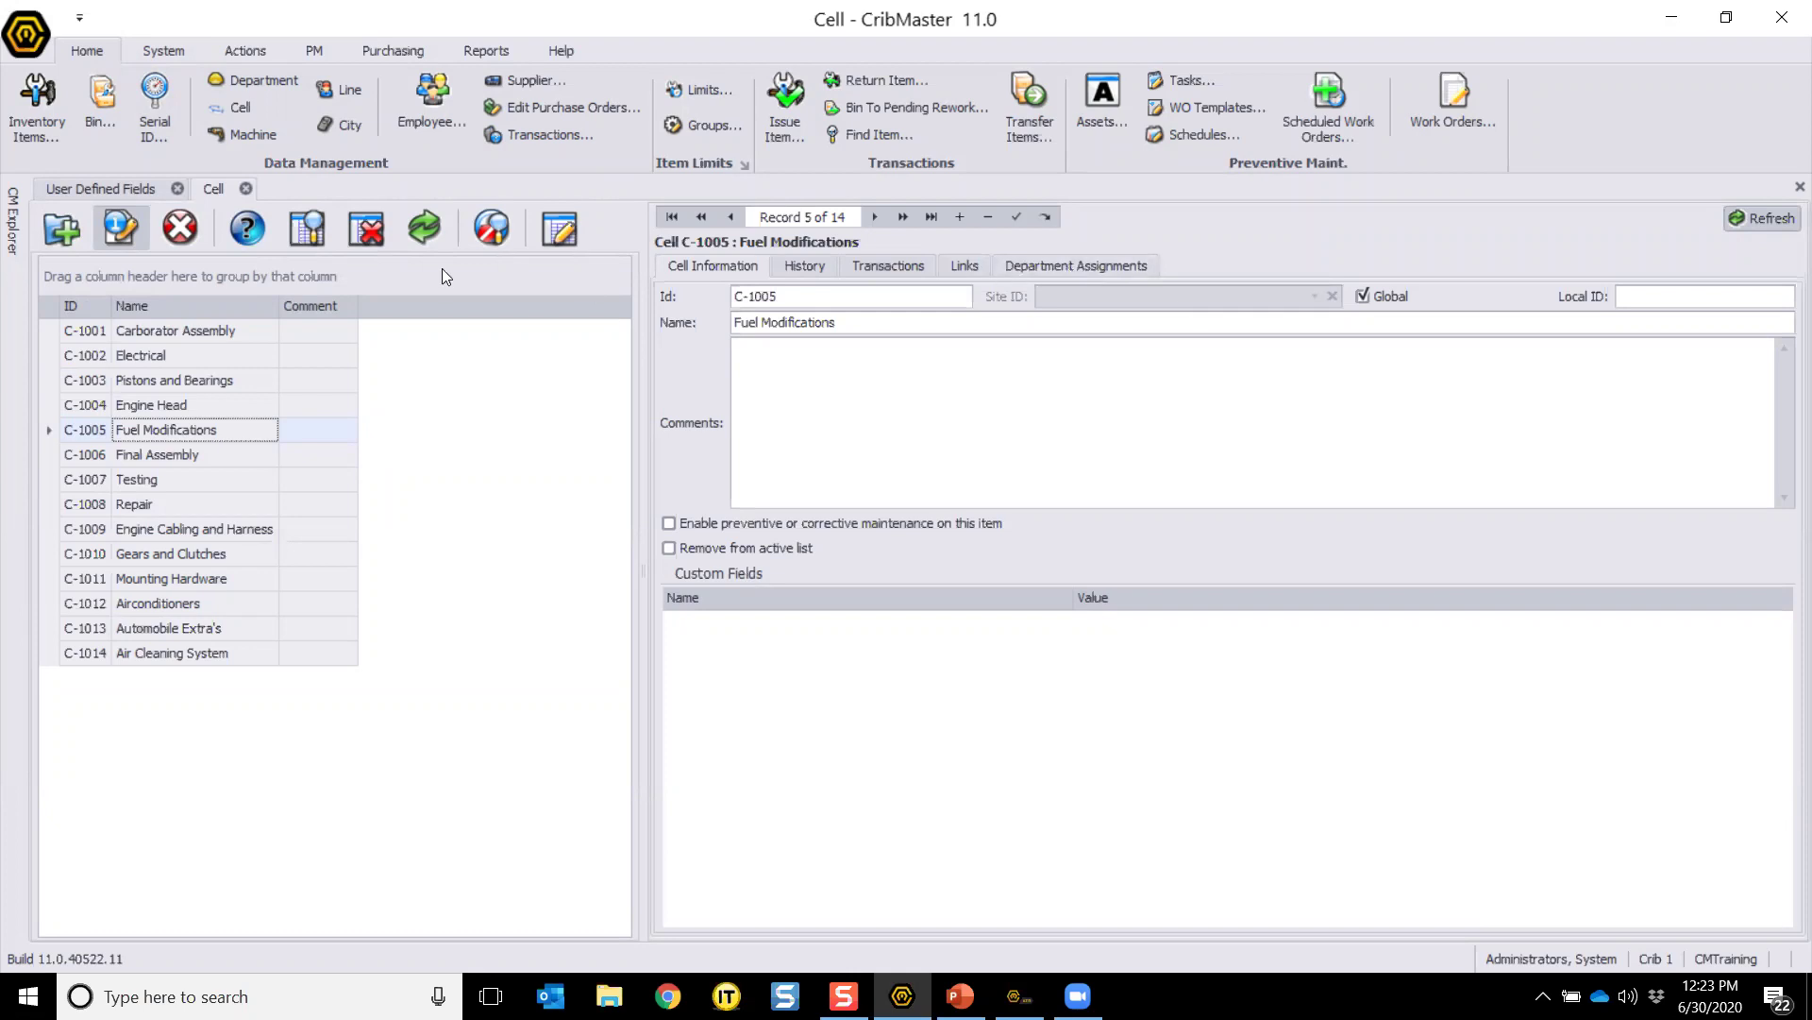
Step: Compare the Department and Cell setup in User Defined Fields with the record of cell C-1005
left_click(91, 190)
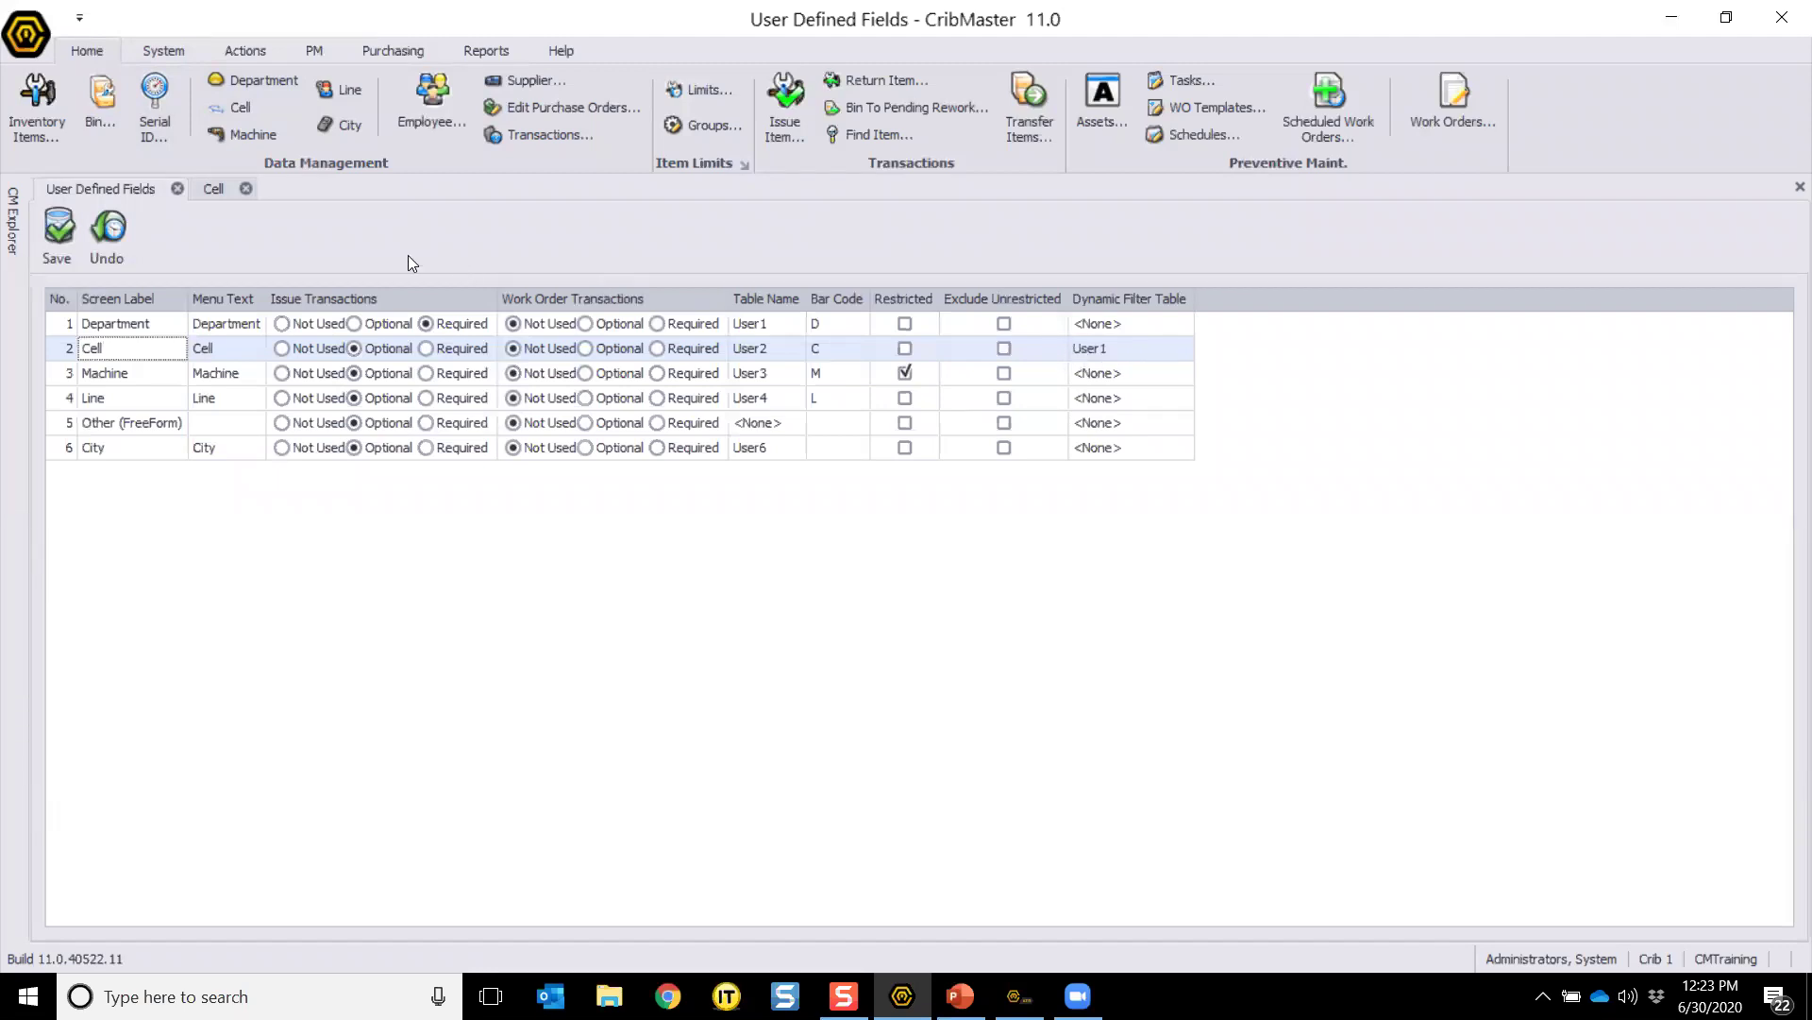
left_click(212, 189)
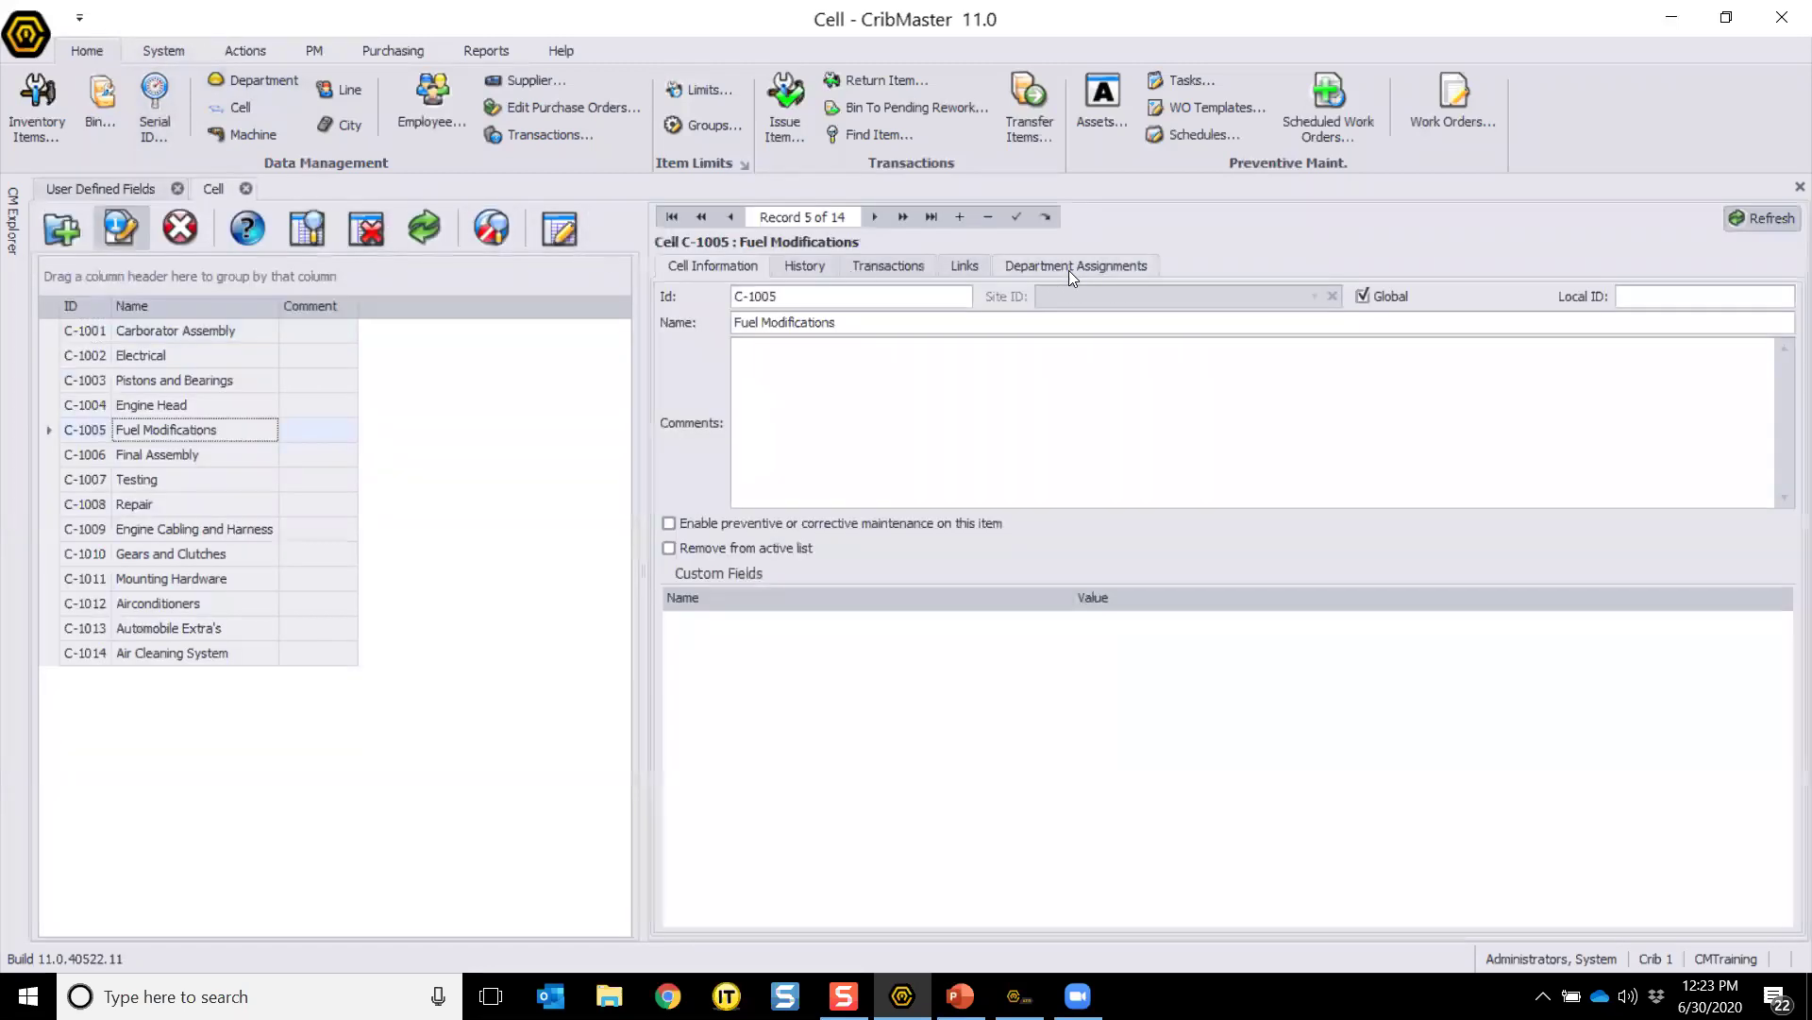
left_click(126, 189)
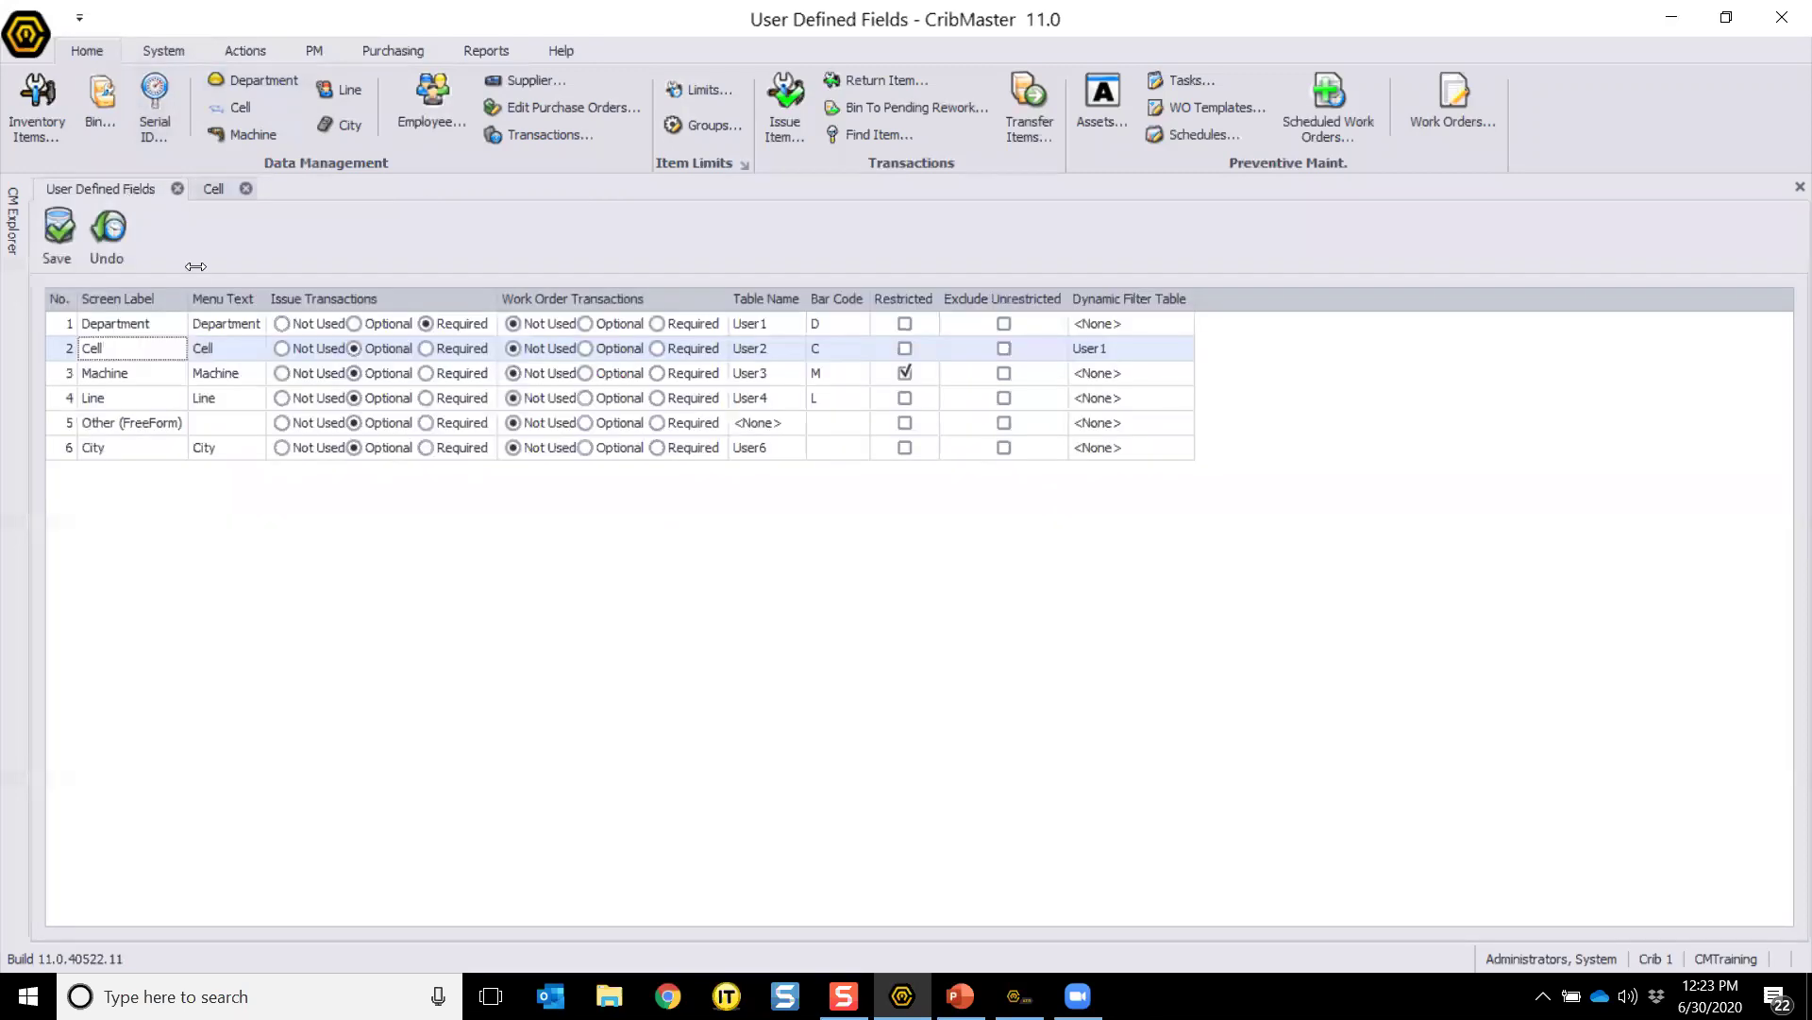
left_click(108, 324)
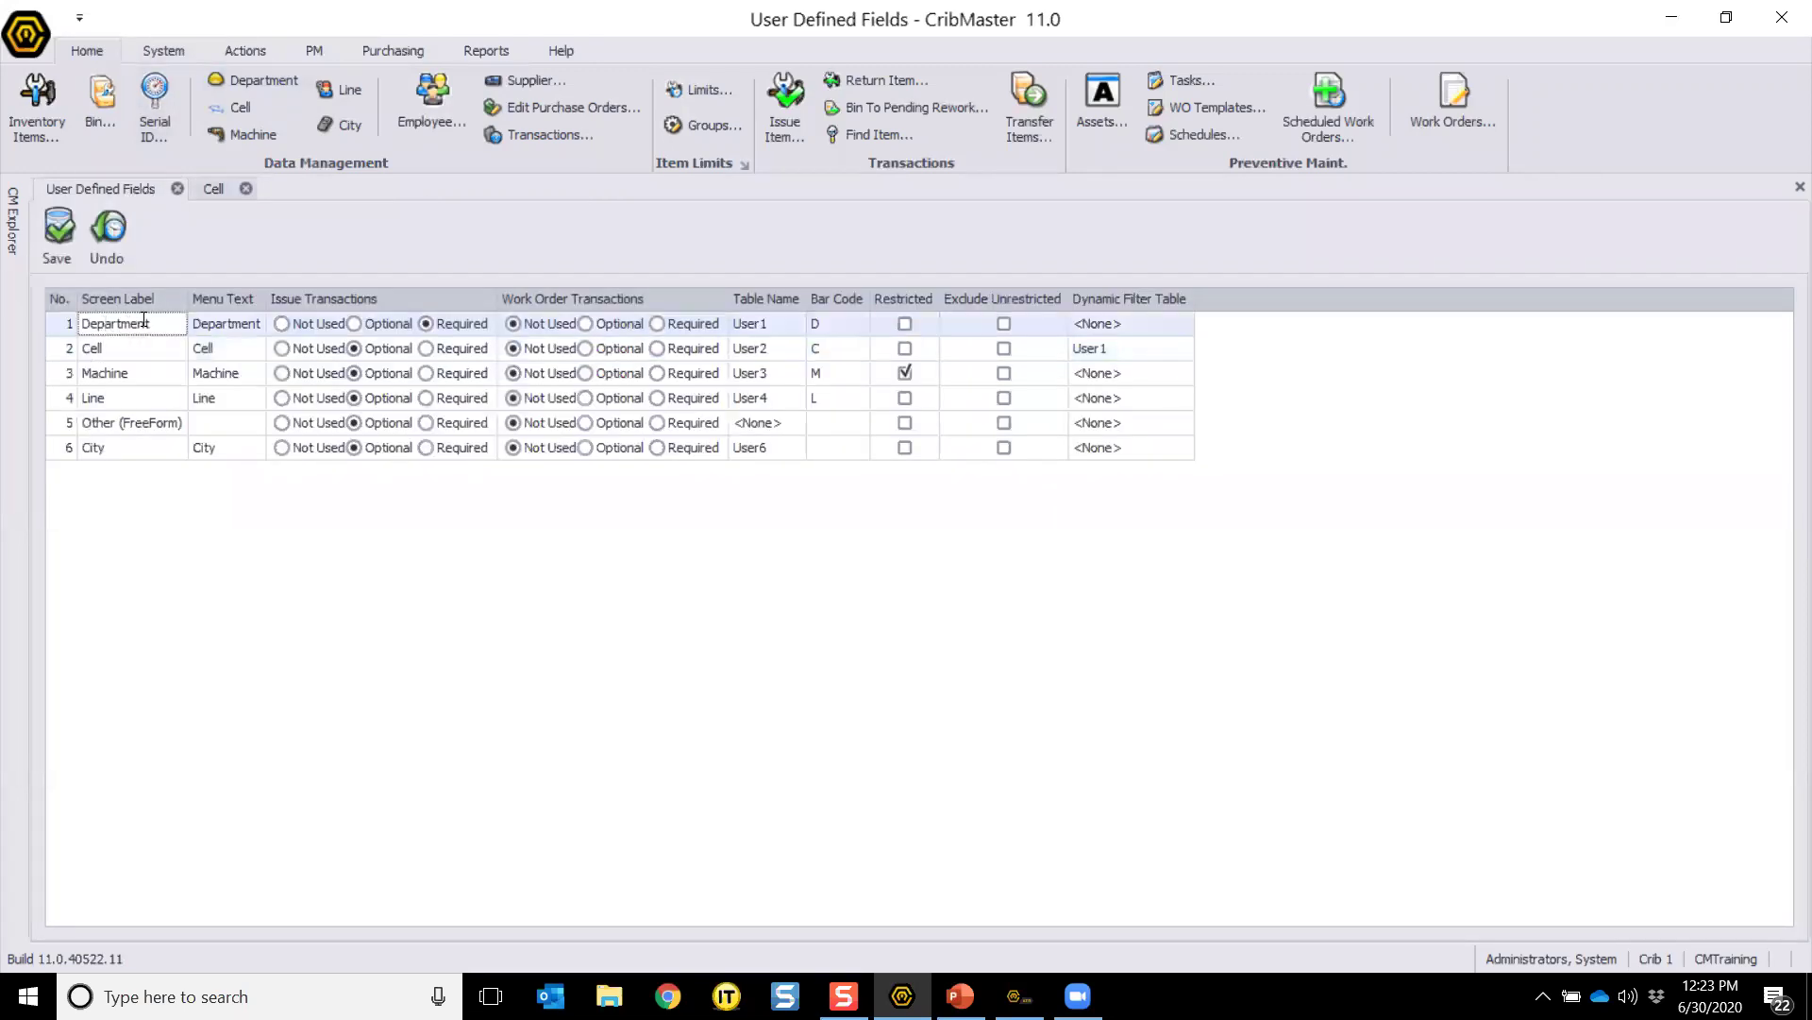
left_click(203, 189)
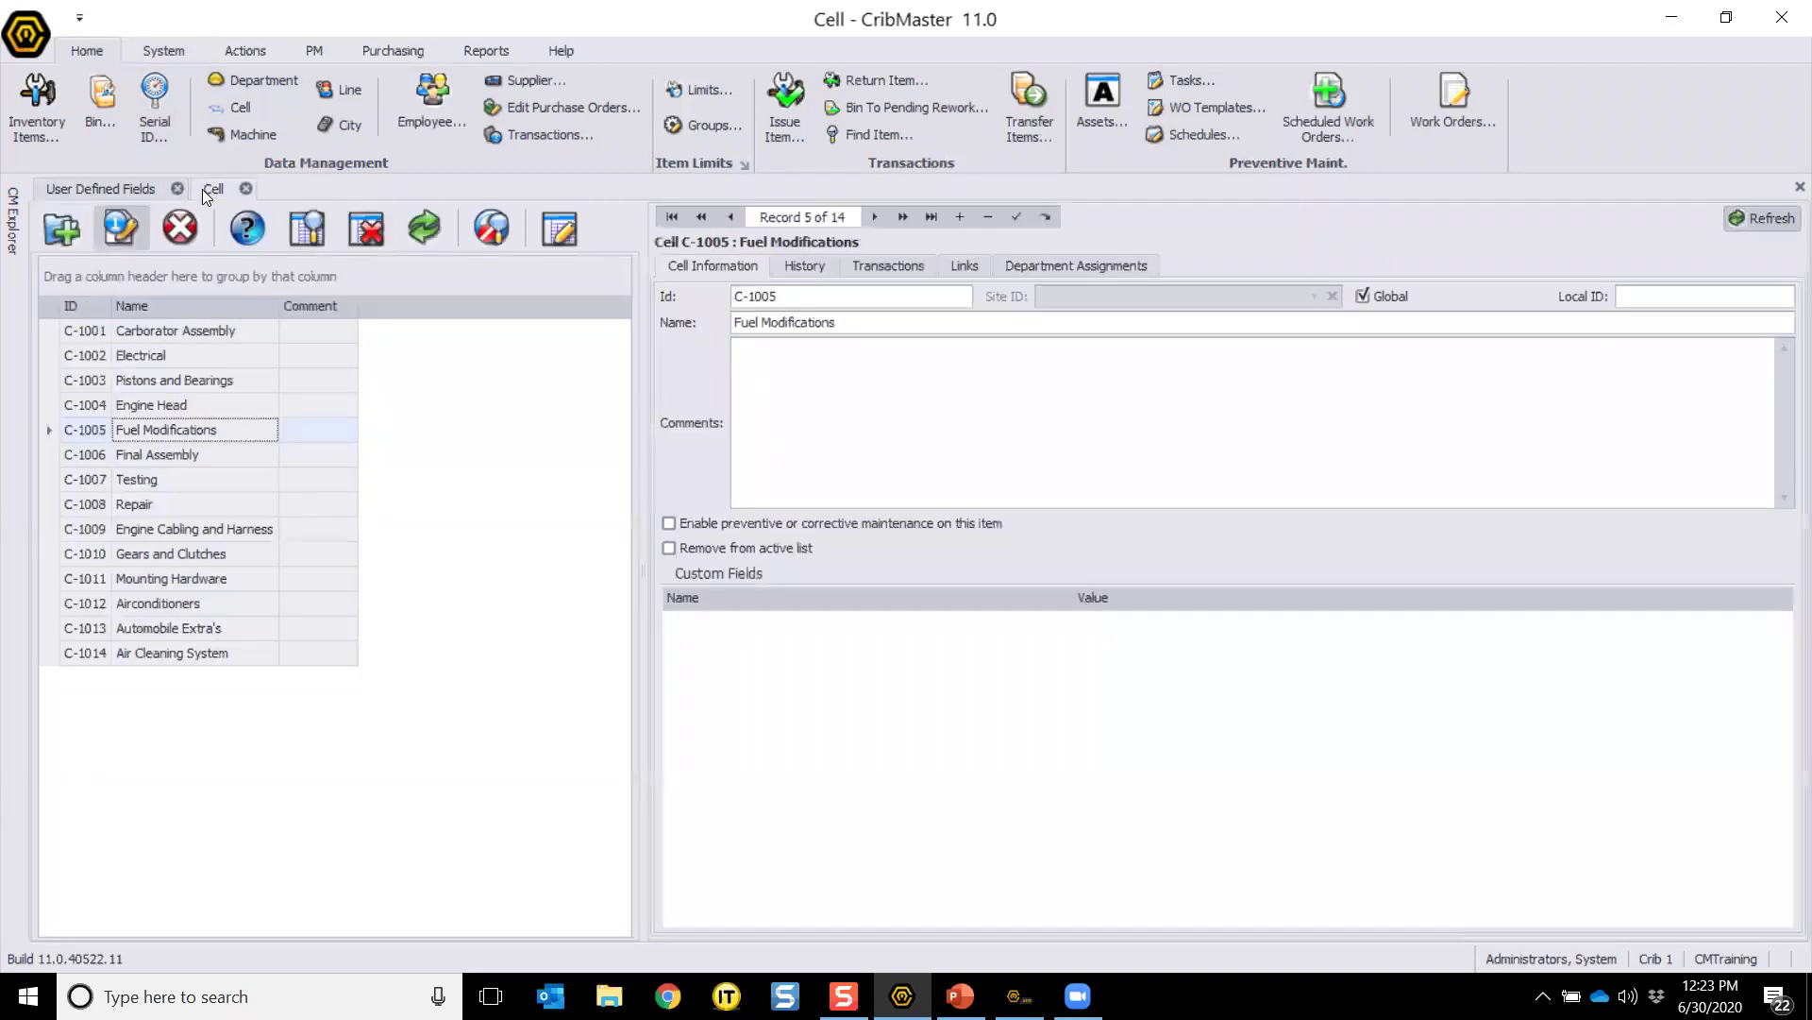
Step: Assign the Small Engine, Medium Engine, Marine Engine, Automobile Engine and Desiel Engine departments to cell C-1005, save, and close the Cell list
left_click(1070, 449)
left_click(1038, 257)
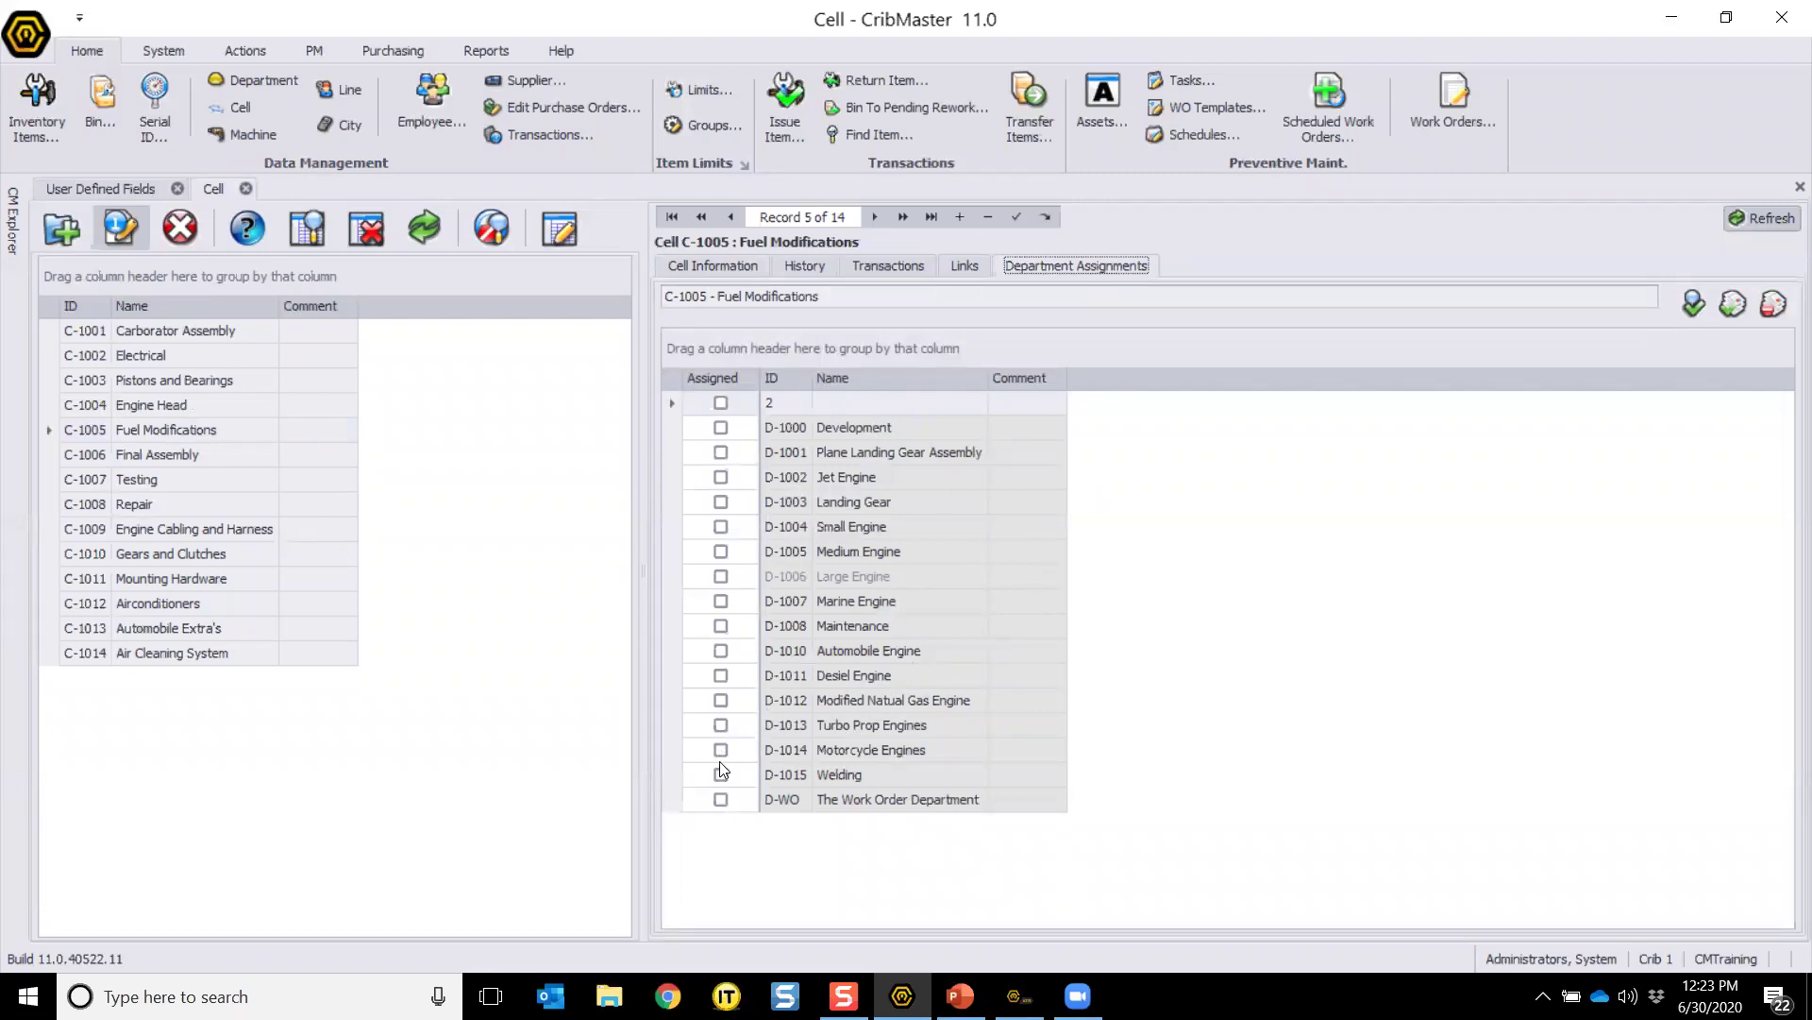
left_click(720, 527)
left_click(725, 551)
left_click(722, 550)
left_click(720, 602)
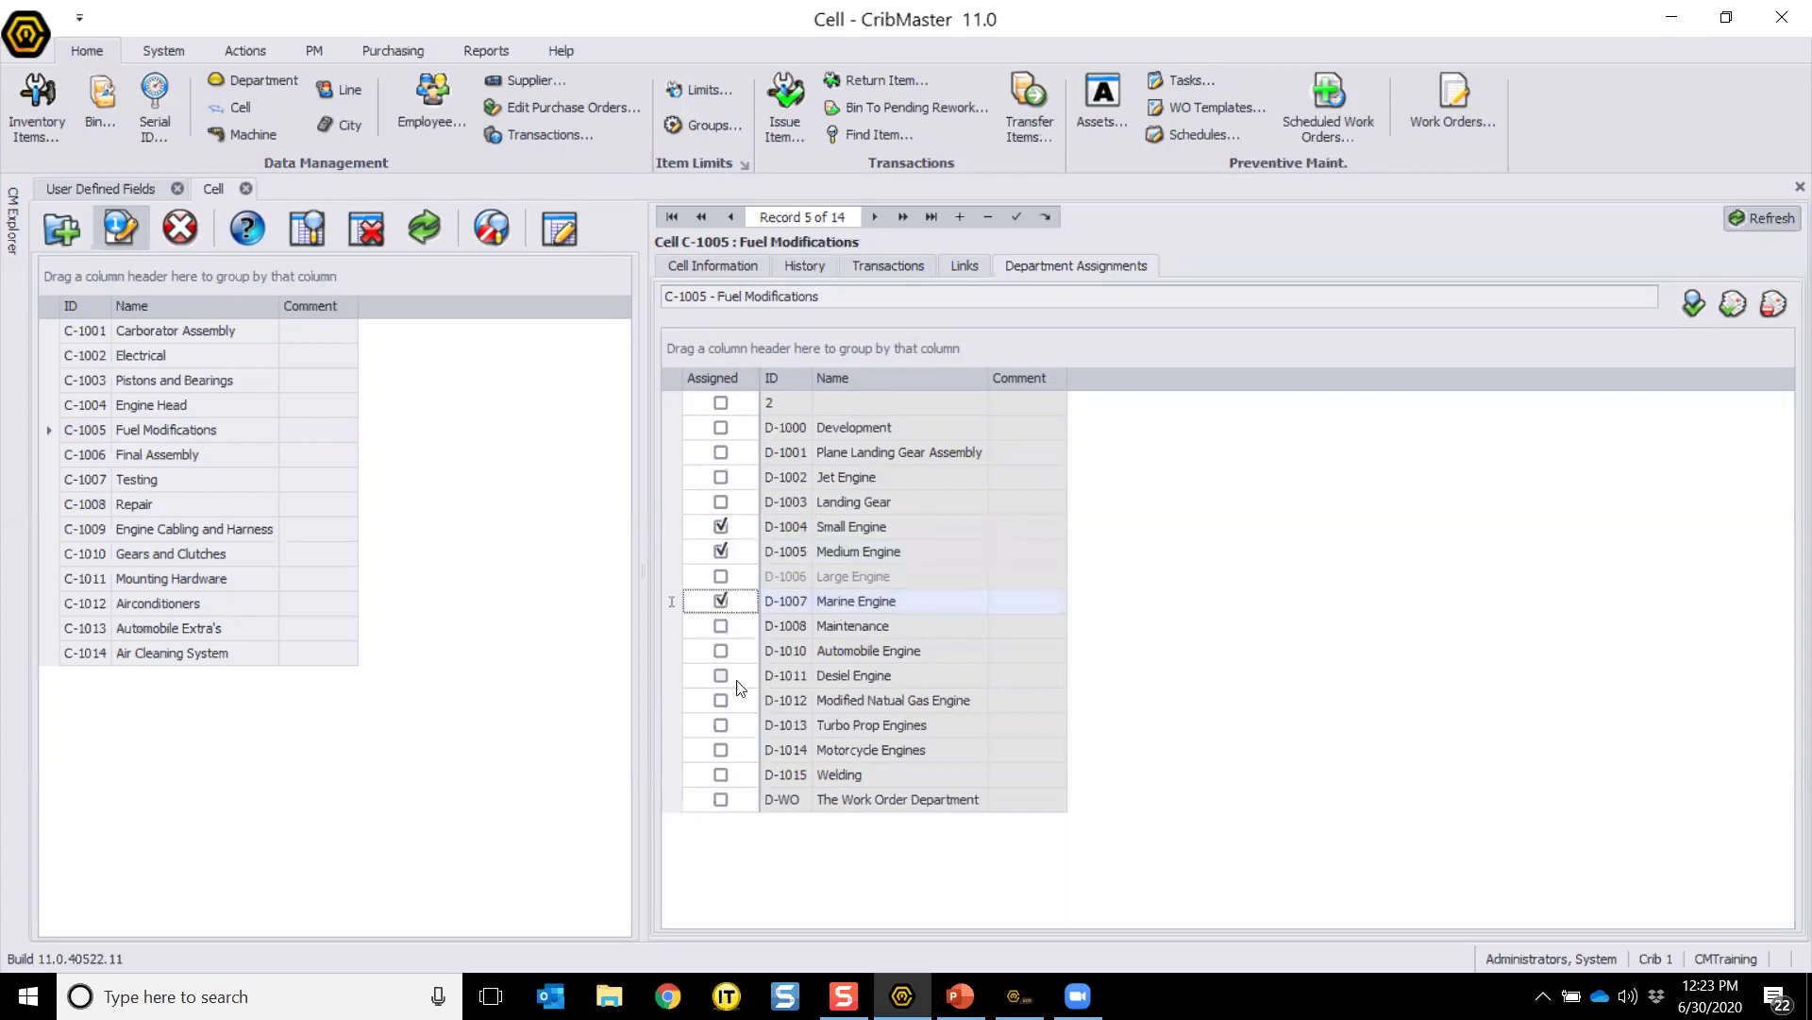
left_click(720, 651)
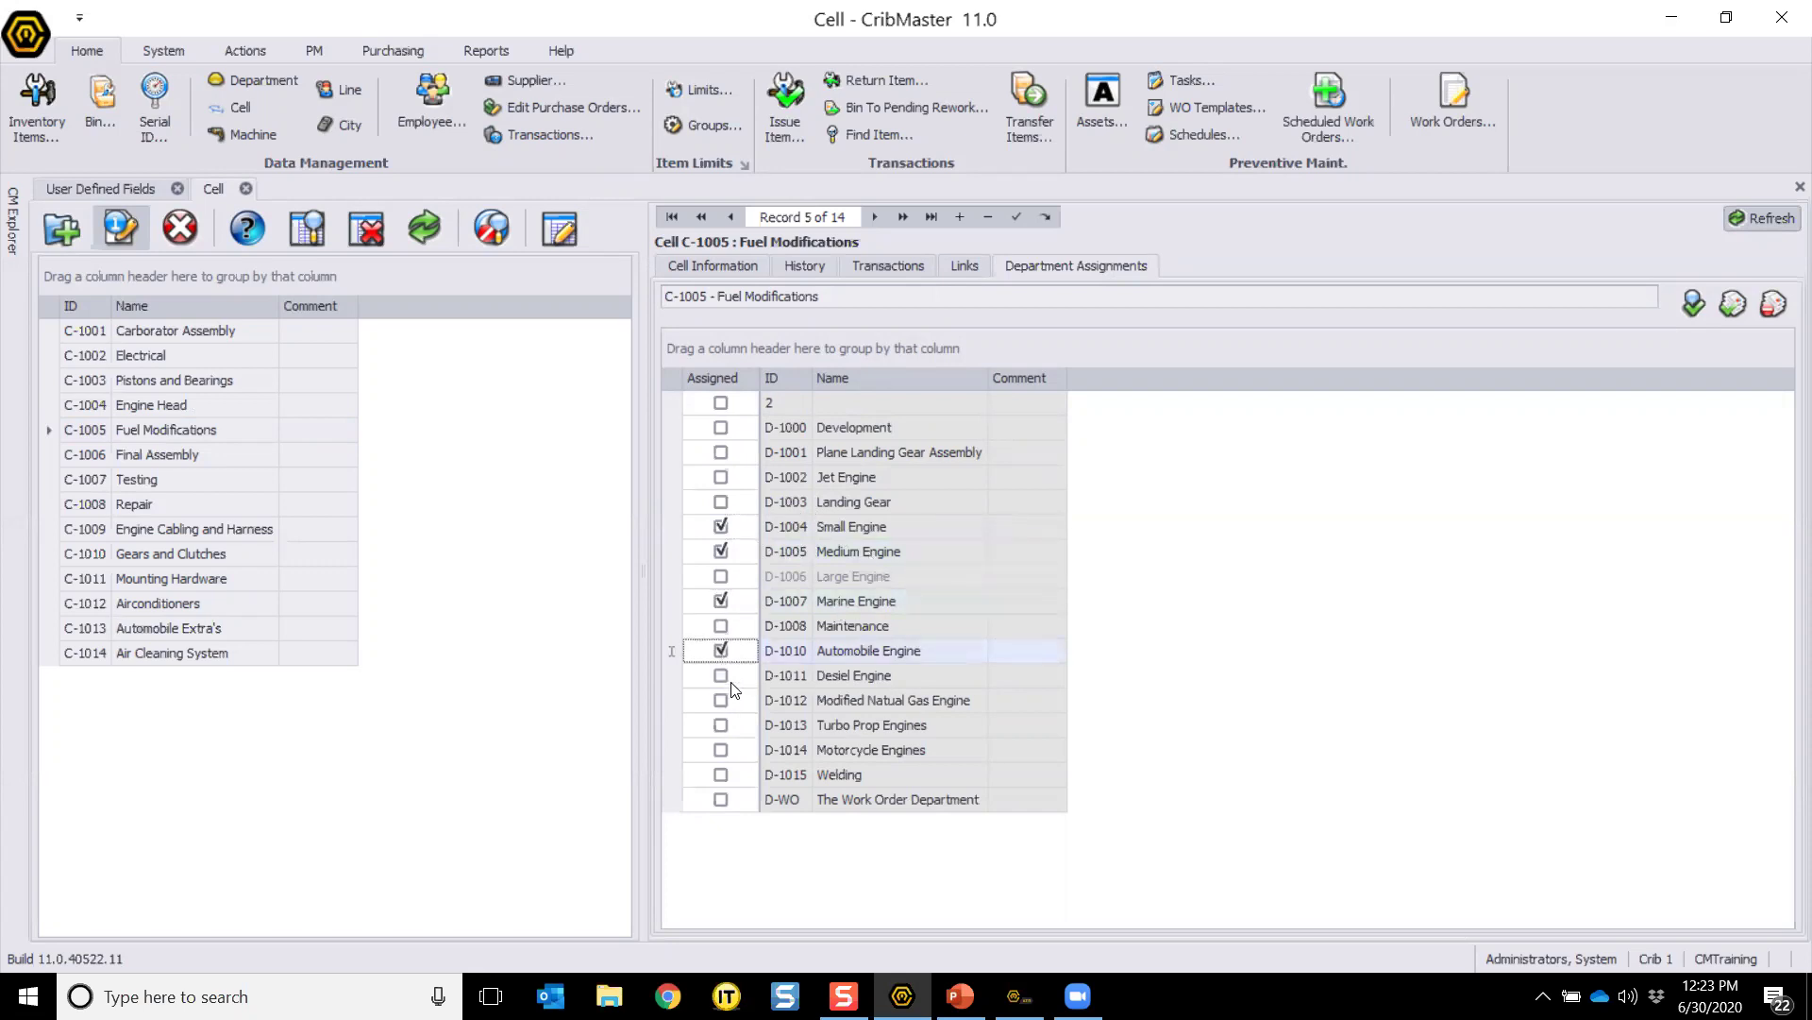
left_click(722, 675)
left_click(1016, 219)
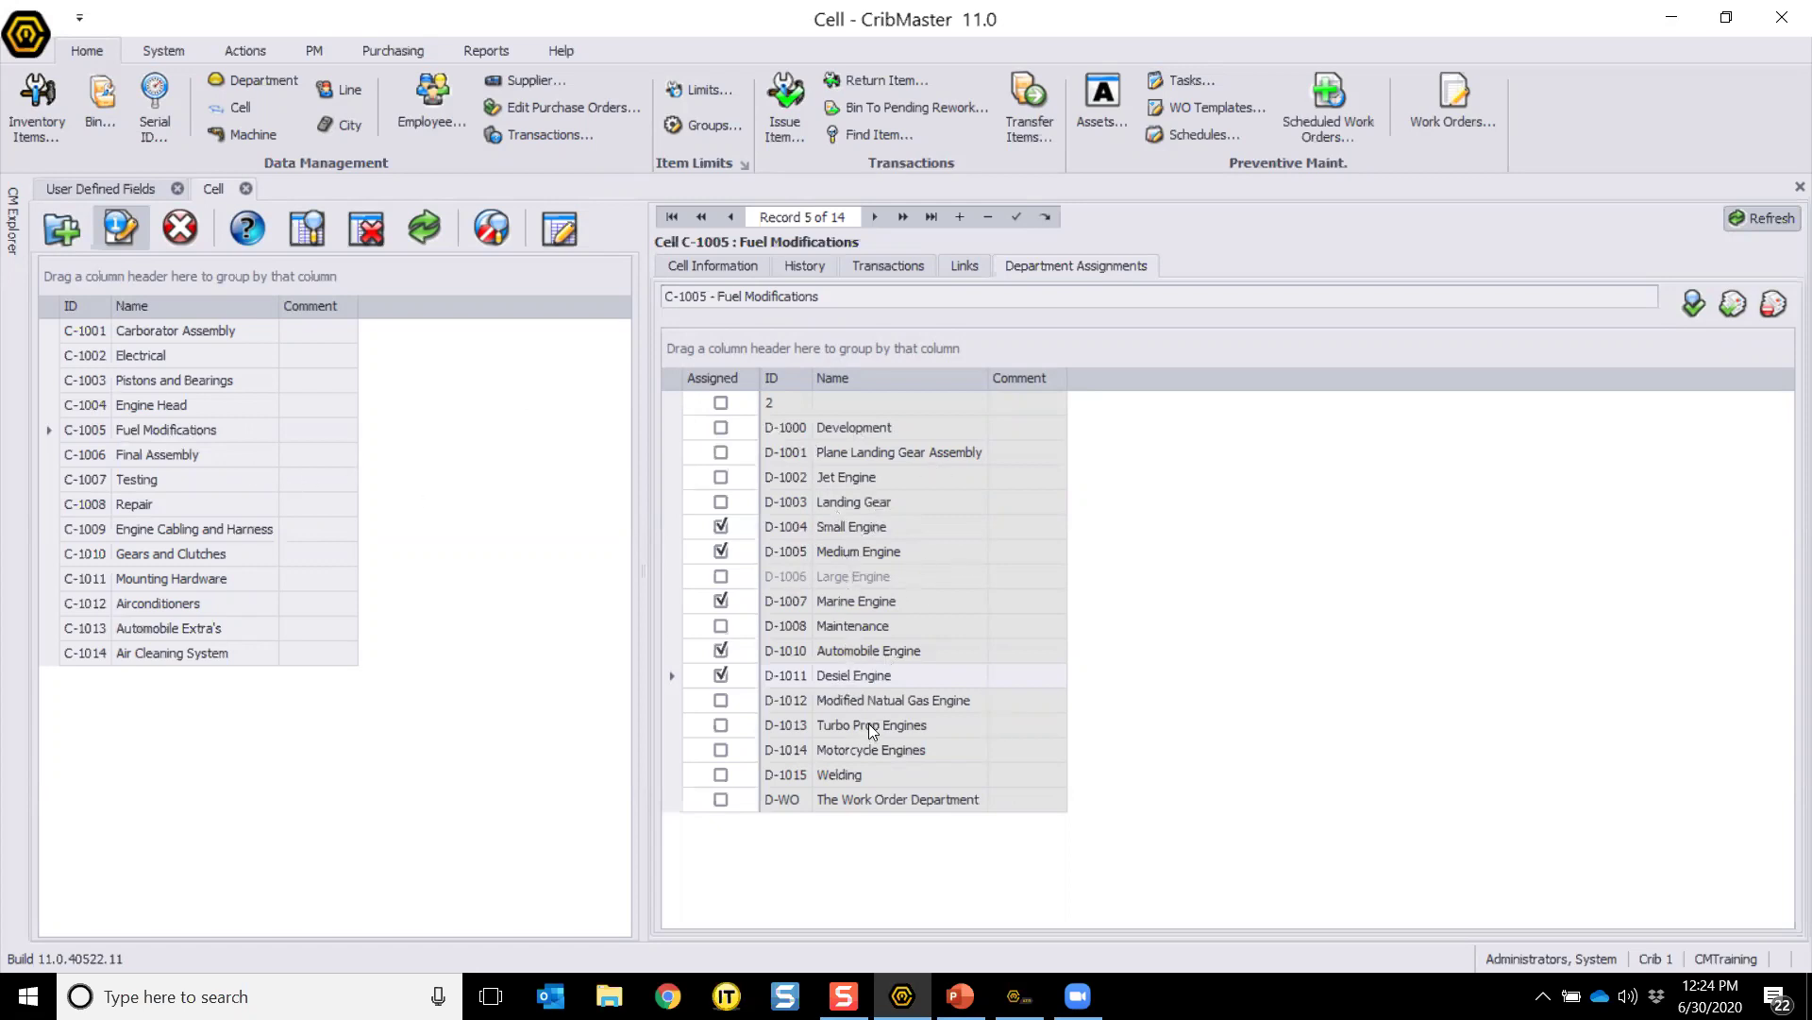
left_click(142, 231)
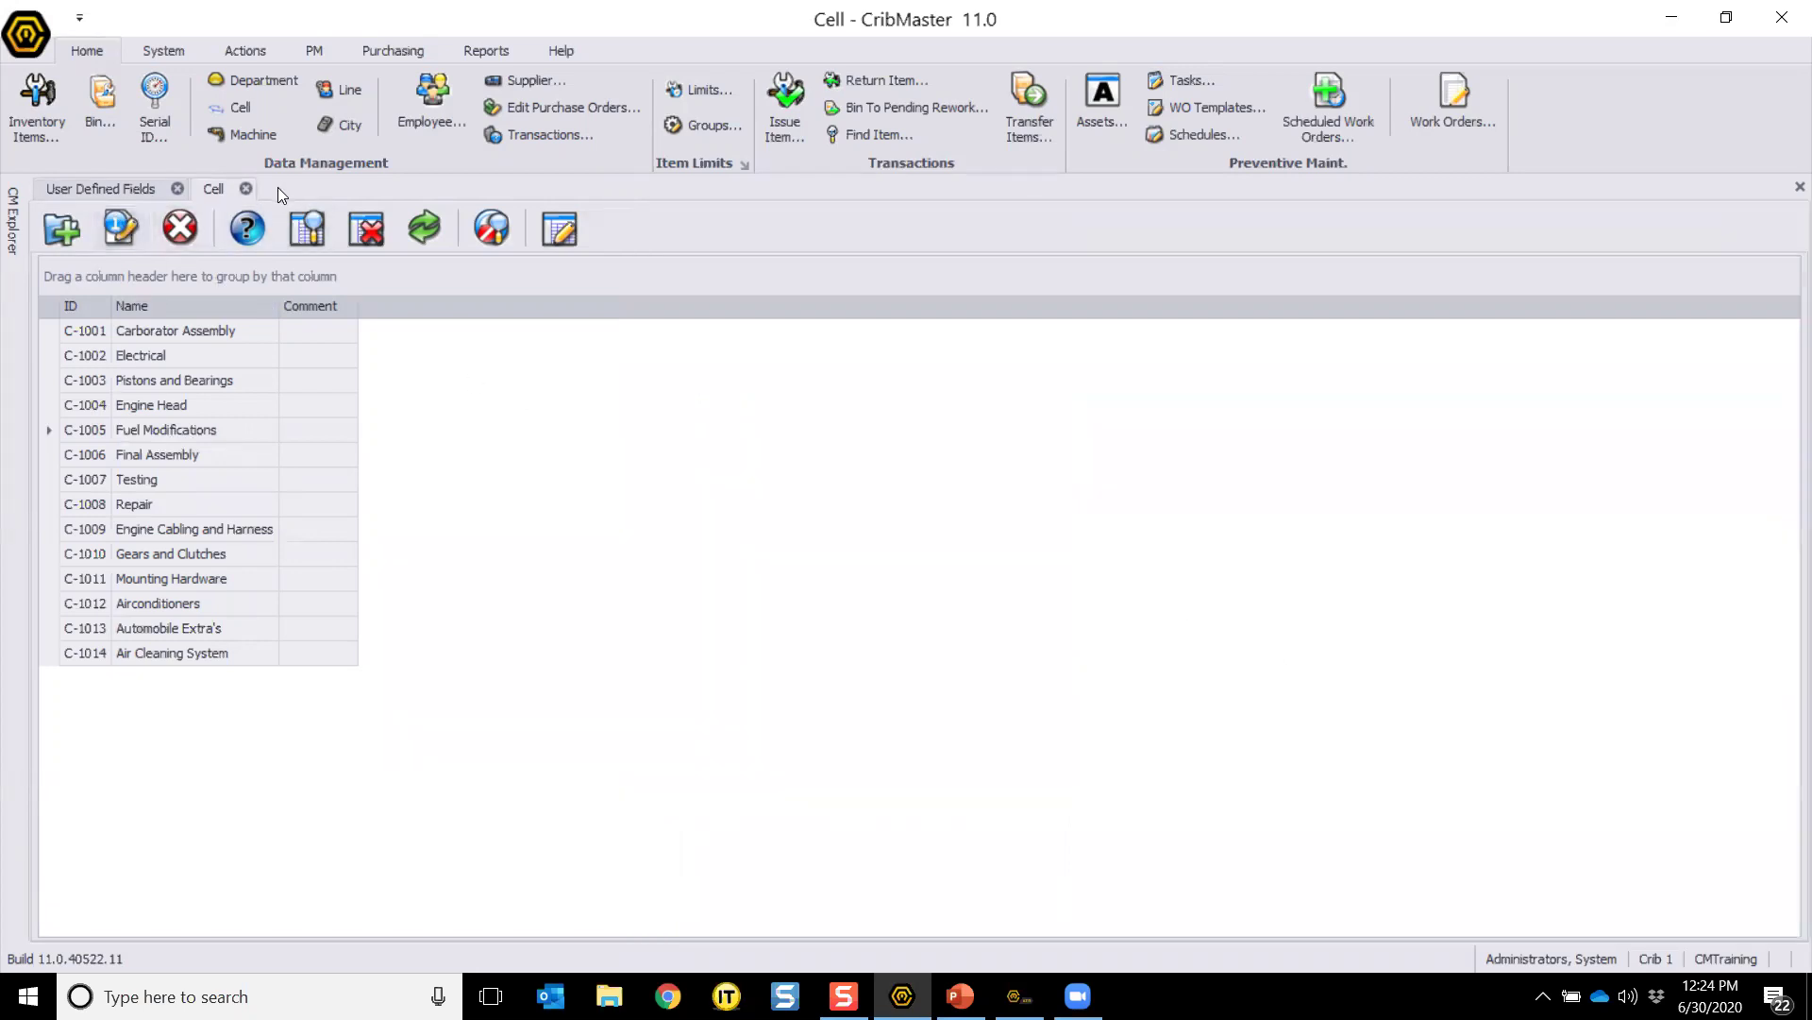
left_click(247, 189)
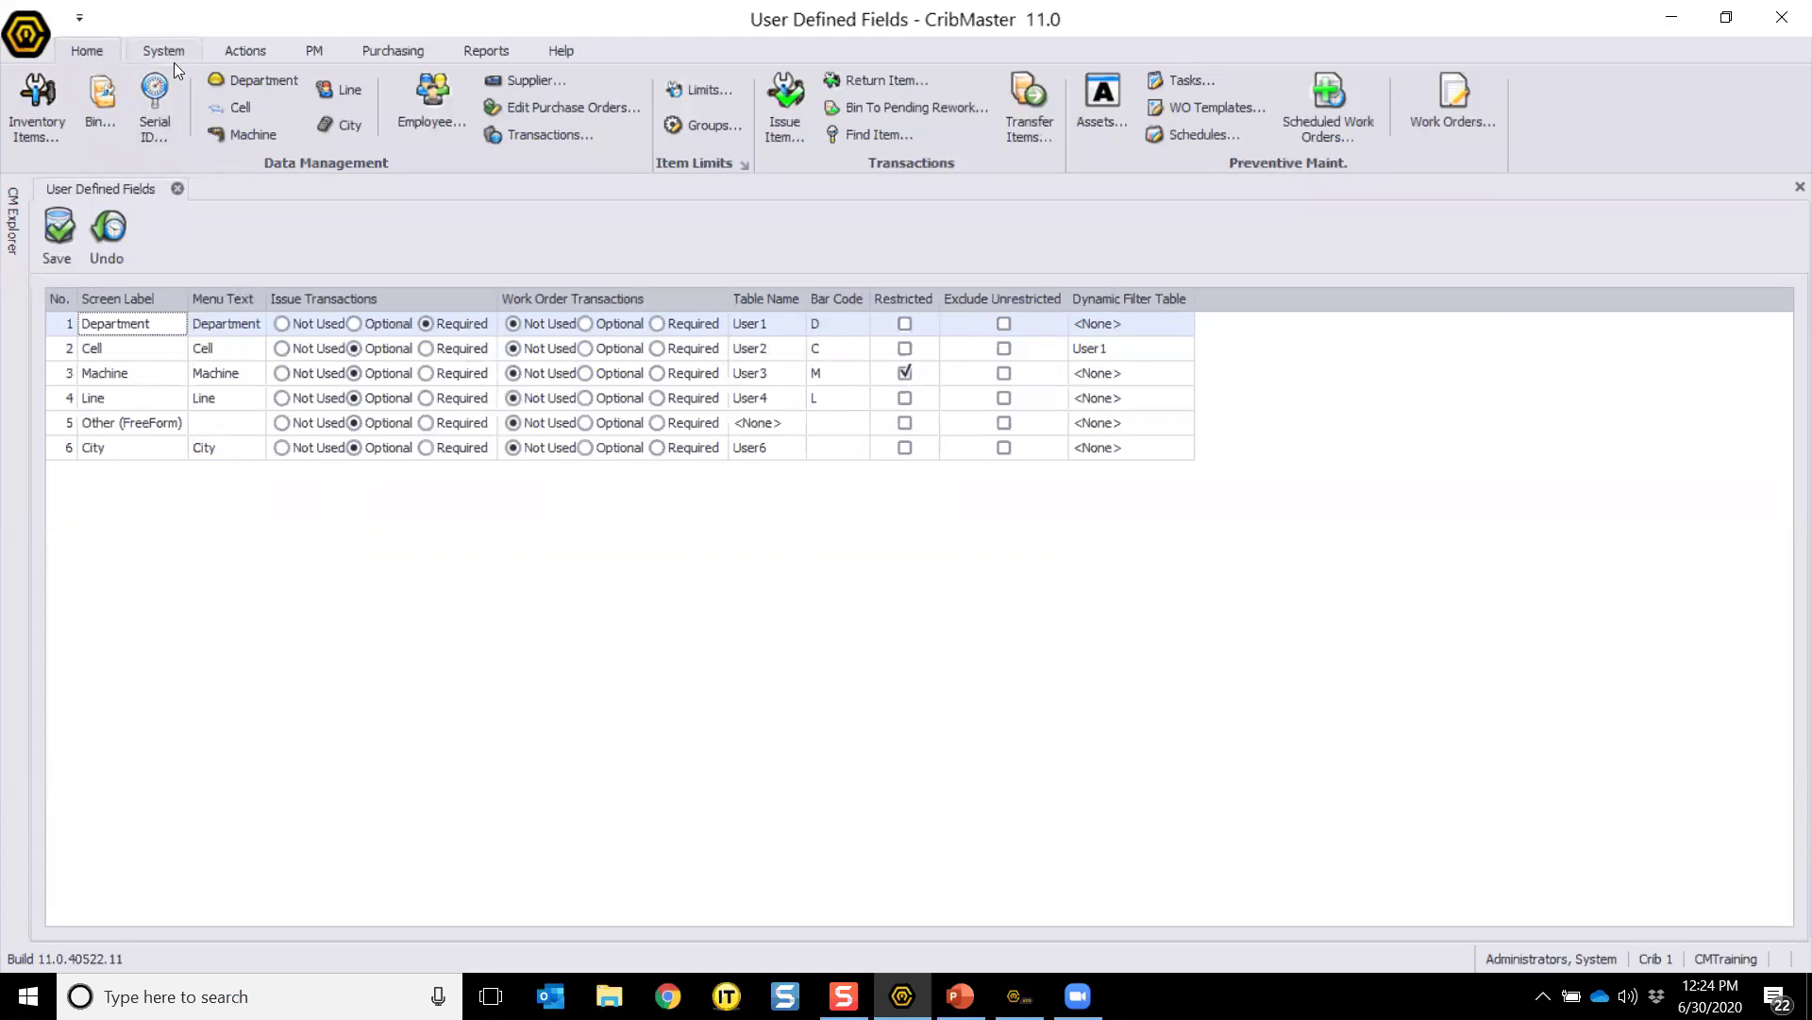
Step: Open the record of machine M-1006 Spot Welder and display its Assigned Items
left_click(234, 127)
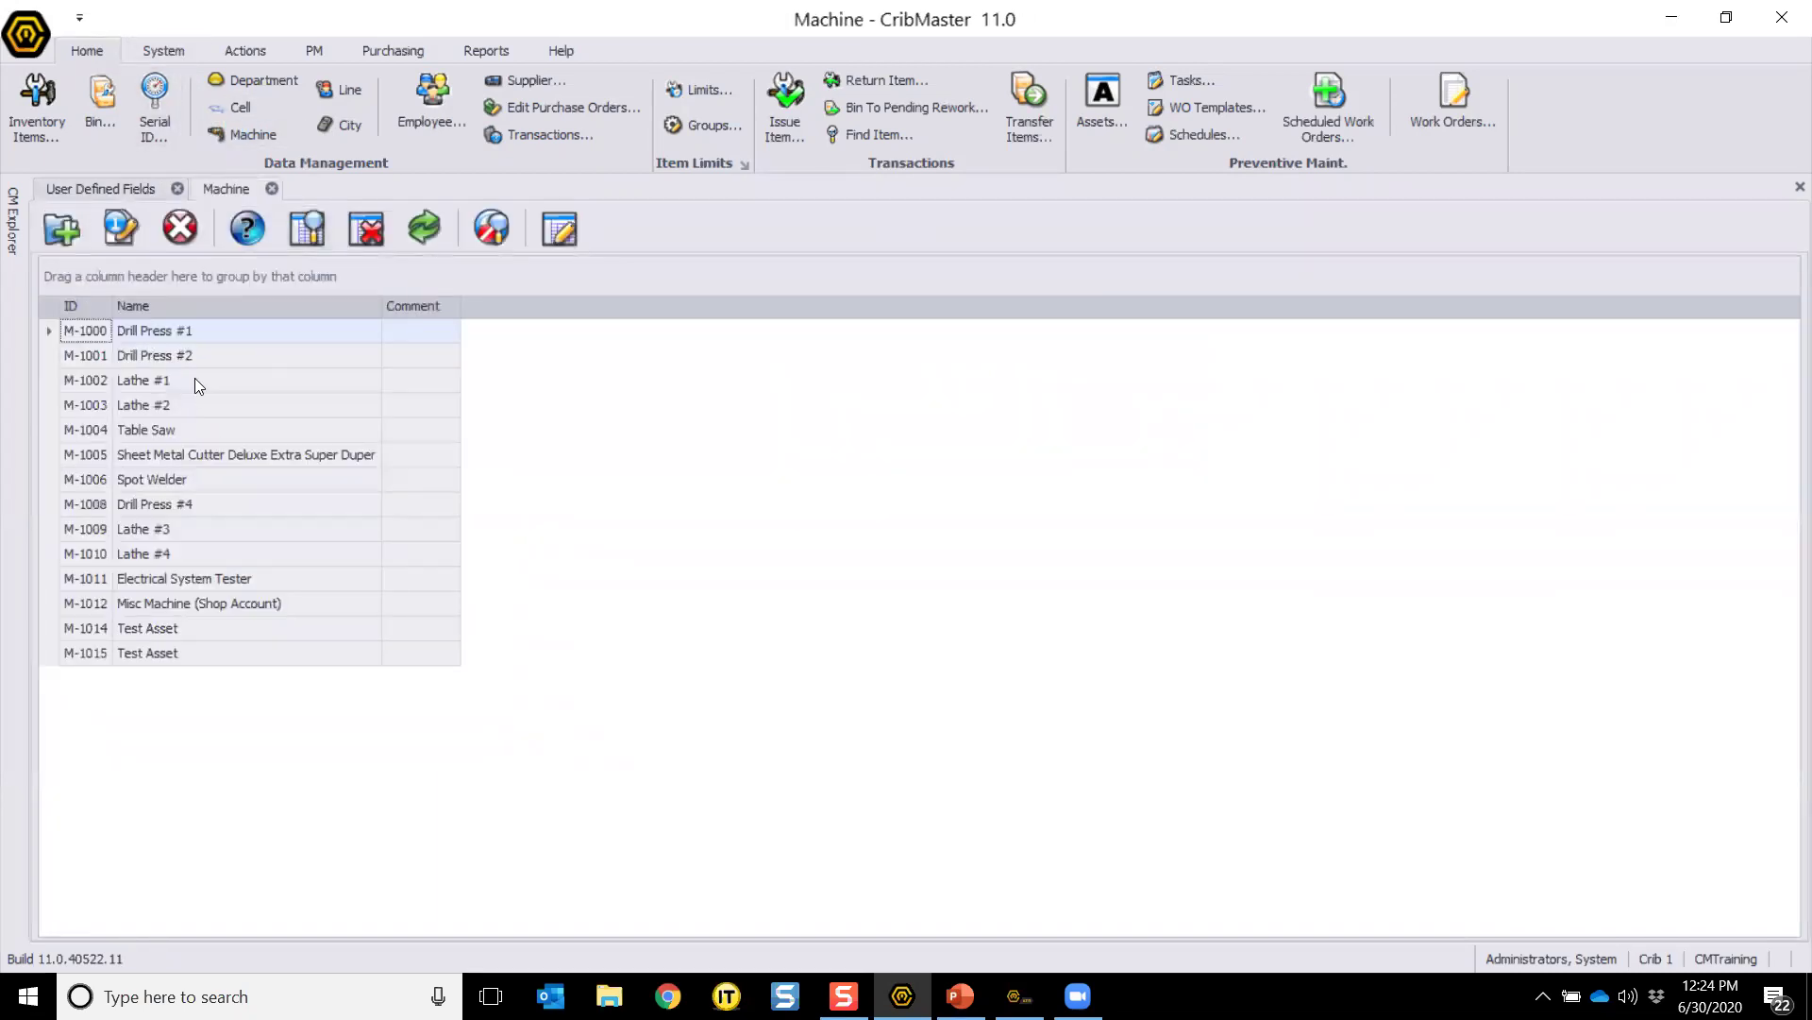
left_click(166, 483)
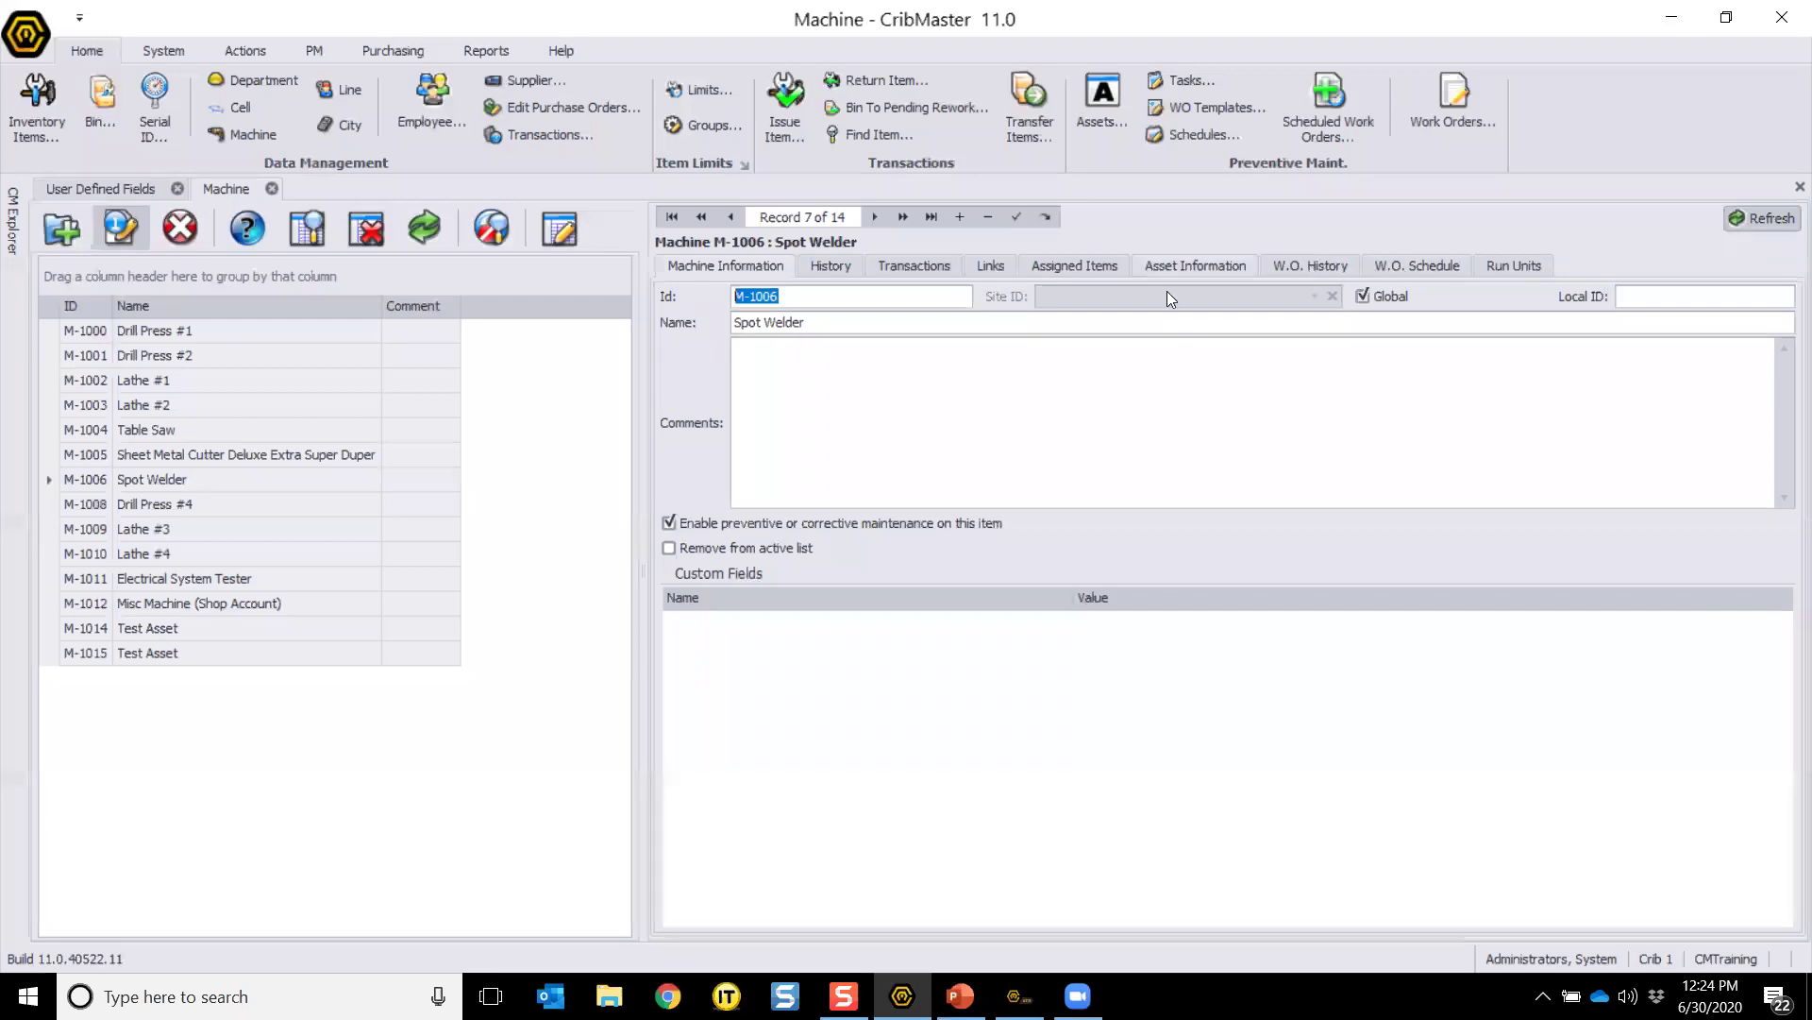
left_click(1083, 265)
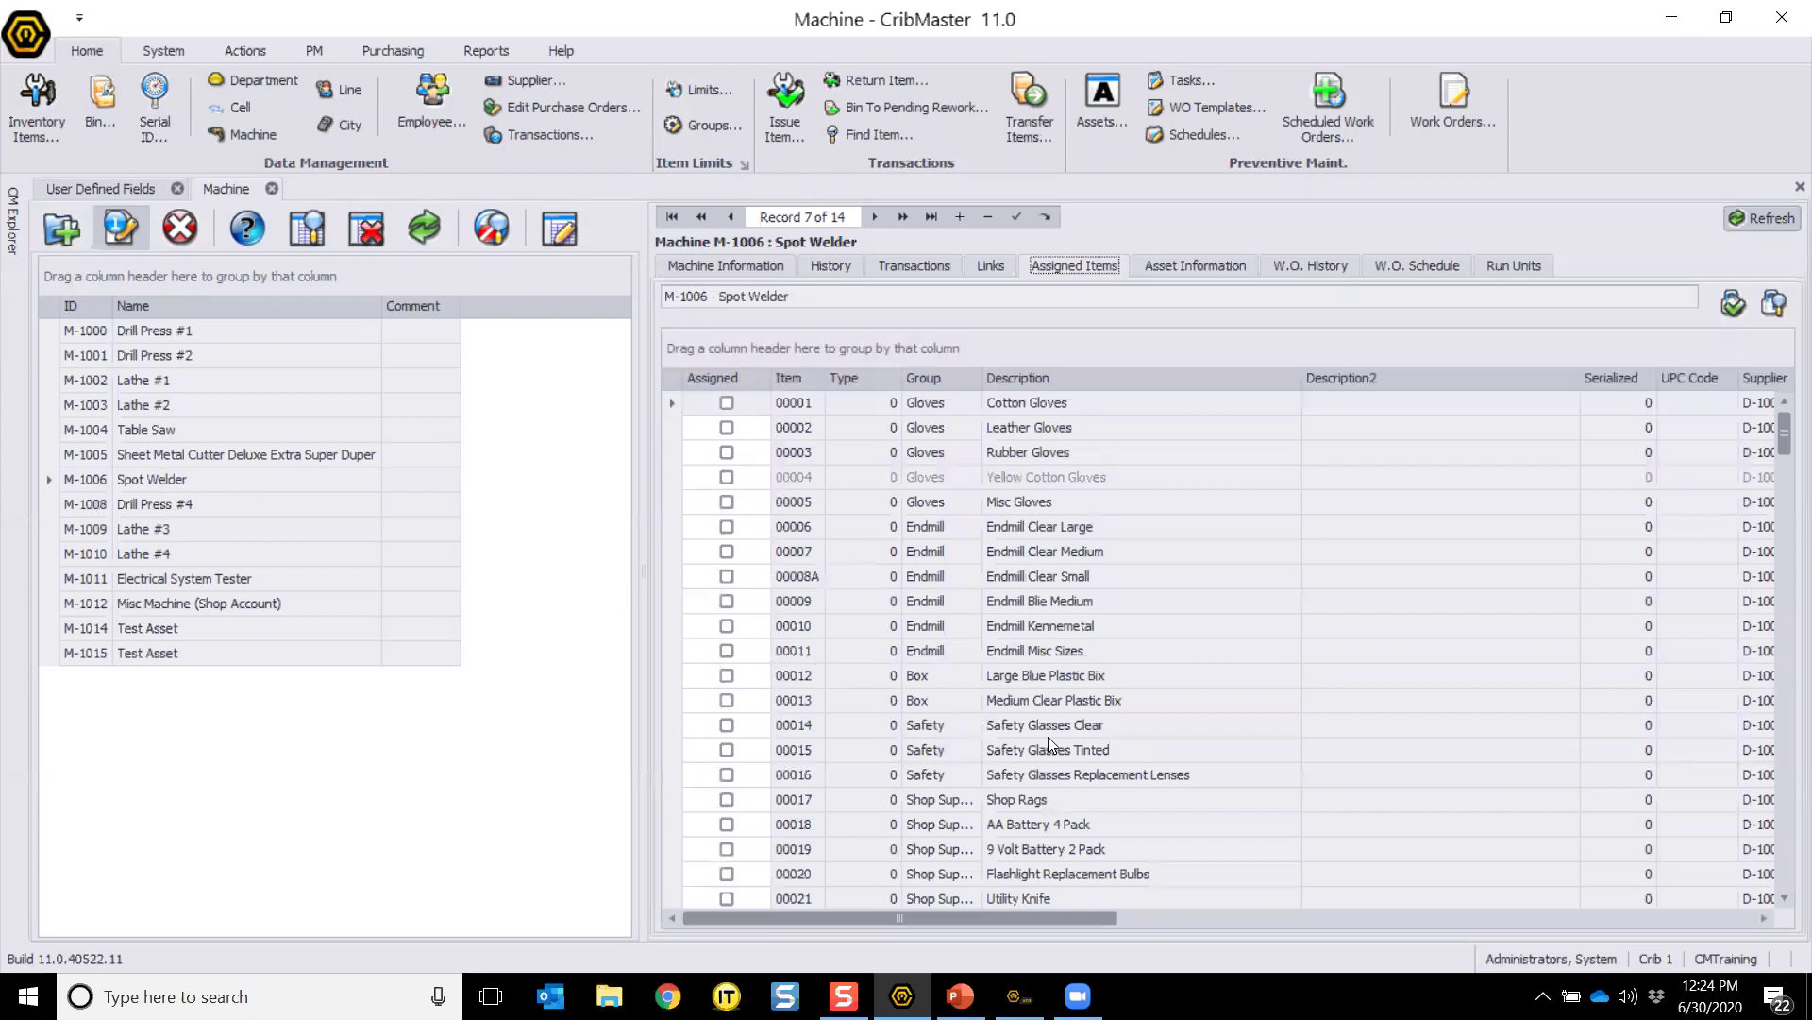
Step: Assign items 00015 Safety Glasses Tinted and 00037 Welding Nozzles to machine M-1006 Spot Welder
left_click(726, 751)
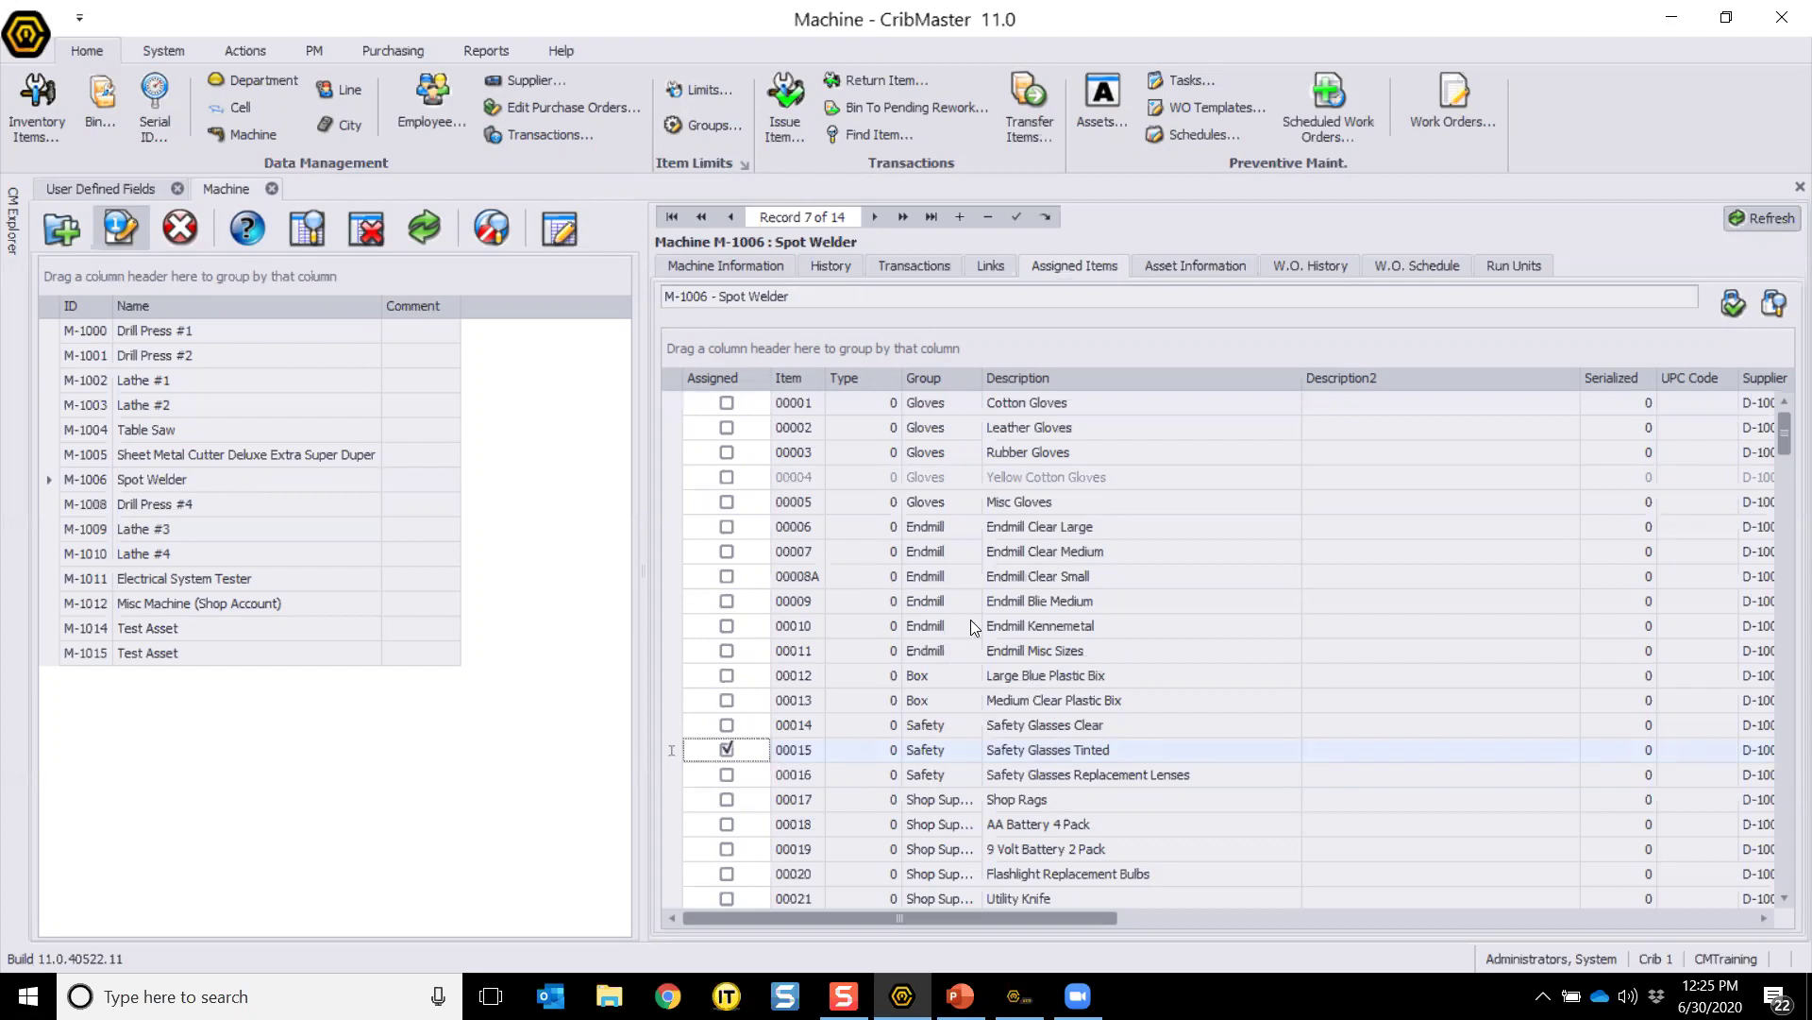
left_click_drag(1785, 445, 1787, 460)
scroll(1728, 557, "down", 3)
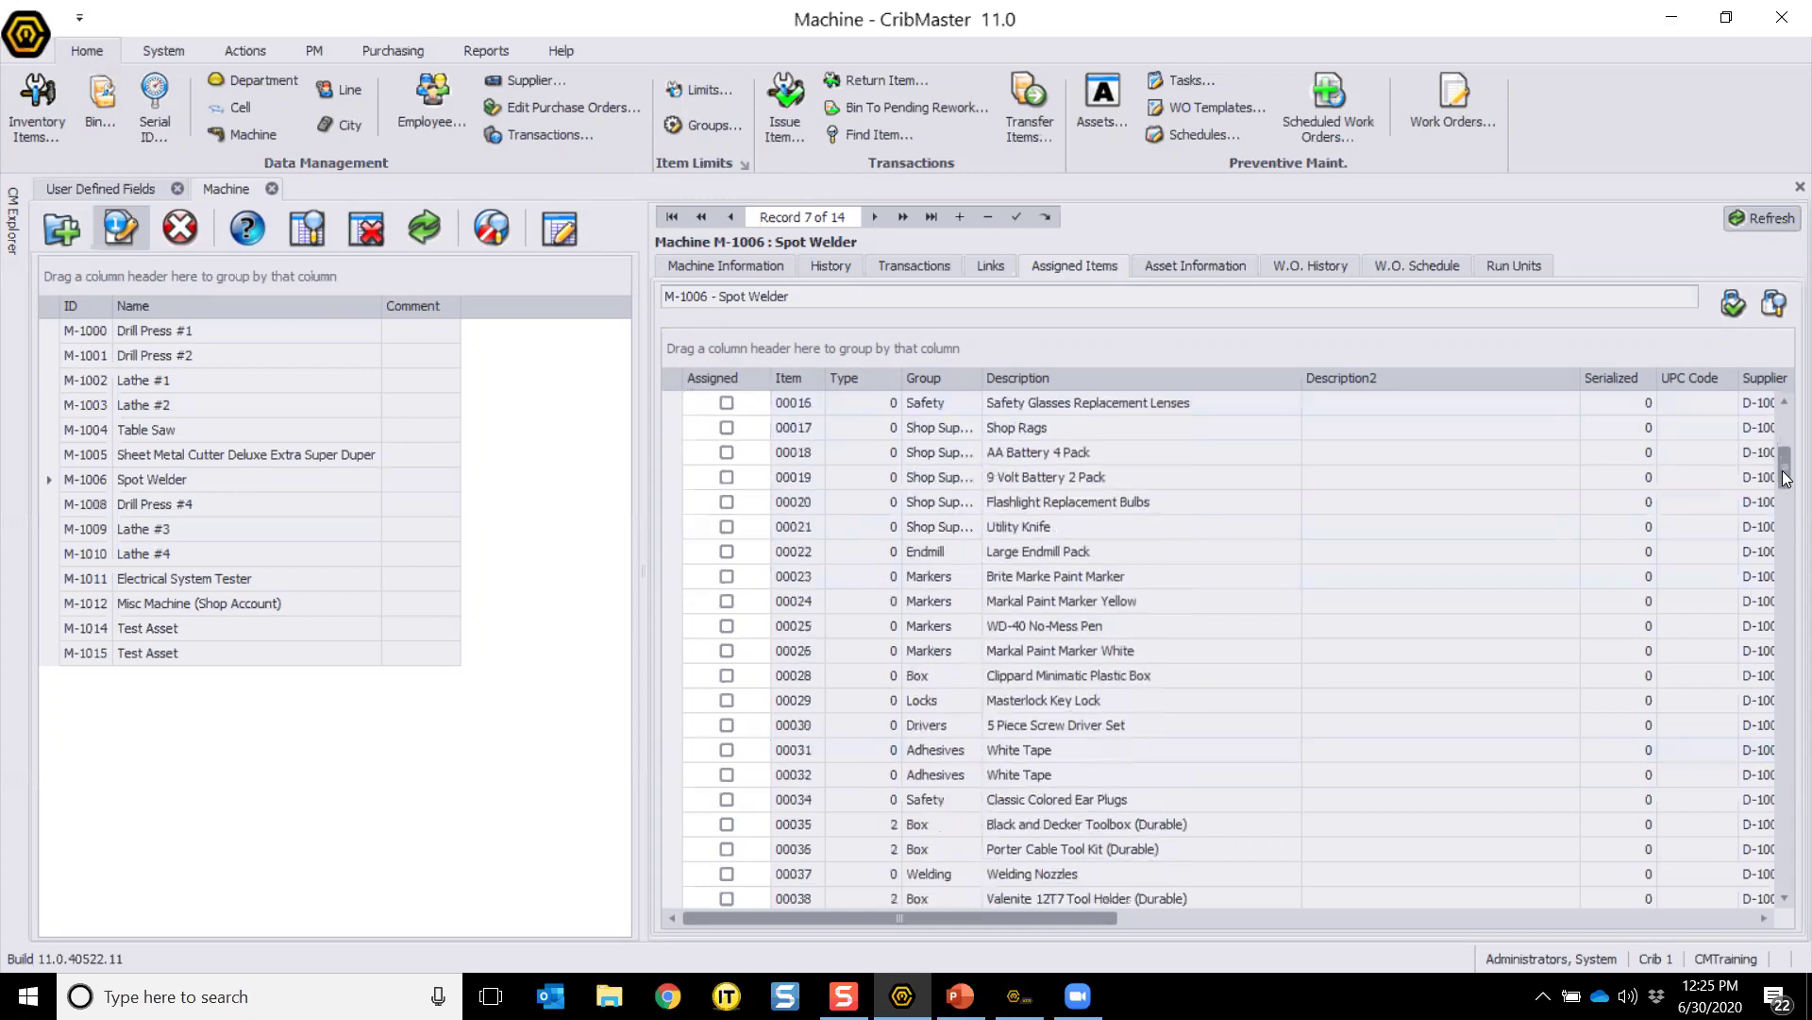
left_click(727, 876)
left_click(173, 480)
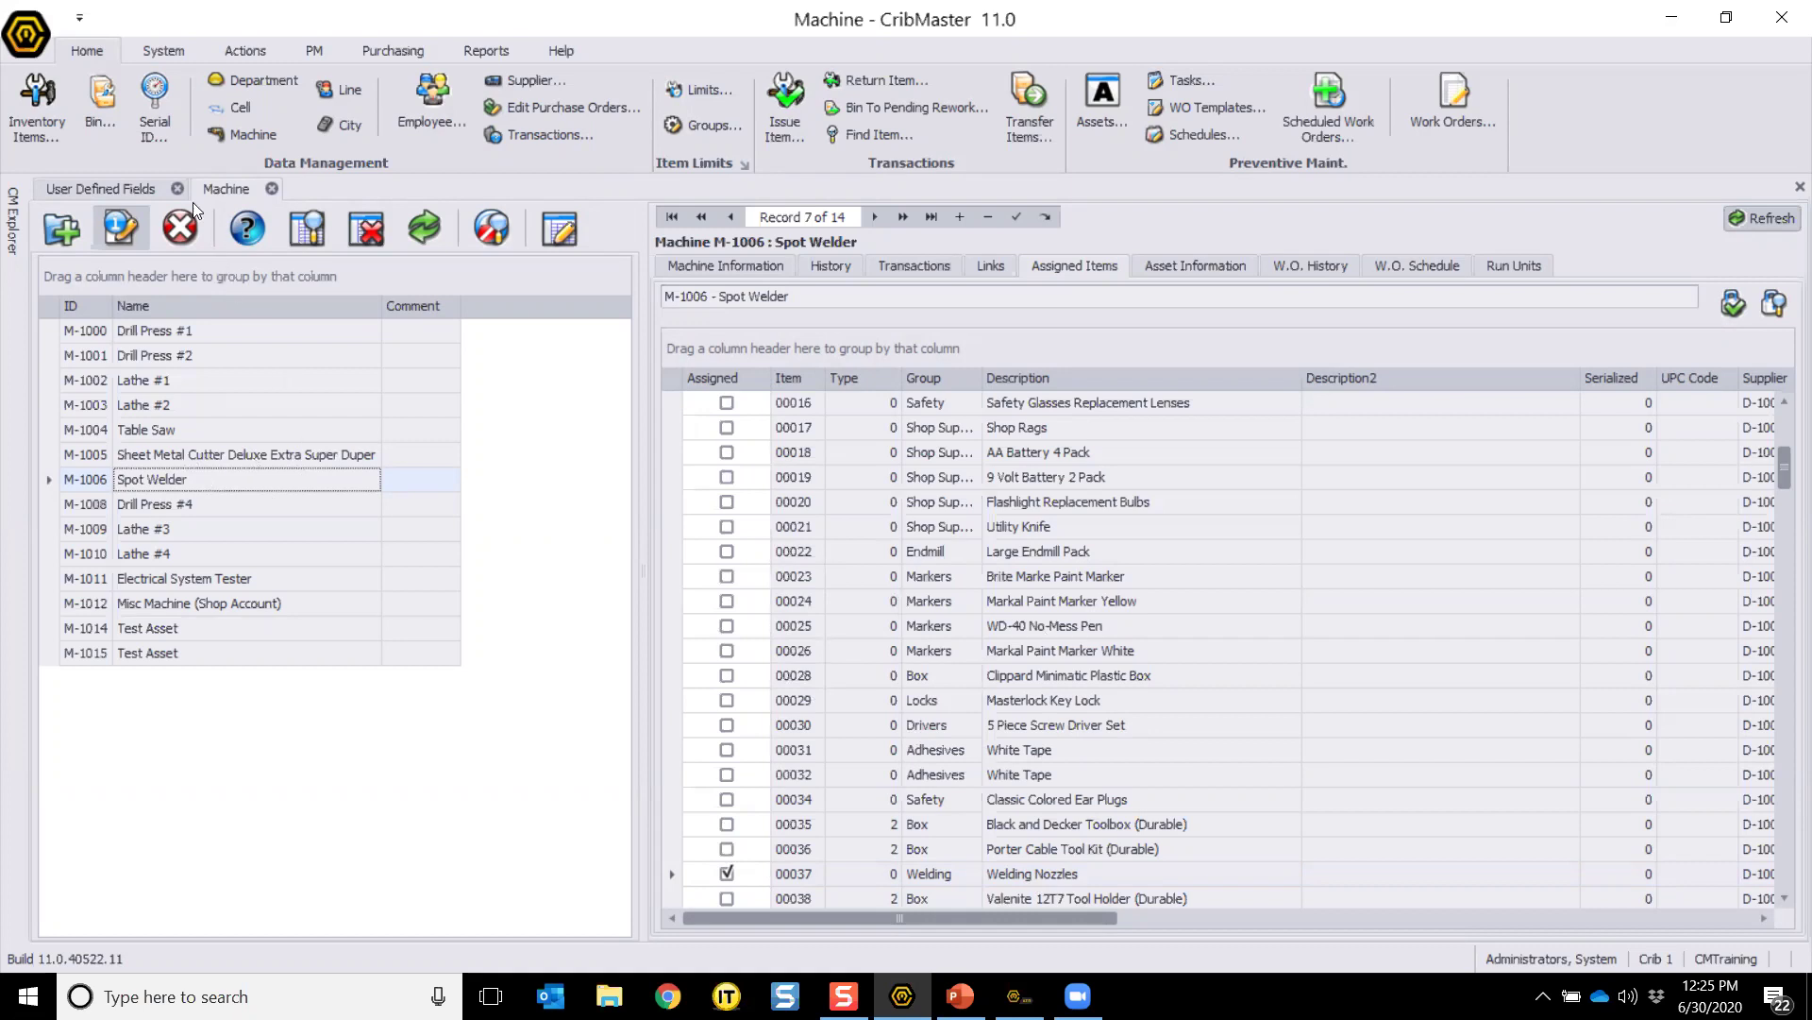
Step: Turn on Exclude Unrestricted for the Machine field in User Defined Fields
left_click(87, 185)
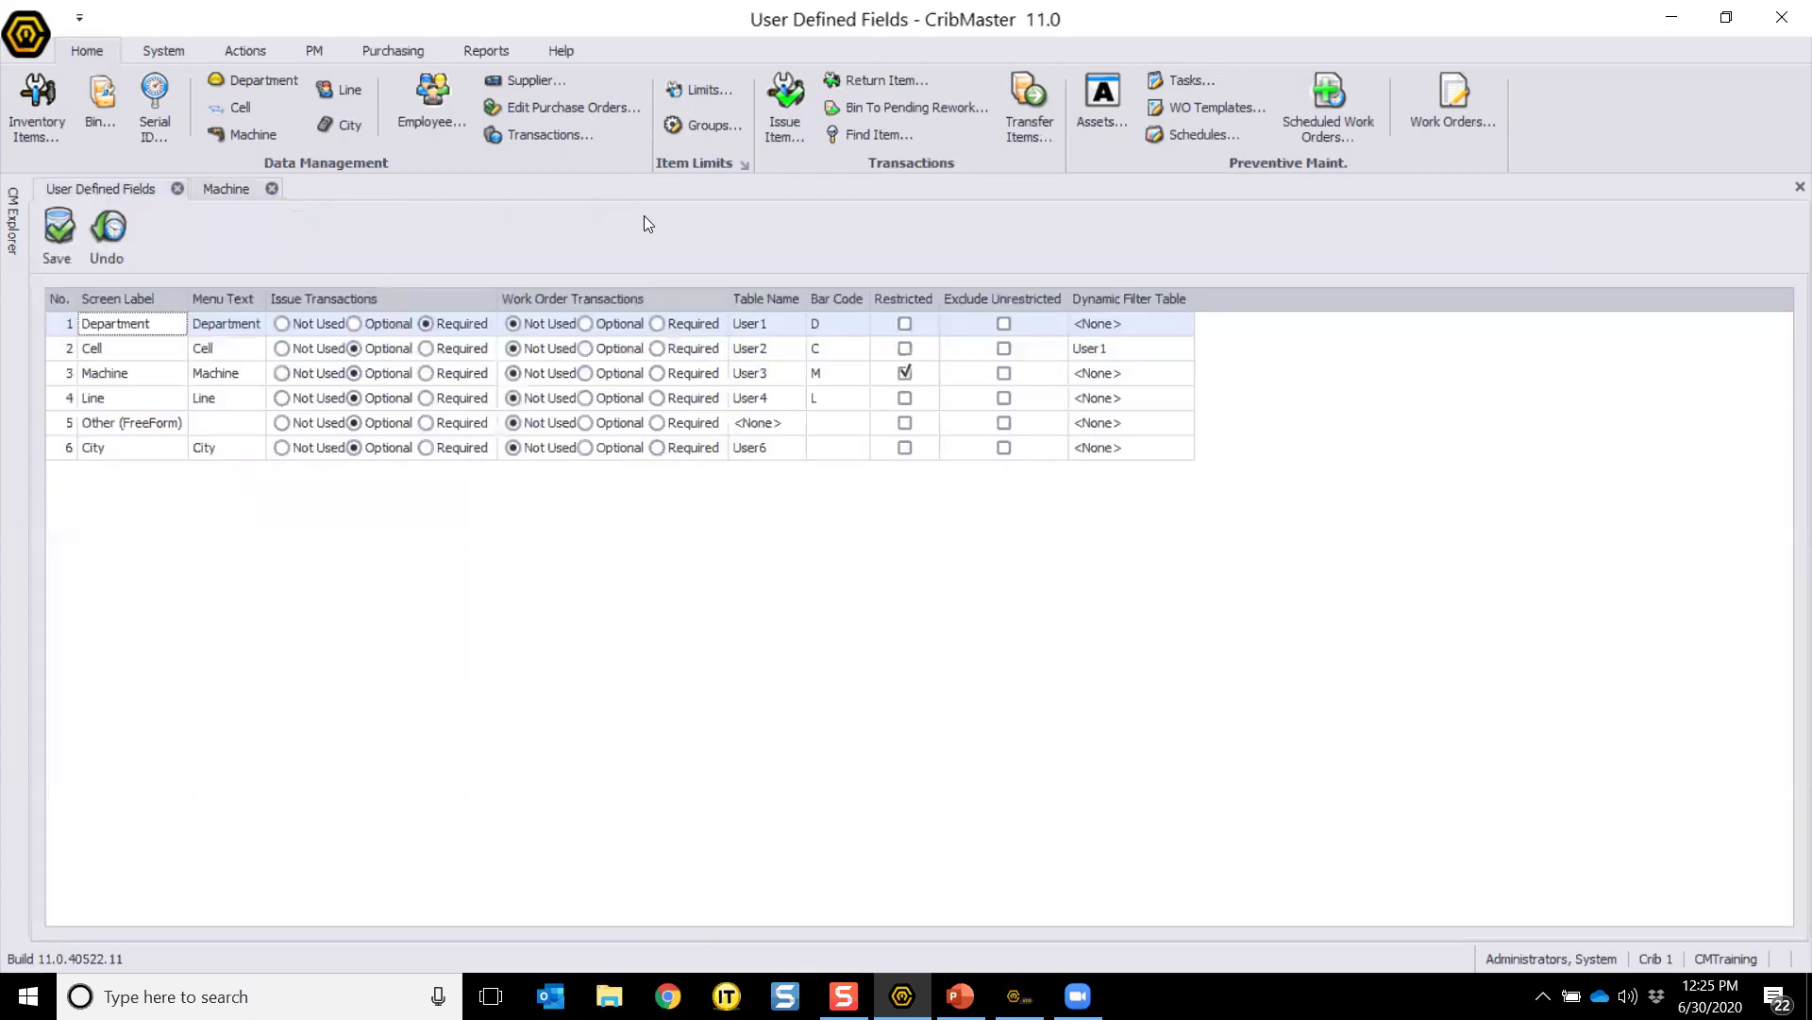
left_click(1006, 374)
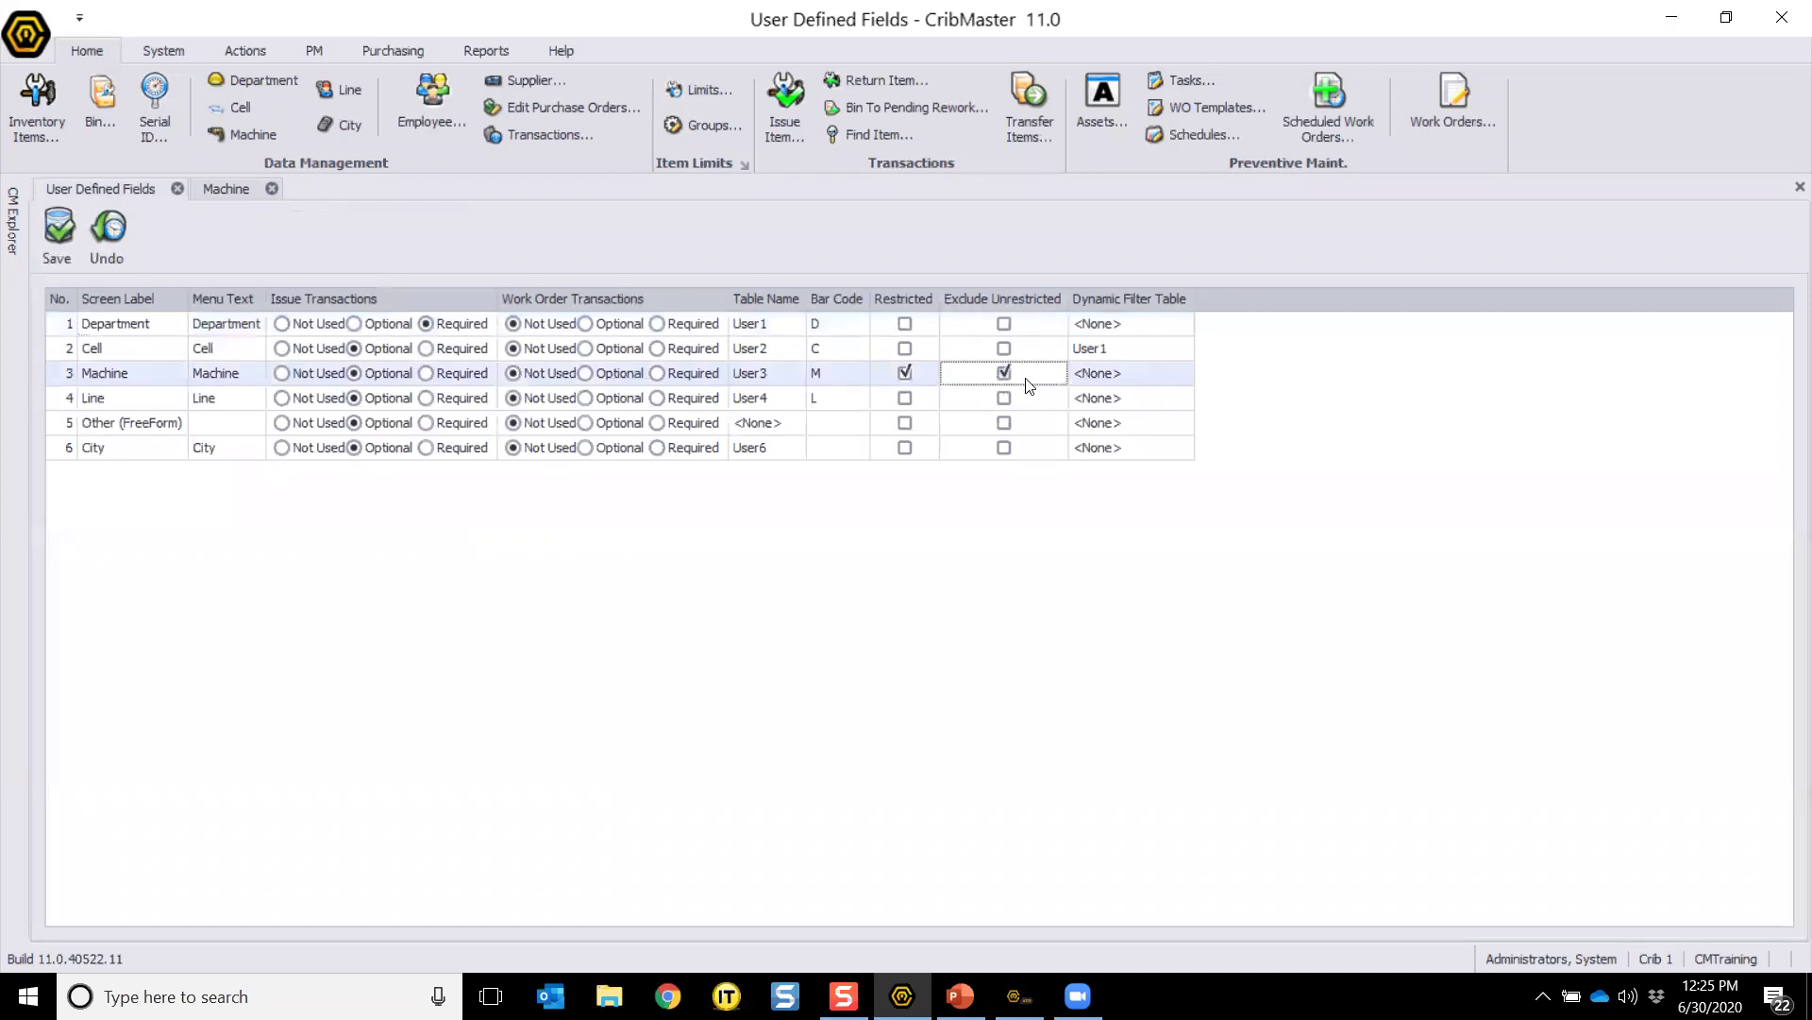
Step: Review the items assigned to machine M-1006 Spot Welder, then close the Machine list
left_click(208, 186)
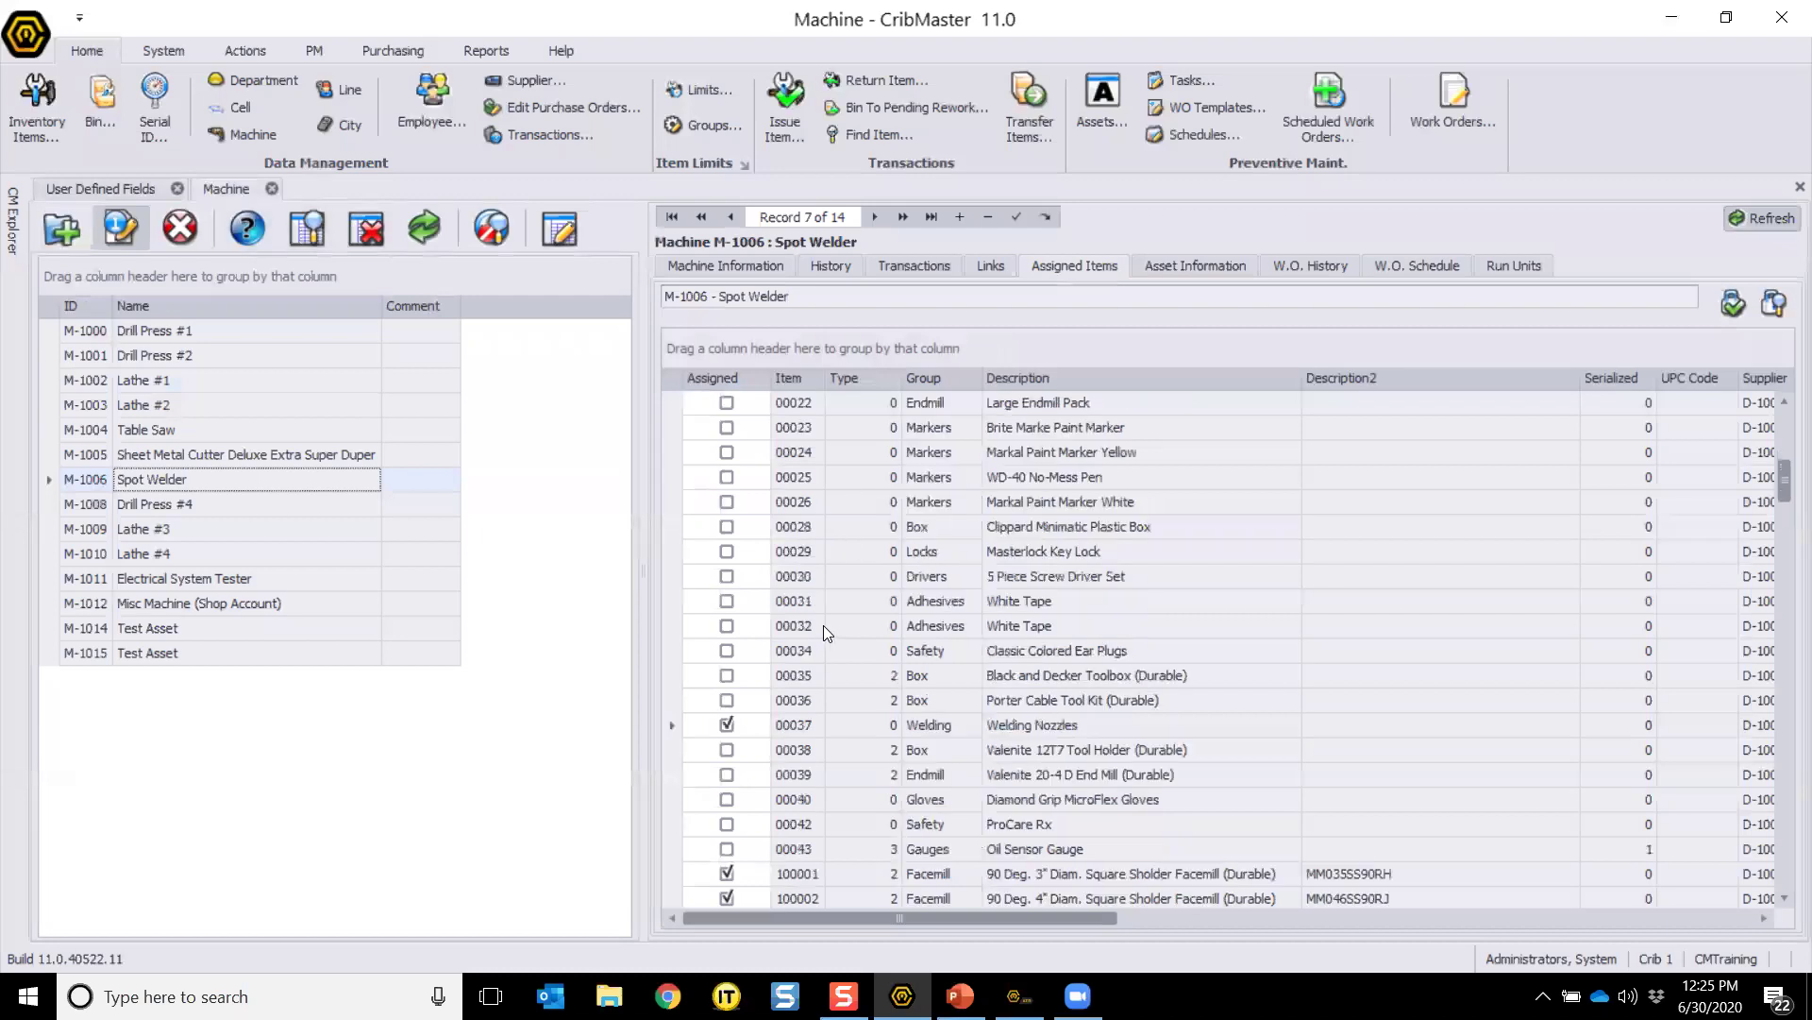
scroll(824, 625, "down", 2)
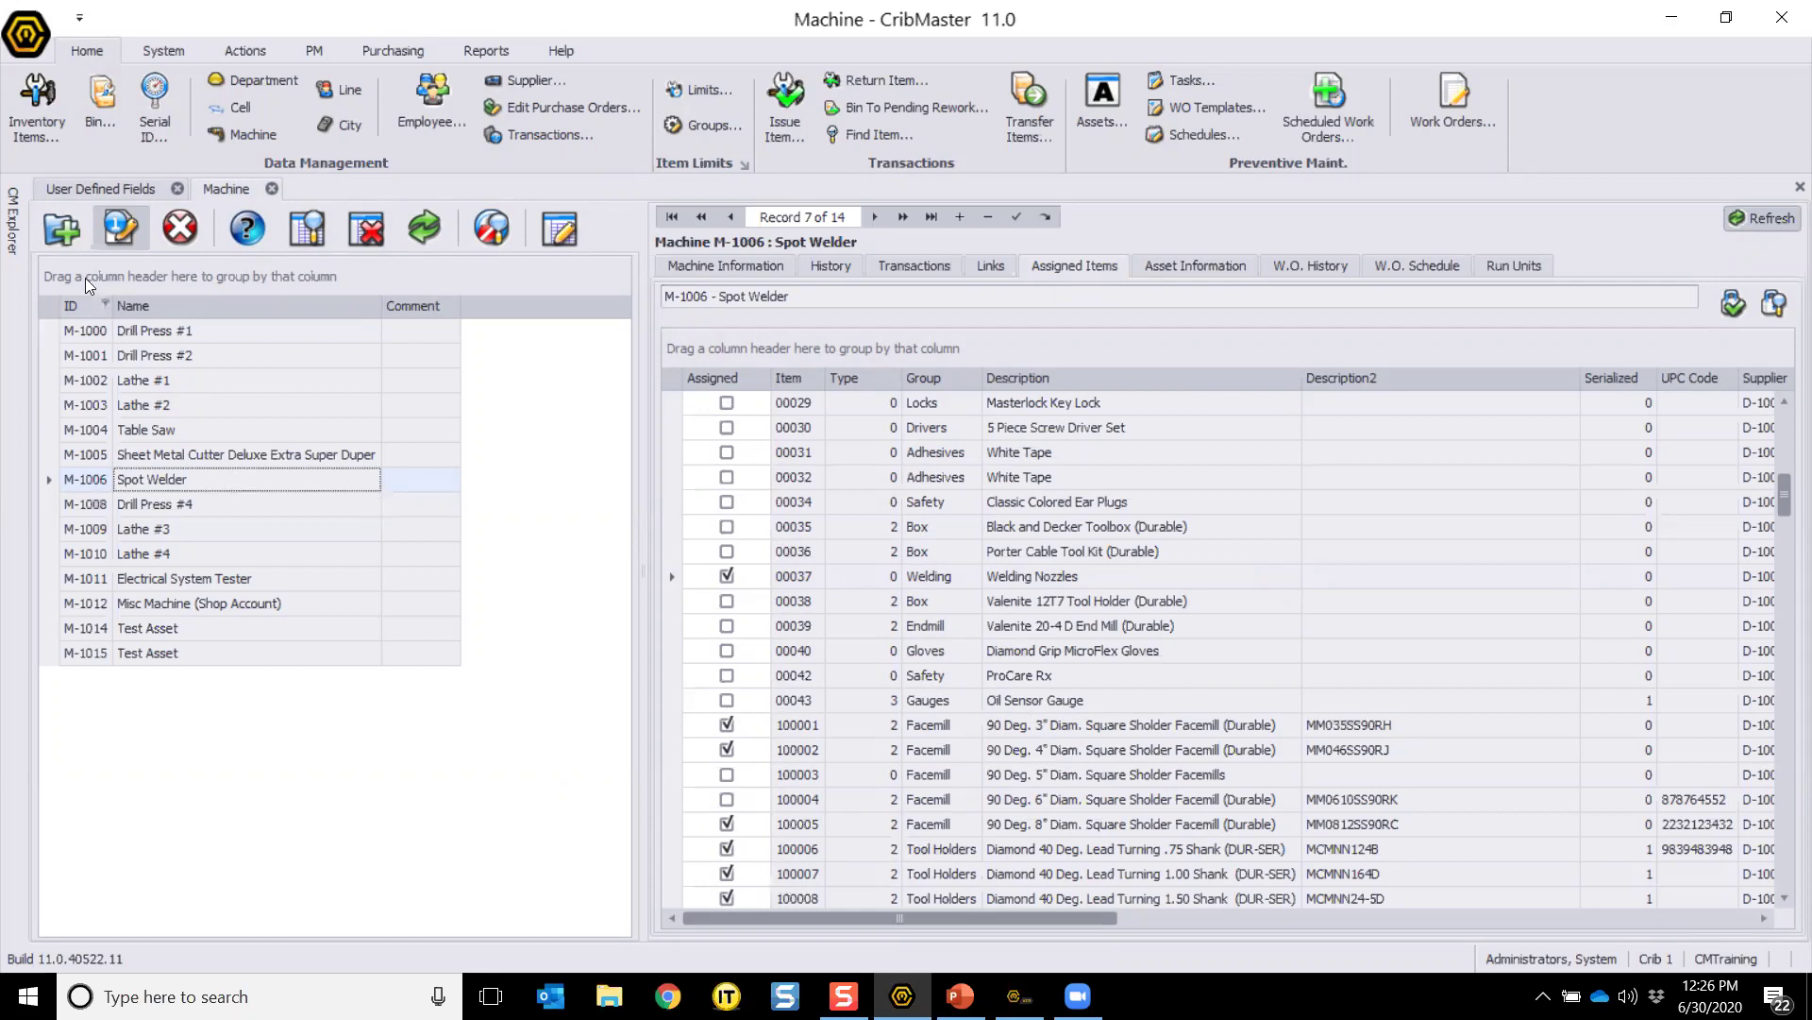
left_click(104, 233)
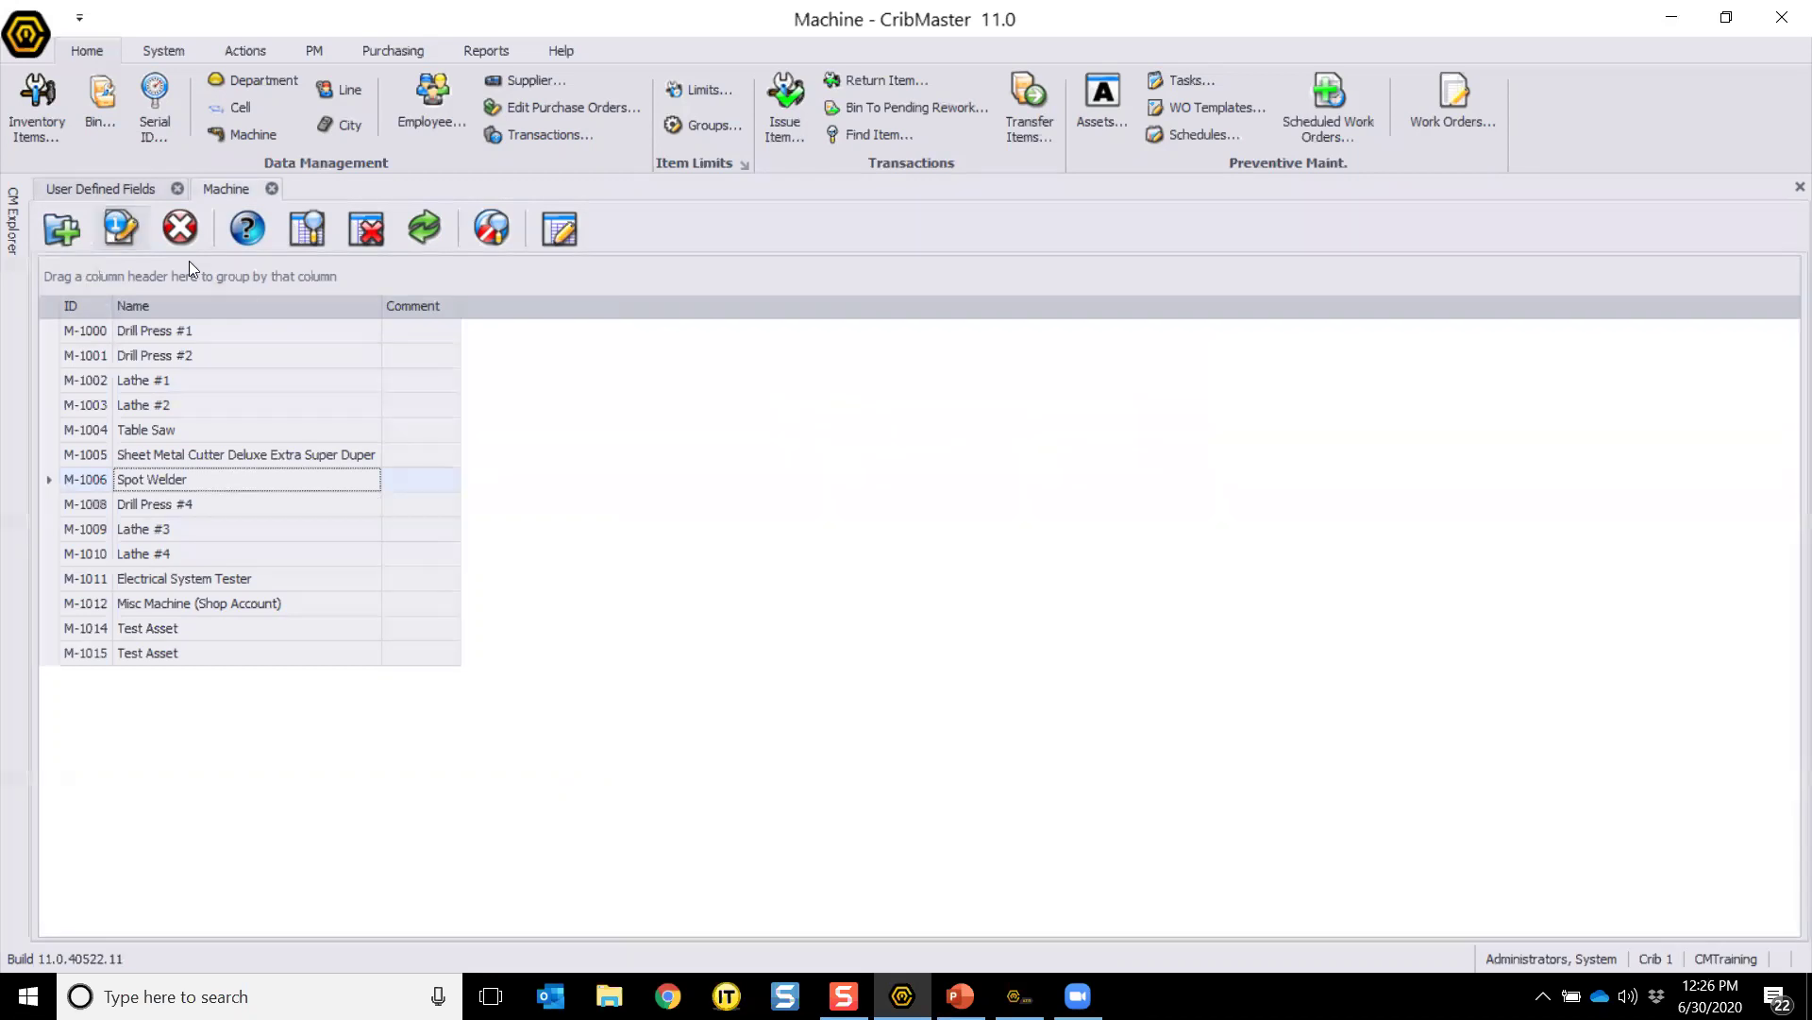
left_click(272, 189)
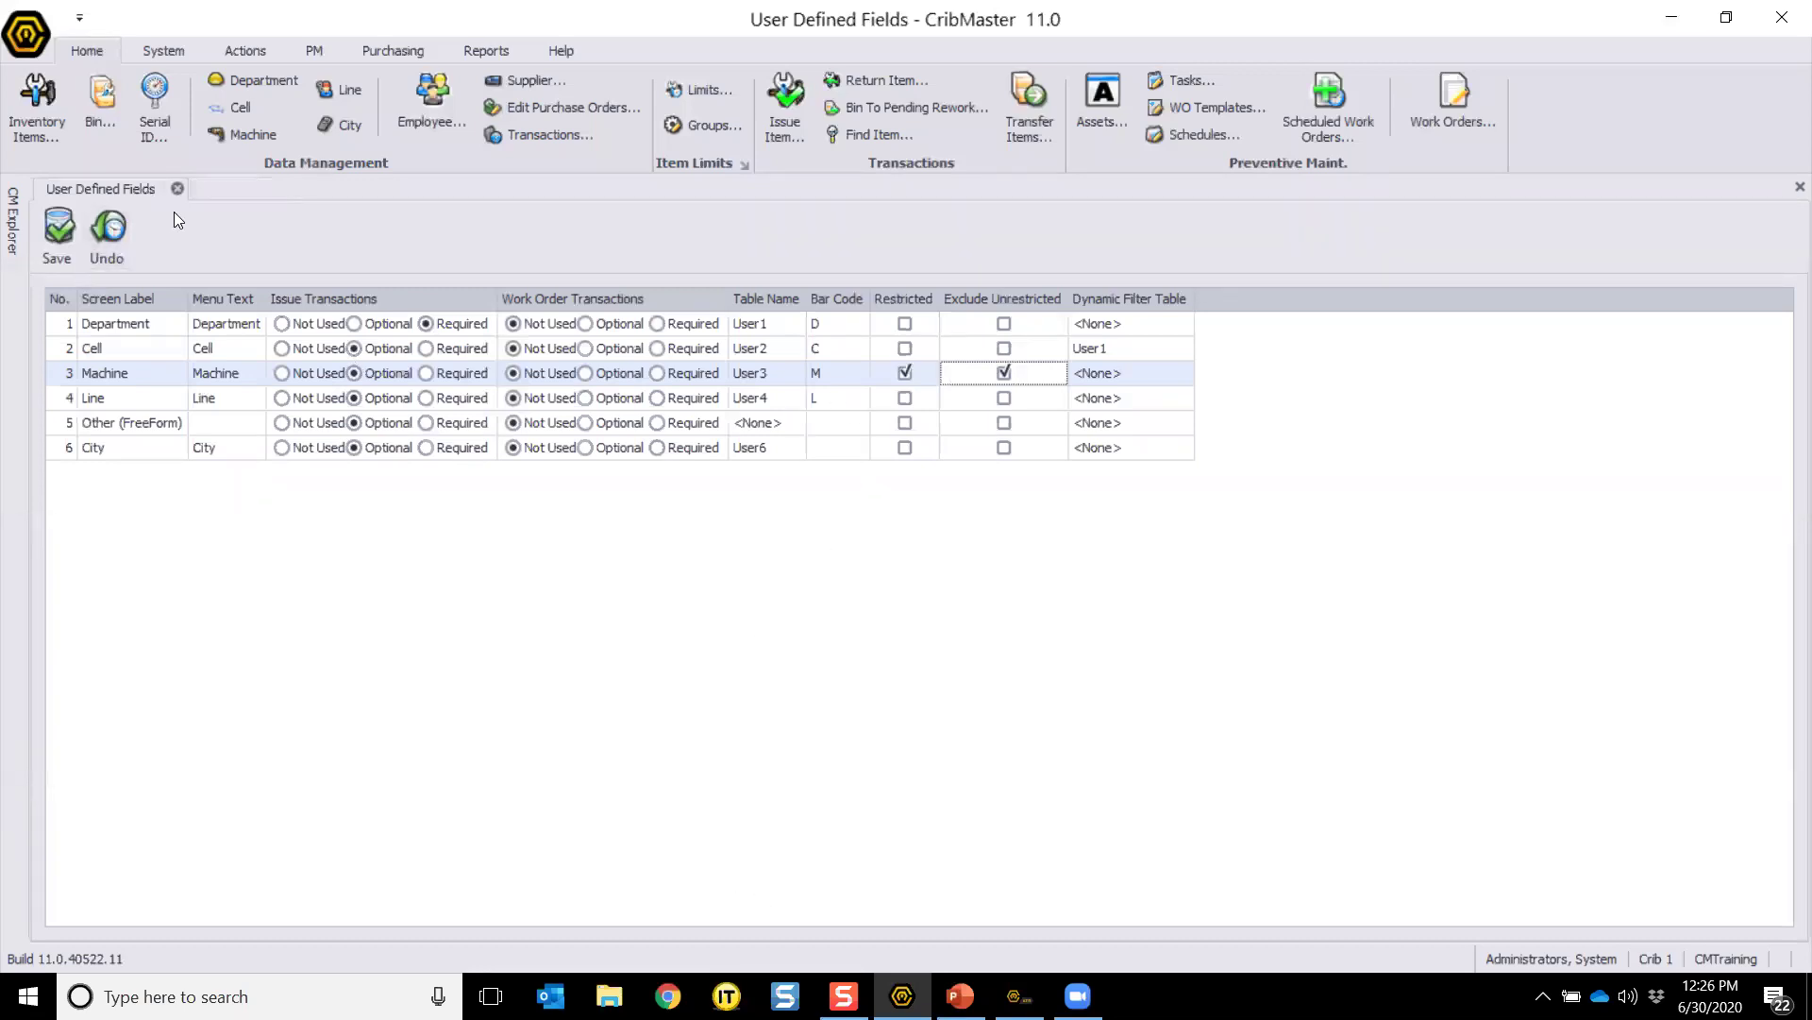
Step: Open the Site Profiles list and close User Defined Fields without saving its changes
left_click(161, 43)
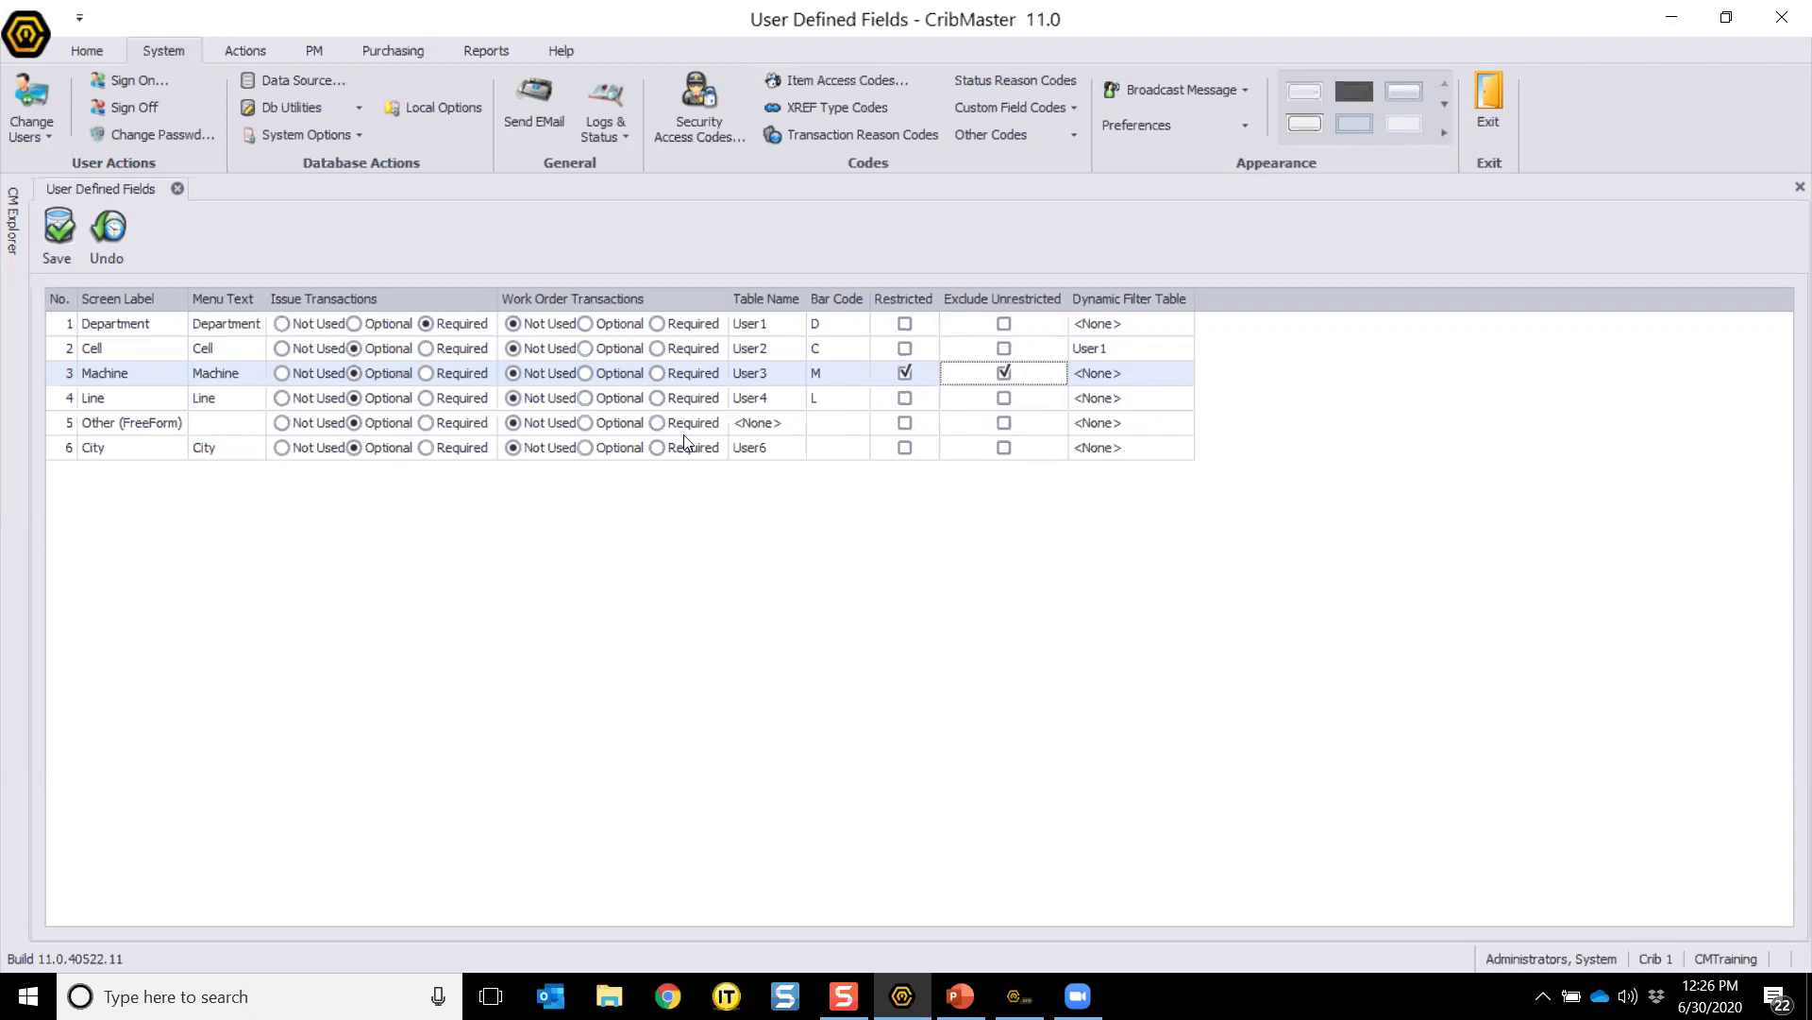
left_click(404, 46)
left_click(647, 104)
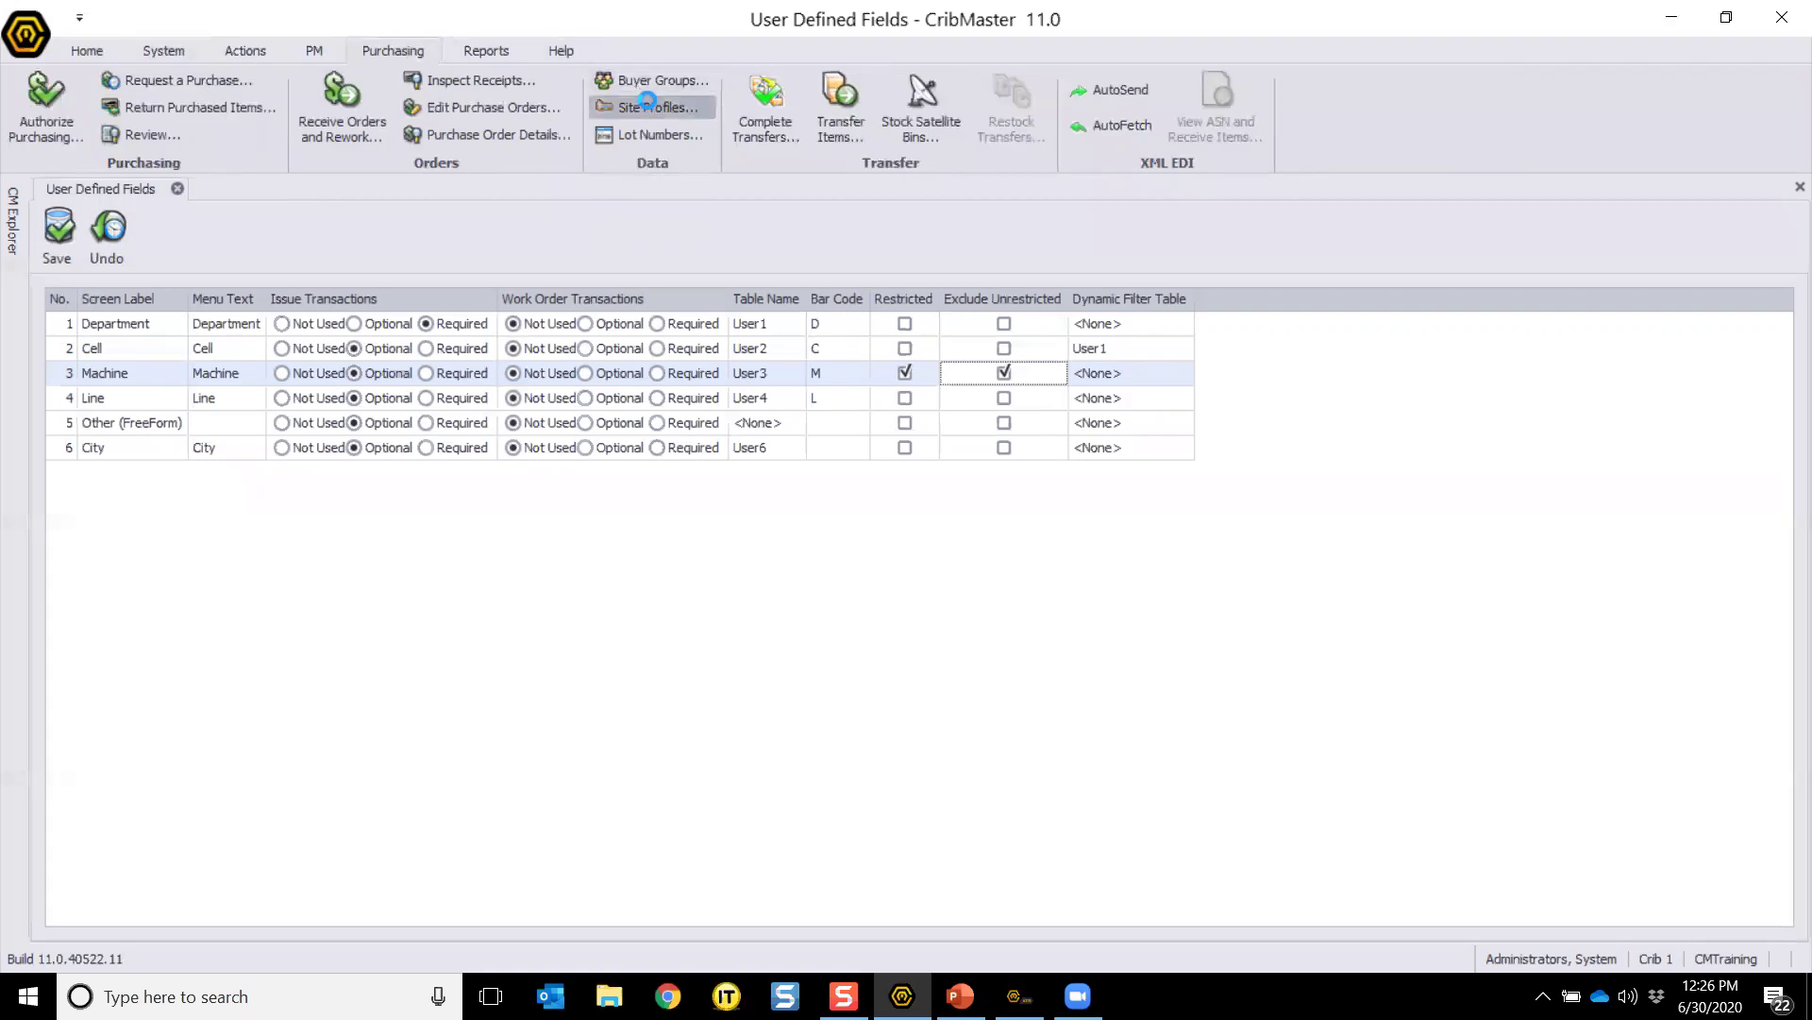
left_click(177, 189)
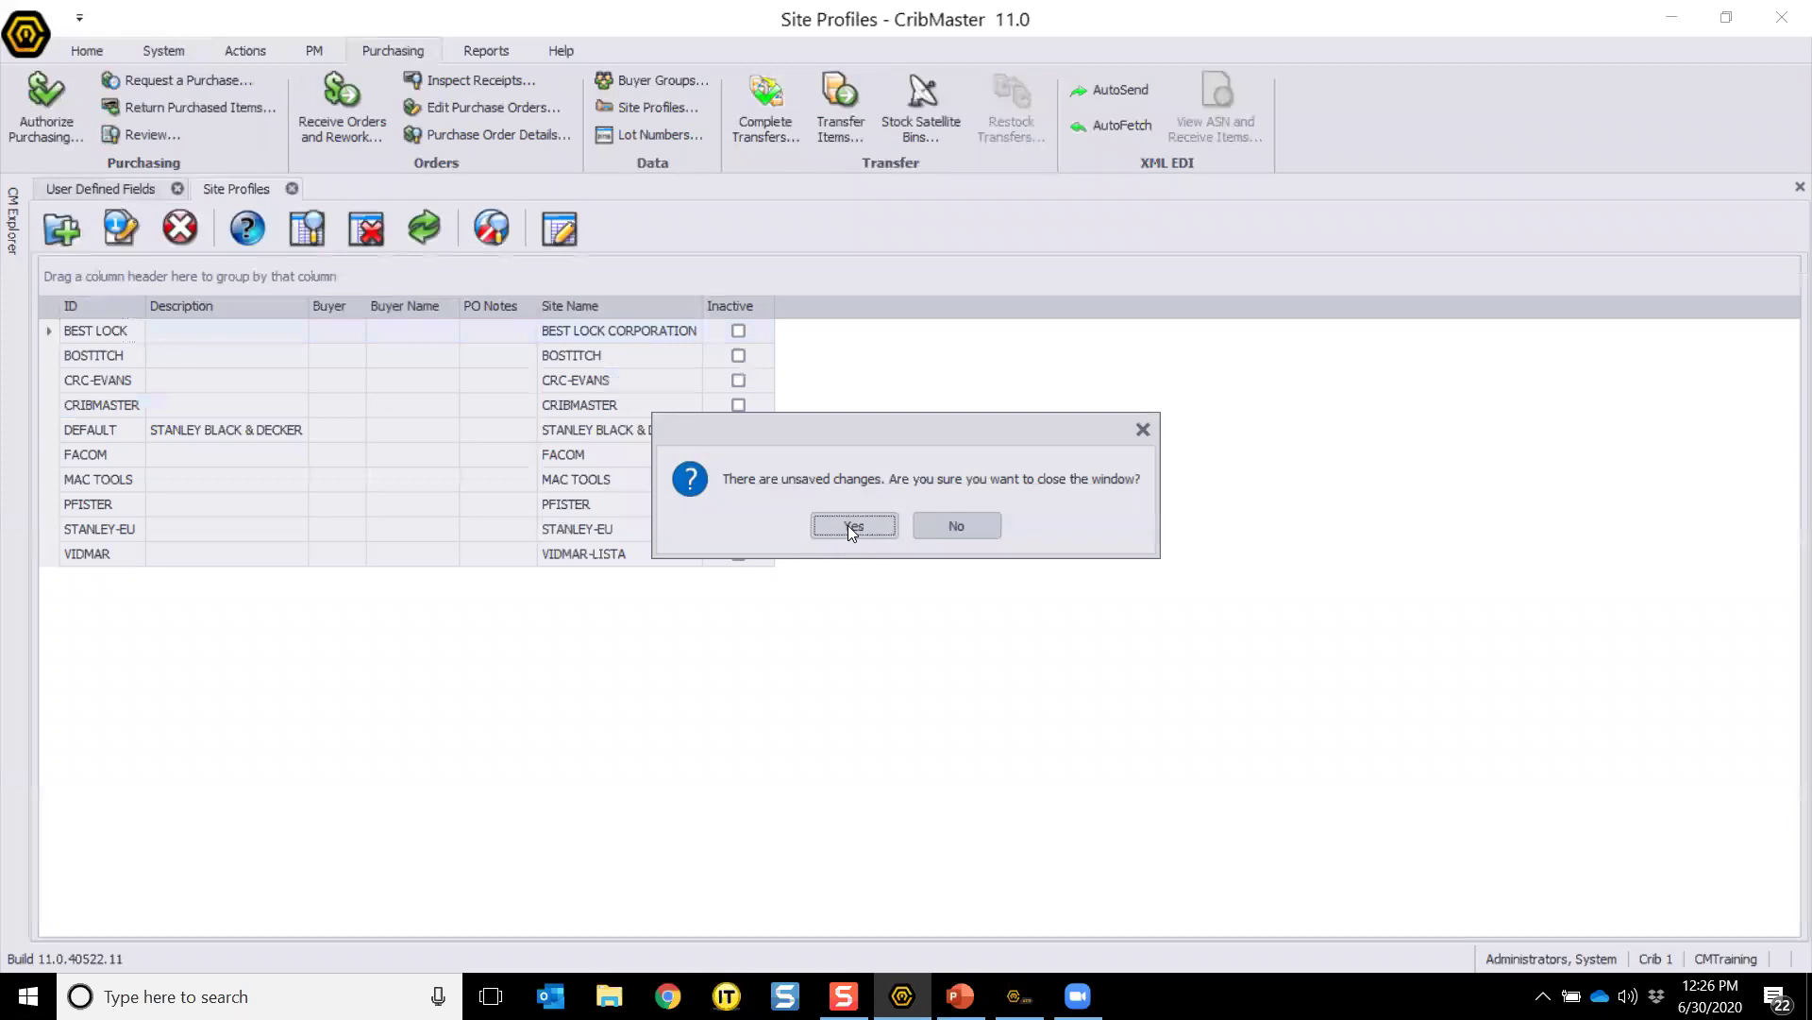
left_click(848, 525)
Step: Open the FACOM site profile, enable overriding the user-defined field configuration for this site, and save the record
left_click(184, 460)
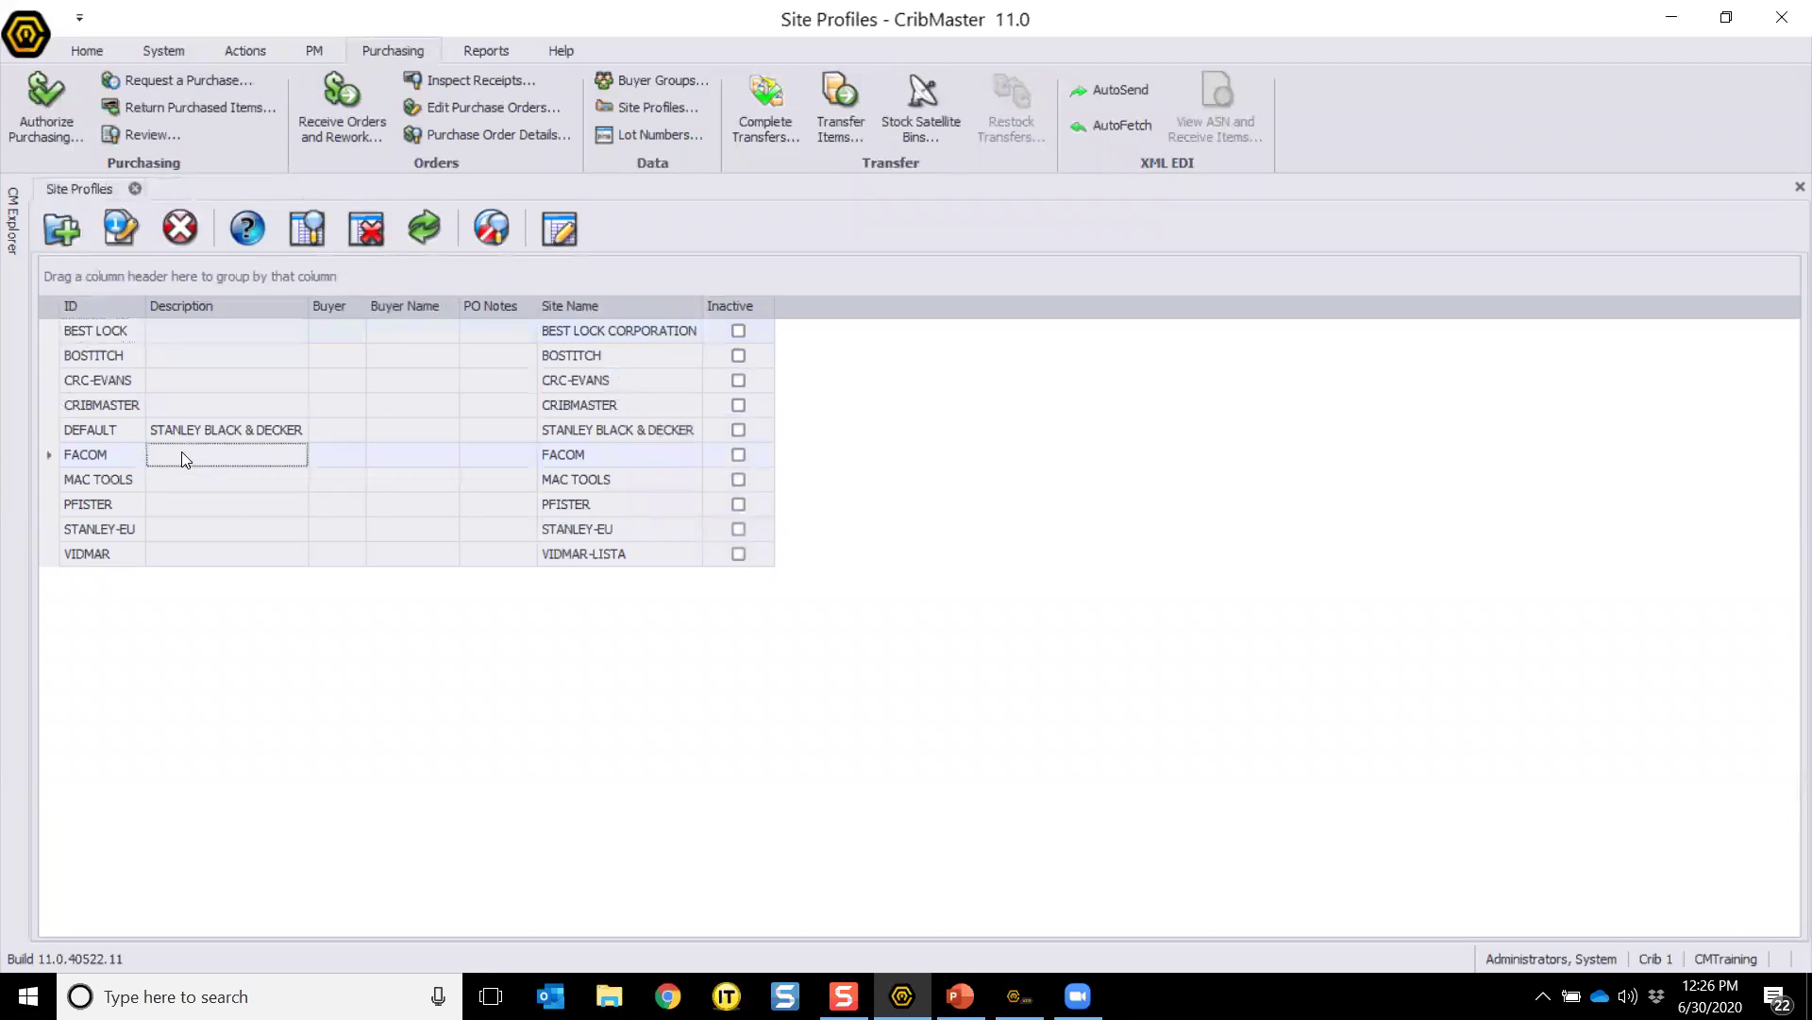
double_click(182, 454)
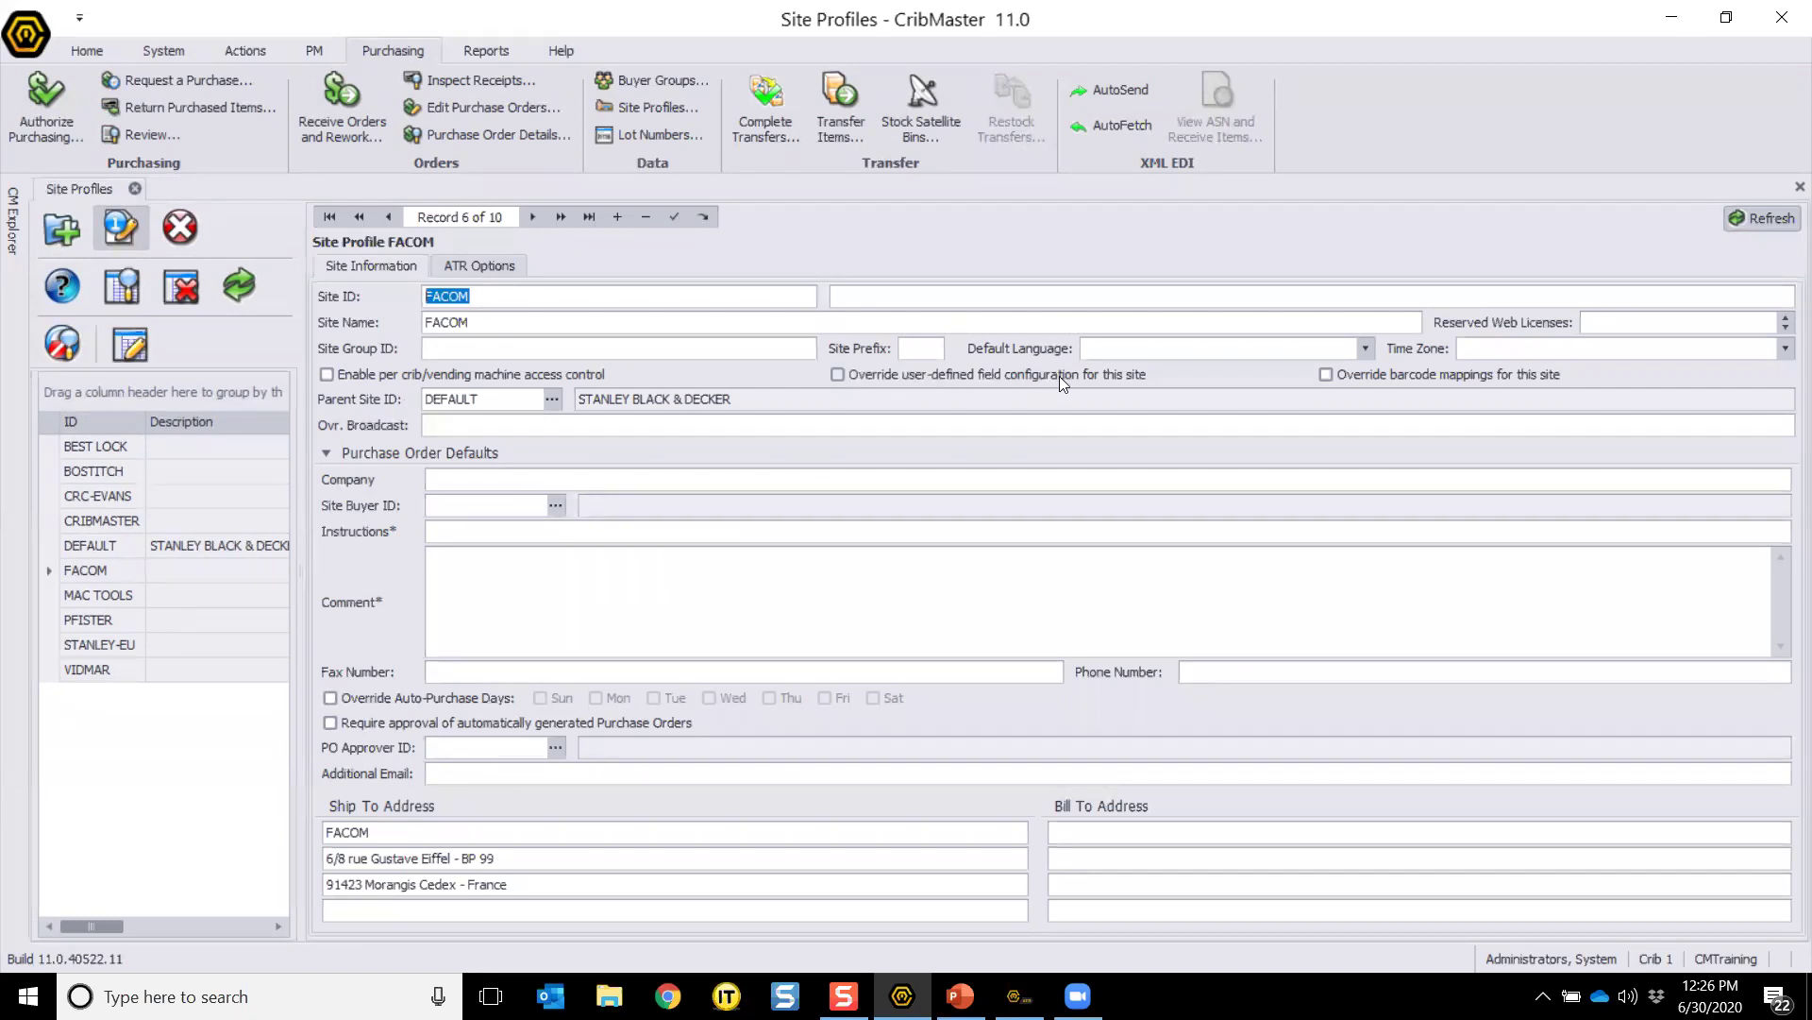
left_click(836, 375)
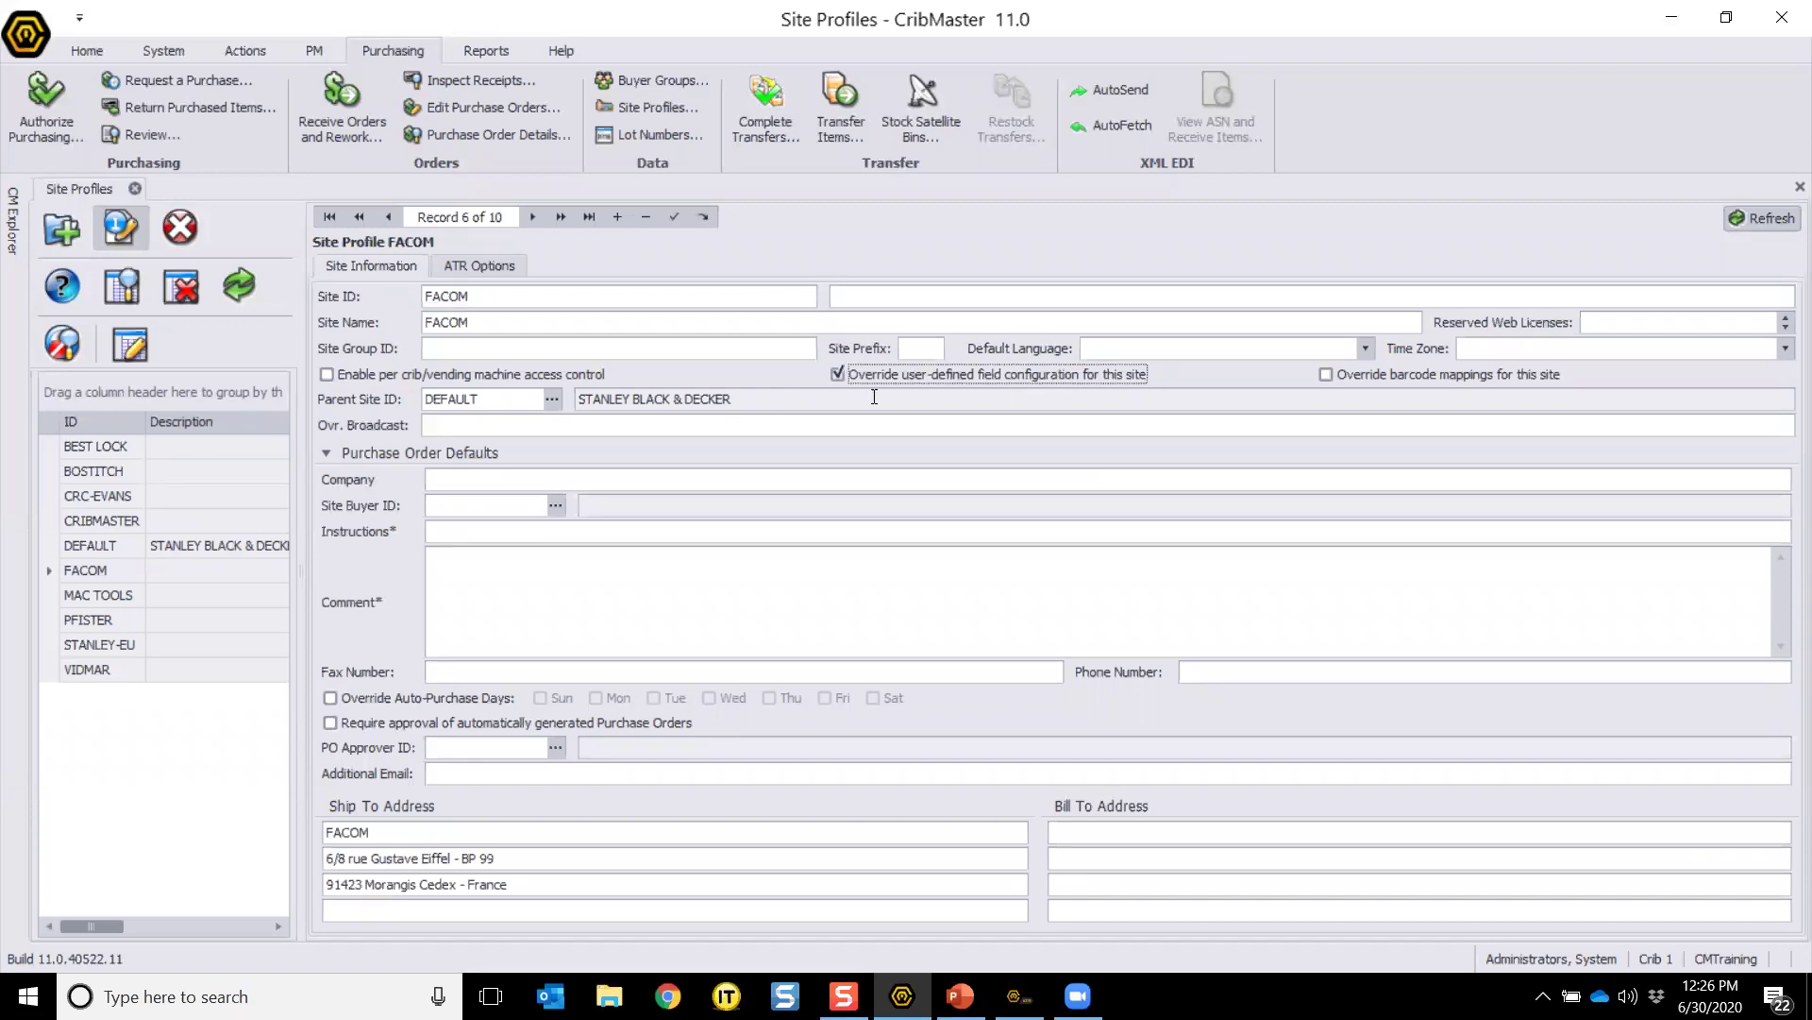
left_click(672, 217)
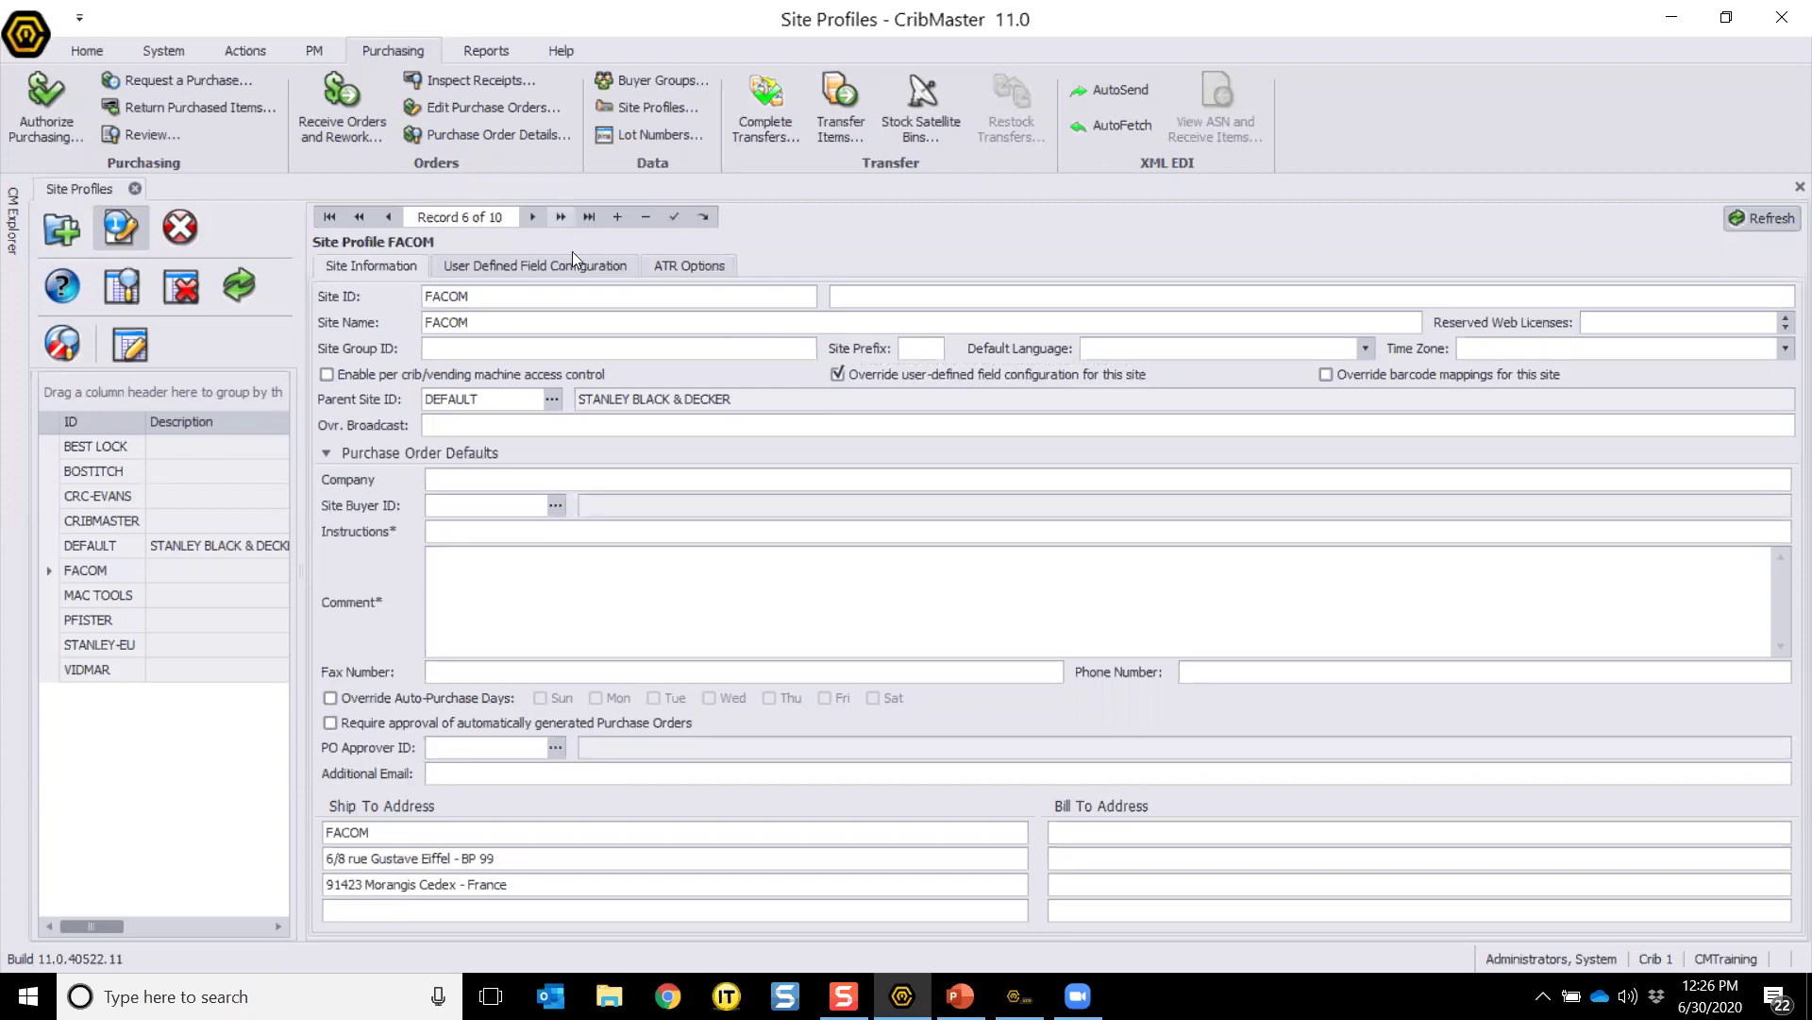
Step: Override the Department screen label with Section in the FACOM site's User Defined Field Configuration
left_click(483, 268)
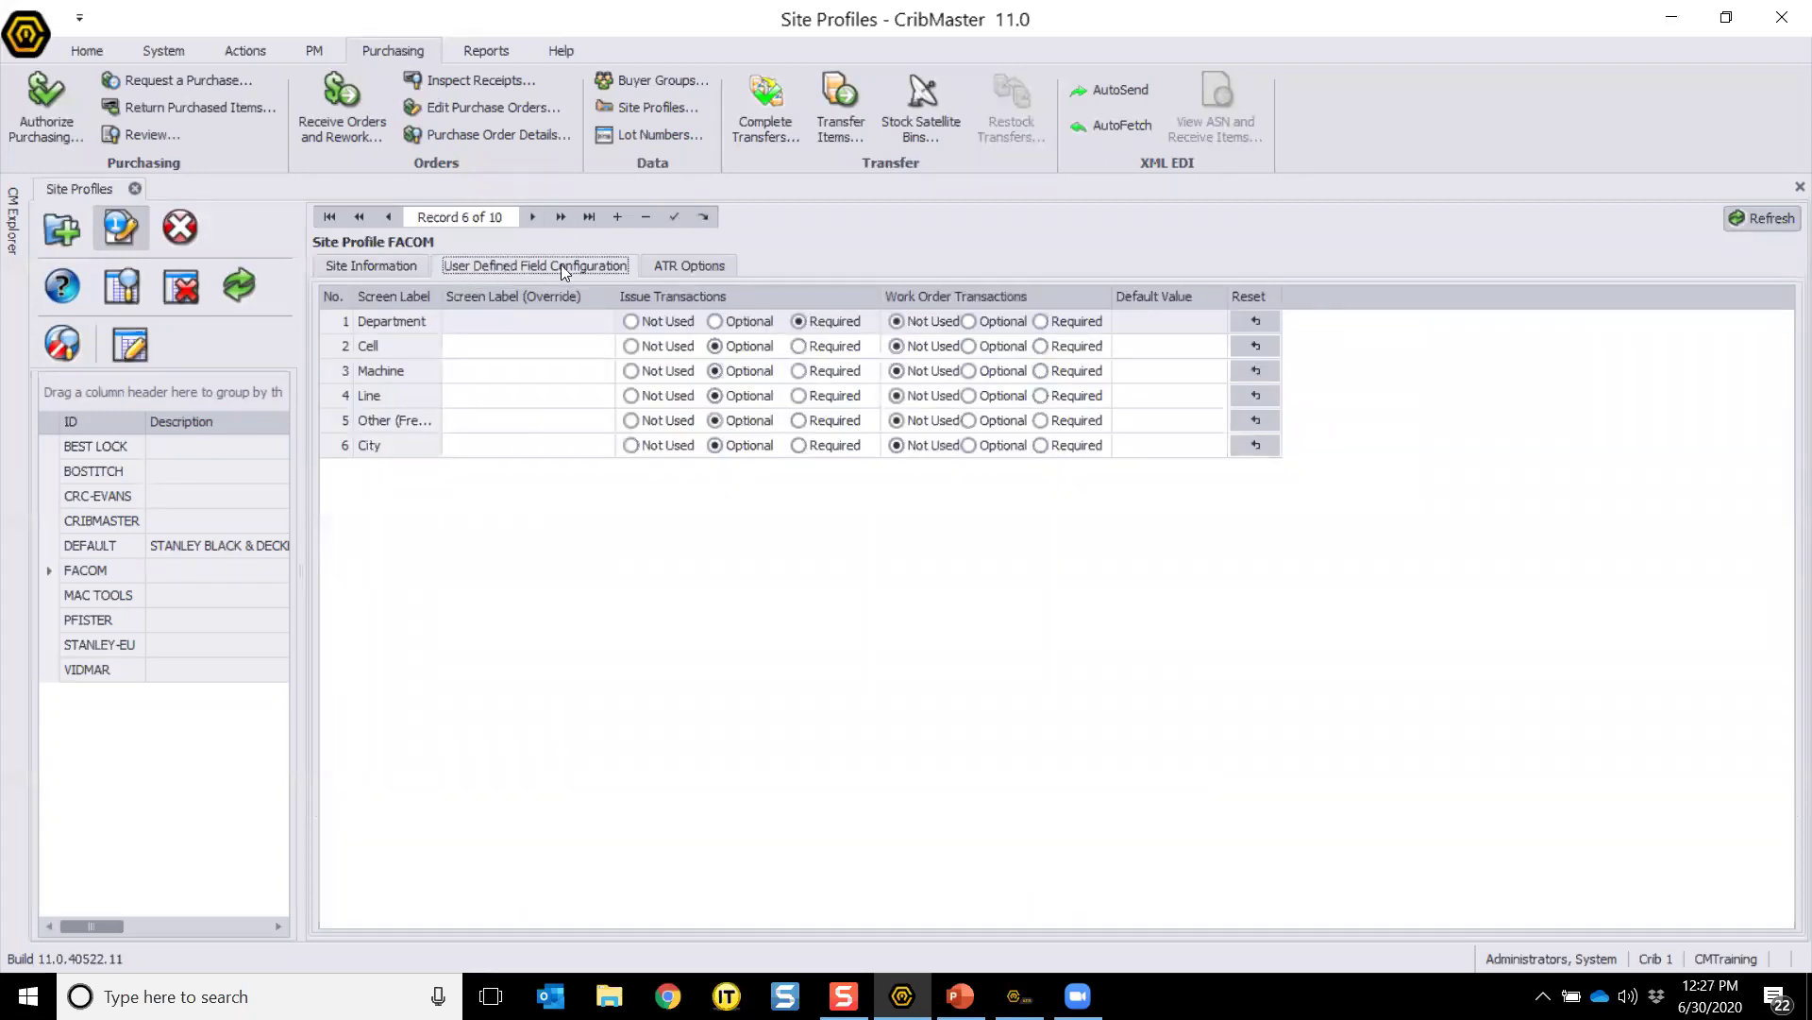
left_click(502, 328)
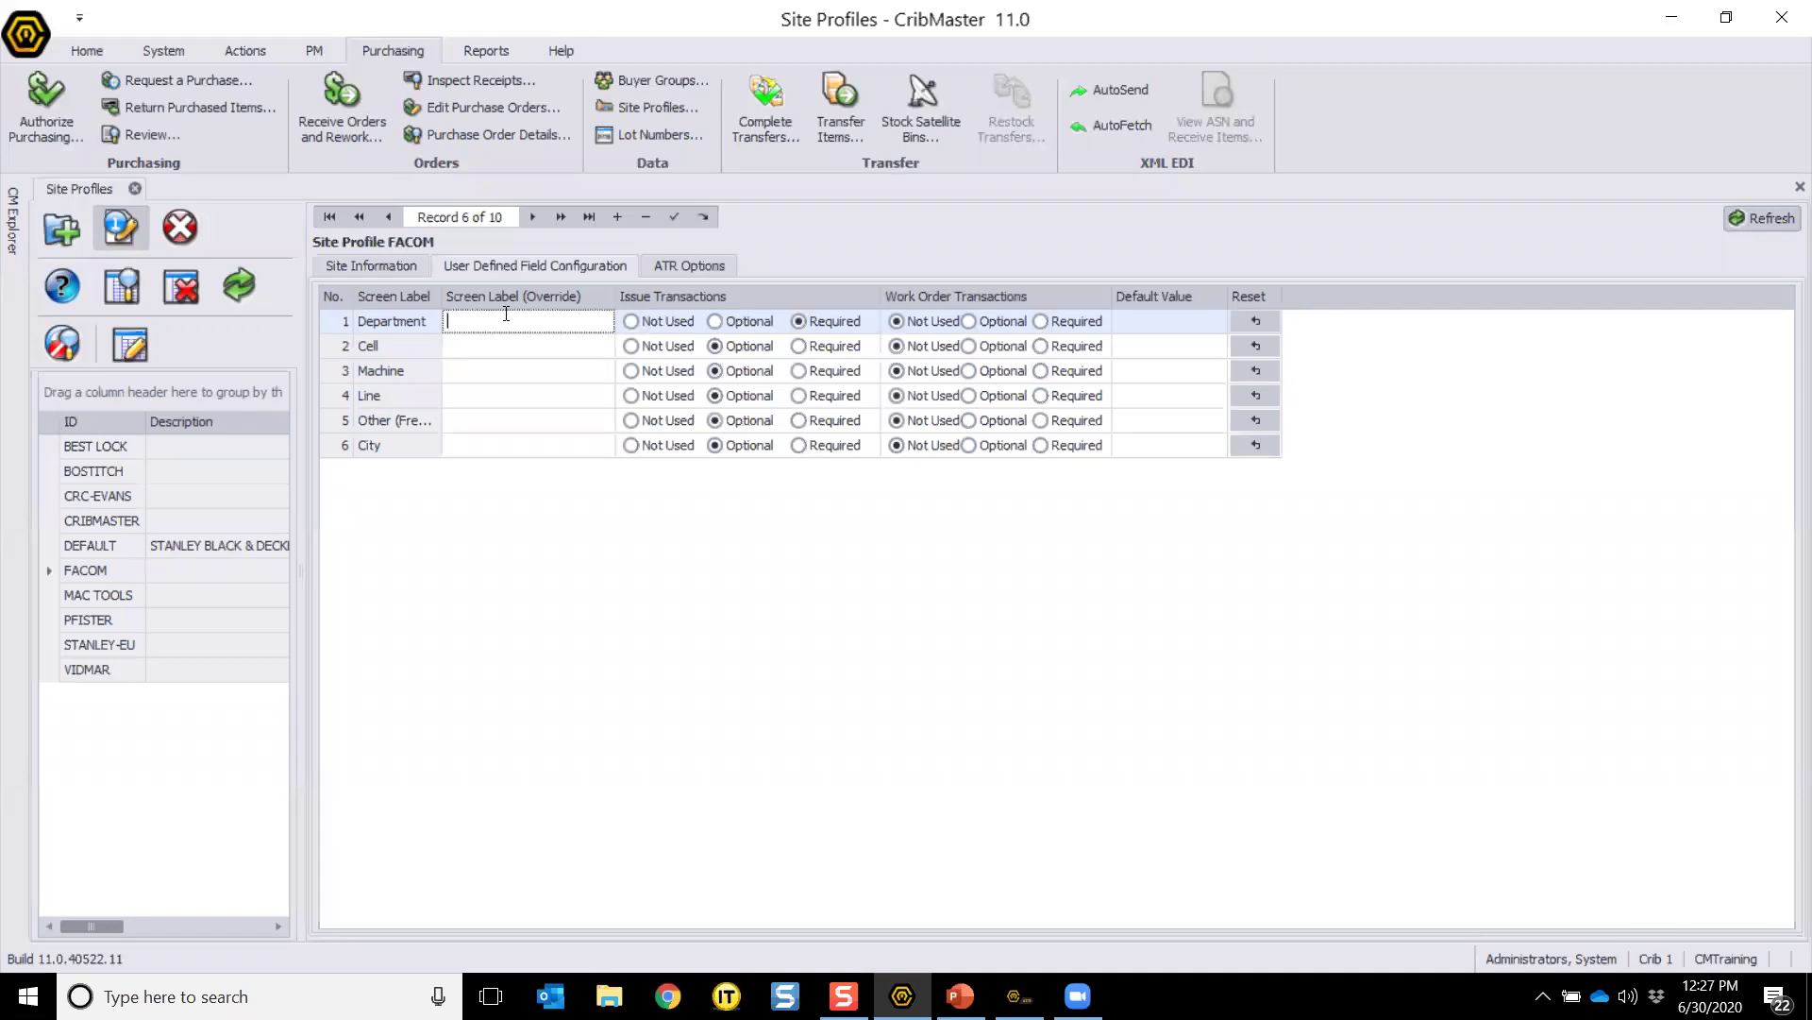
type("Section")
left_click(540, 340)
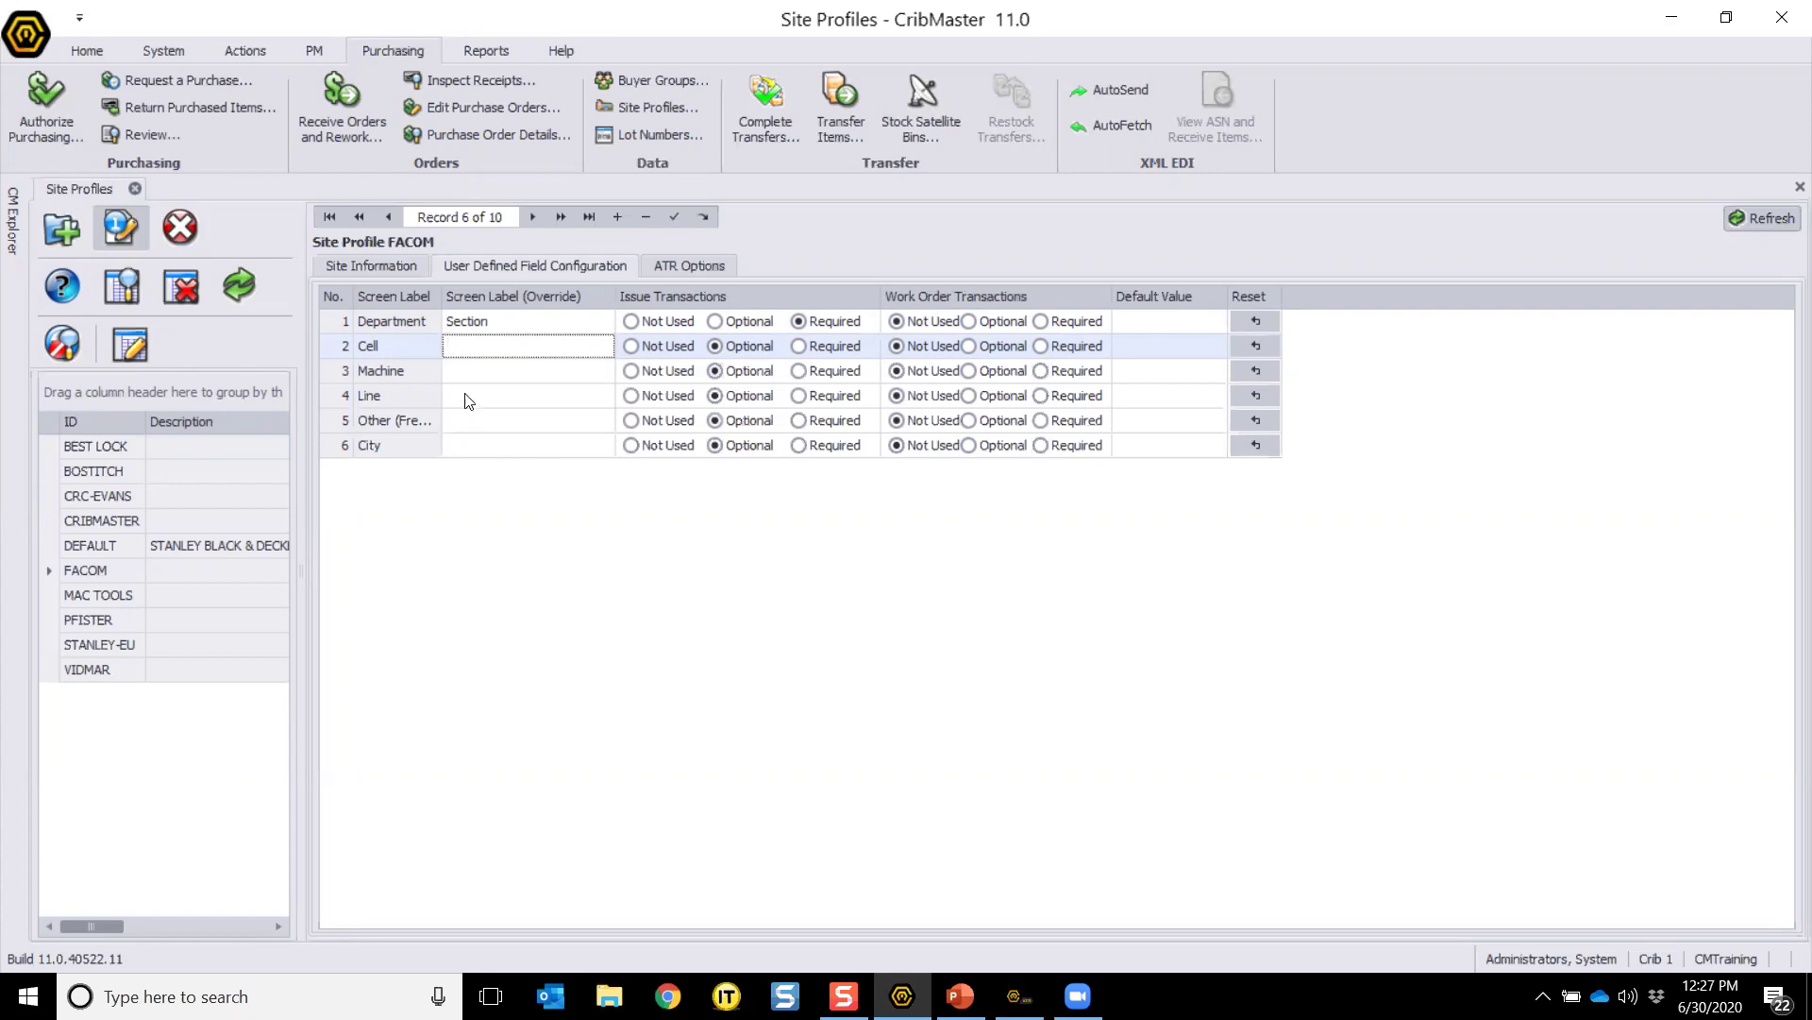
Step: Examine the screen label override fields available for Department, Cell, Machine, Line, Other and City on the FACOM site
left_click(463, 369)
left_click(455, 349)
left_click(402, 325)
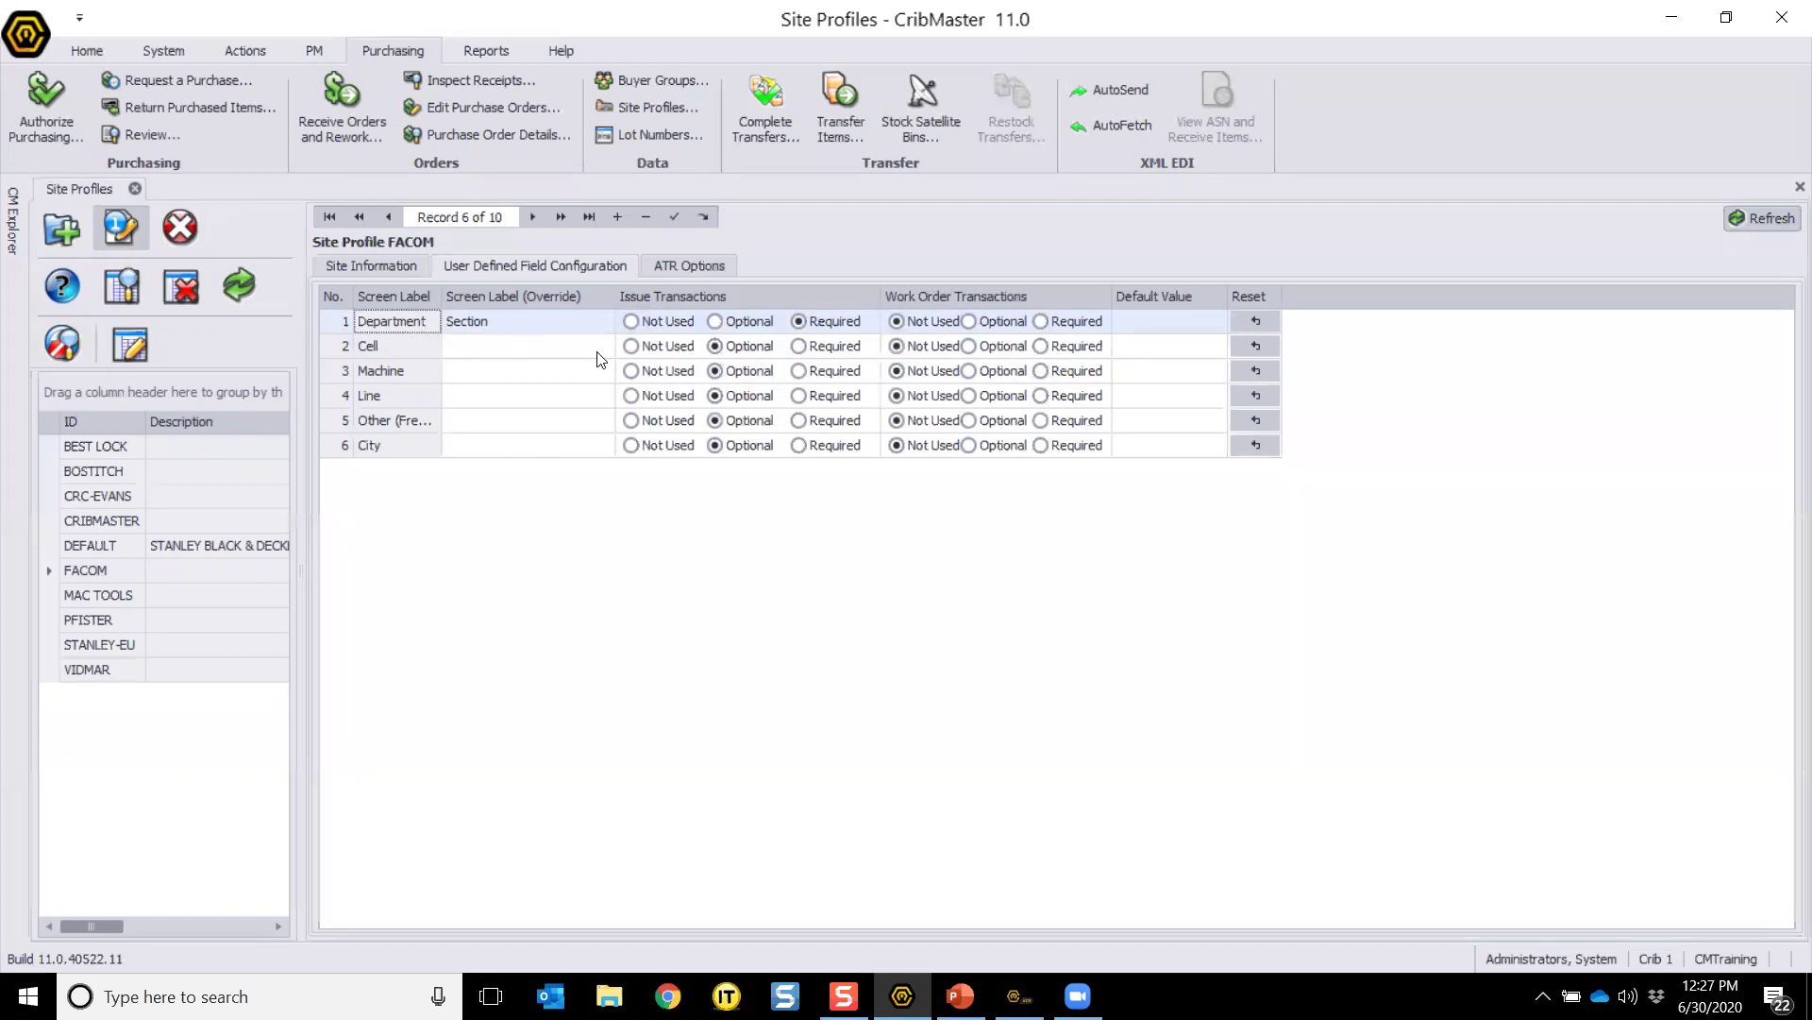
left_click(516, 346)
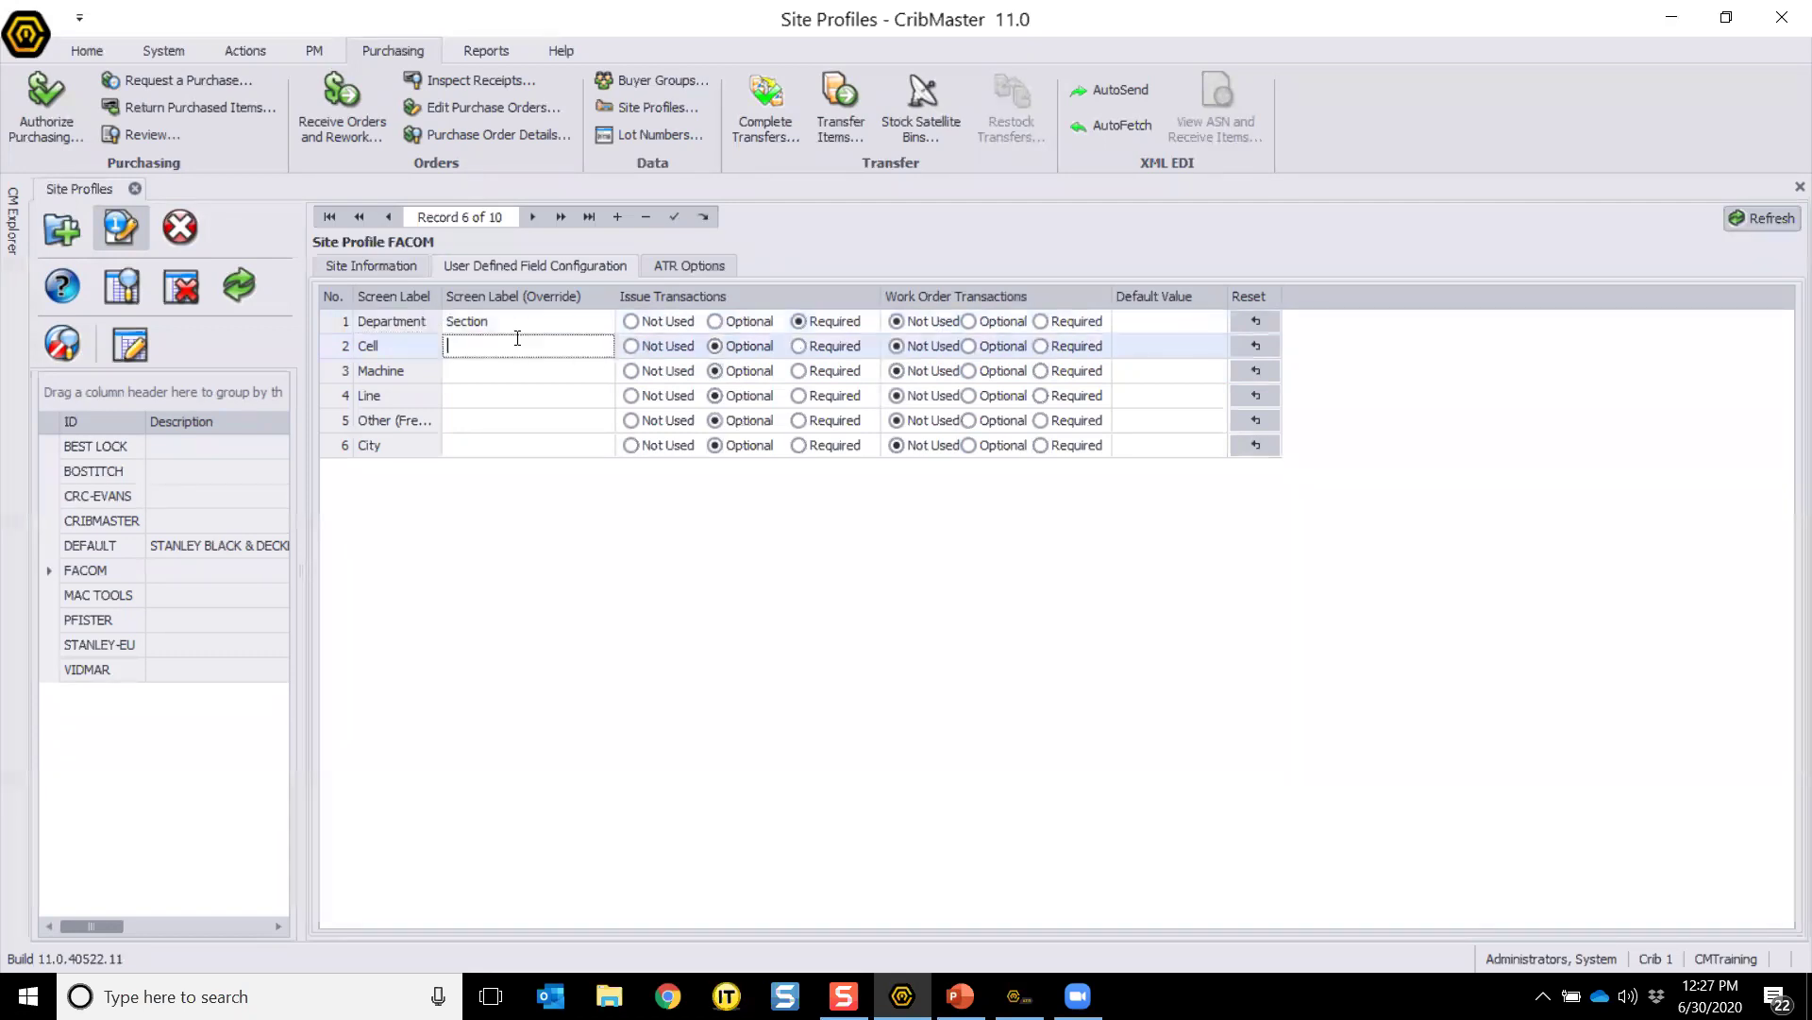
left_click(508, 373)
left_click(502, 395)
left_click(503, 419)
left_click(506, 443)
left_click(487, 348)
Step: Set the Department field's default value to D-1002 Jet Engine for FACOM, save, and close Site Profiles
left_click(1134, 318)
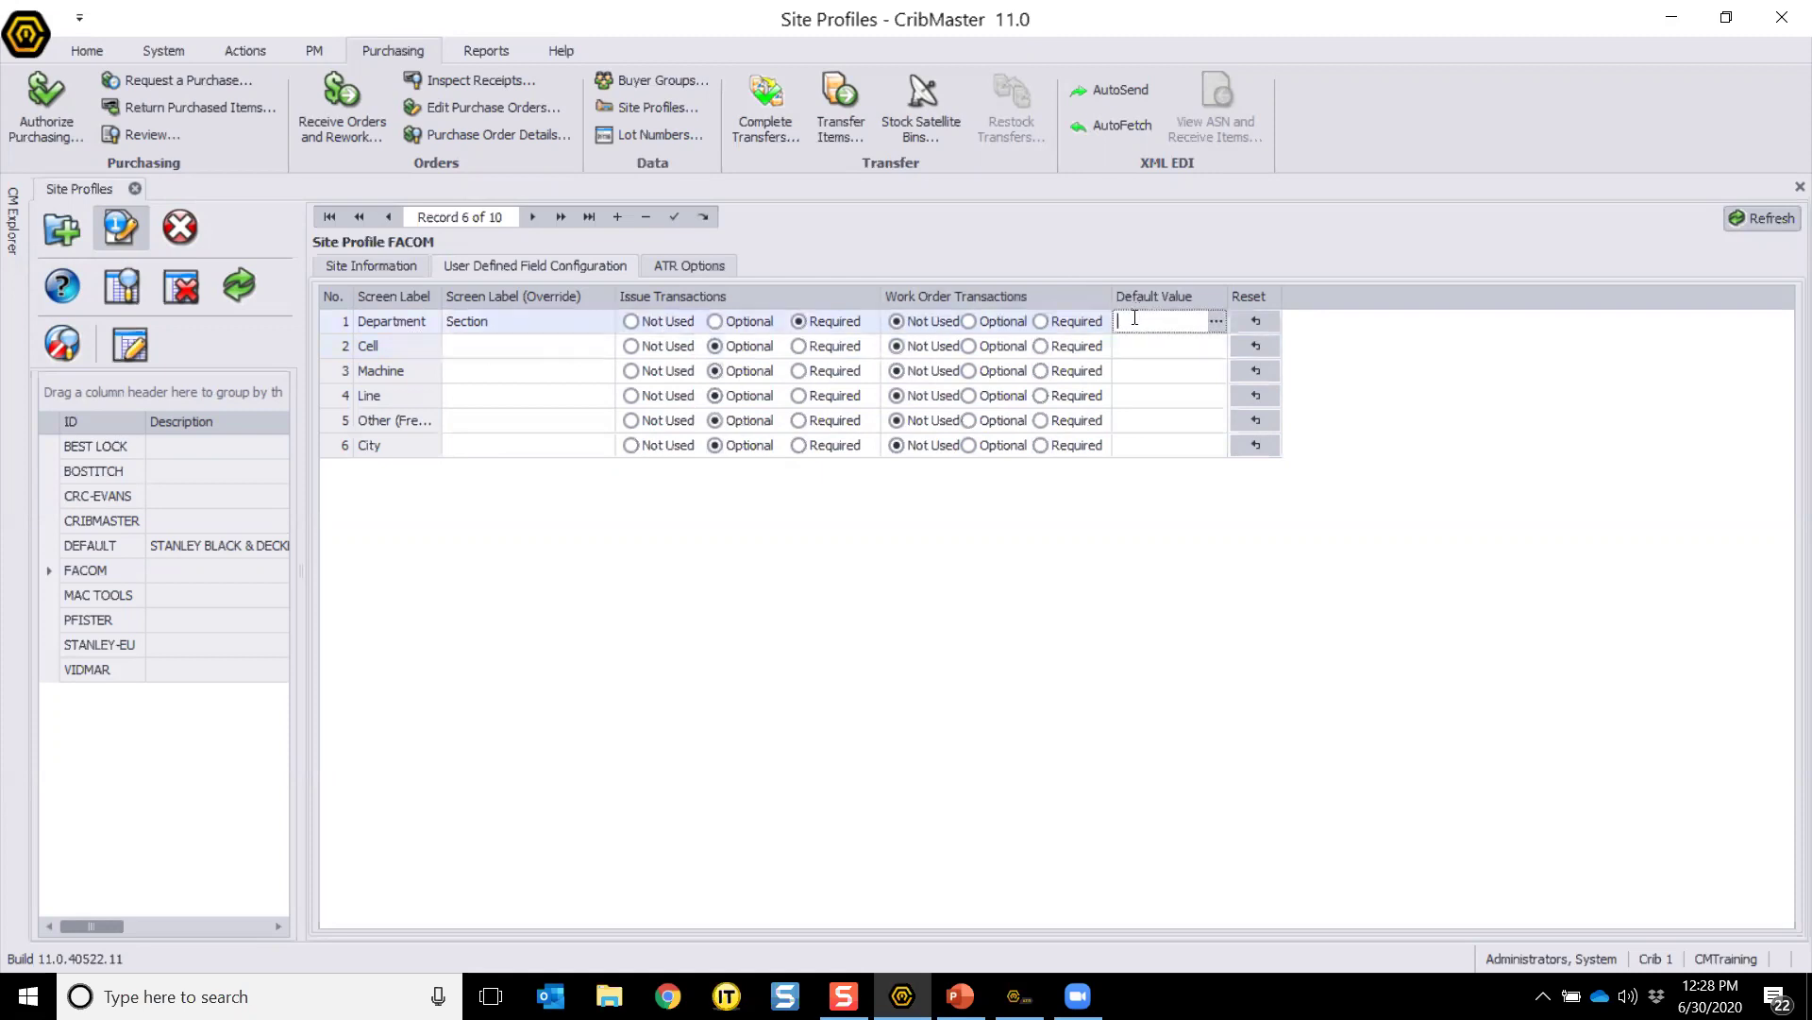
left_click(1216, 321)
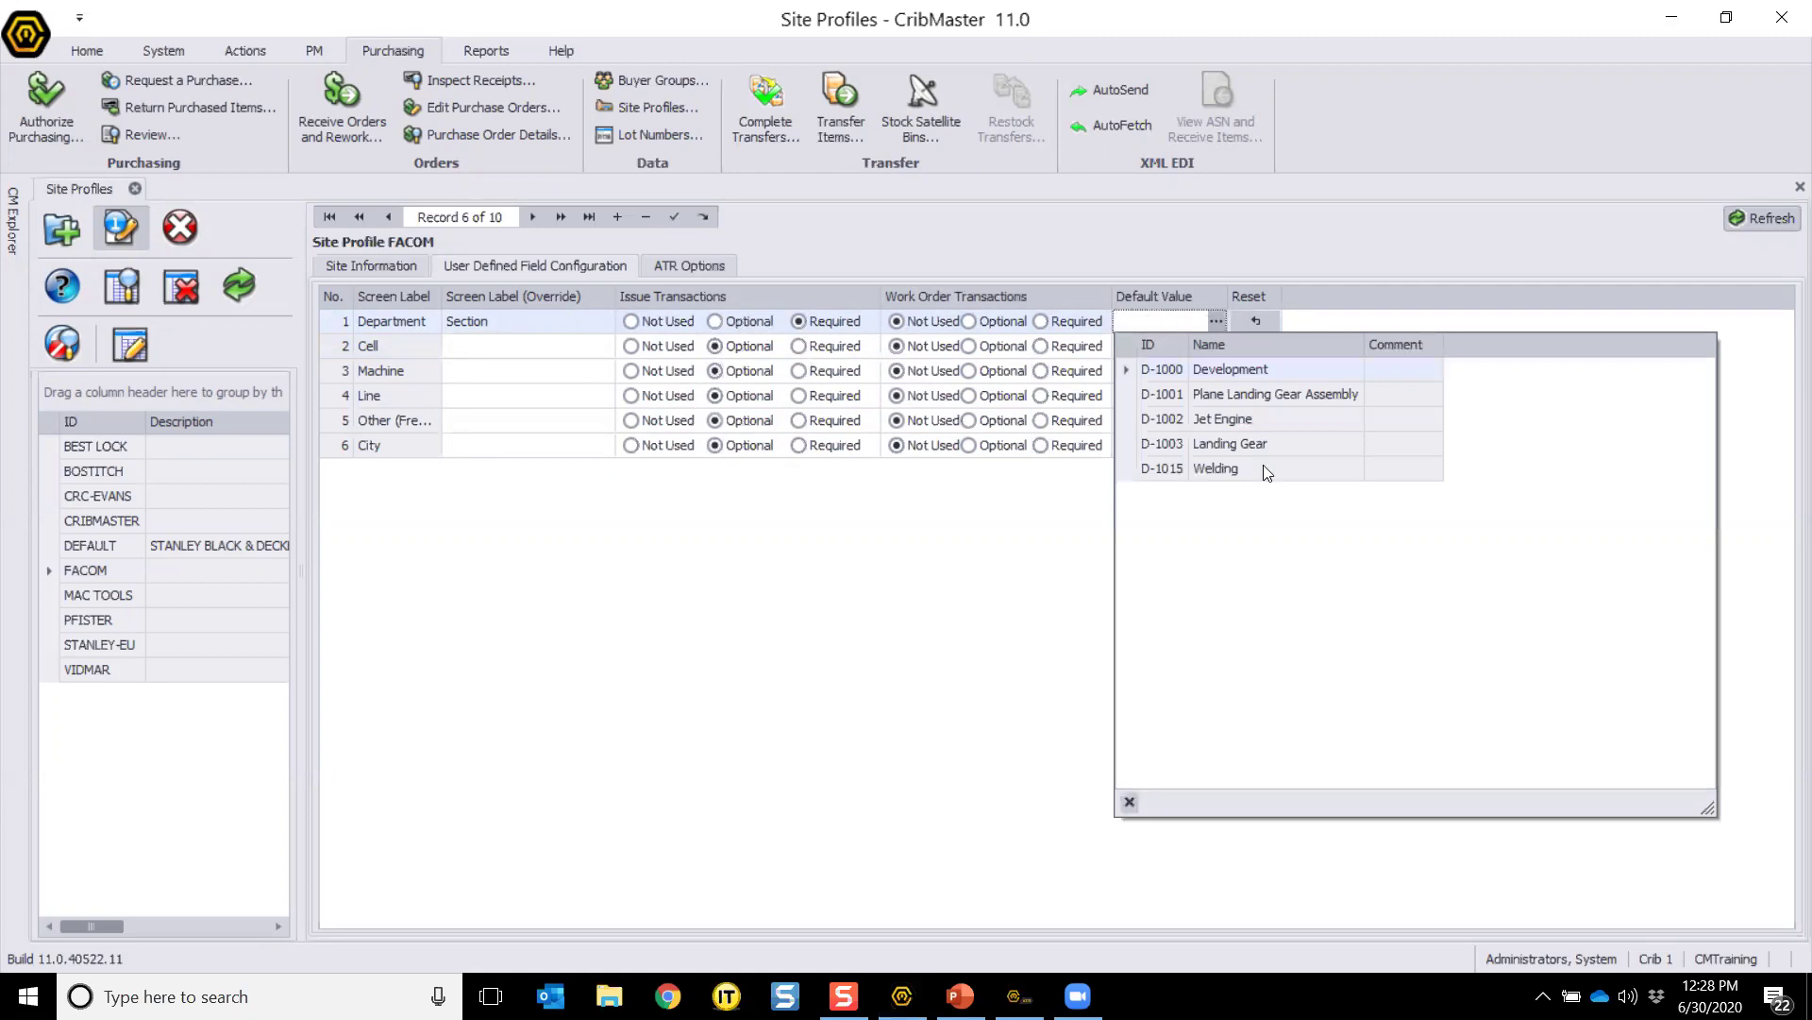
left_click(1244, 415)
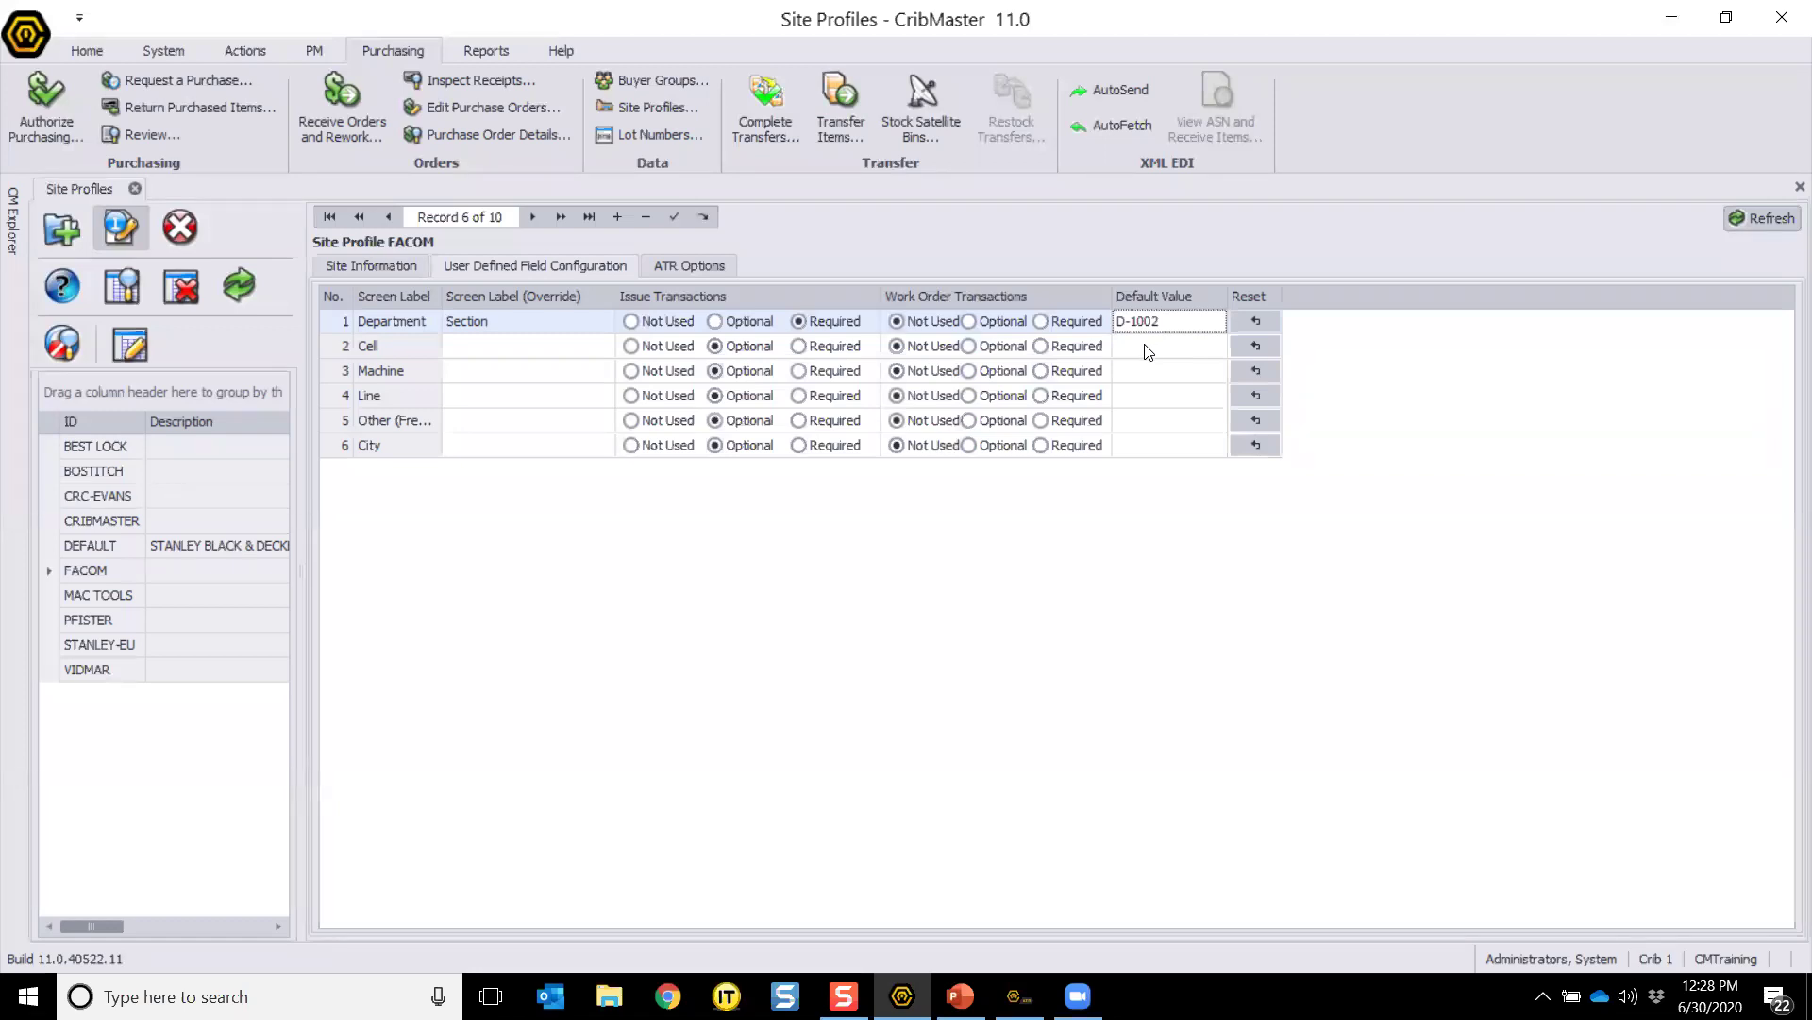
left_click(672, 221)
left_click(136, 188)
Step: Open the Crib/Bin Records and display the properties of crib 105 FACOM CM ToolBox
left_click(85, 44)
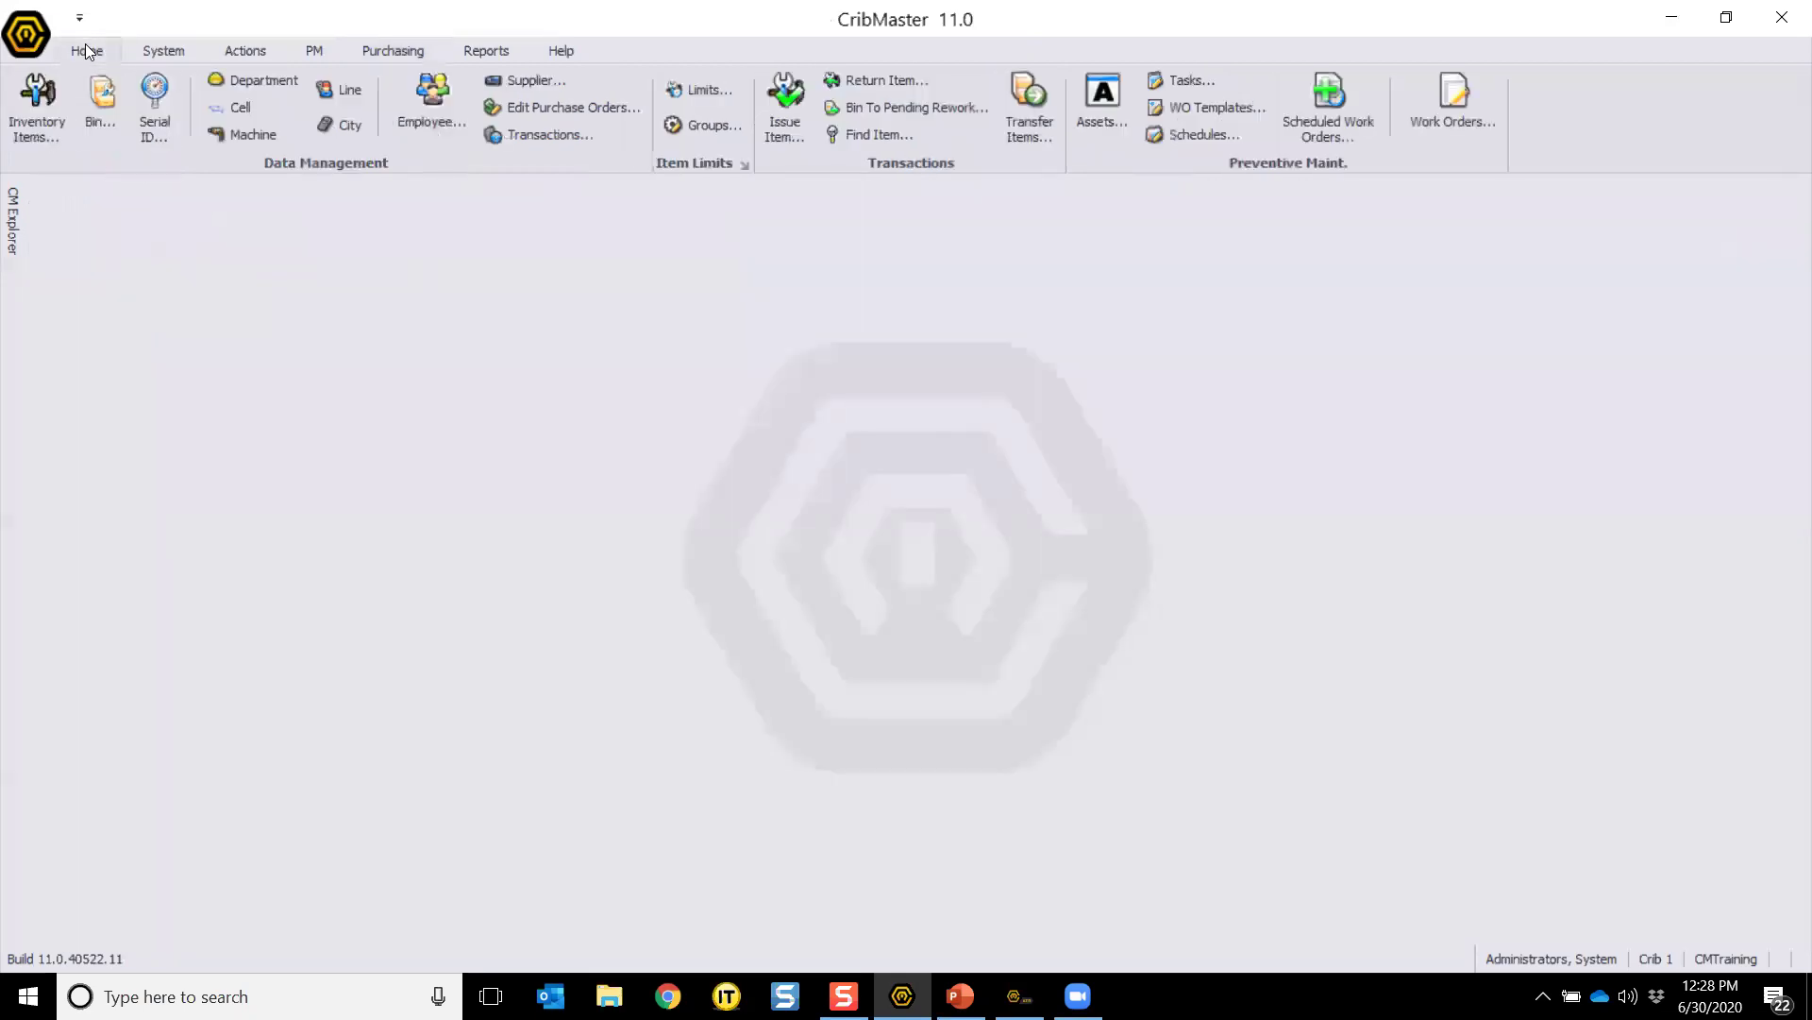
left_click(102, 99)
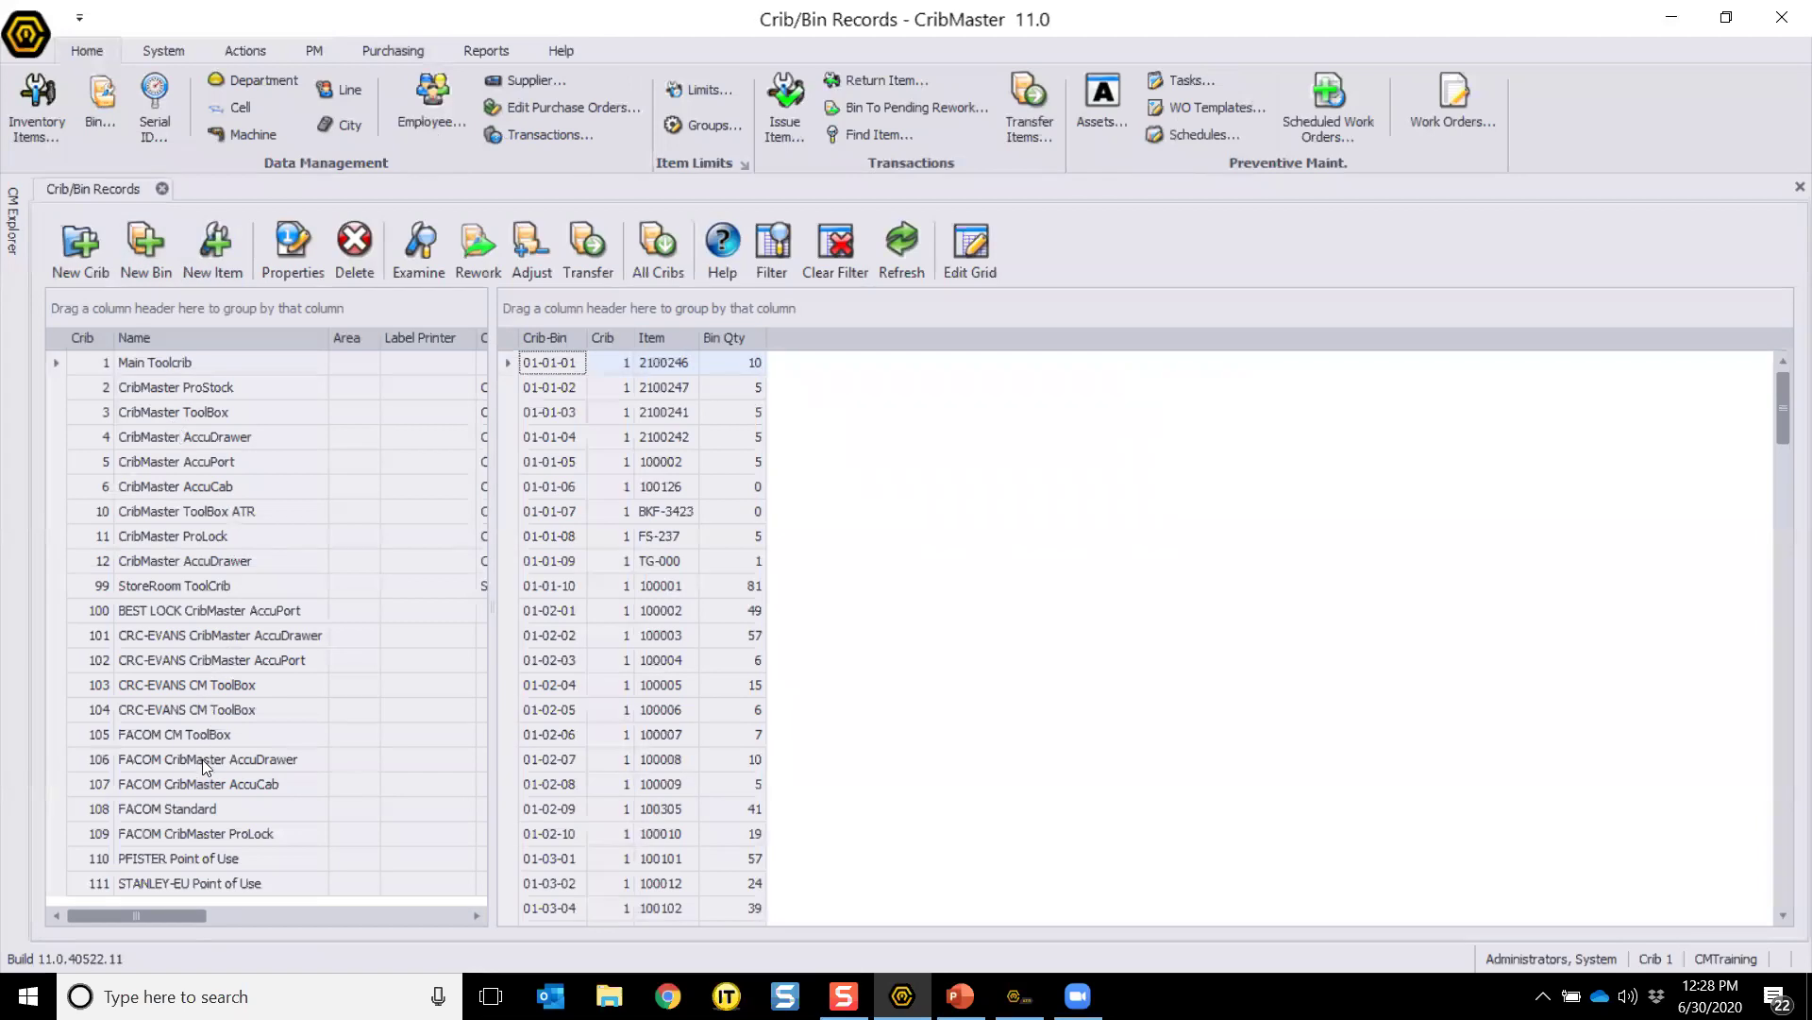
left_click(200, 734)
double_click(287, 725)
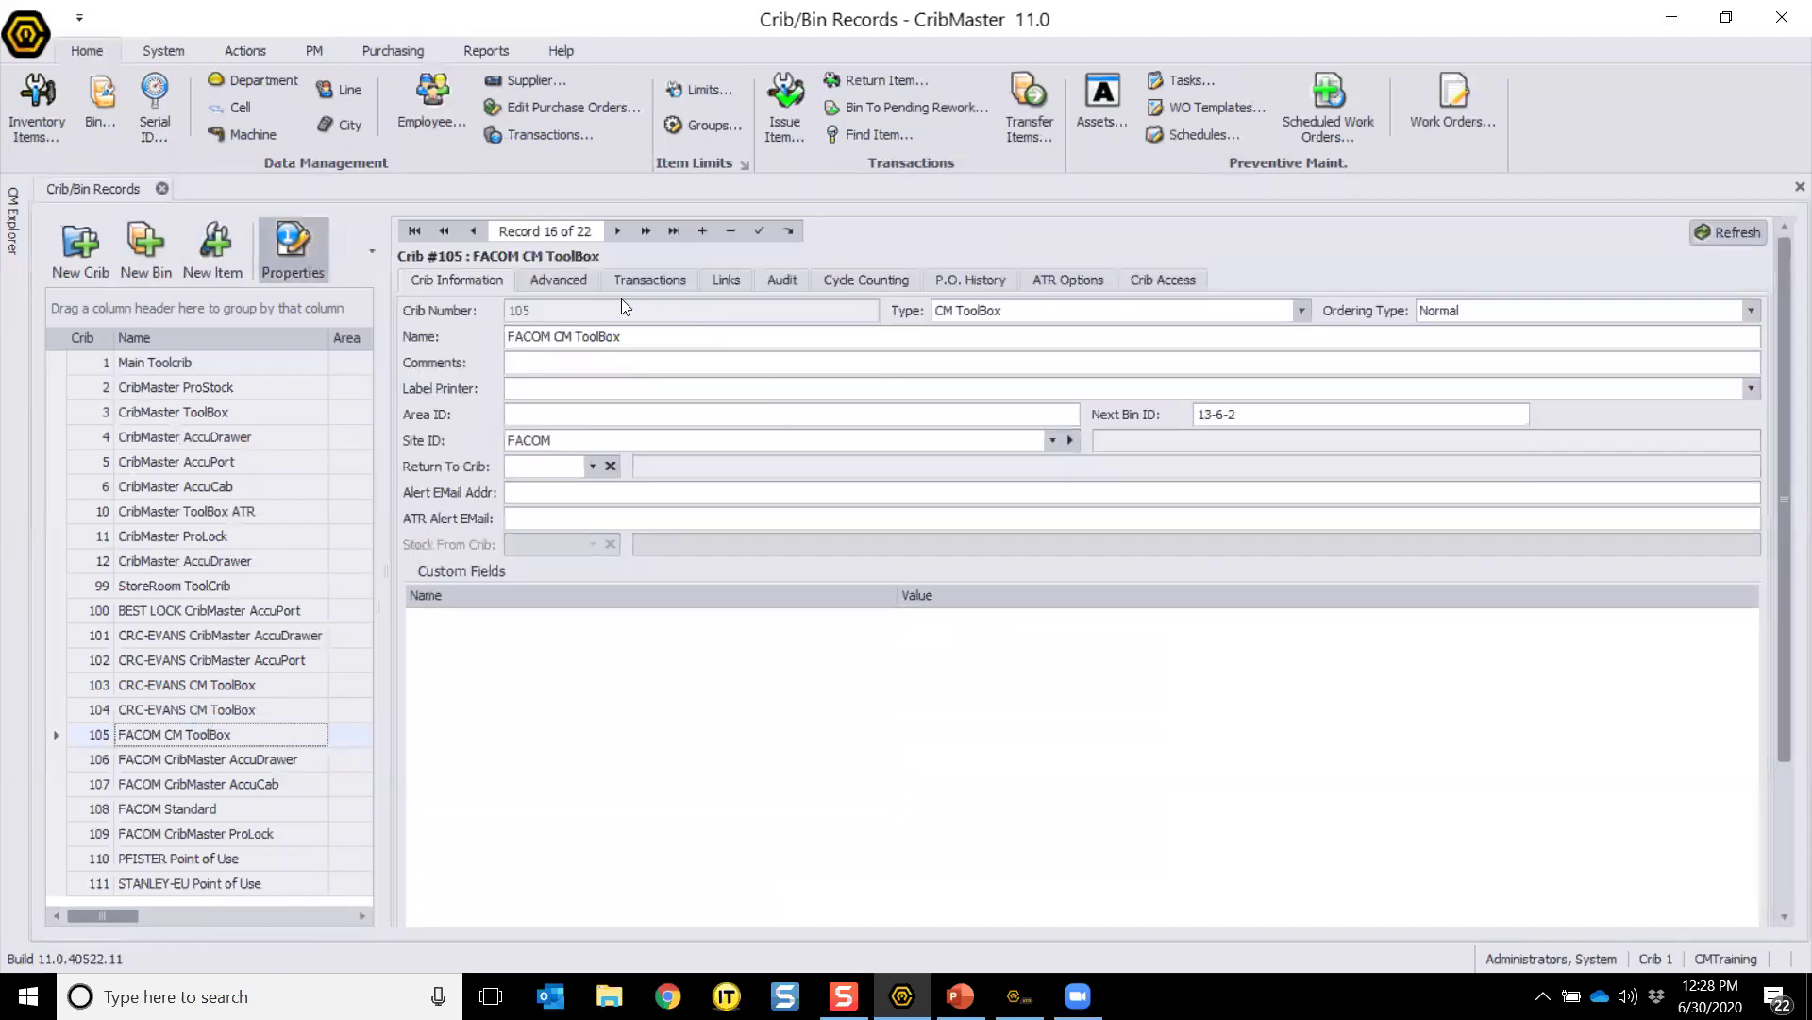
Step: Enable overriding the user-defined field configuration in crib 105's advanced settings and save the record
left_click(554, 278)
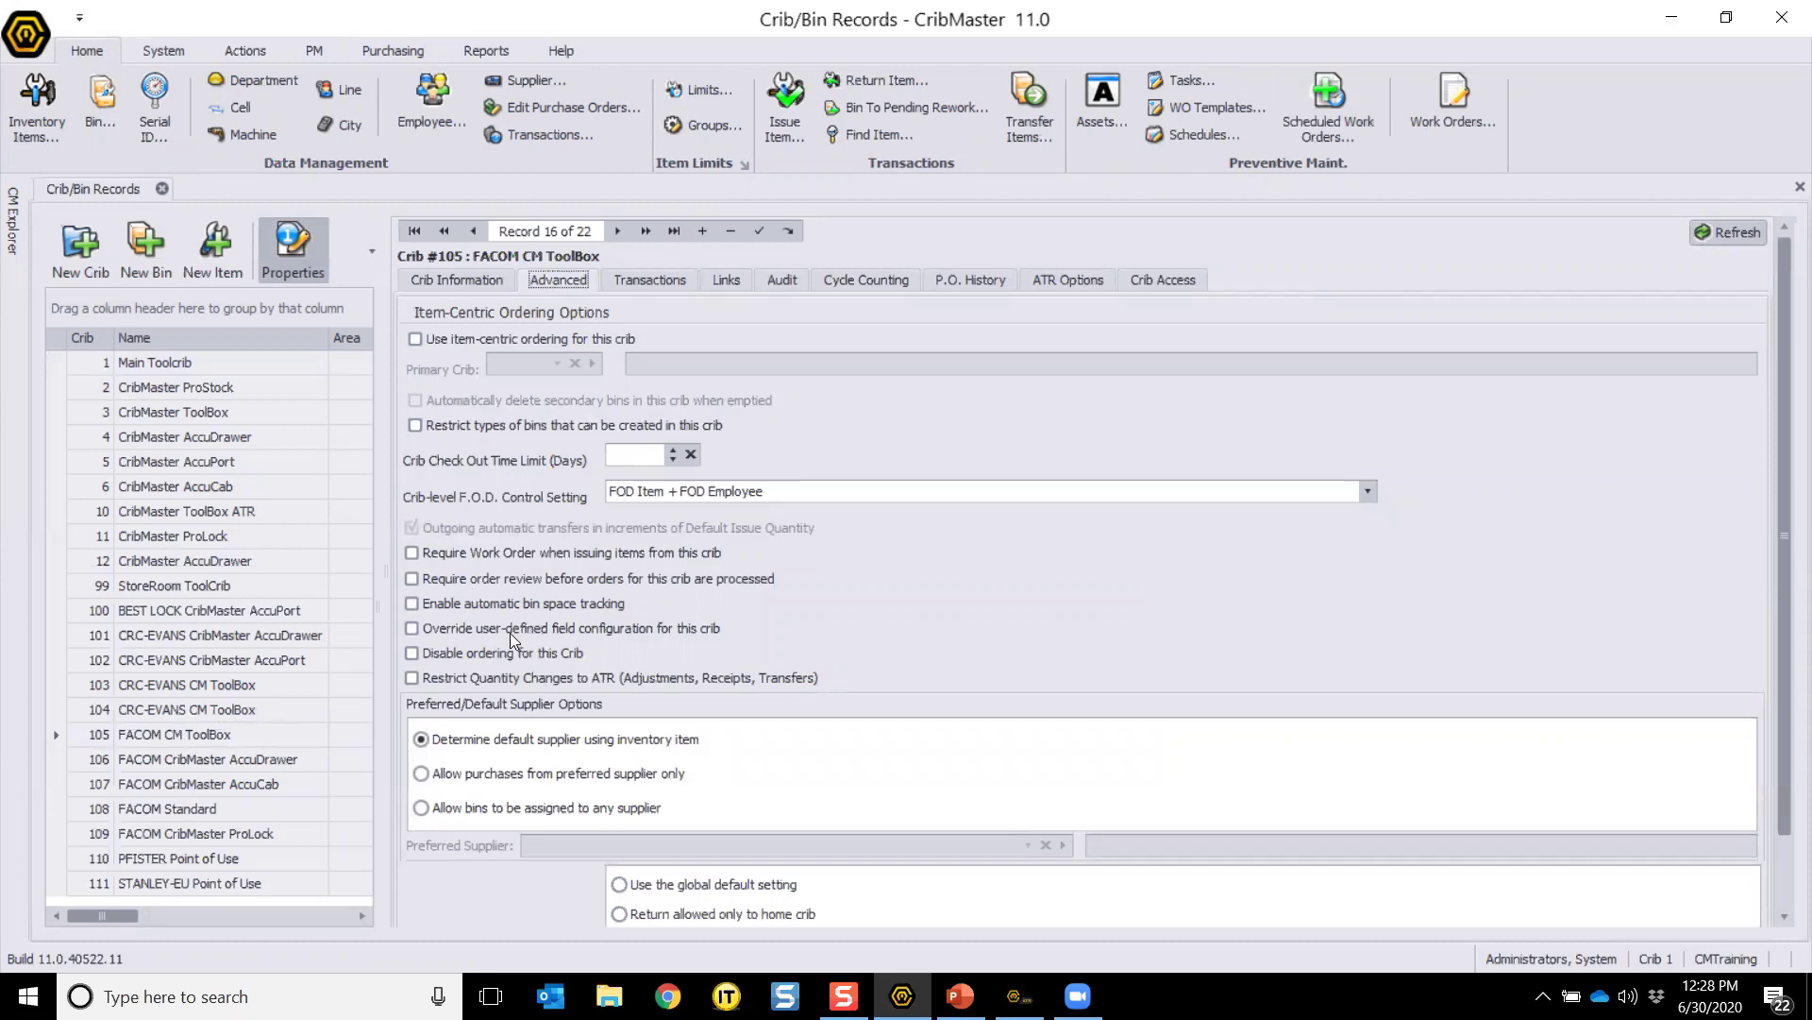
scroll(412, 634, "down", 1)
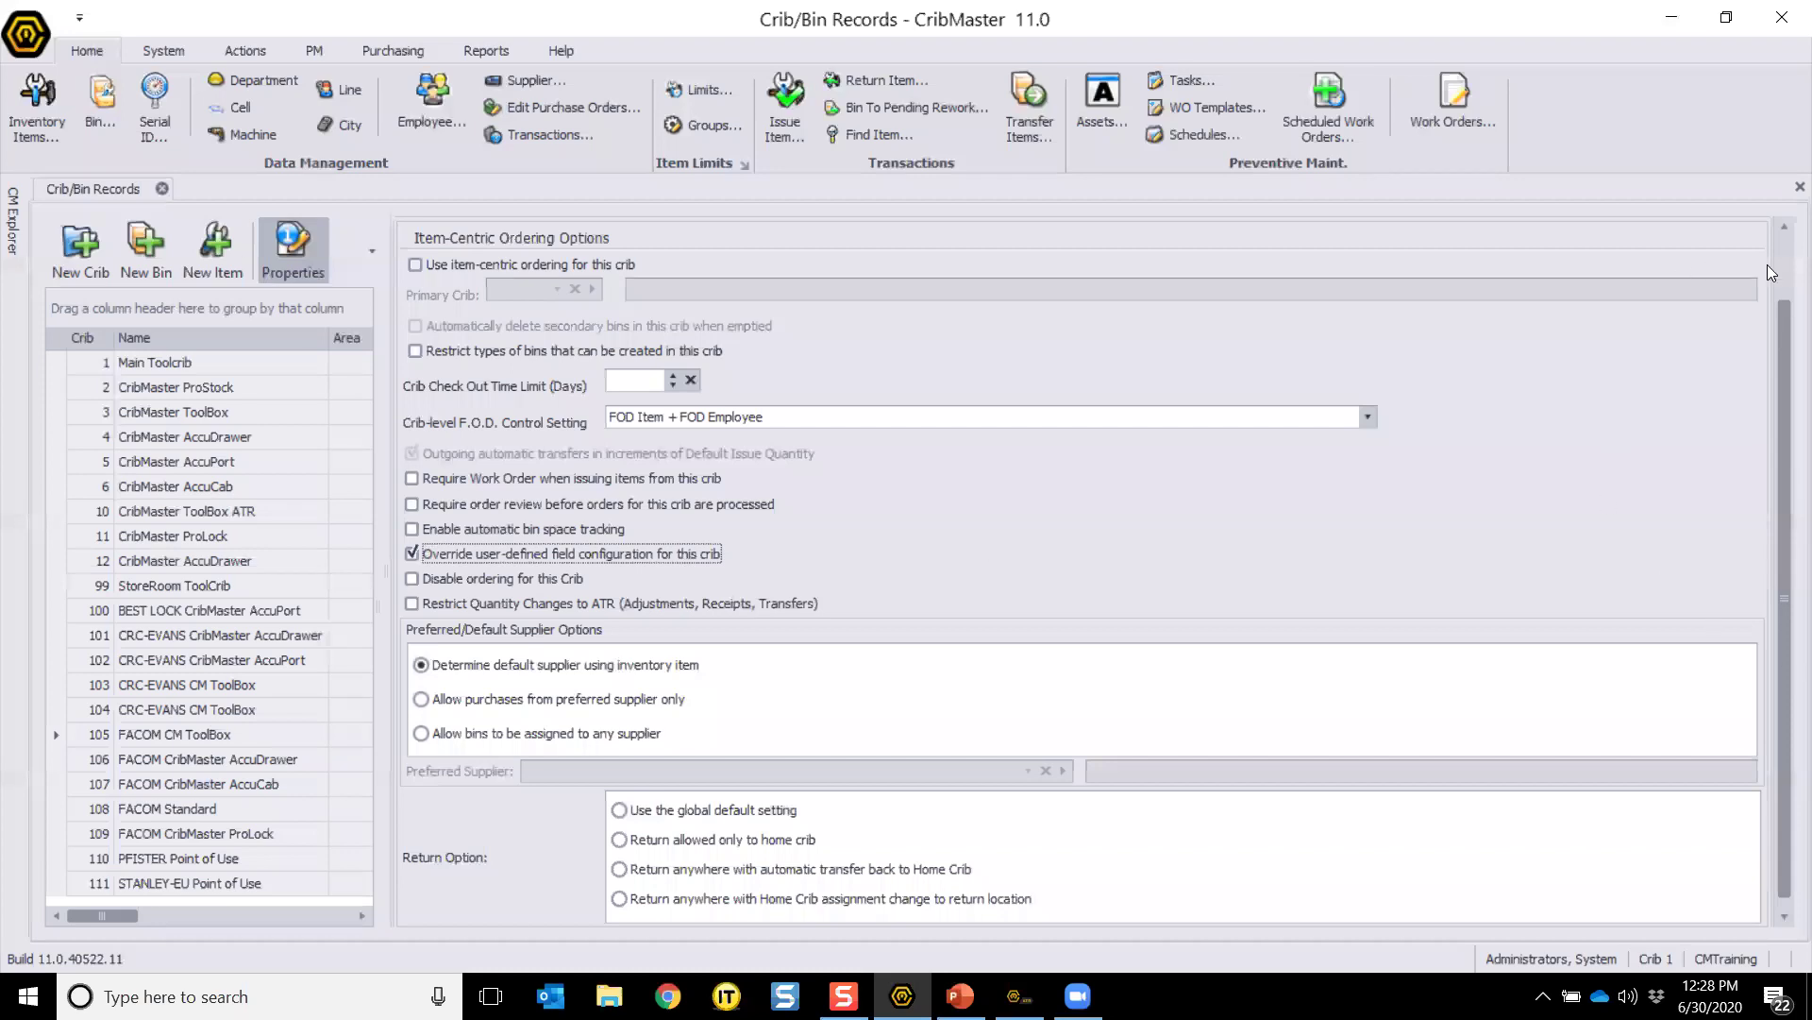
scroll(1769, 262, "up", 1)
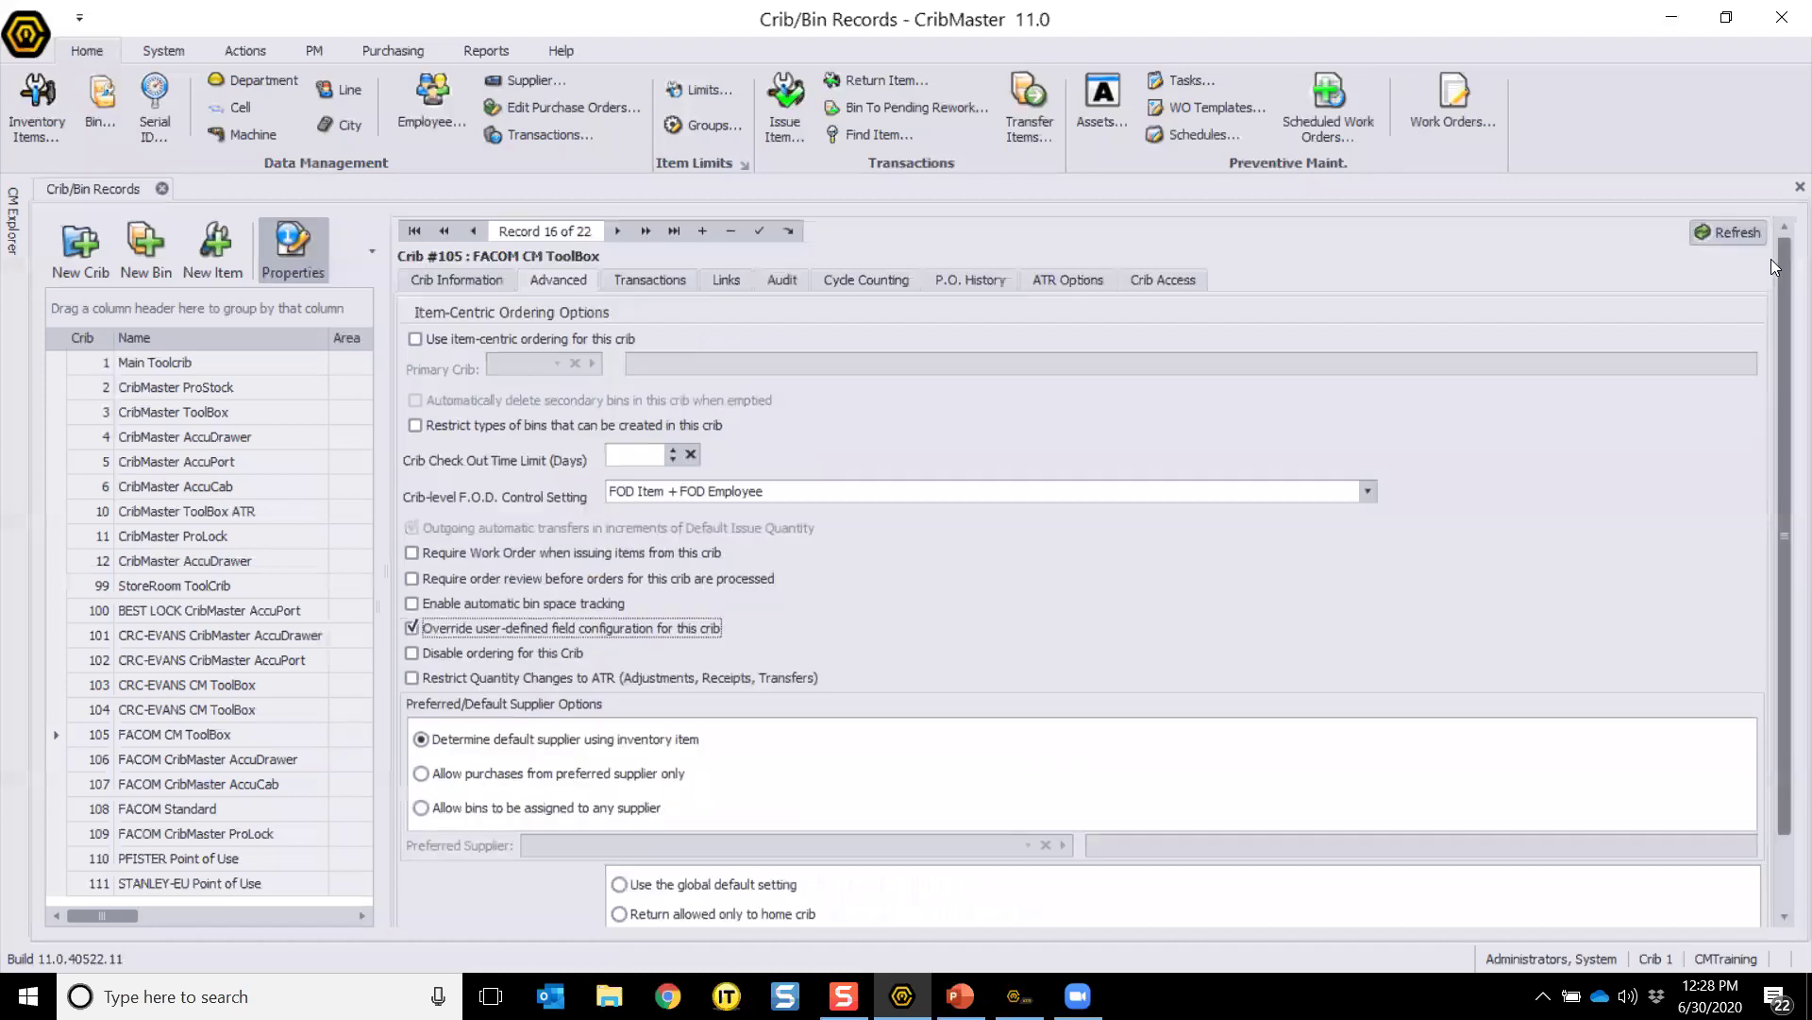
left_click(760, 232)
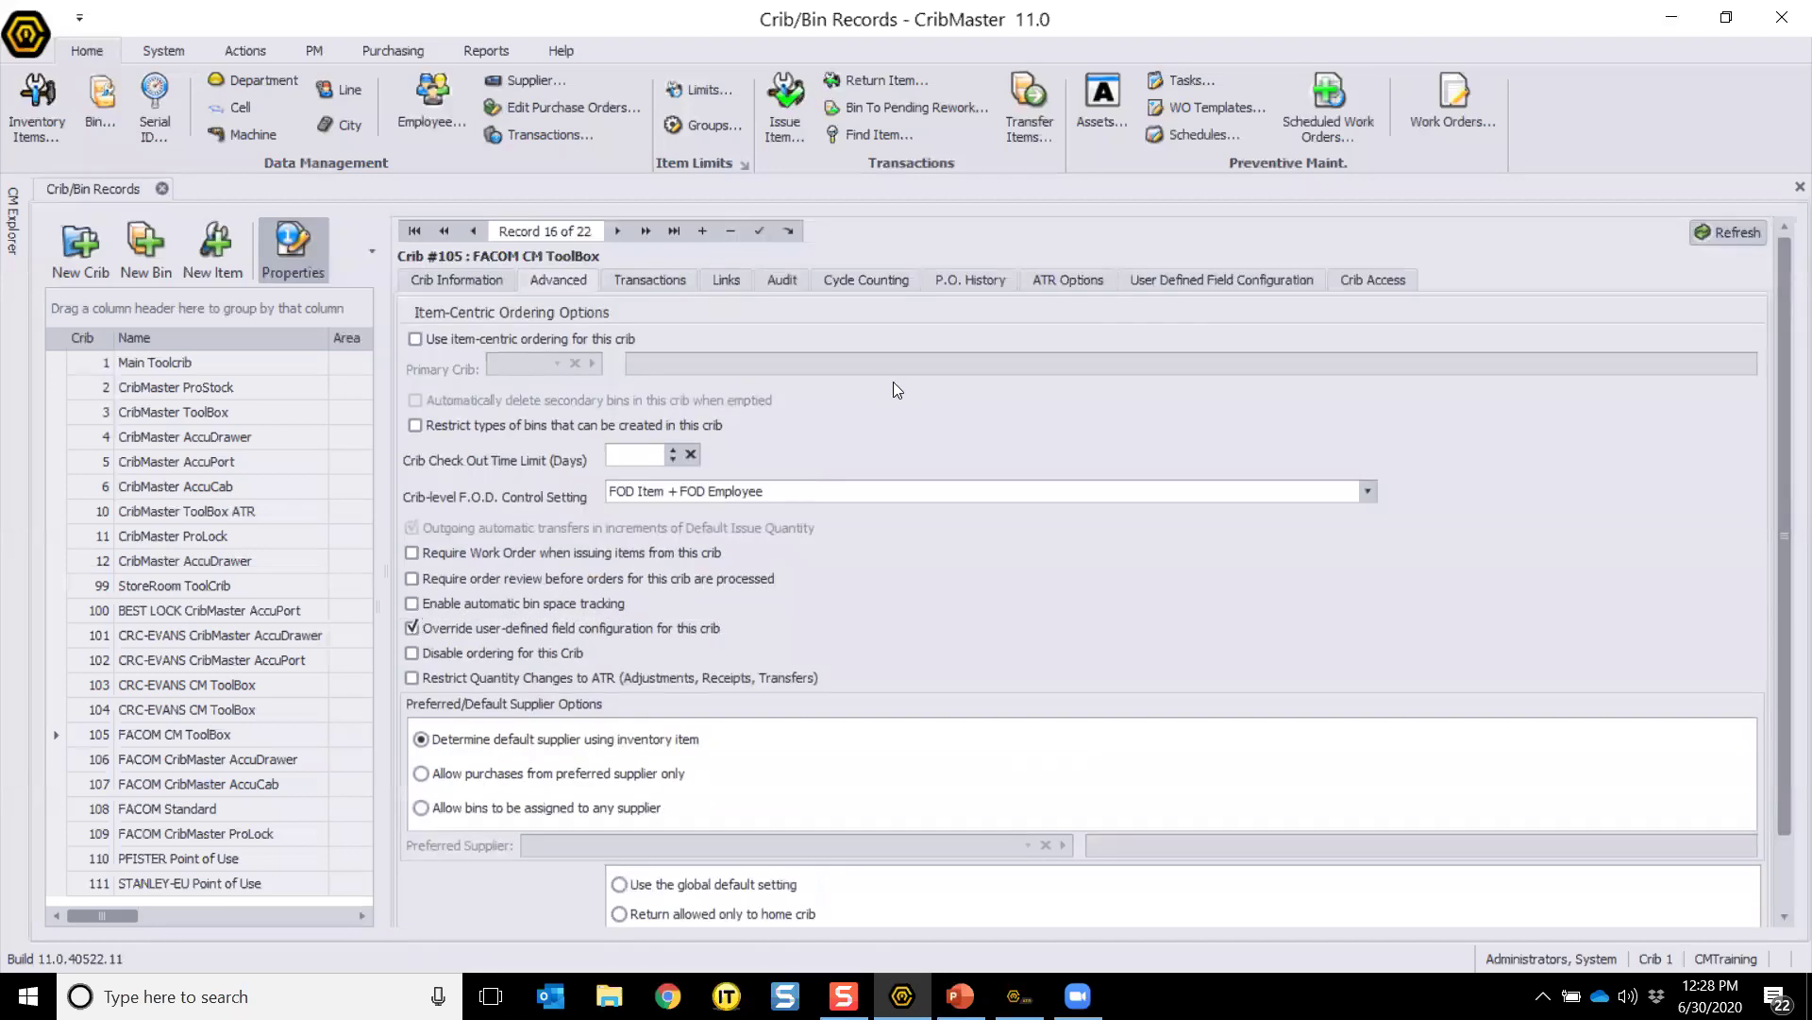
Step: Display the User Defined Field Configuration of crib 105 and examine the Department and Cell label overrides
left_click(1185, 278)
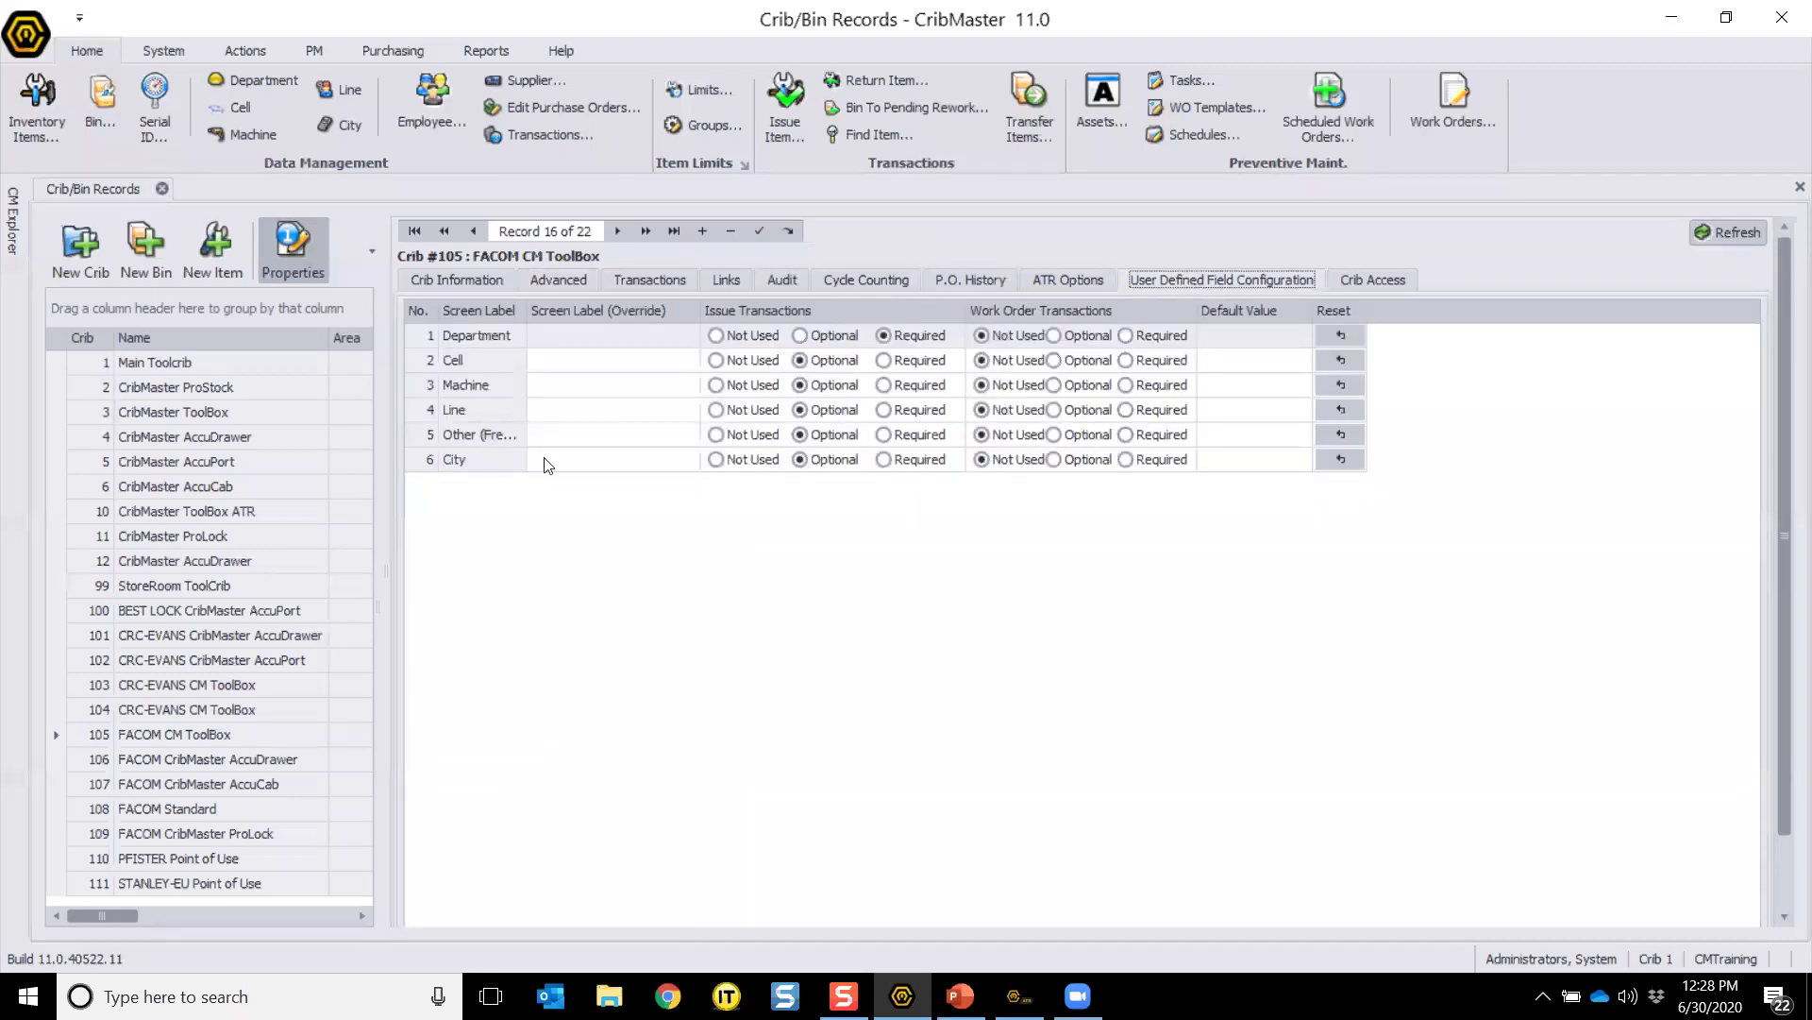
left_click(548, 338)
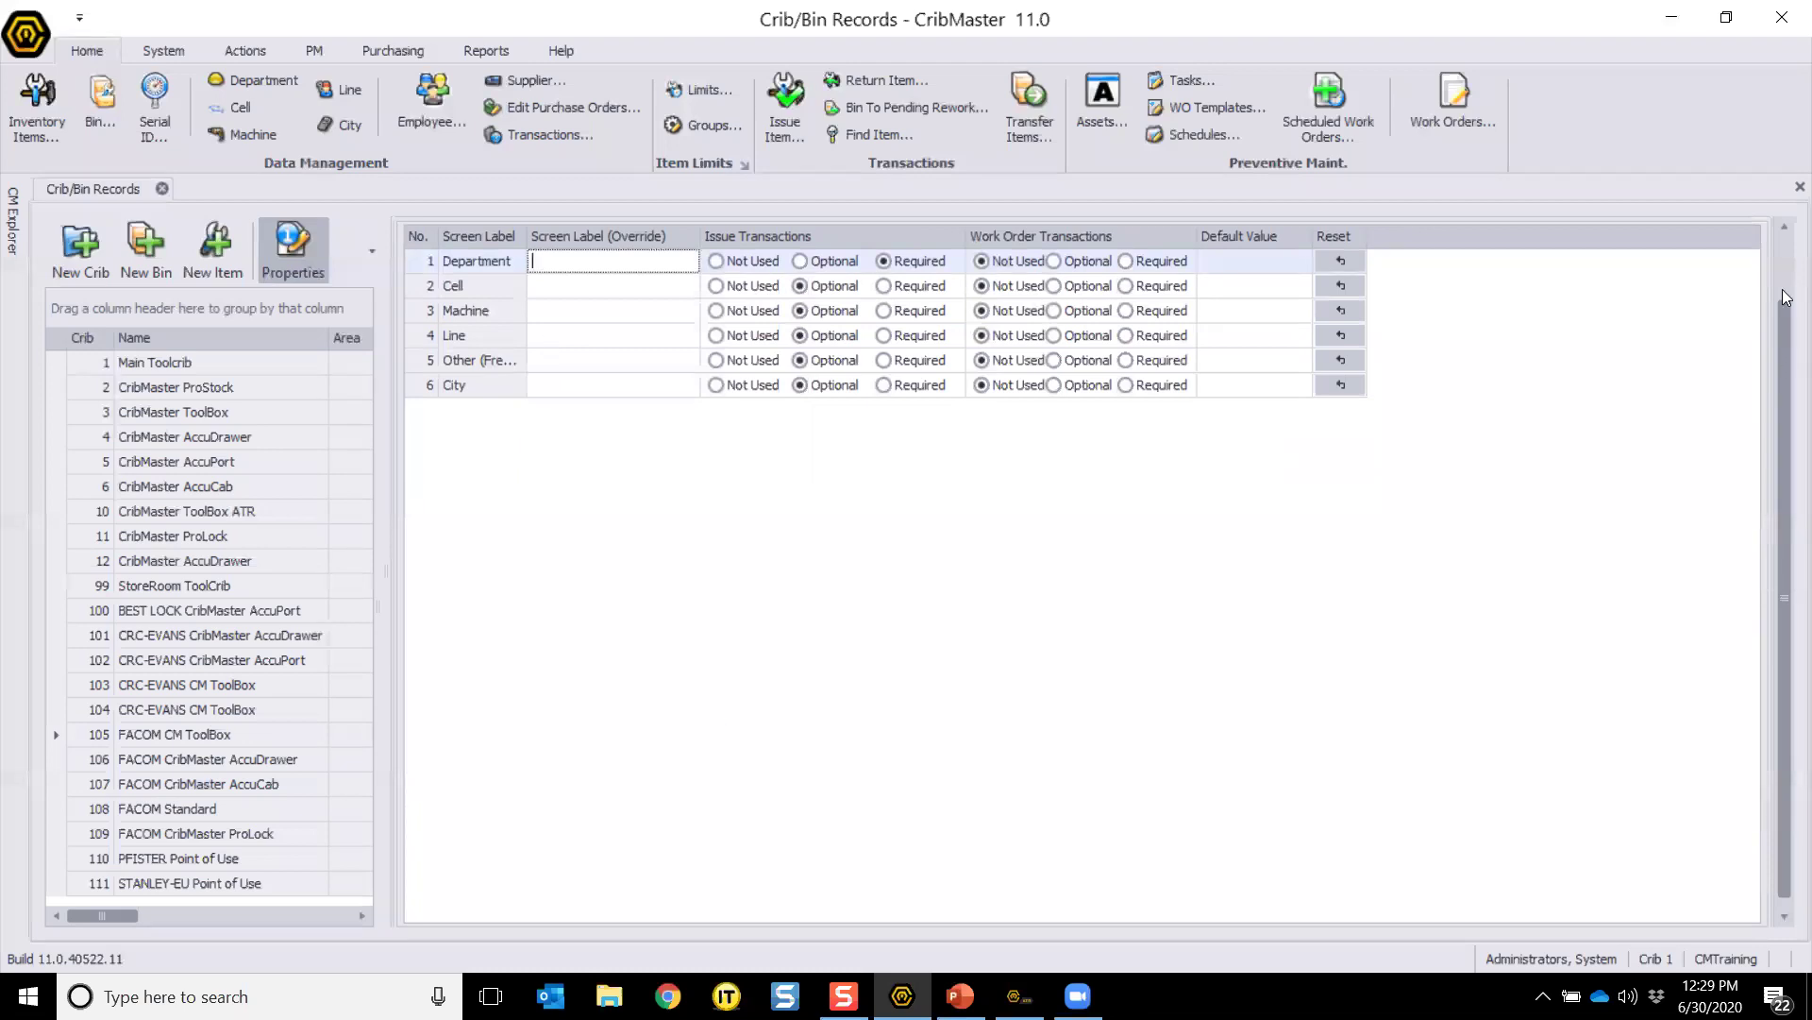
left_click(1781, 257)
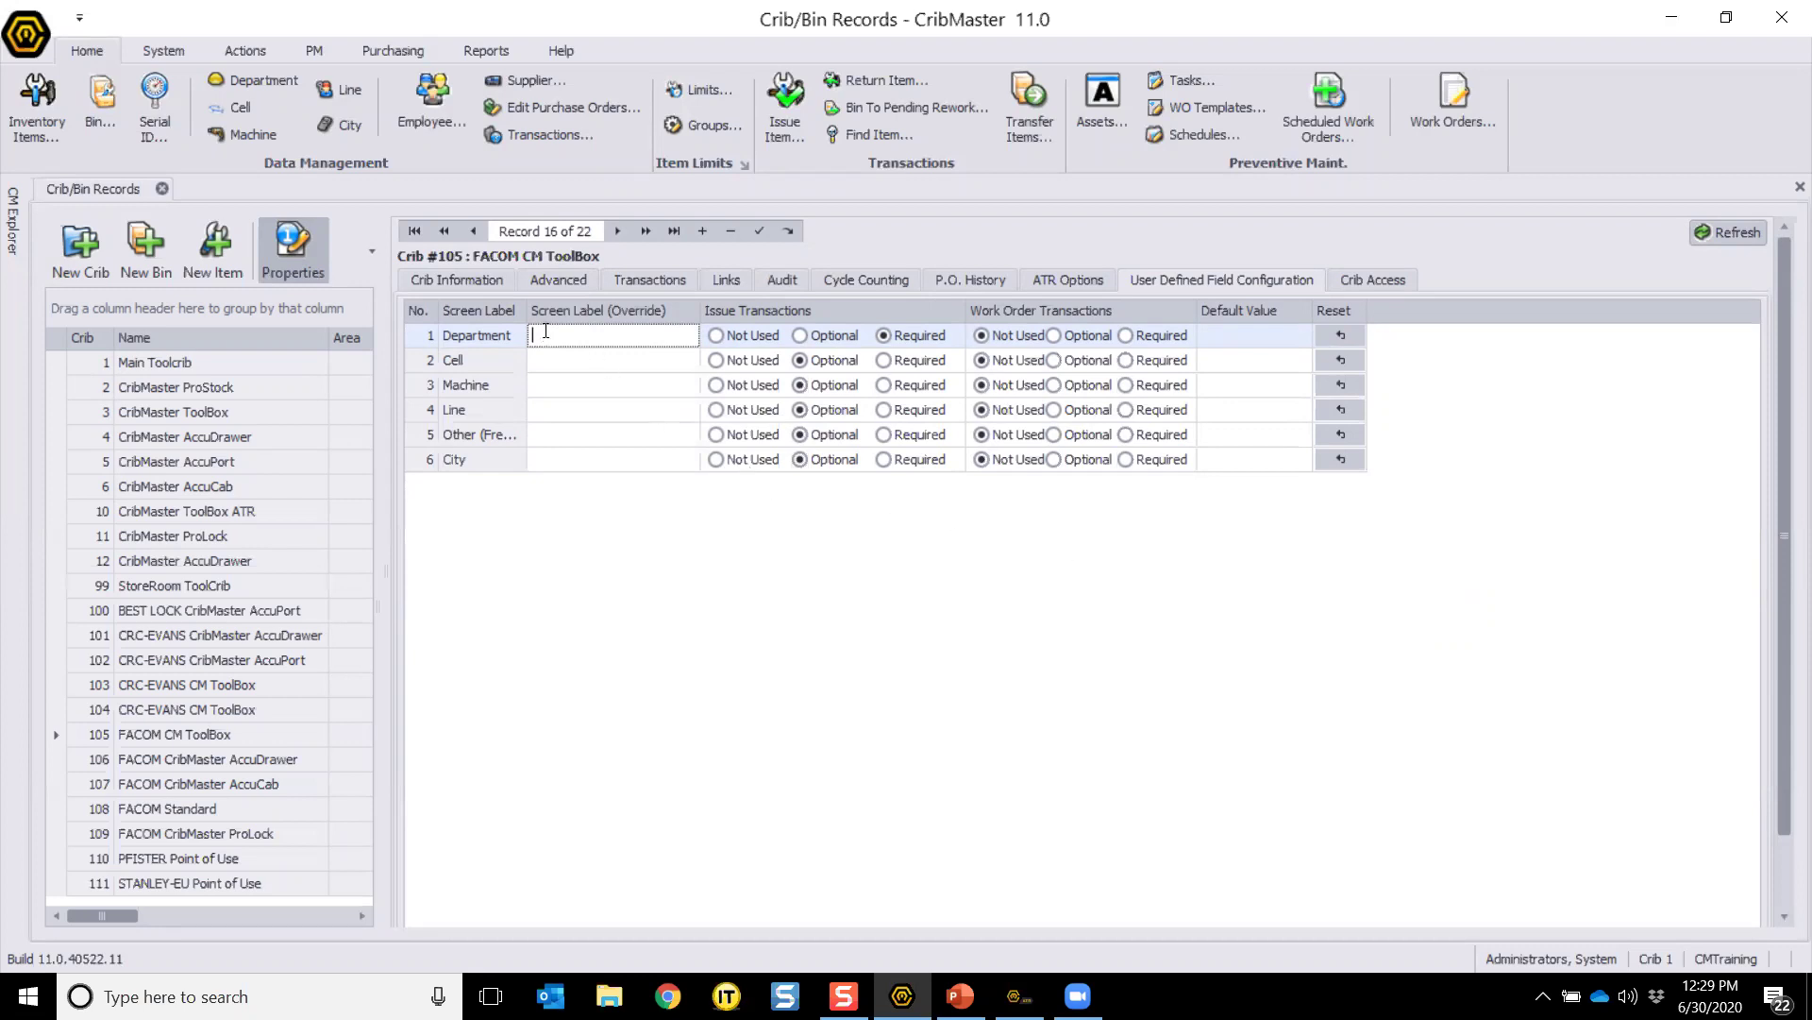
left_click(552, 360)
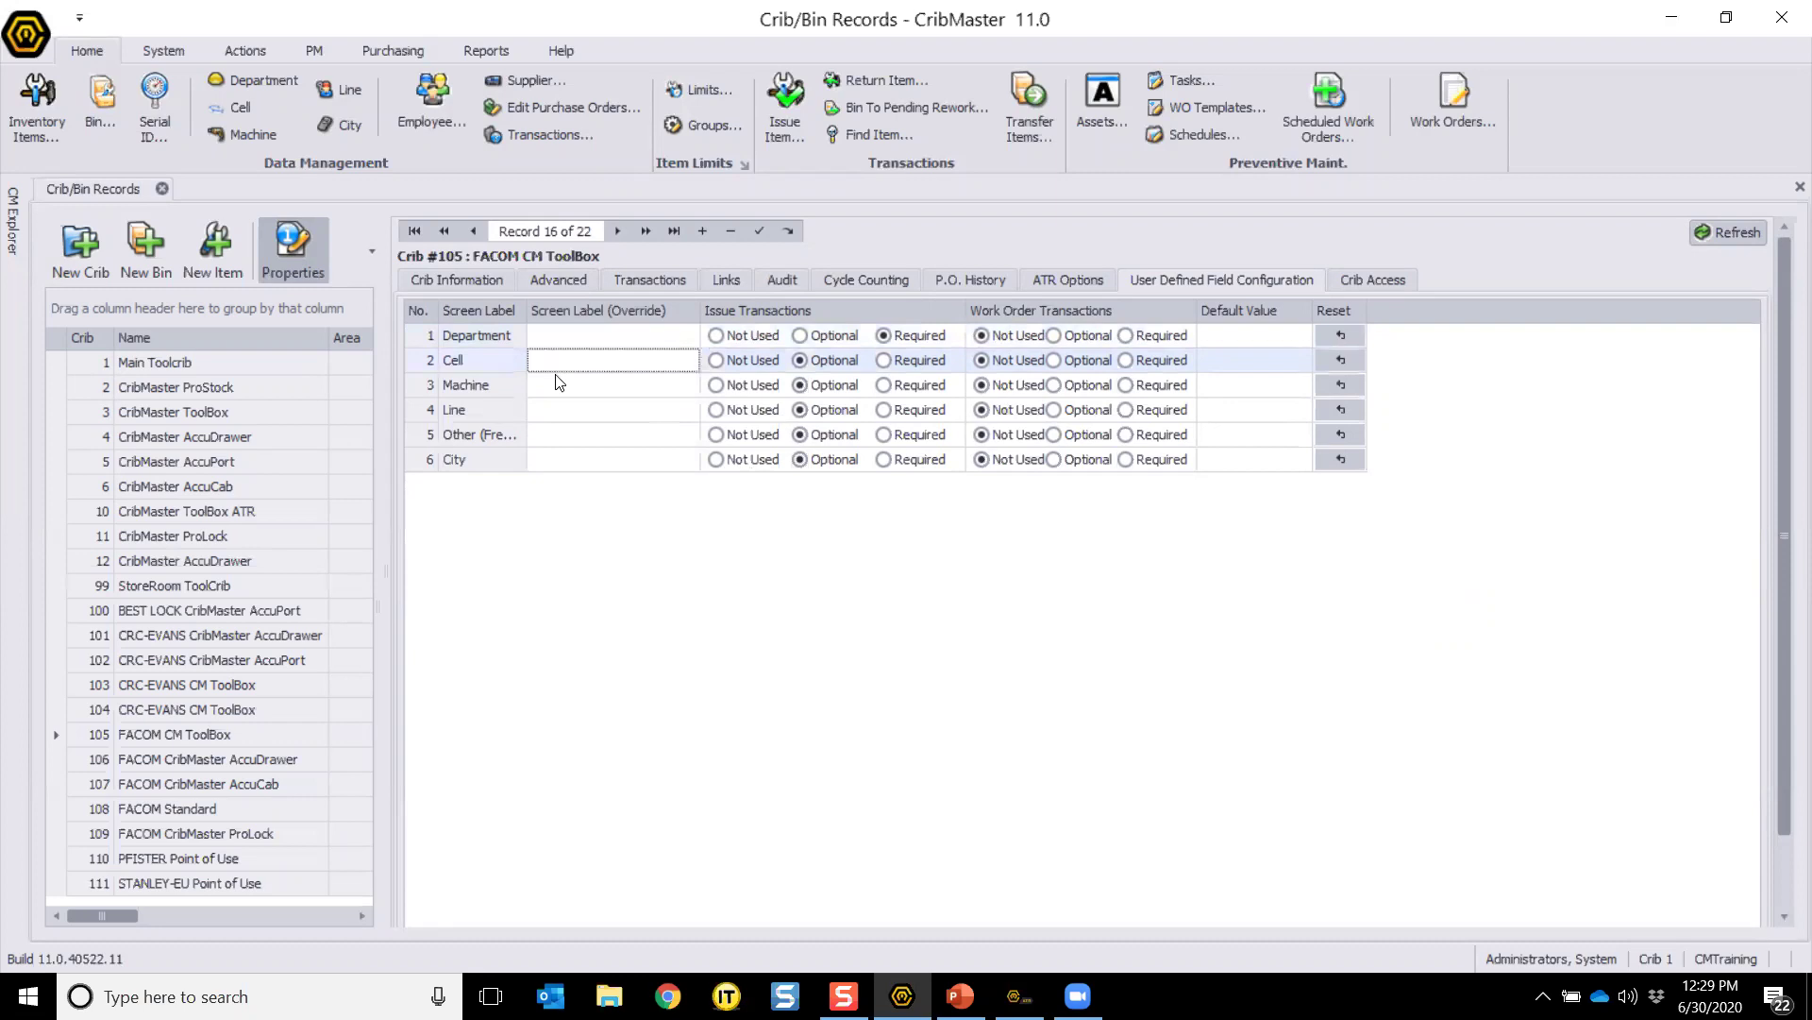
Step: Override crib 105's Department screen label with "Section", hide the crib properties, and close the Crib/Bin Records
left_click(559, 378)
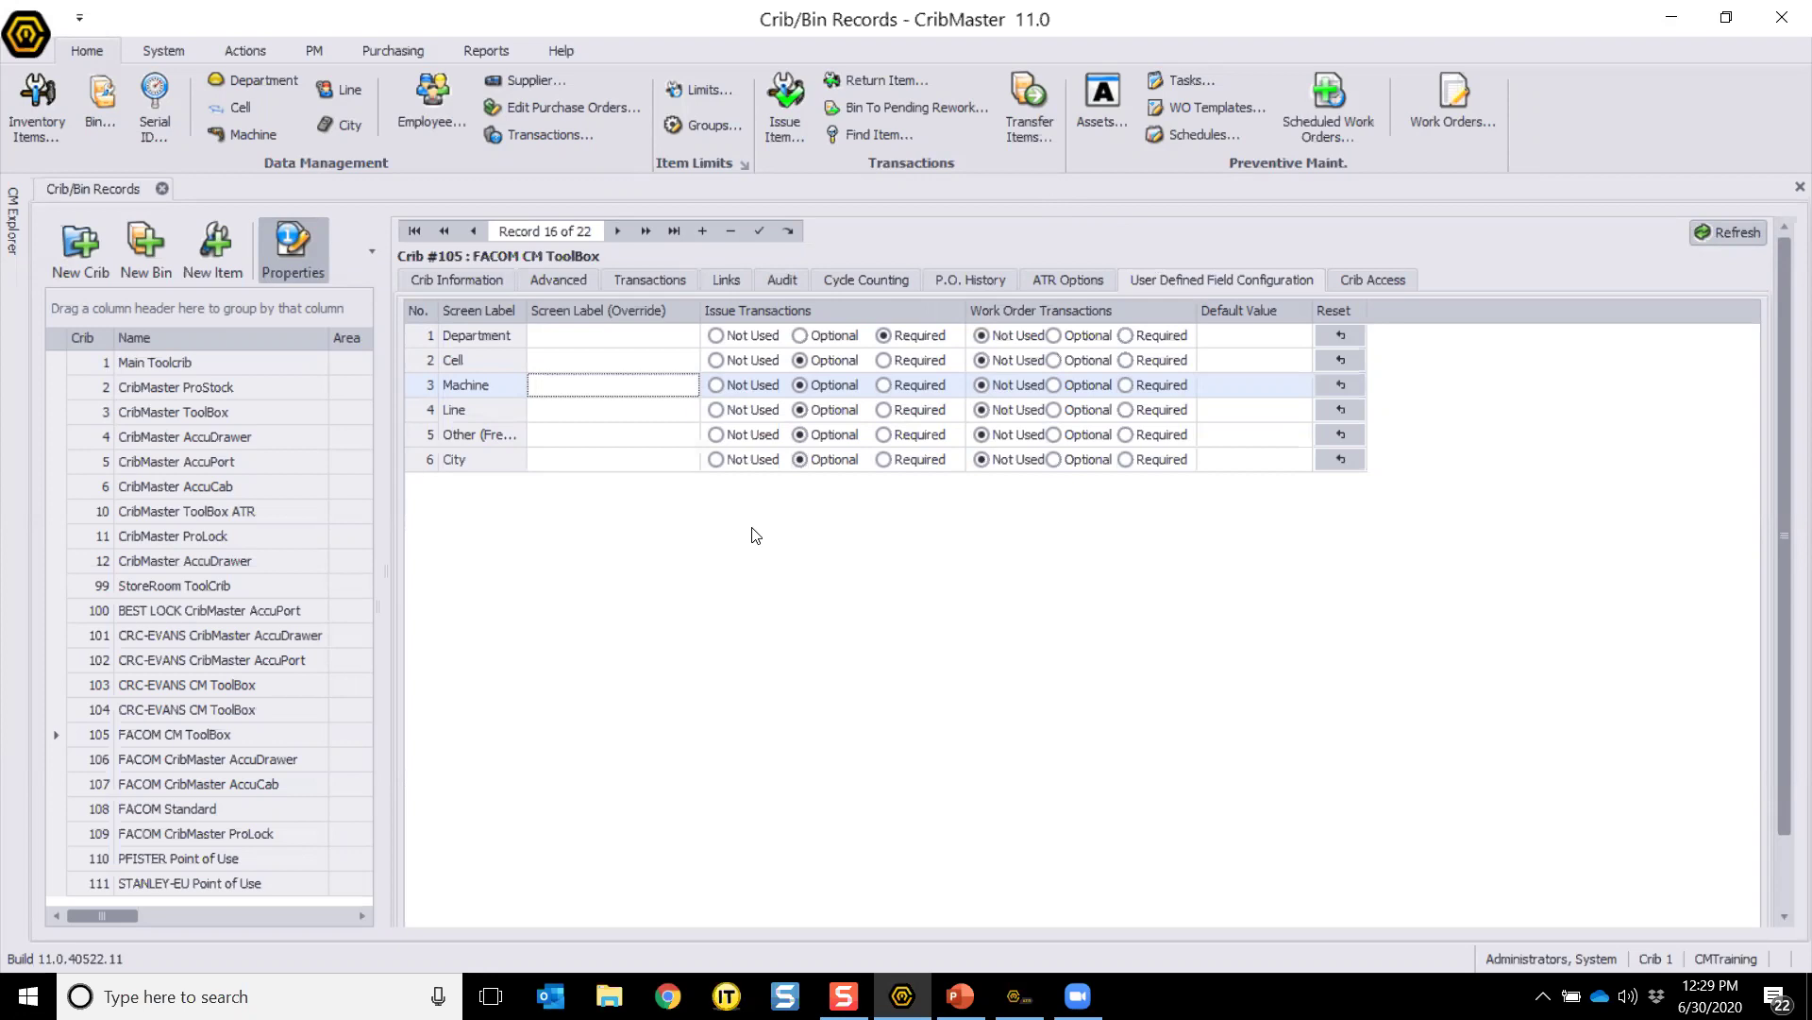
left_click(570, 340)
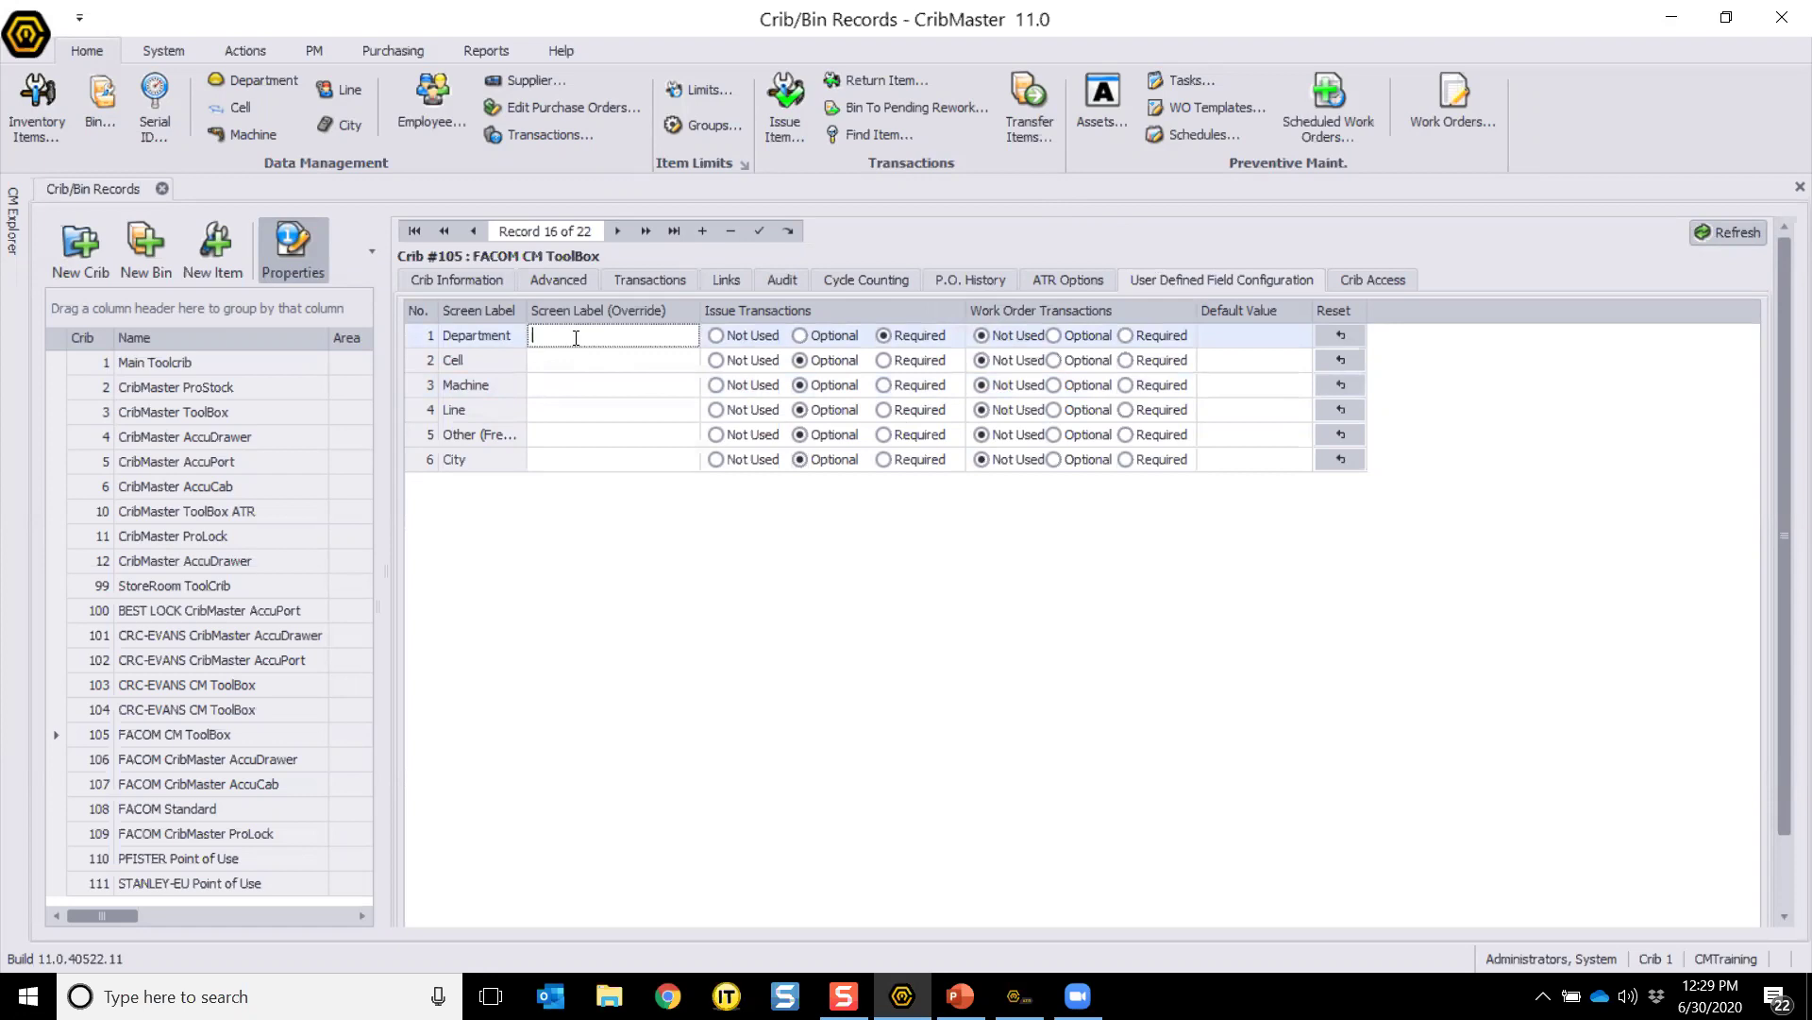
type("Section")
left_click(566, 467)
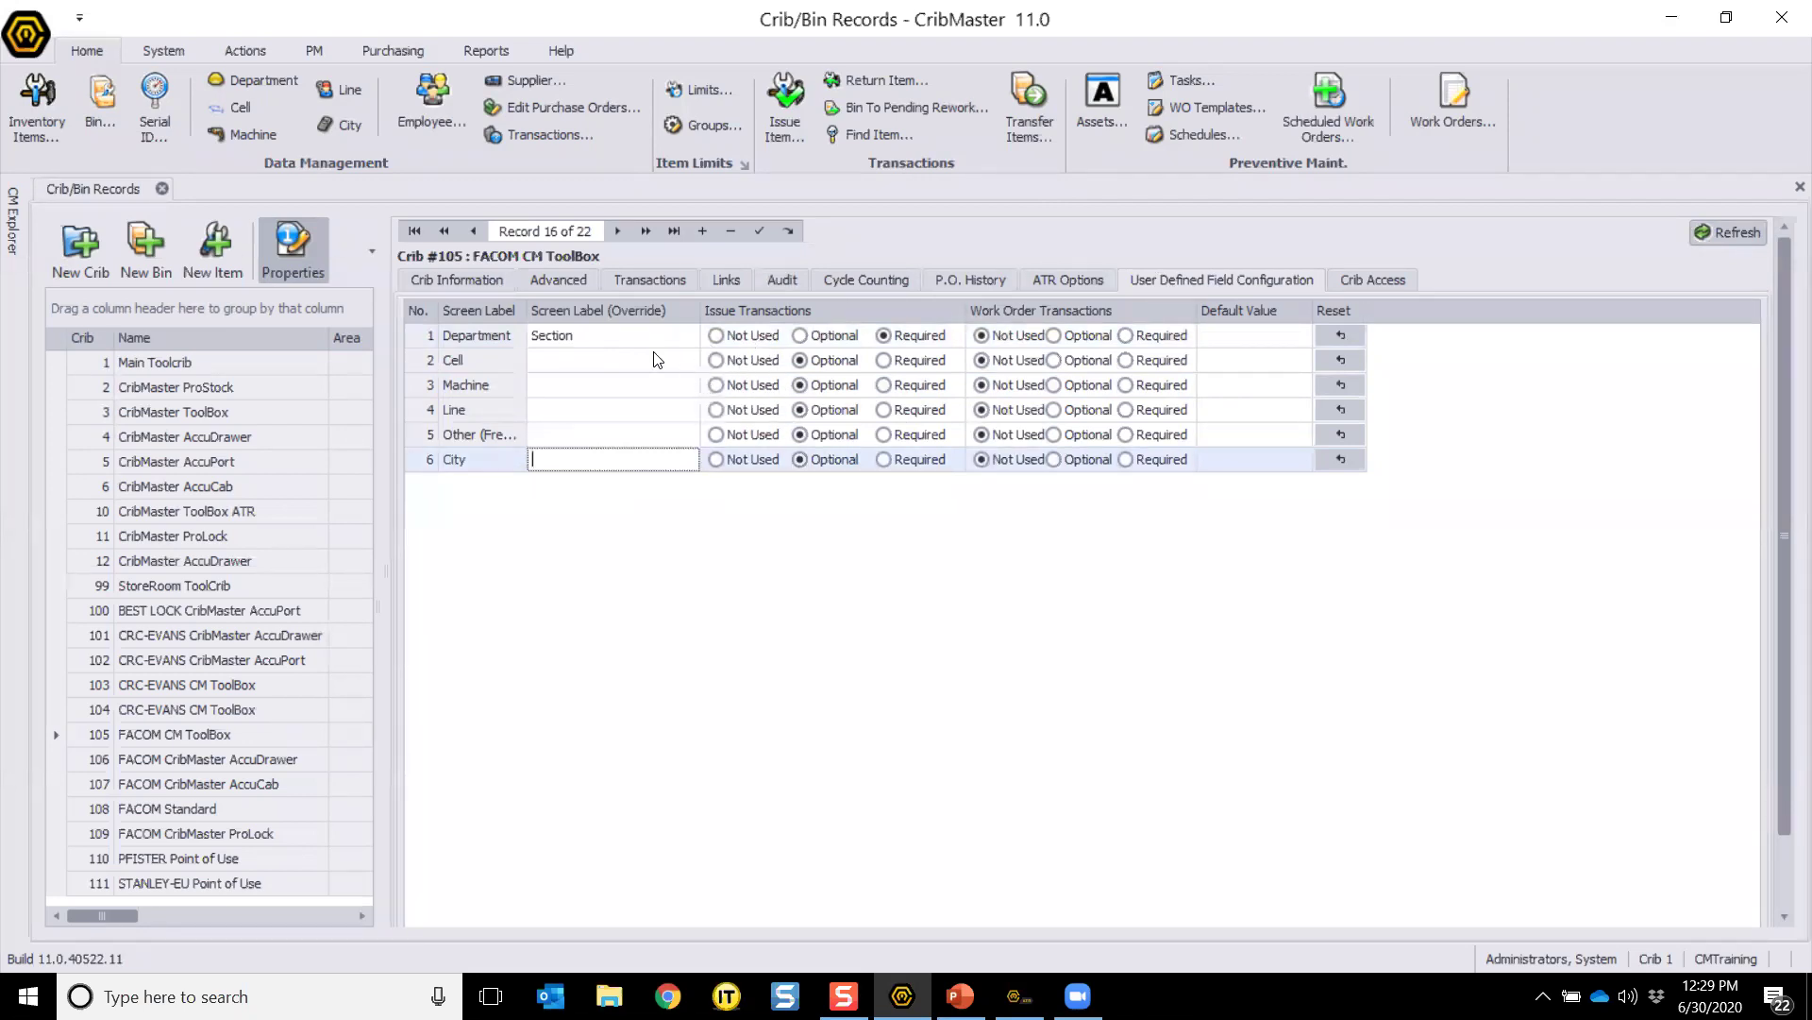
left_click(472, 324)
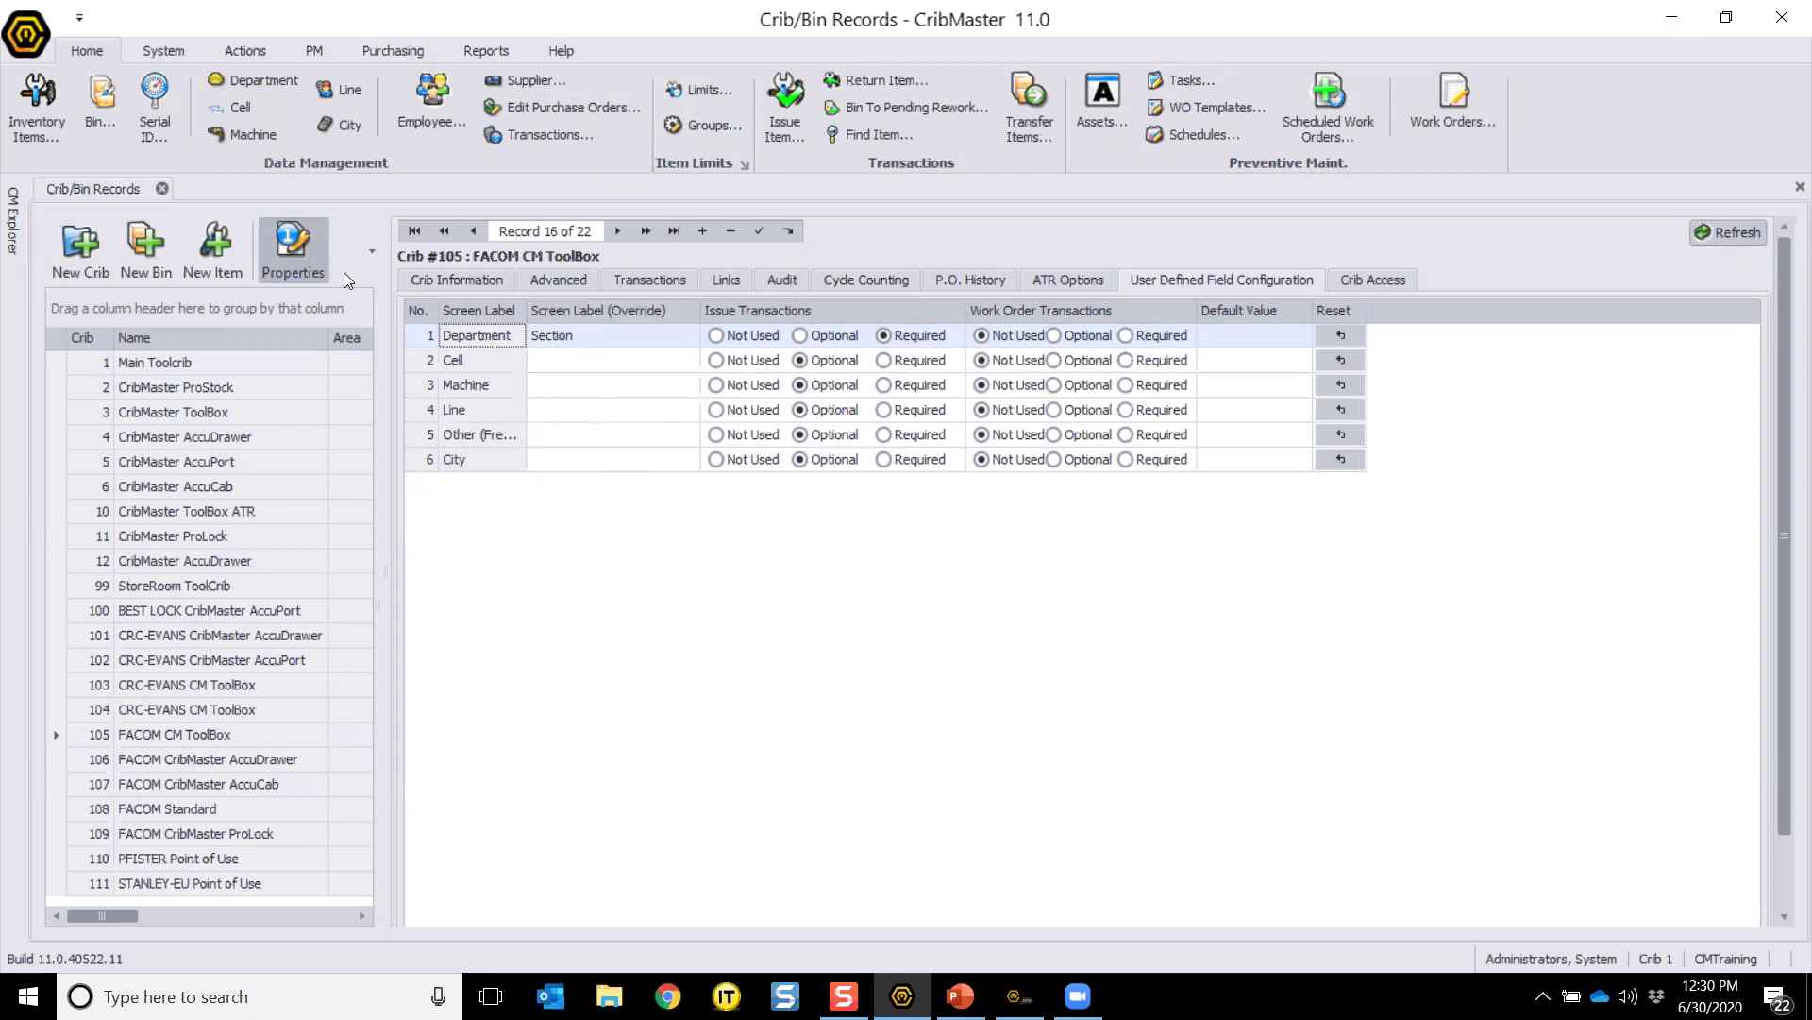
left_click(292, 245)
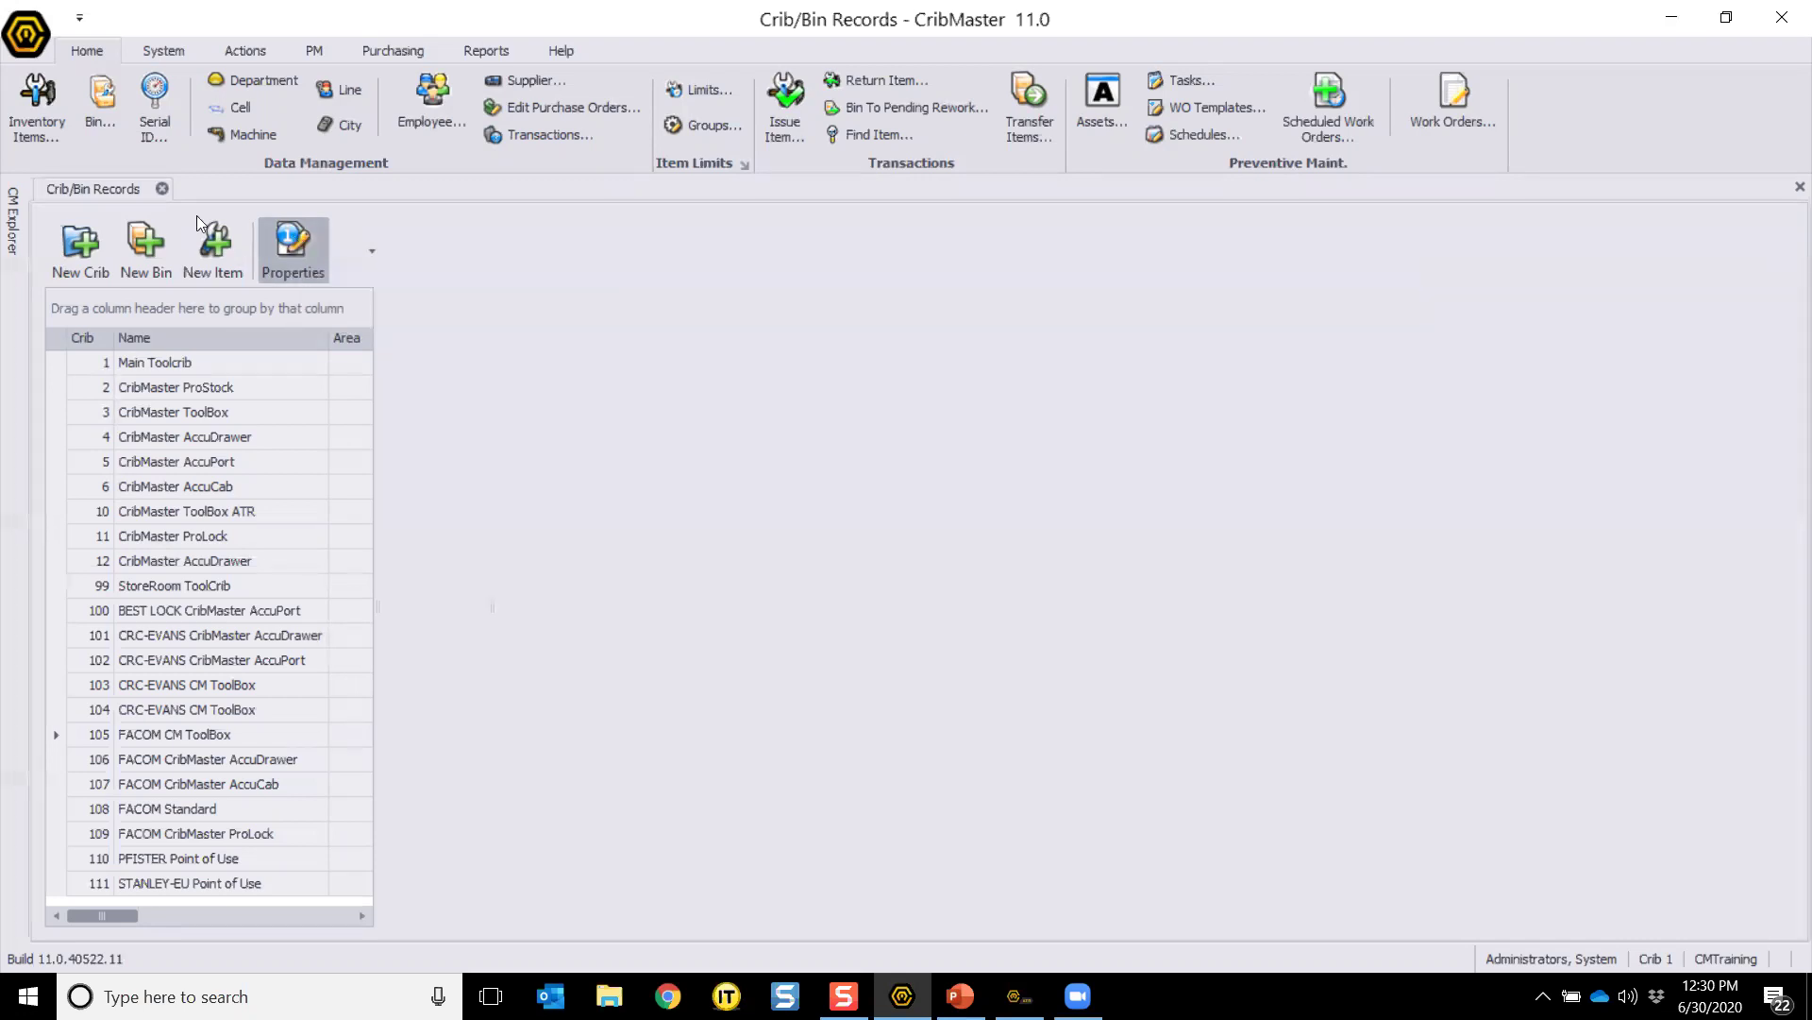
left_click(163, 187)
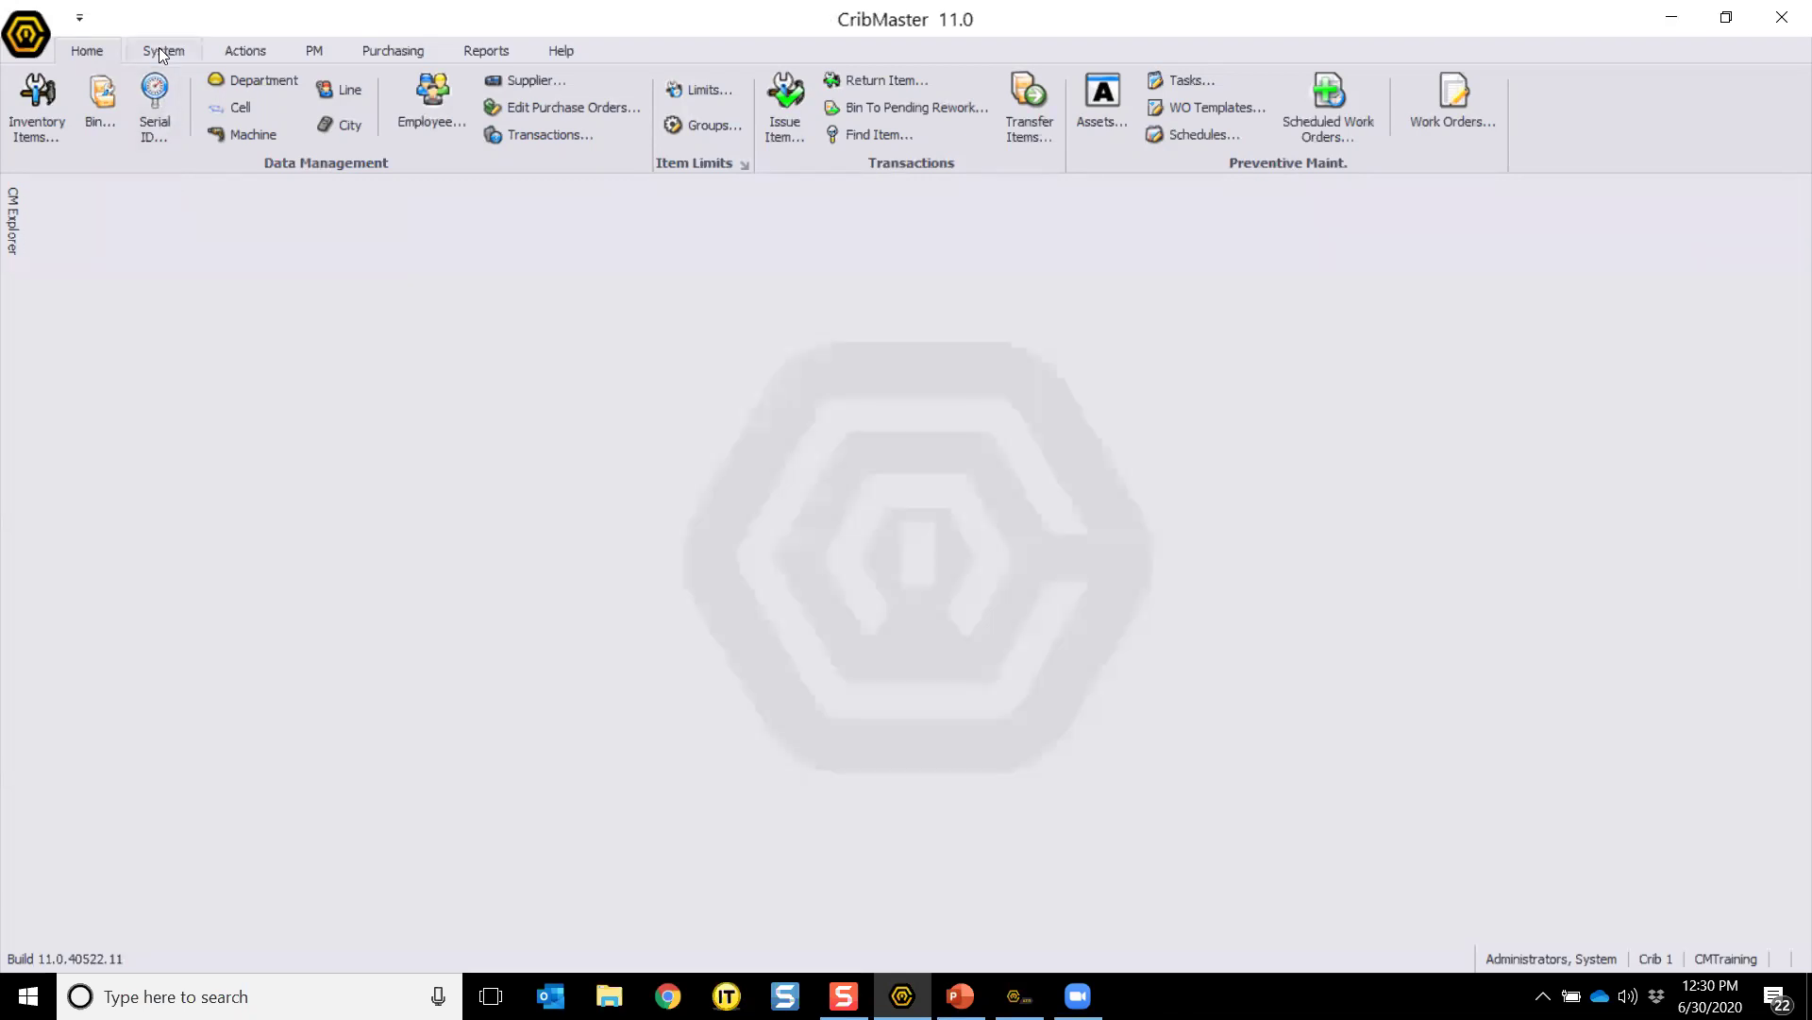
Step: Open the Cell records and display the expenditure history of cell C-1005 Fuel Modifications
left_click(248, 102)
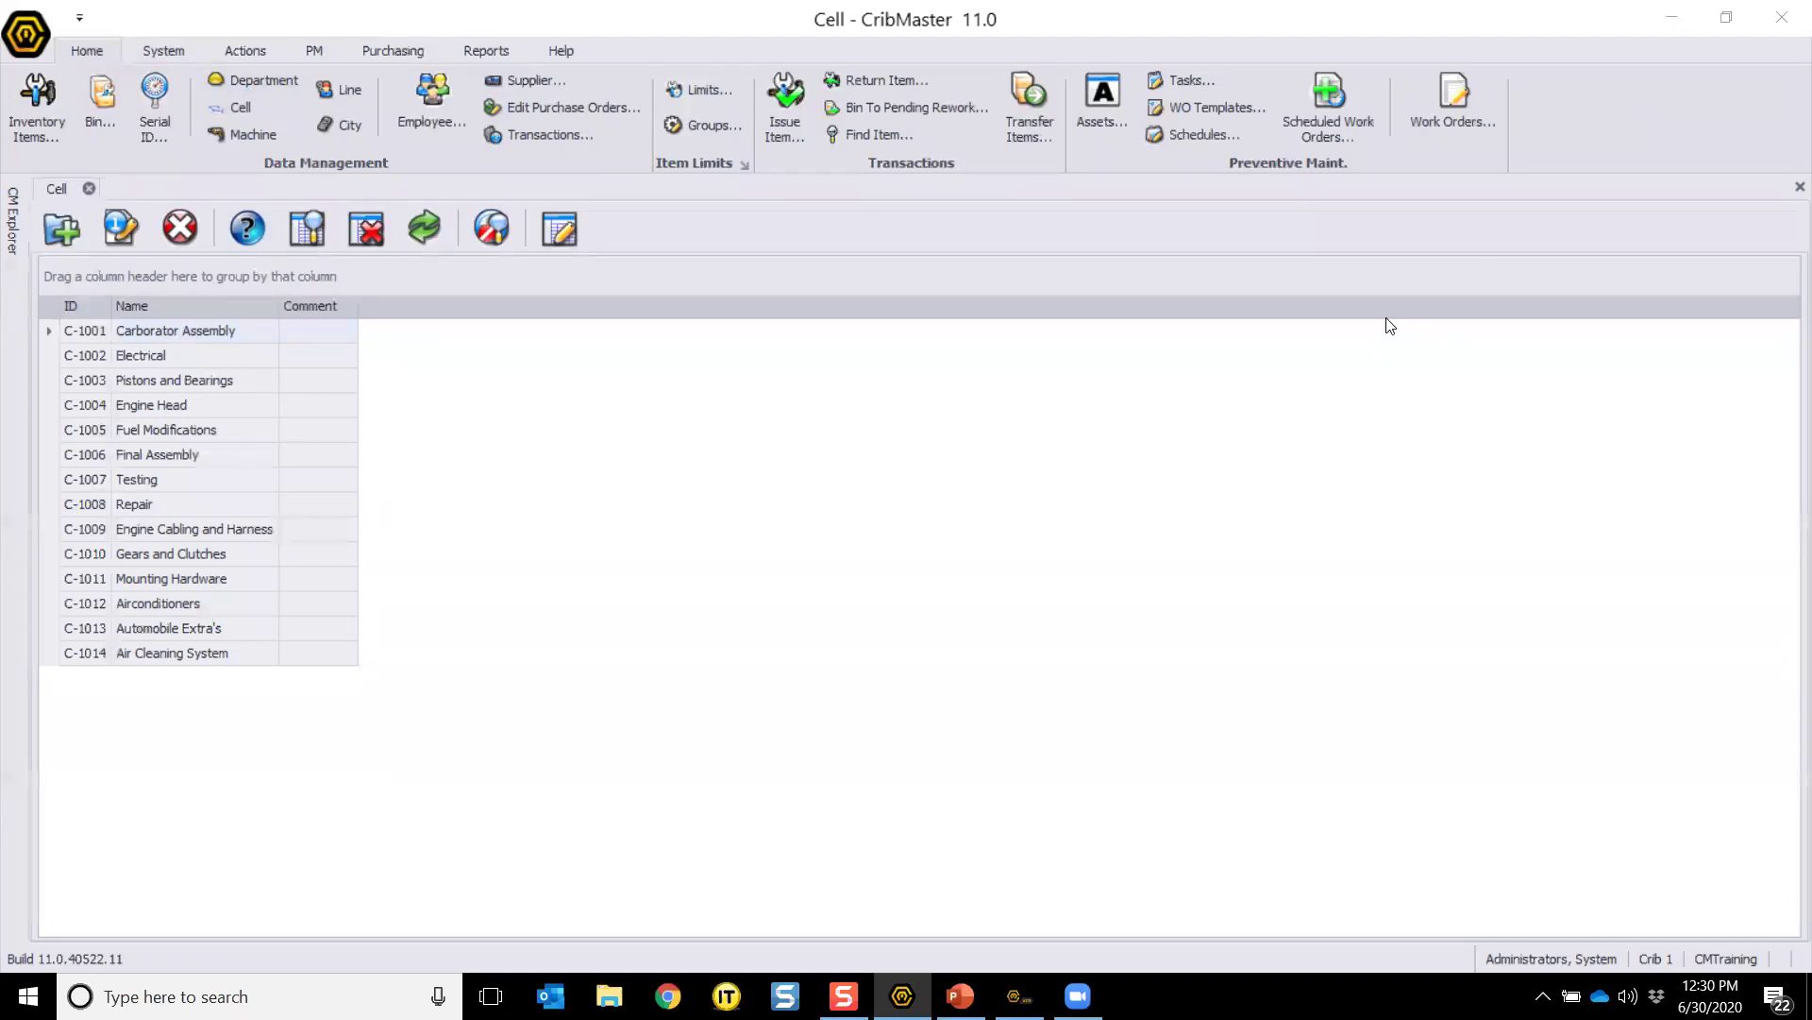
left_click(505, 437)
double_click(137, 421)
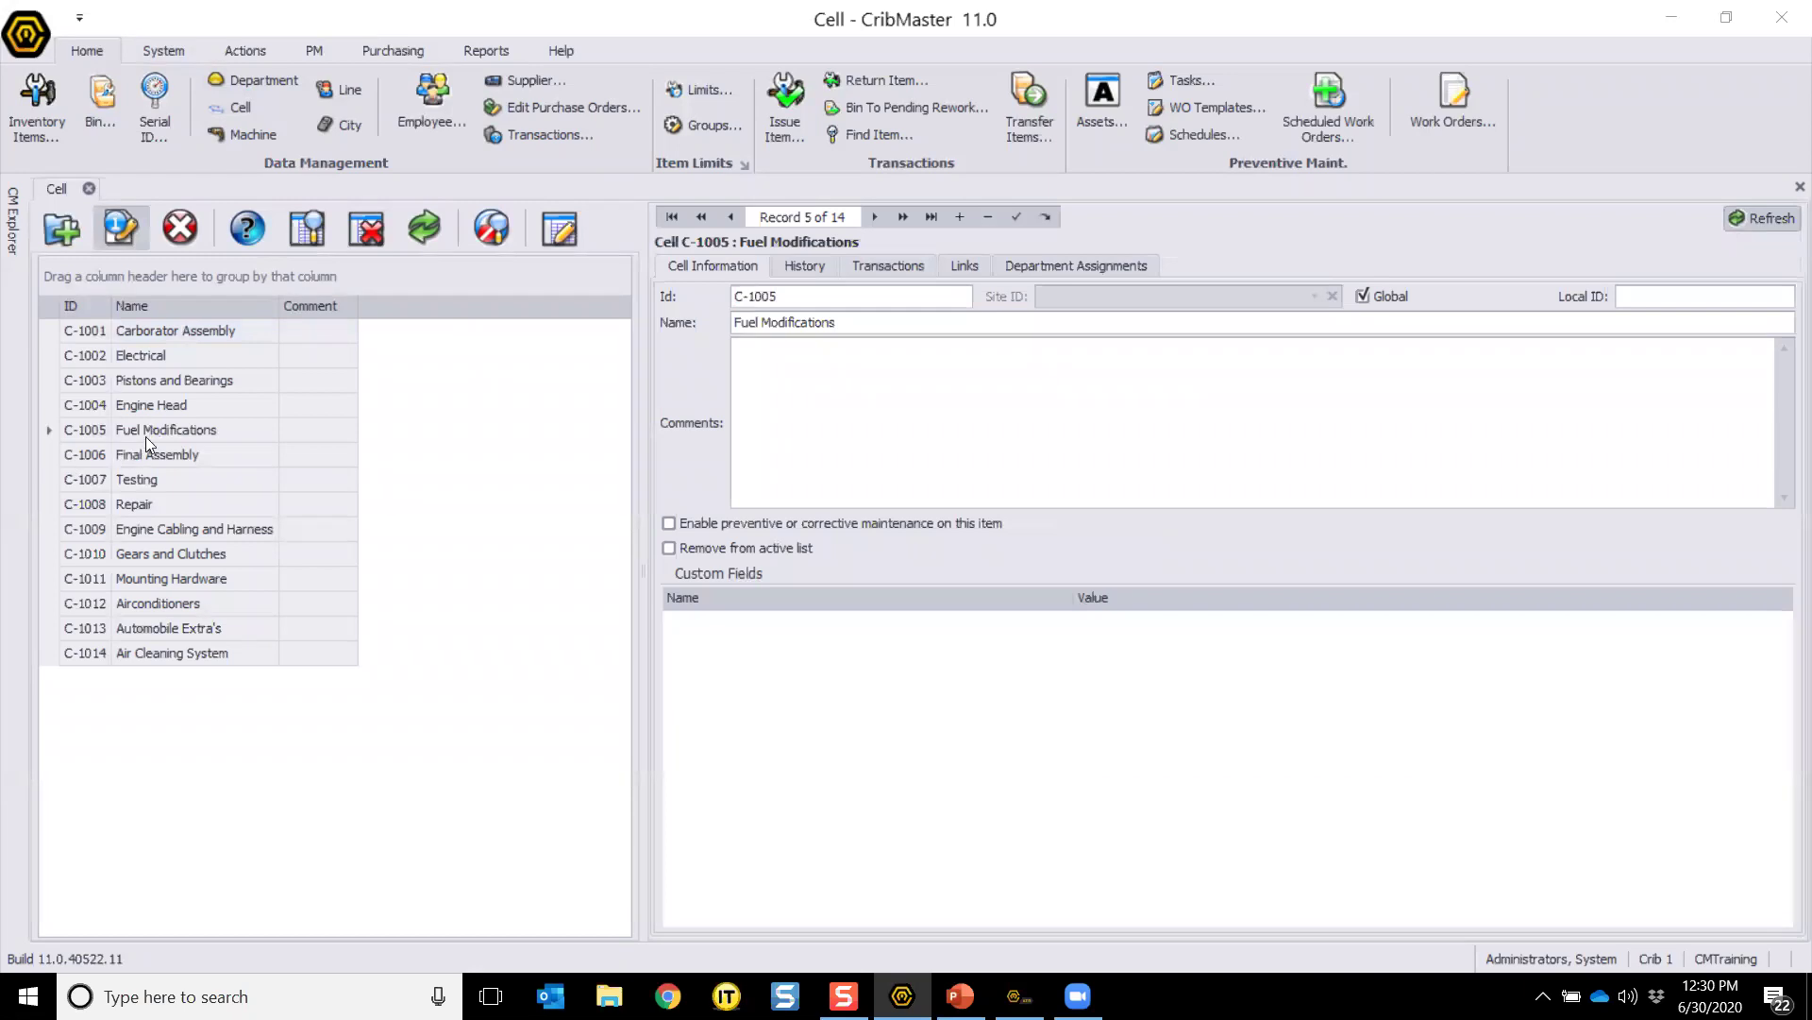
left_click(792, 265)
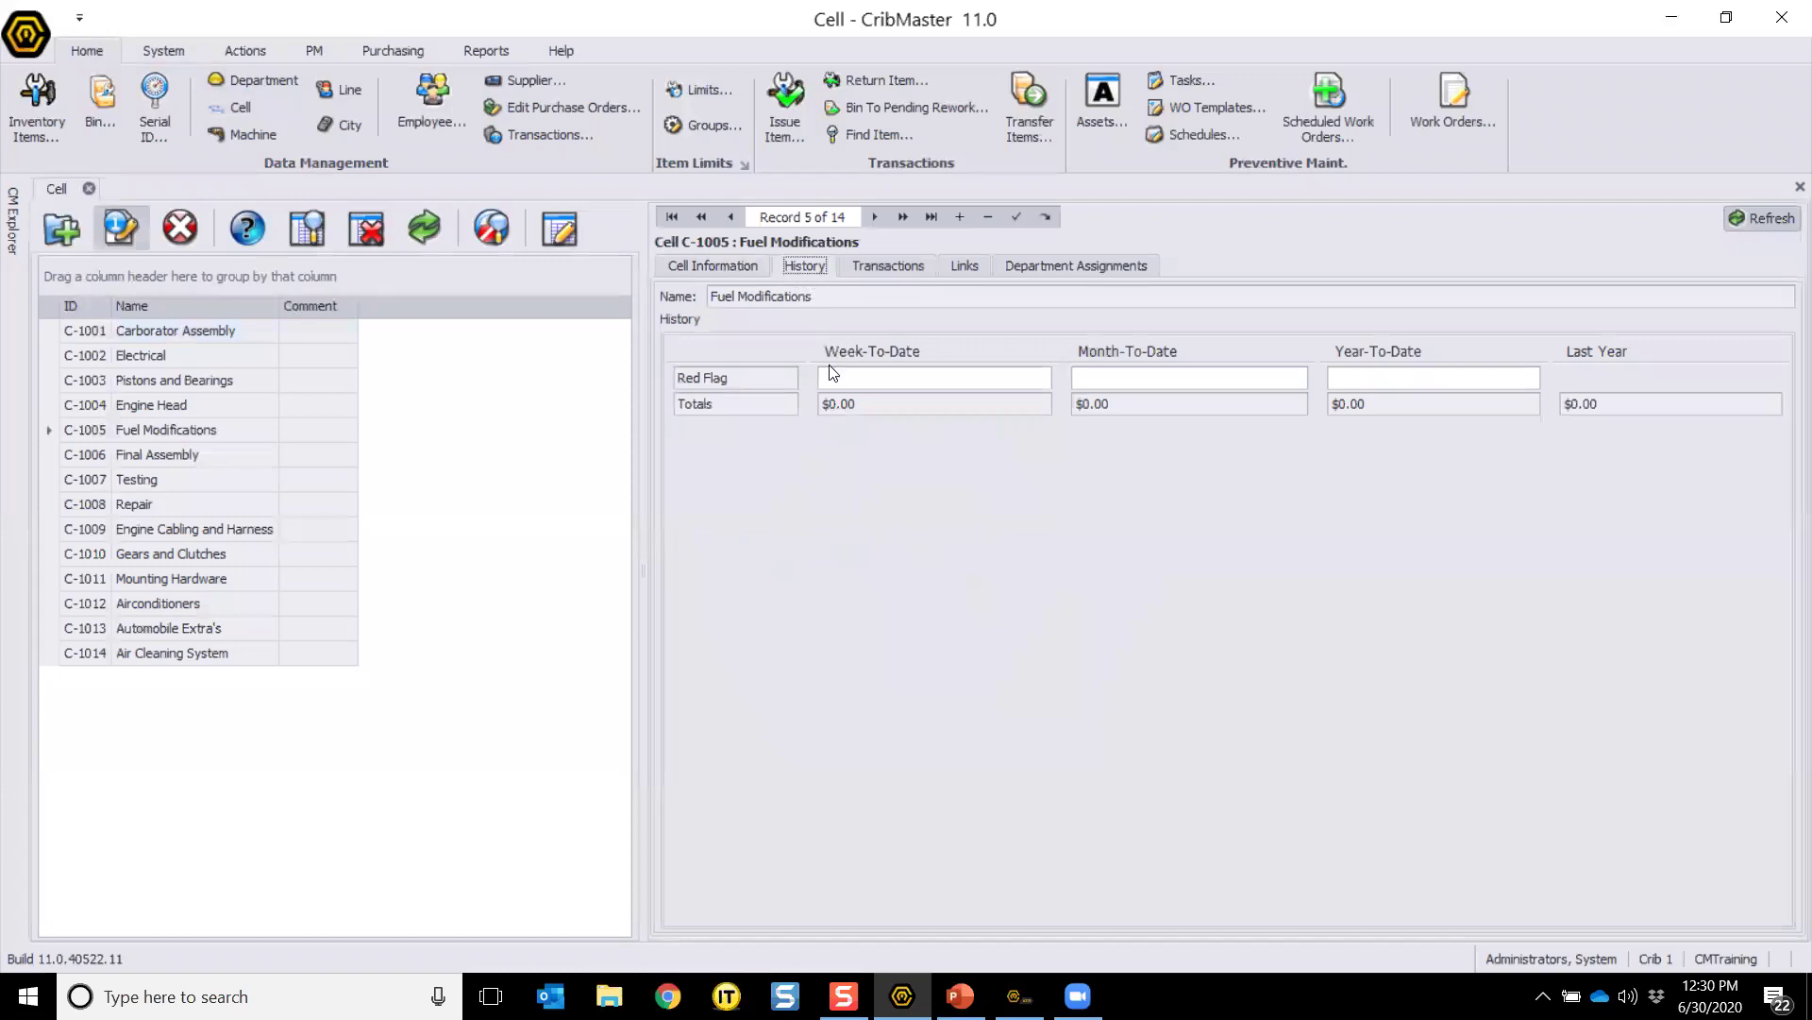
Step: Set the Fuel Modifications red flag limits to $50 week-to-date, $500 month-to-date and $5,000 year-to-date
left_click(850, 379)
type("50")
left_click(1239, 378)
type("500")
left_click(1380, 376)
type("5000")
left_click(1165, 403)
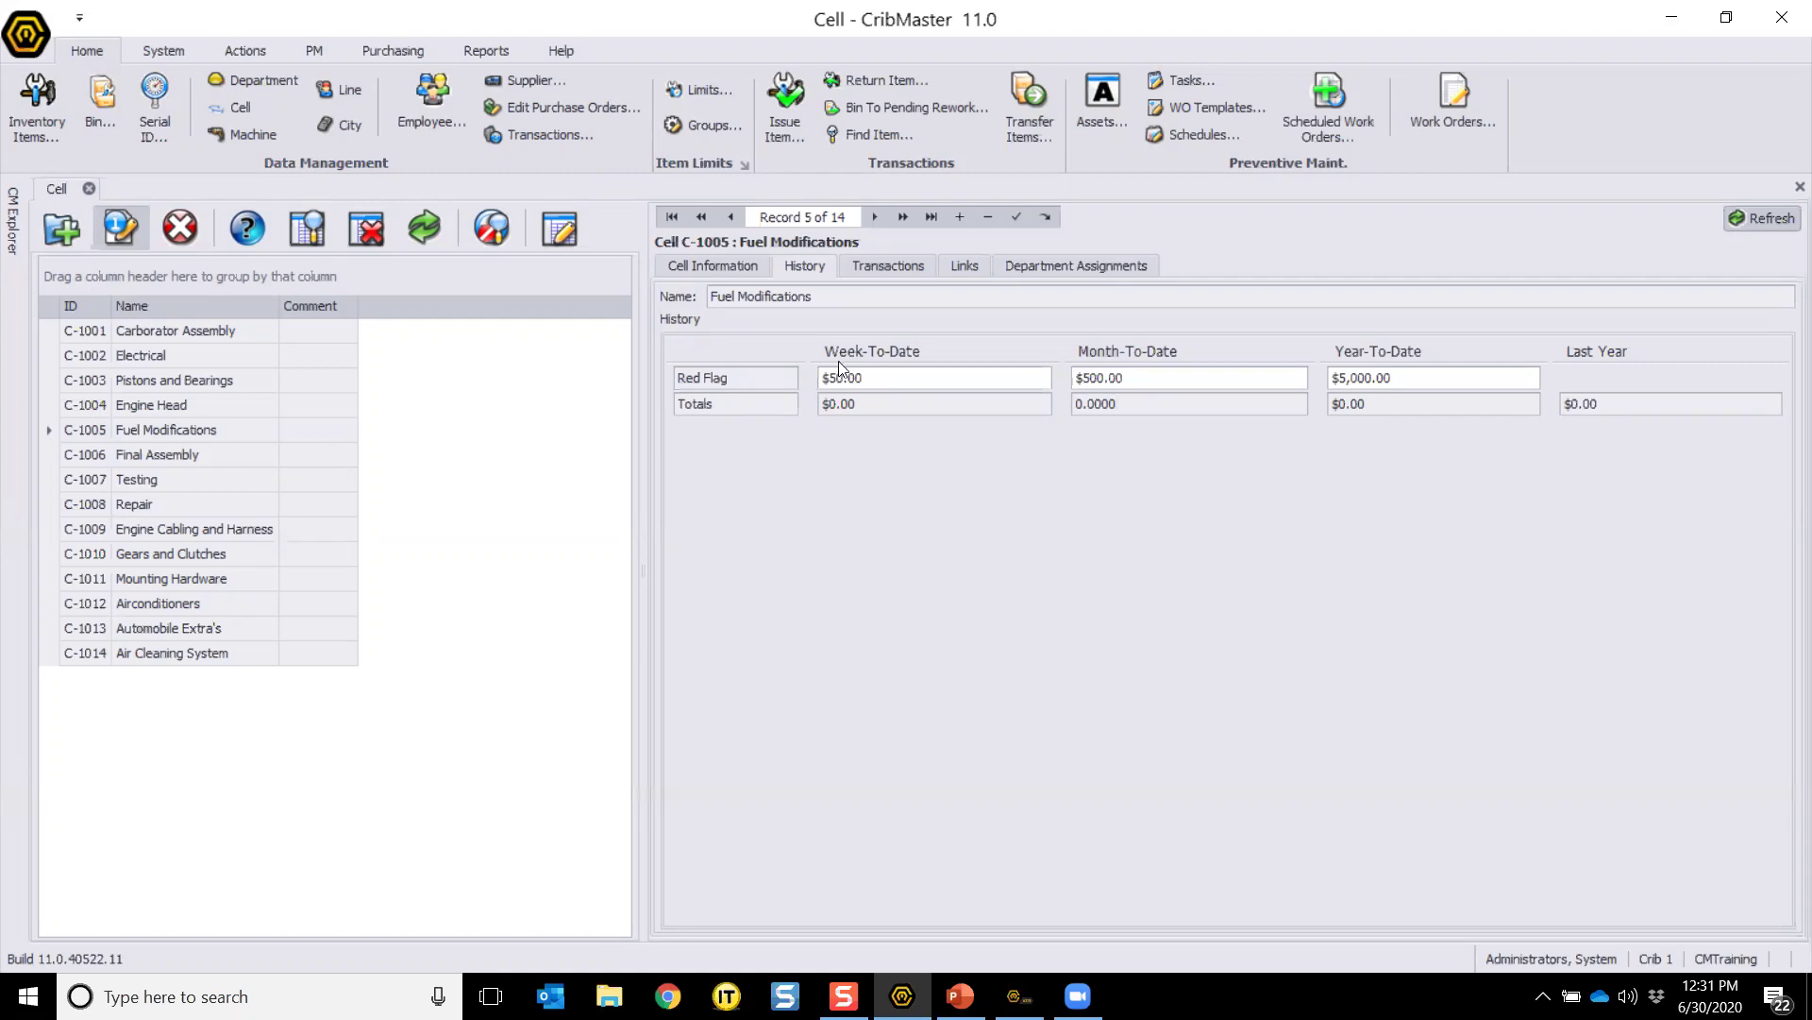
Step: Examine the selection options in the Red Flag Reports, close them, and review the cell's week-to-date red flag limit
left_click(487, 47)
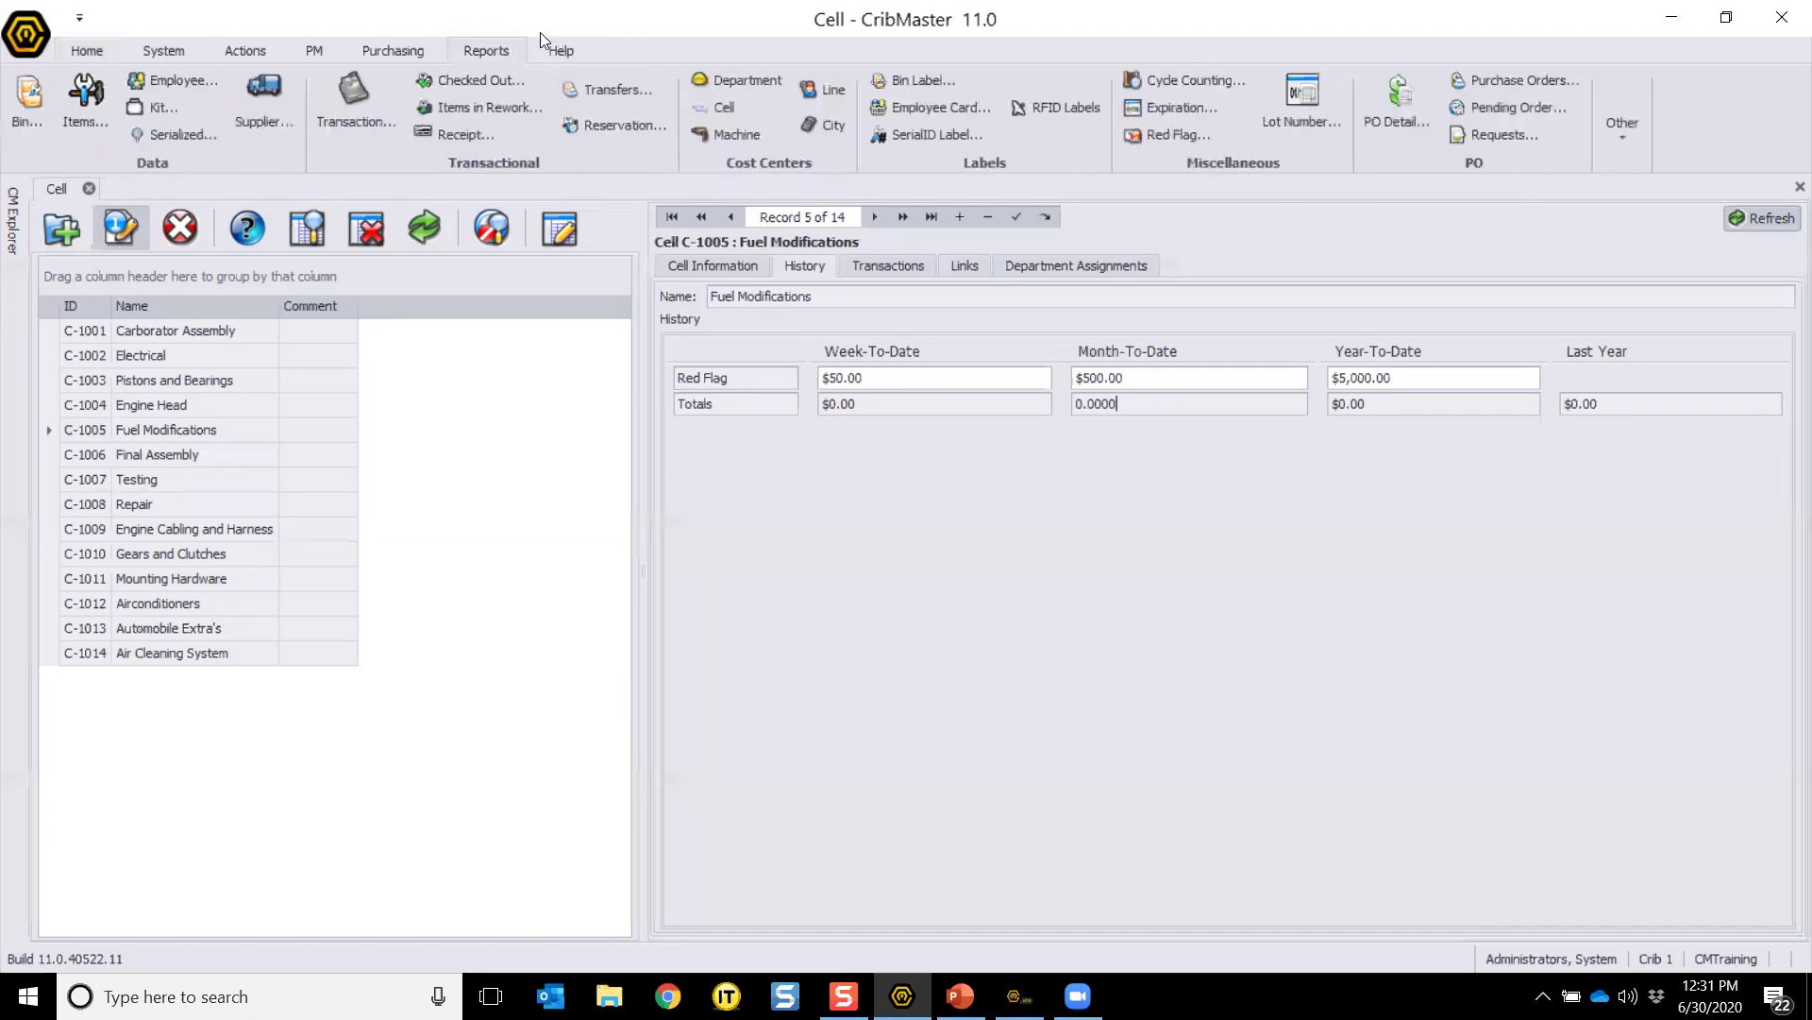
left_click(1168, 133)
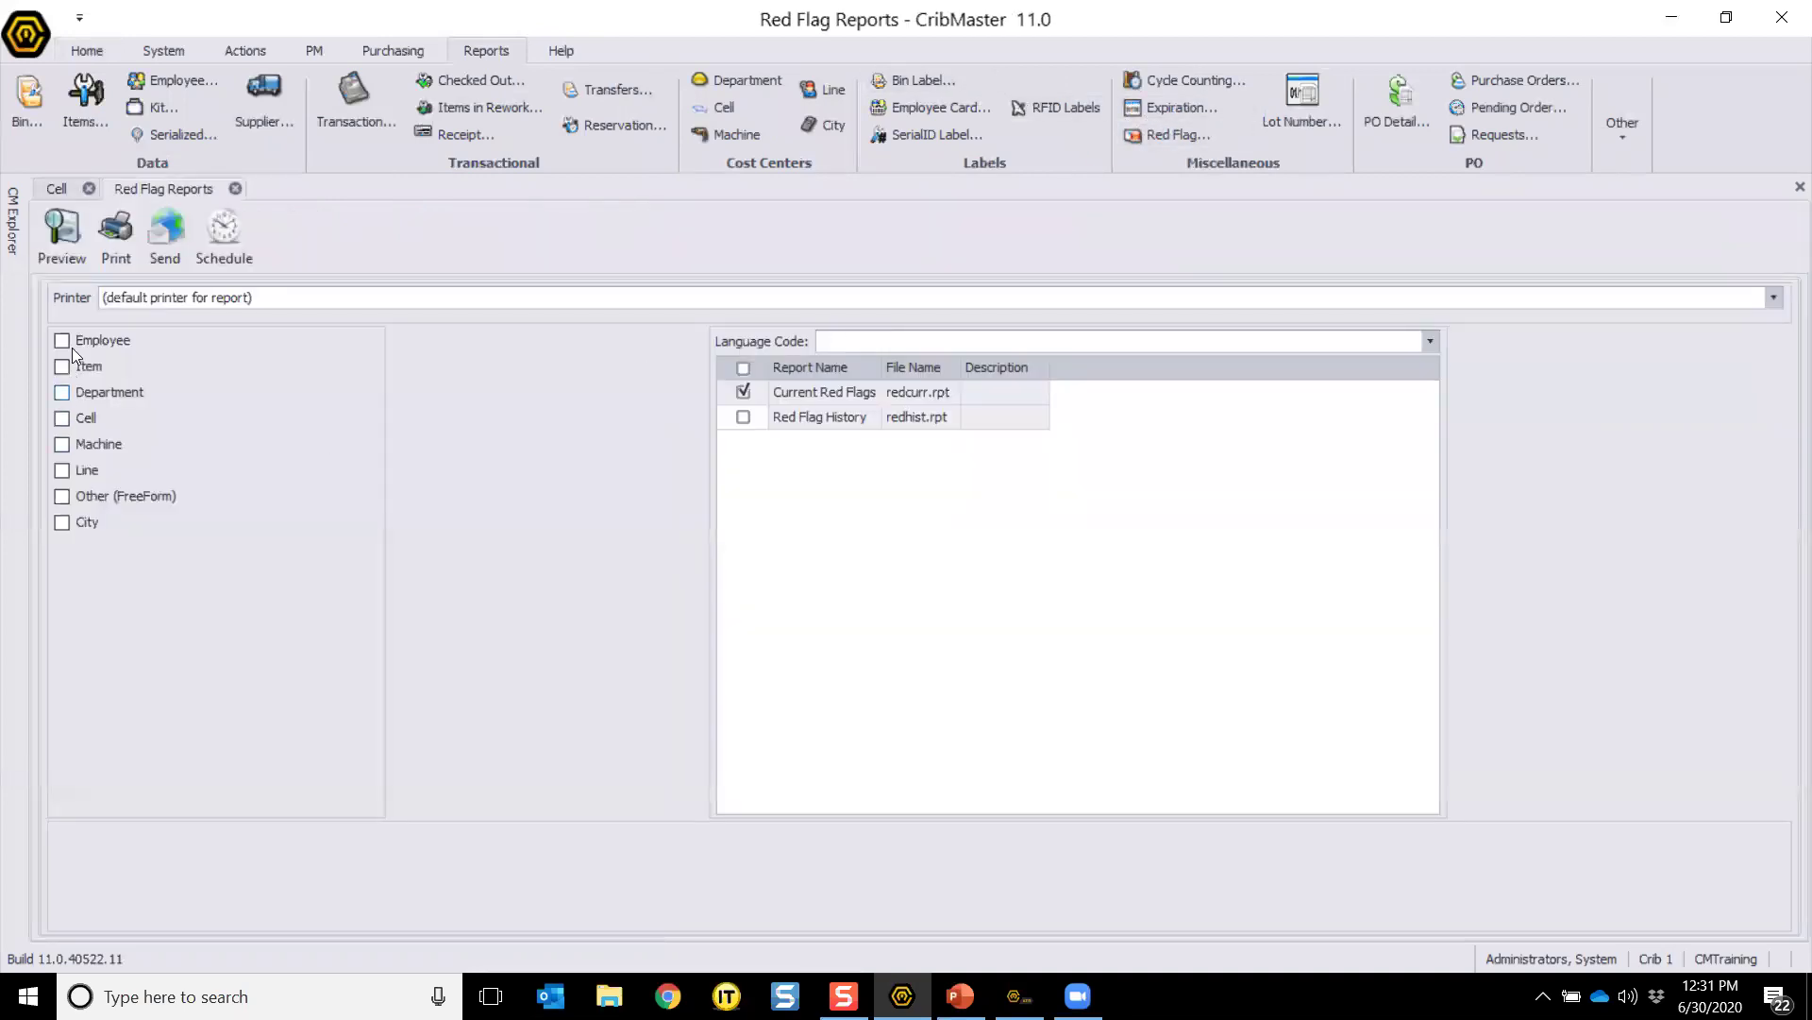
left_click(62, 339)
left_click(236, 189)
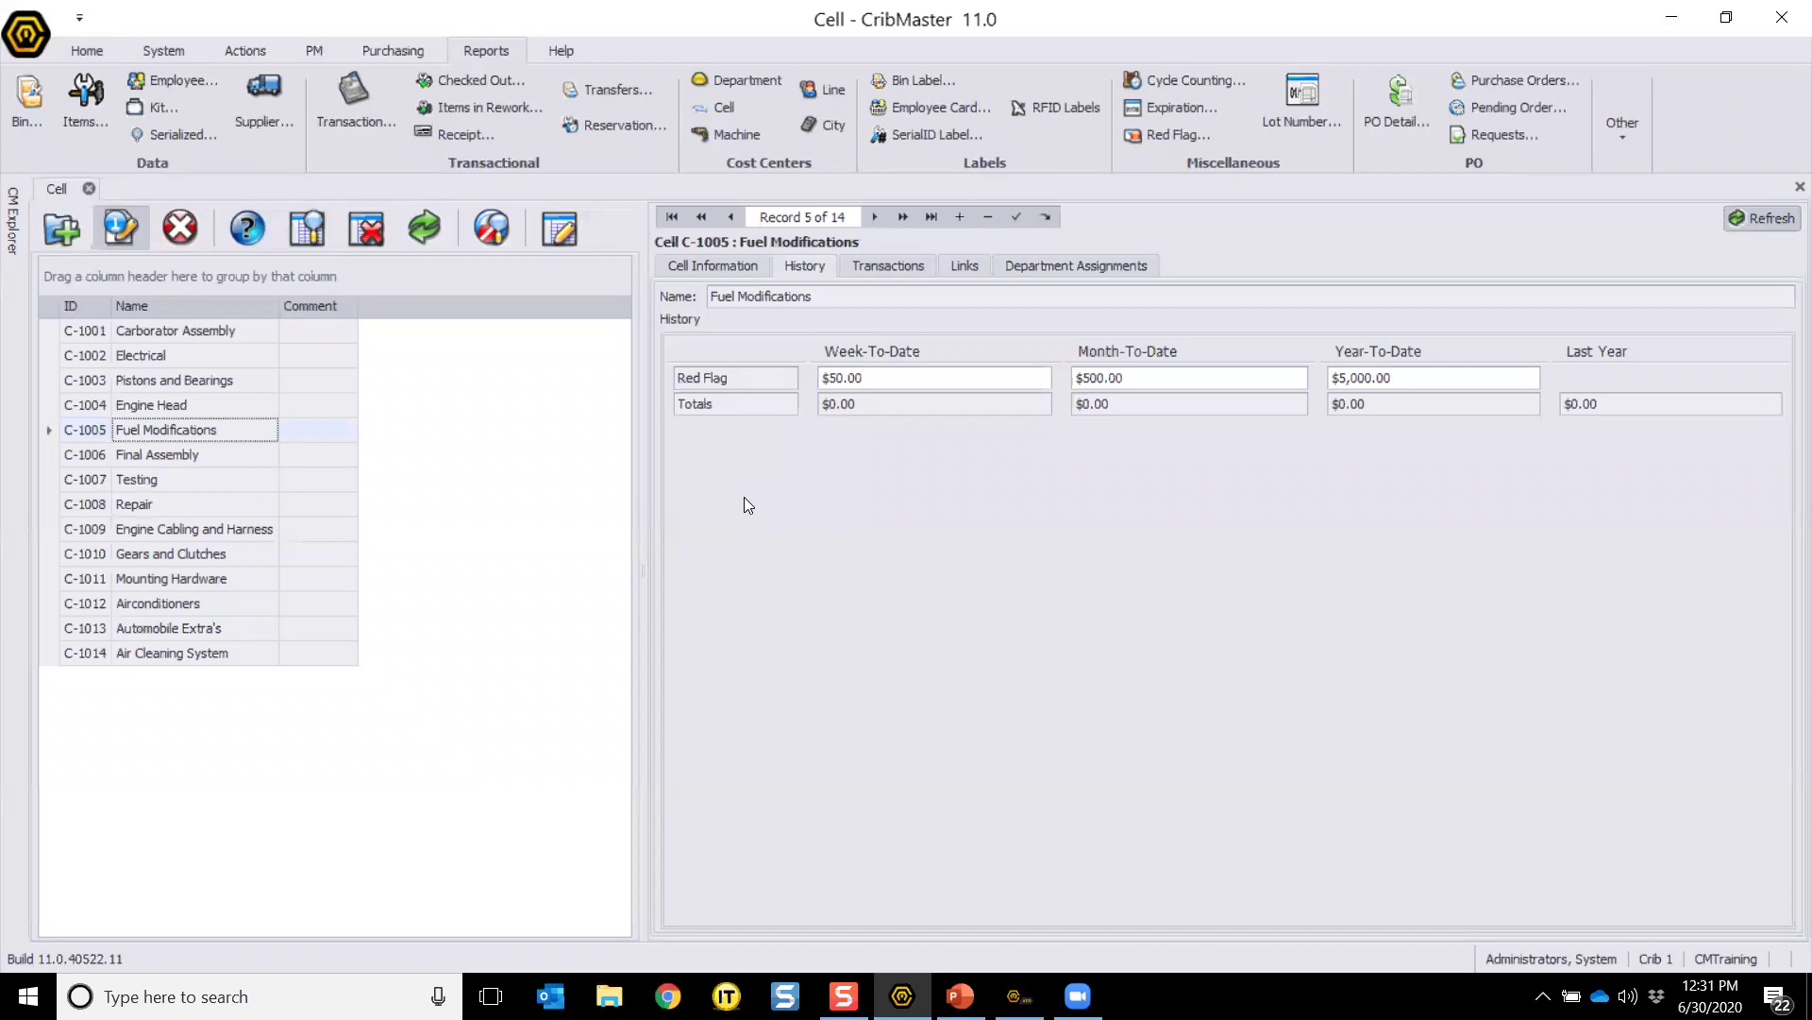
left_click(891, 375)
left_click_drag(908, 379, 808, 378)
left_click(748, 394)
Step: Open the system Configuration Options and expand the Item Limits settings within Issue/Return Options
left_click(151, 48)
left_click(275, 133)
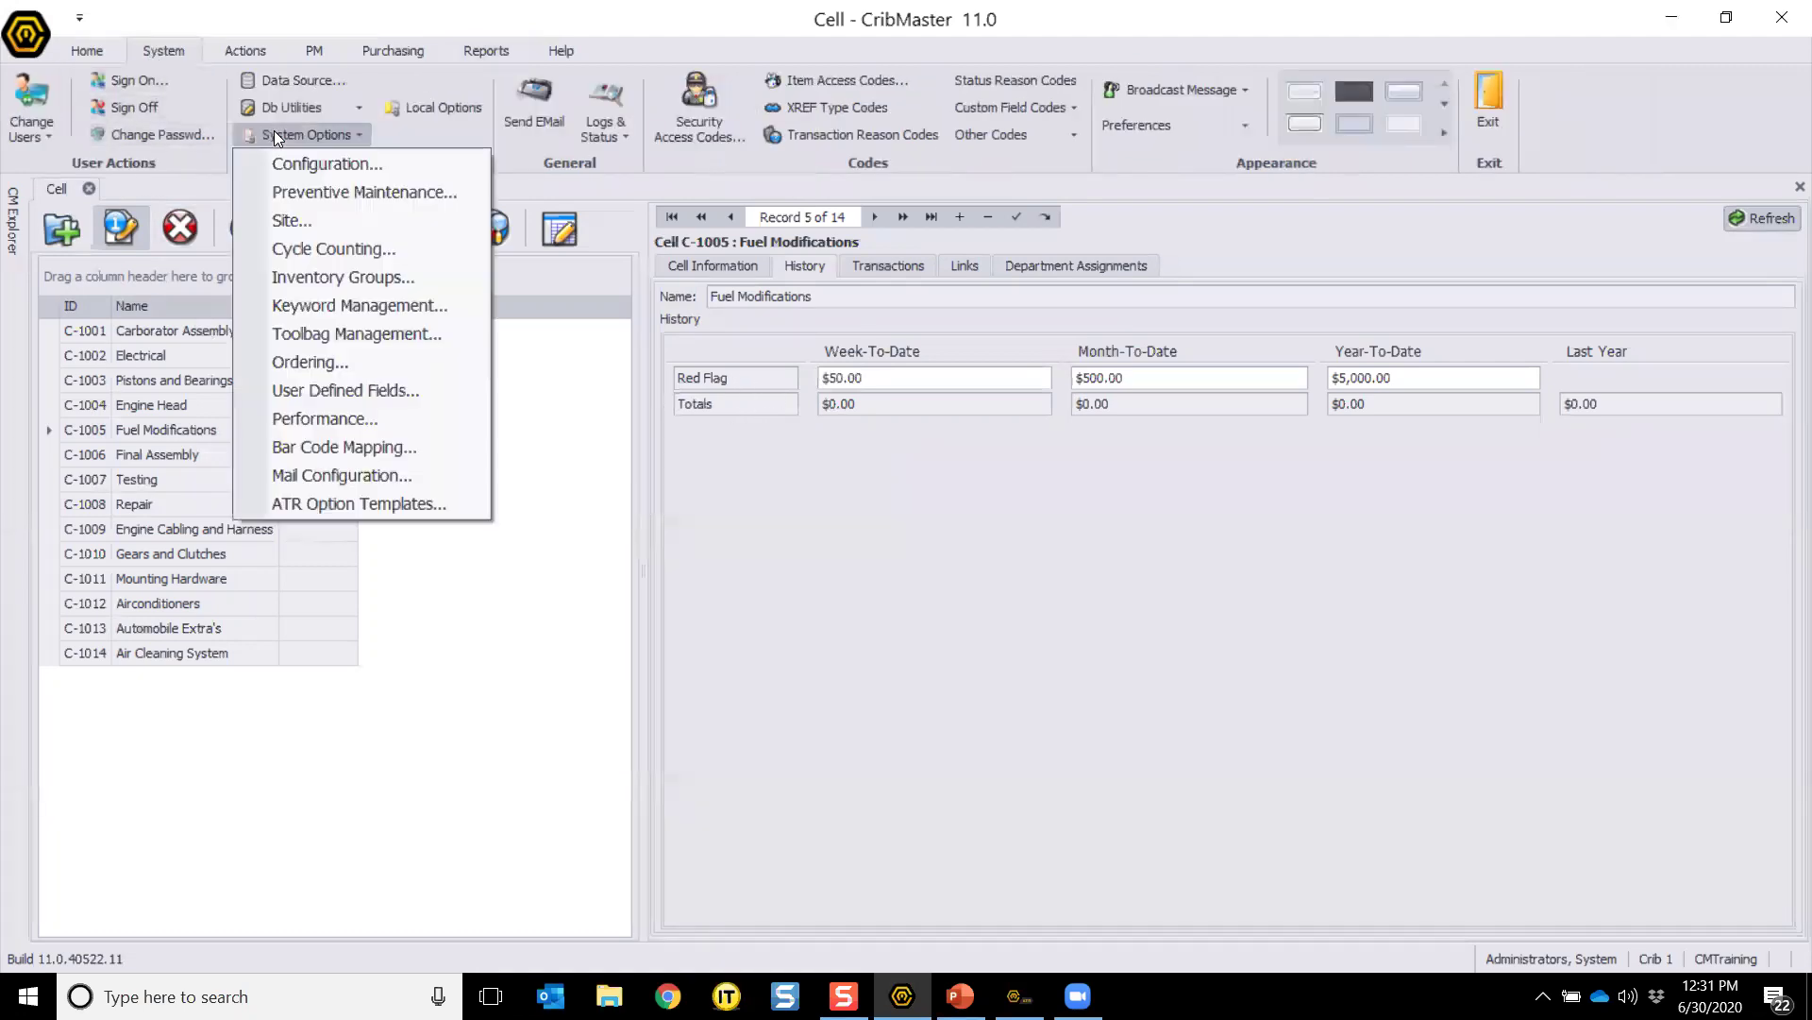
left_click(311, 166)
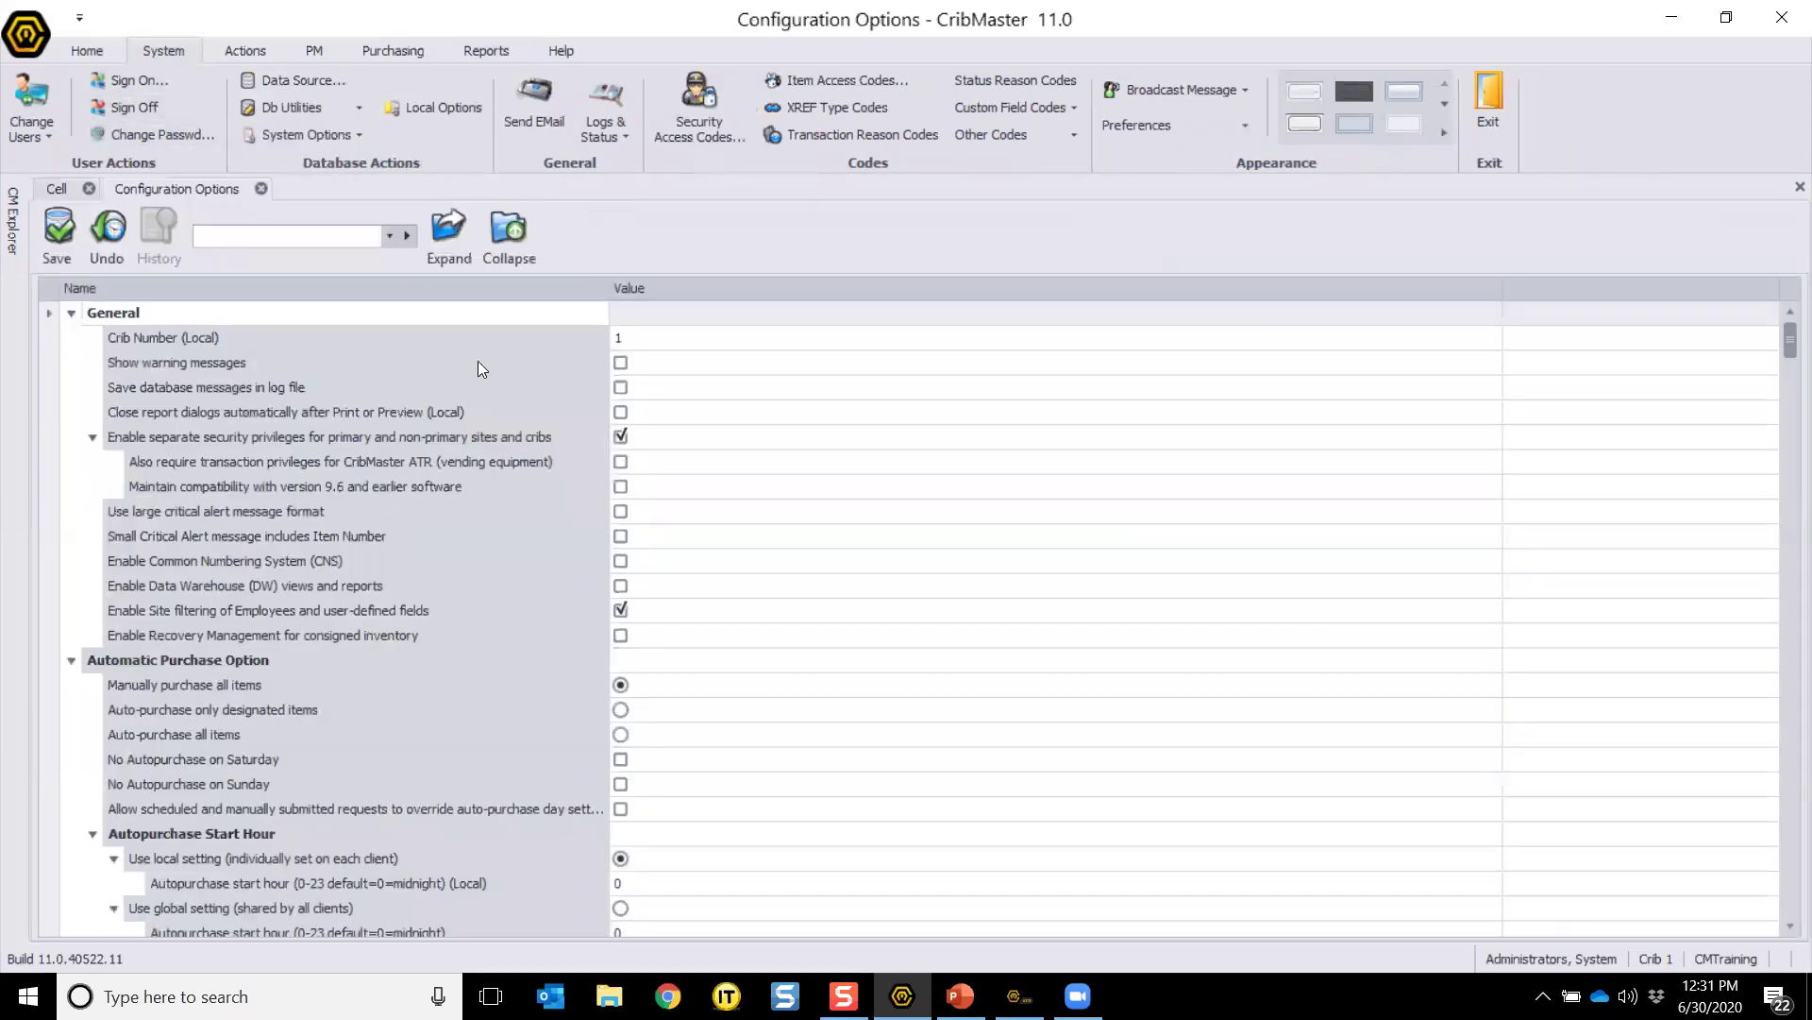
left_click(508, 251)
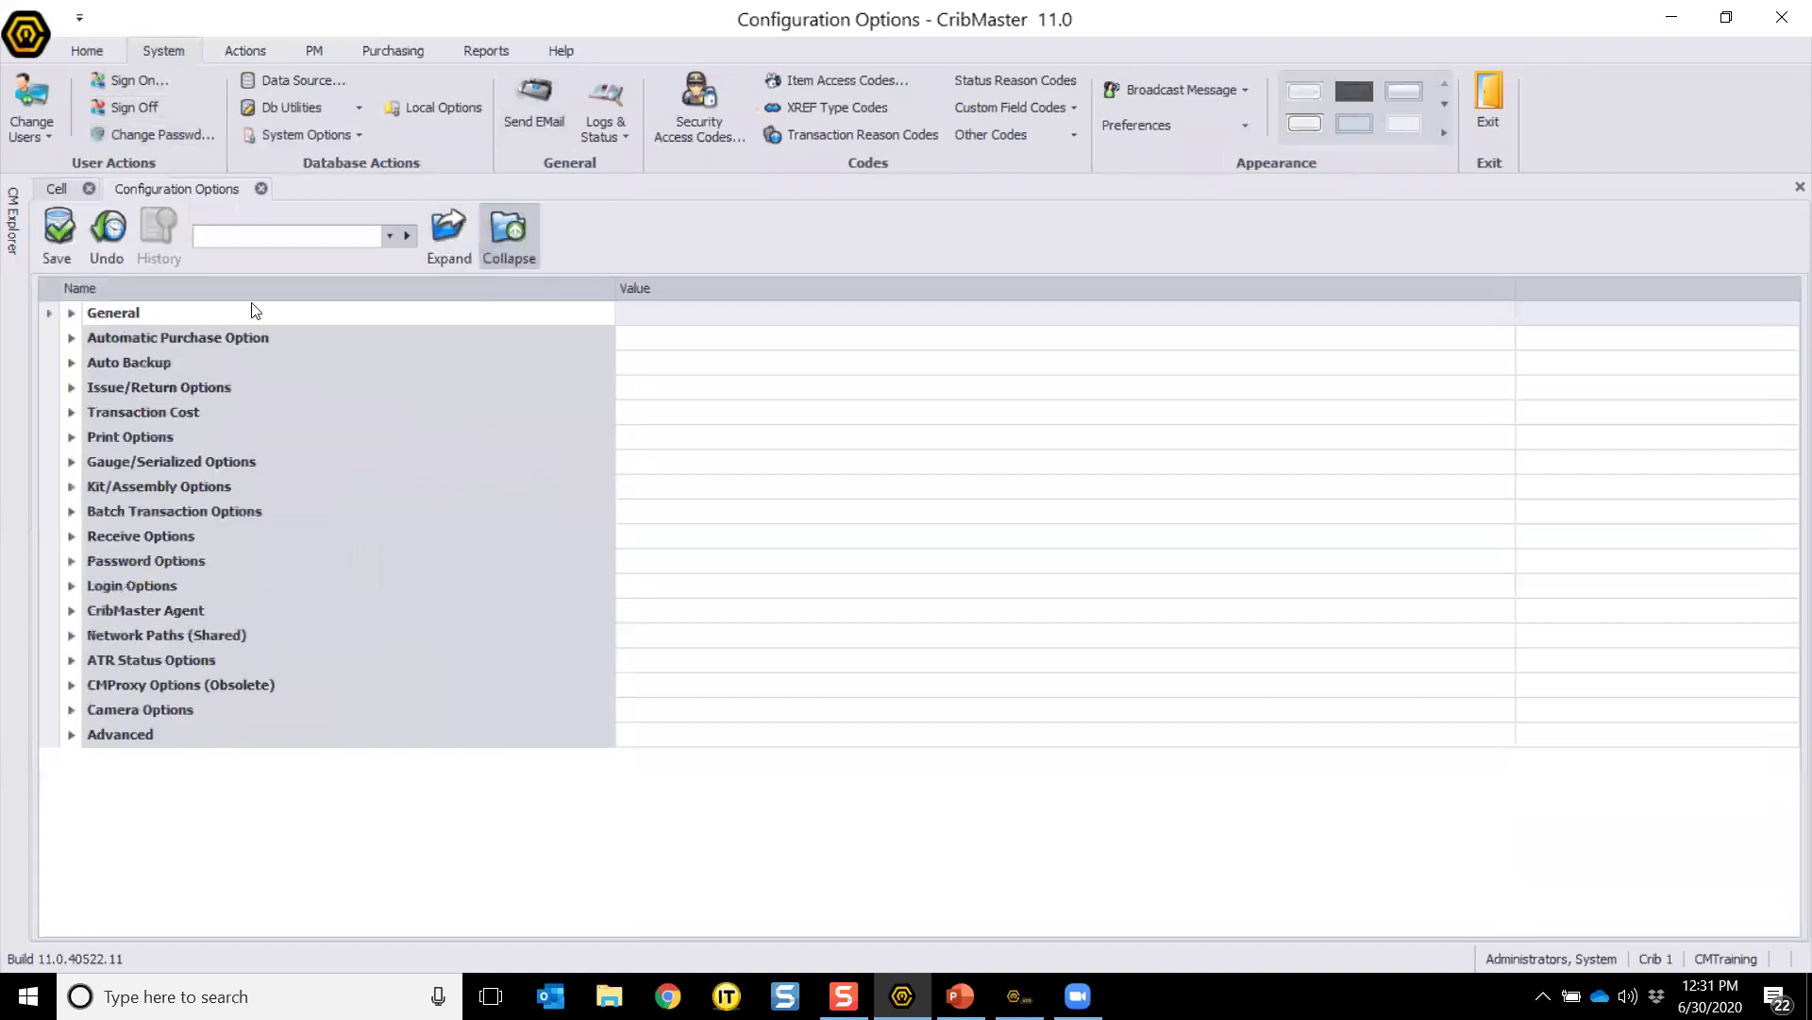
left_click(72, 387)
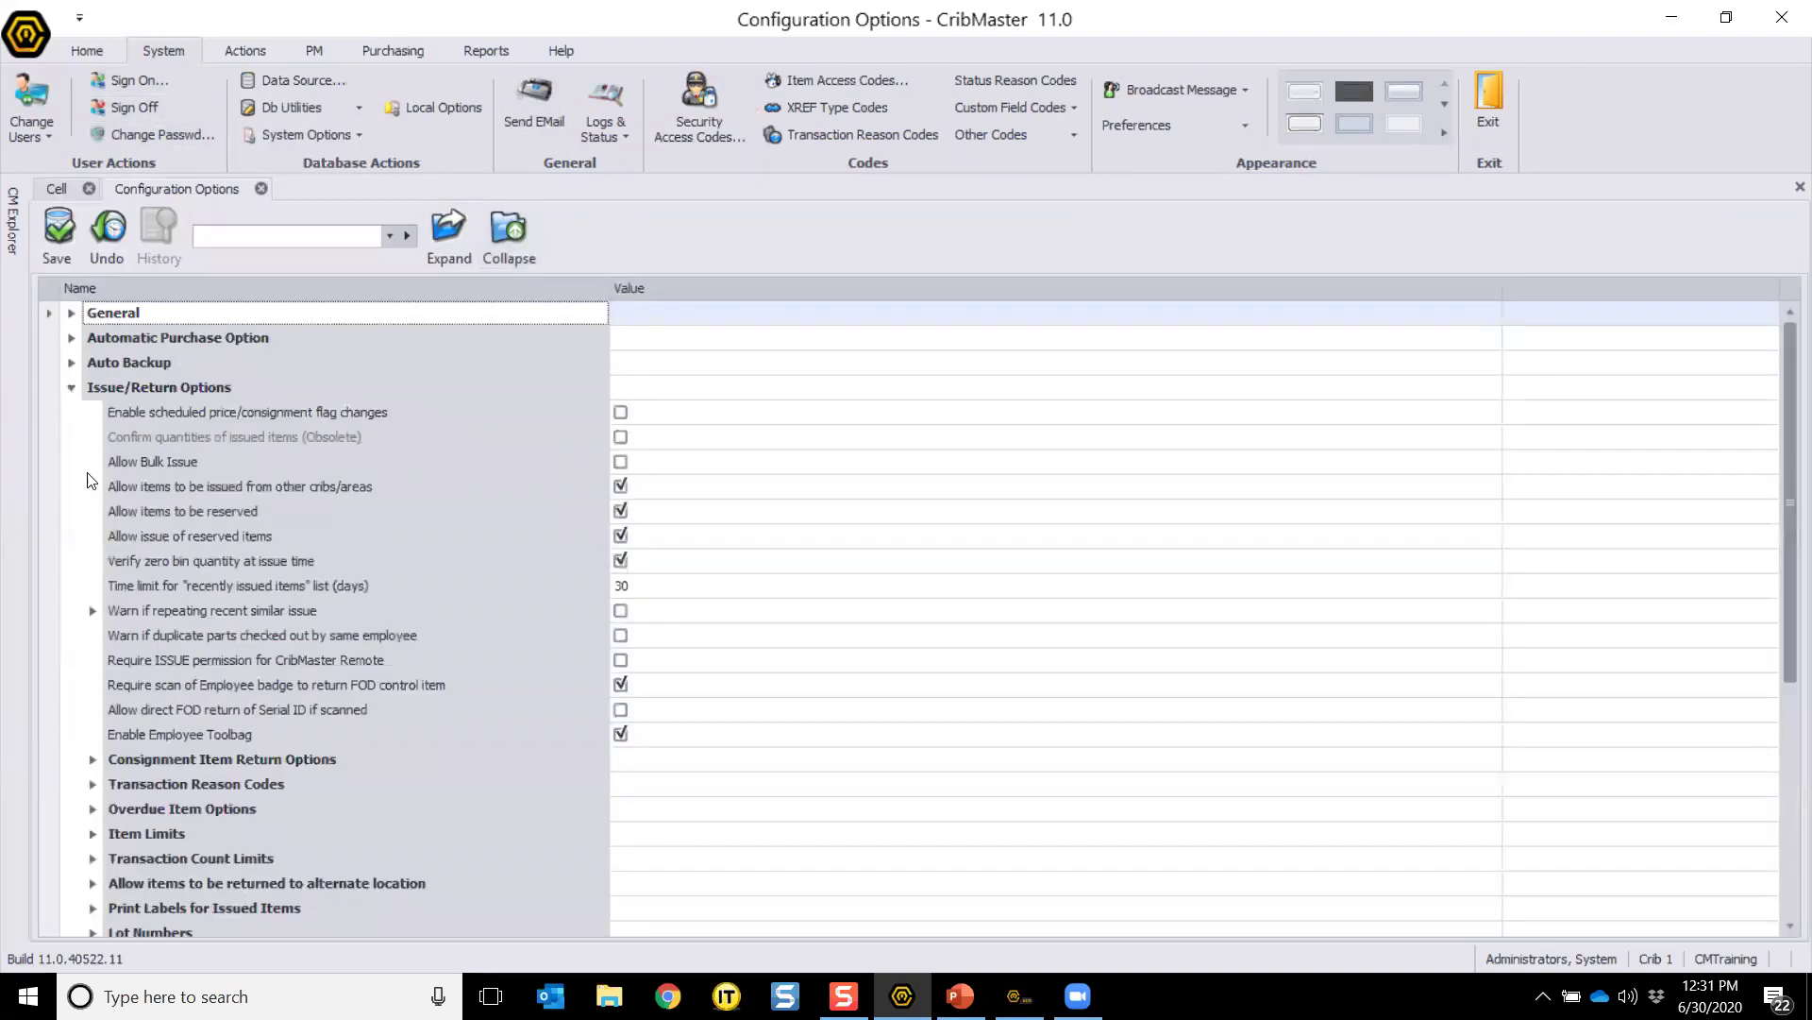
left_click(92, 834)
left_click(187, 884)
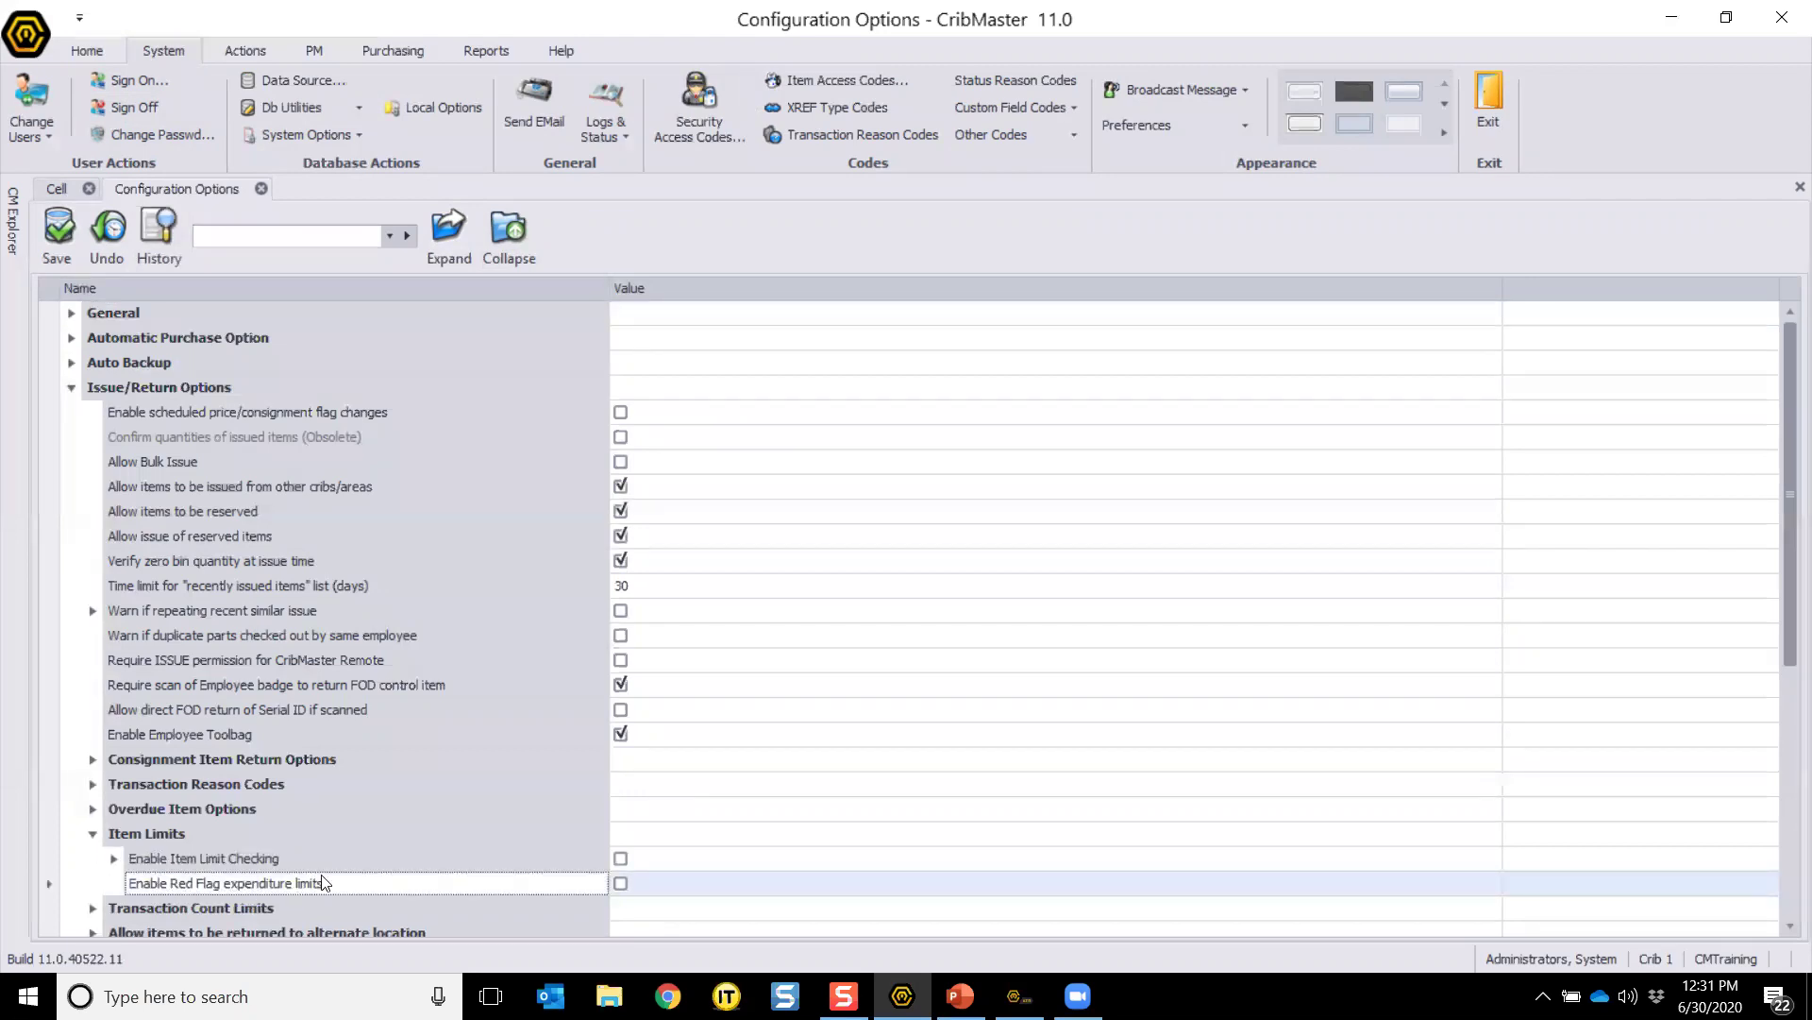
Step: Enable Red Flag expenditure limits and close both the Configuration Options and the Cell records
left_click(632, 885)
left_click(630, 888)
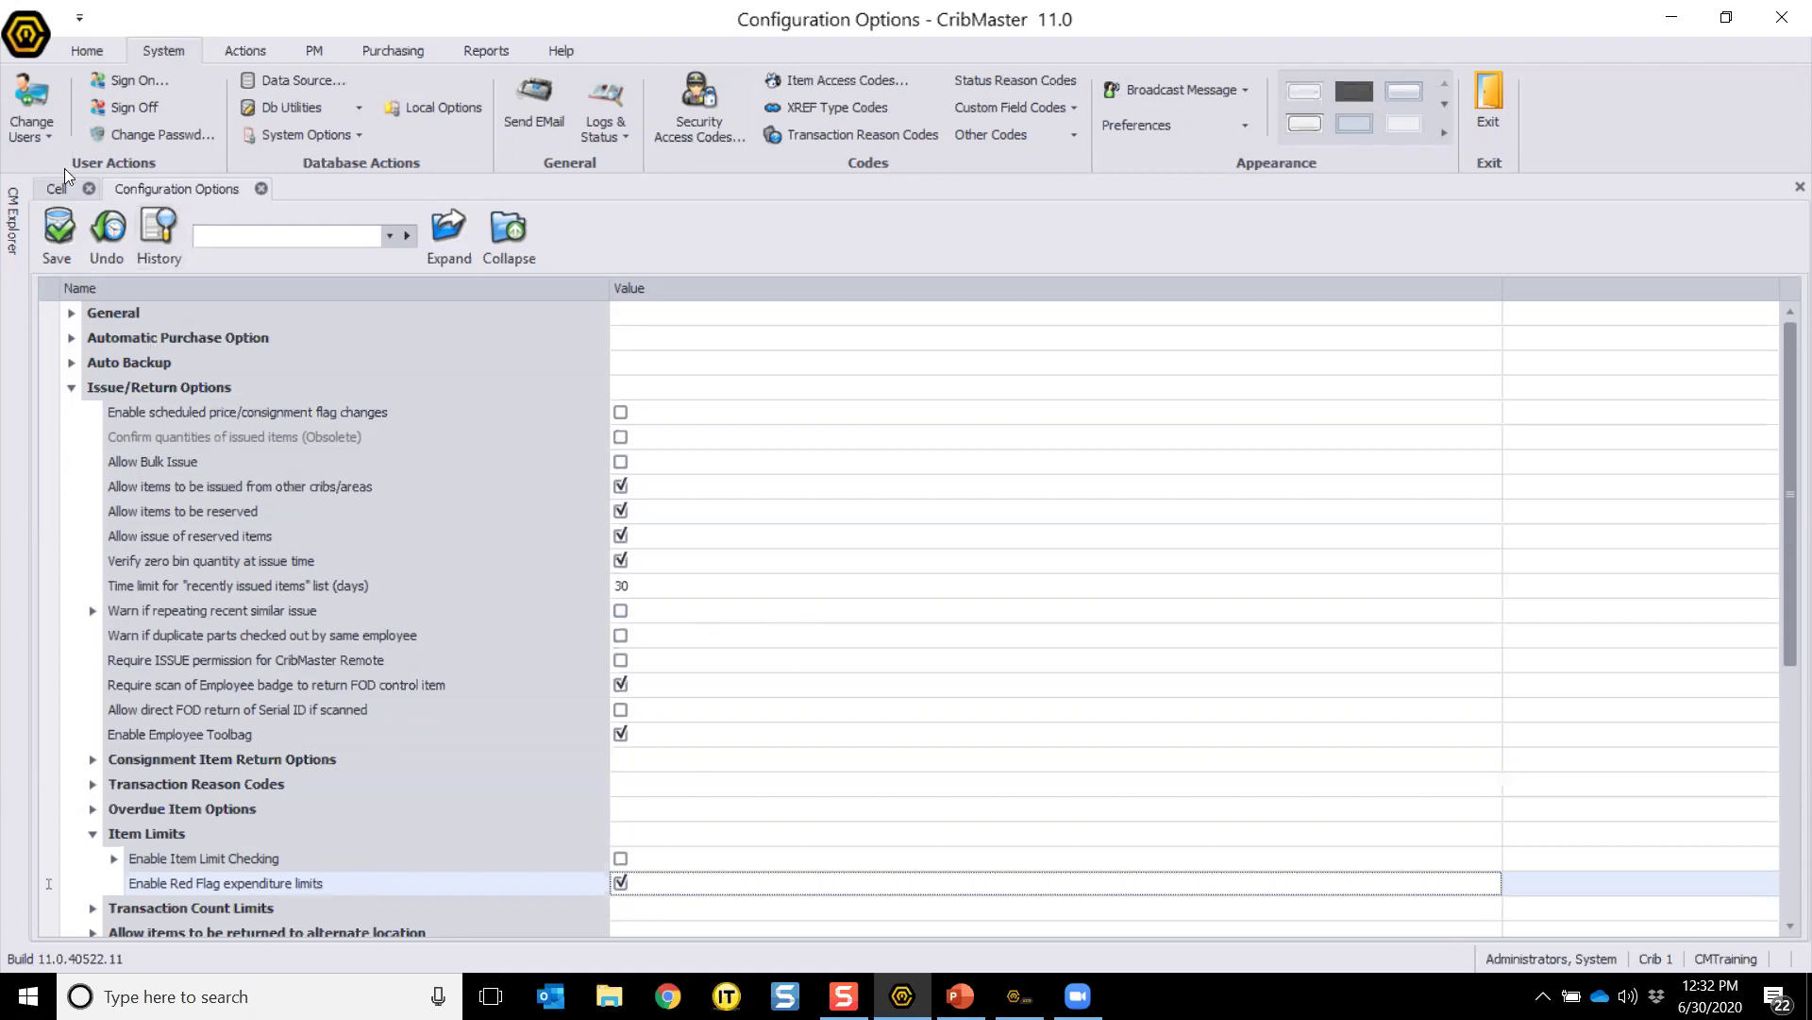
left_click(263, 185)
left_click(854, 527)
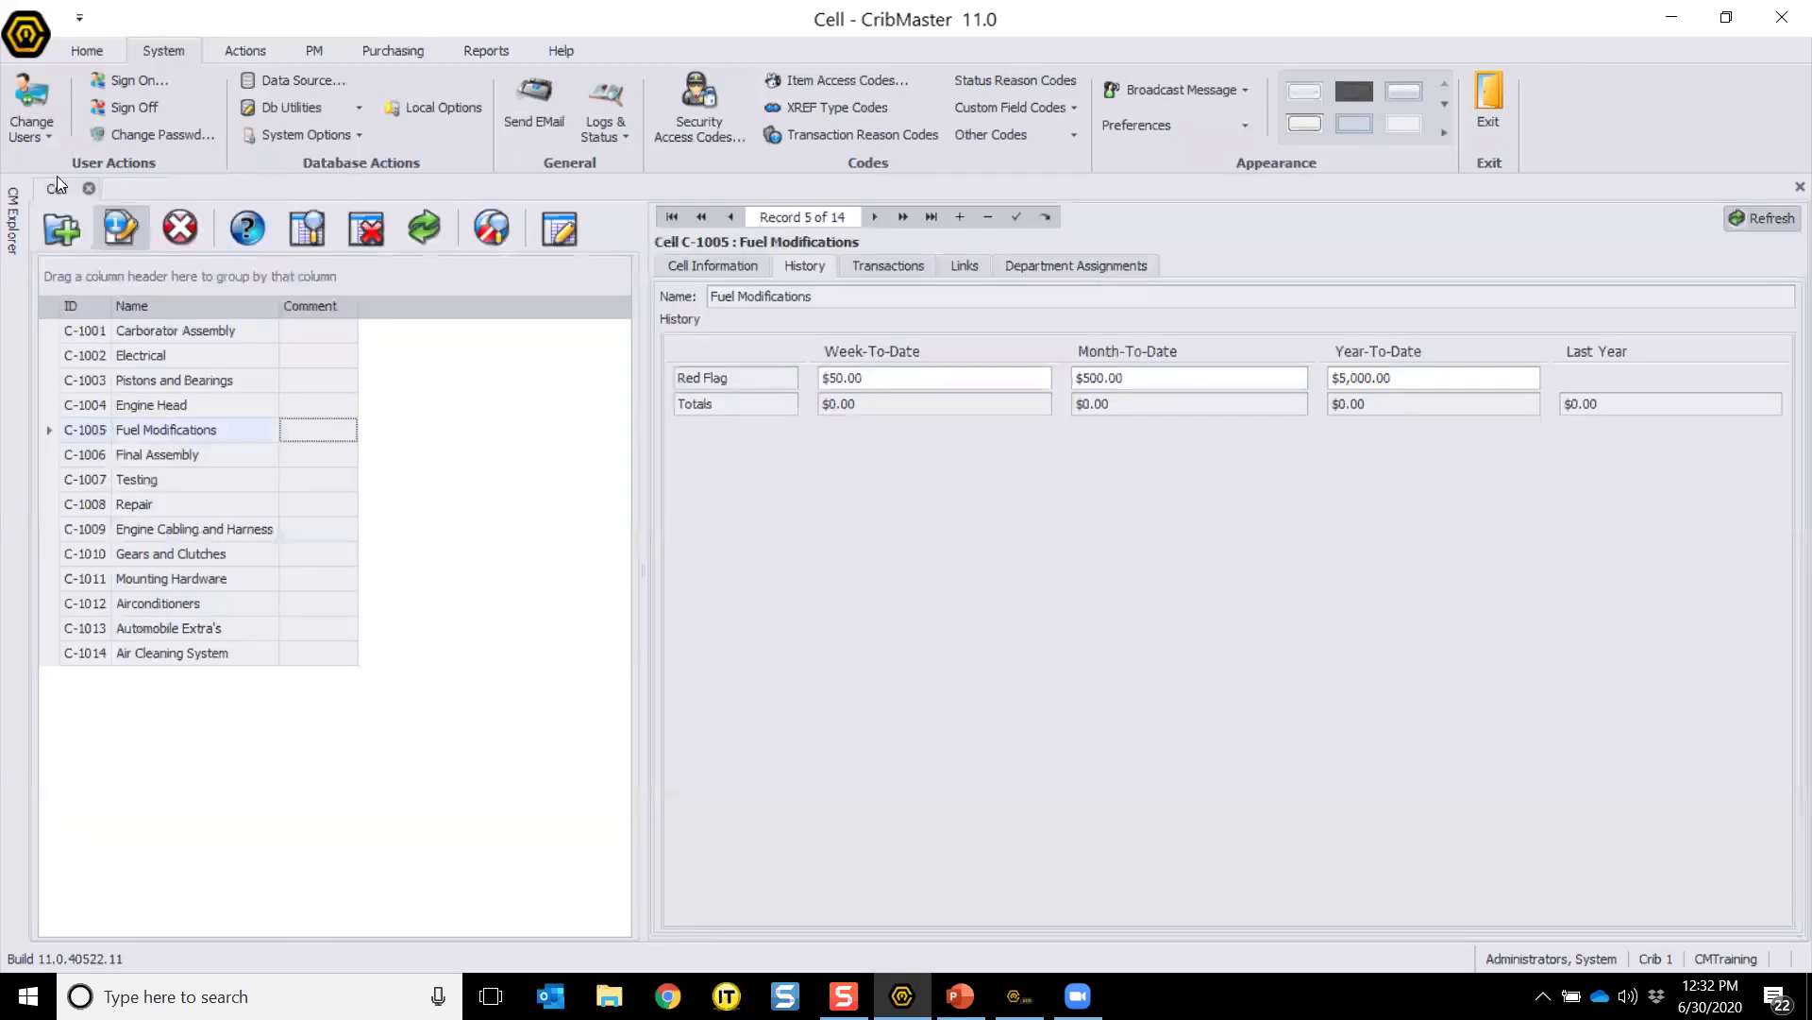
left_click(90, 189)
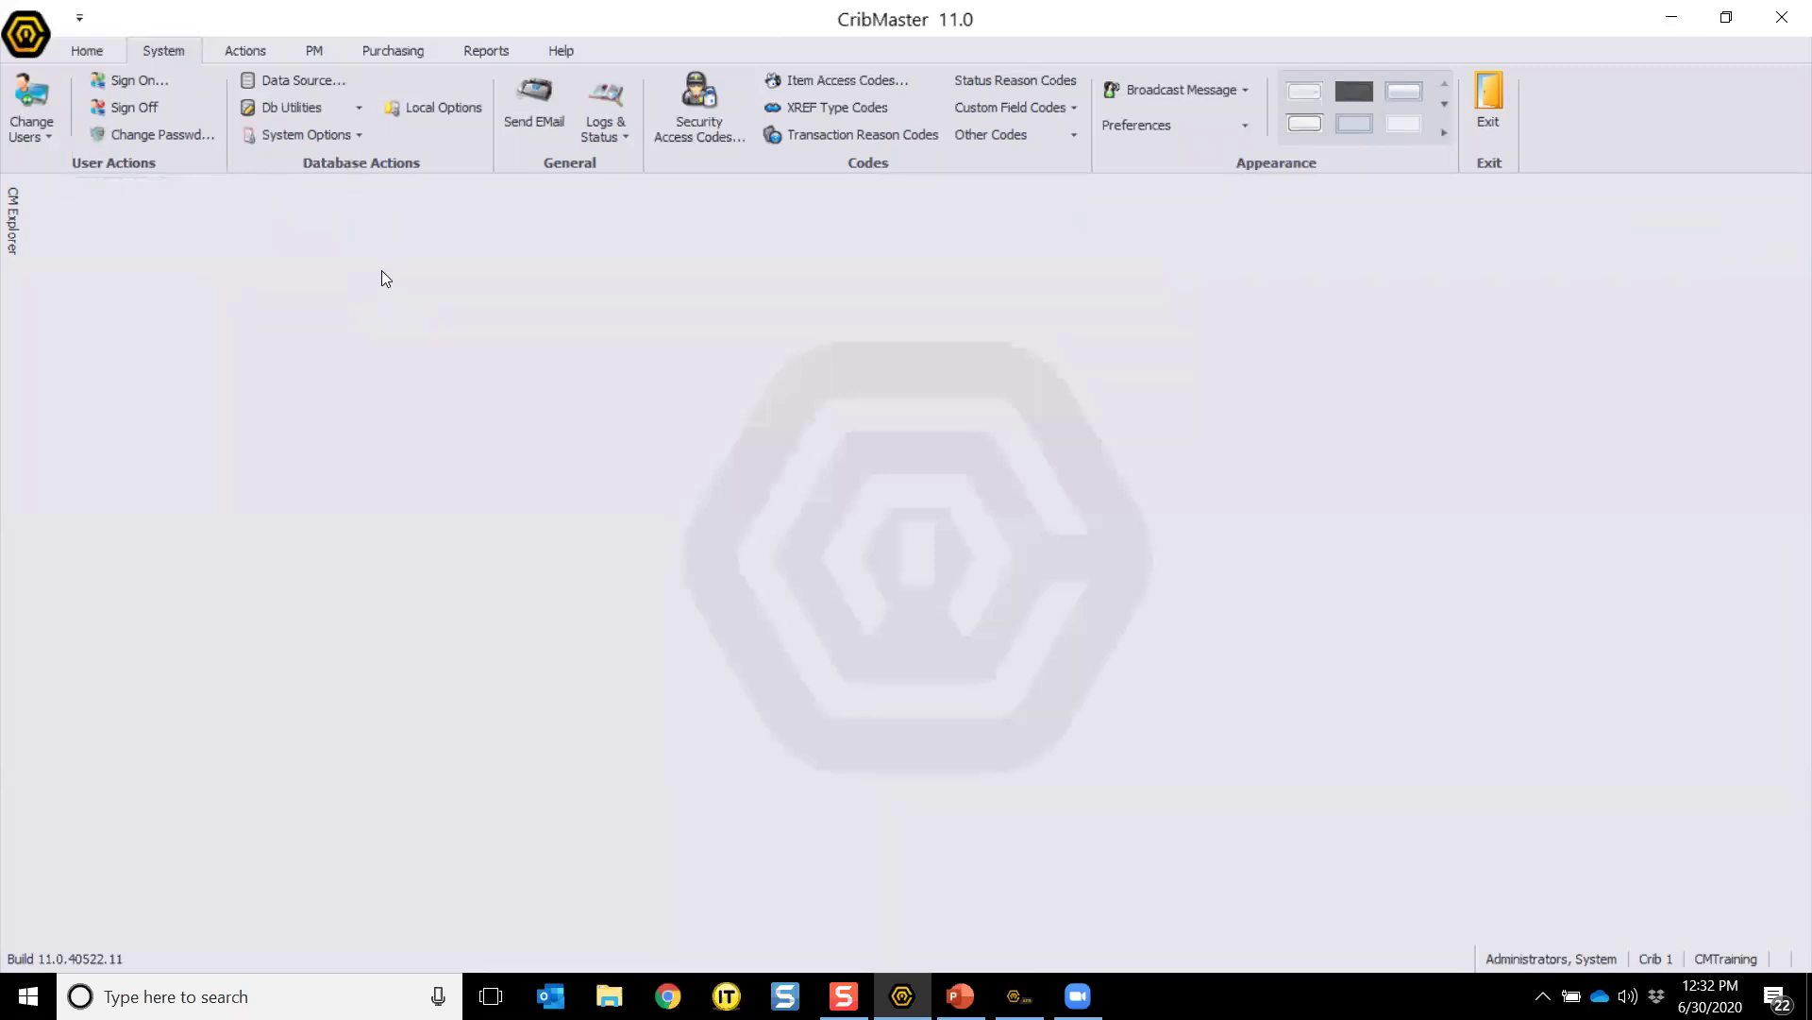
Step: Open the Items To Order for purchasing authorization and display the properties of the Large Blue Plastic Bix order for crib-bin 107-5-5
left_click(392, 50)
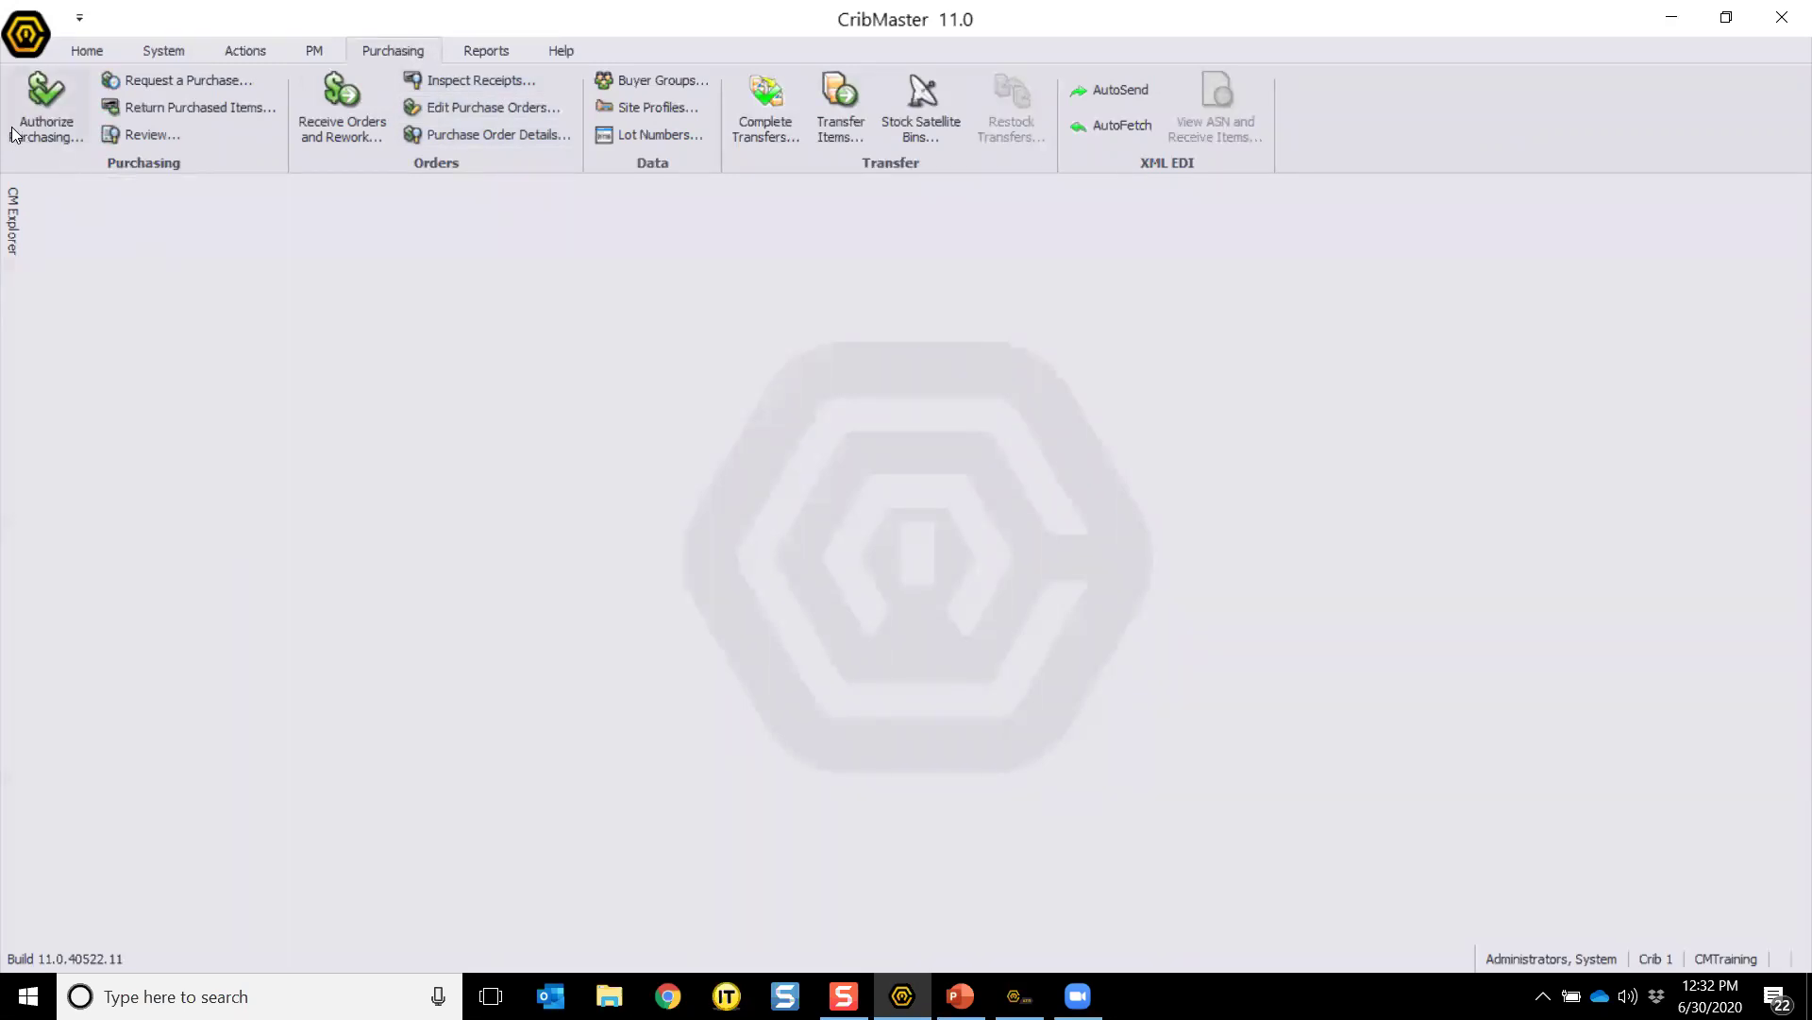
left_click(45, 106)
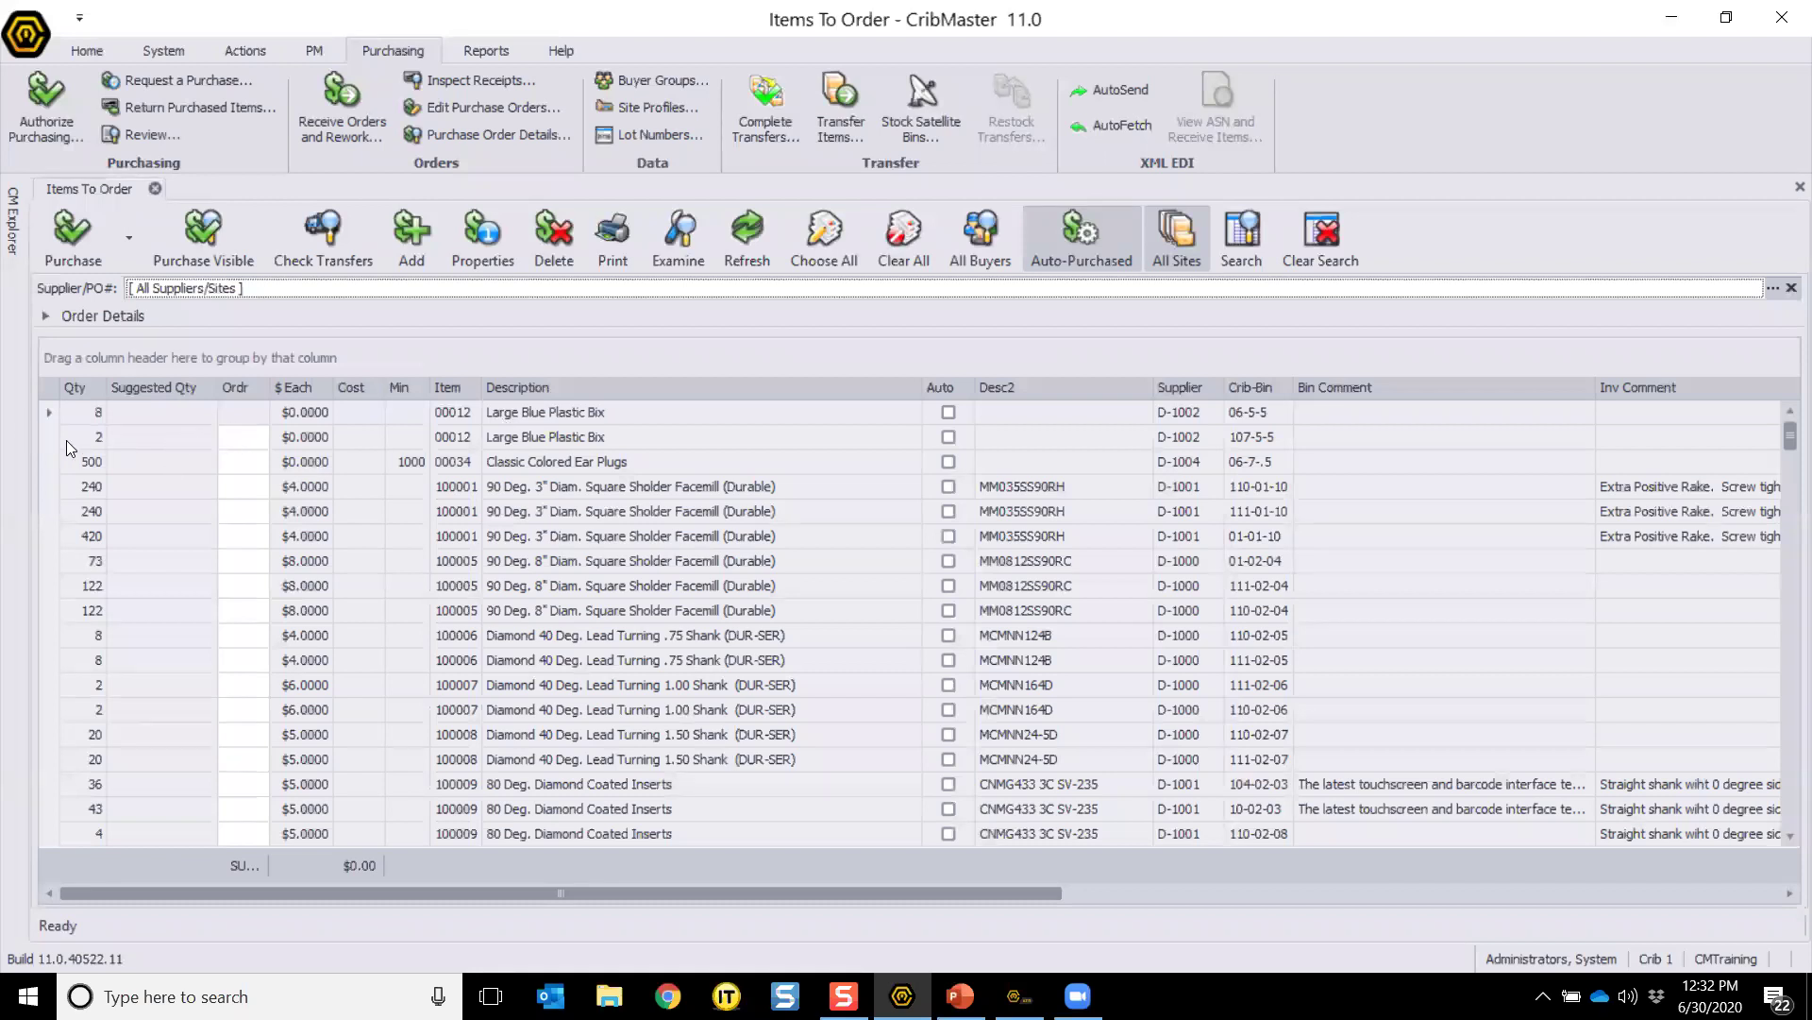
left_click(488, 440)
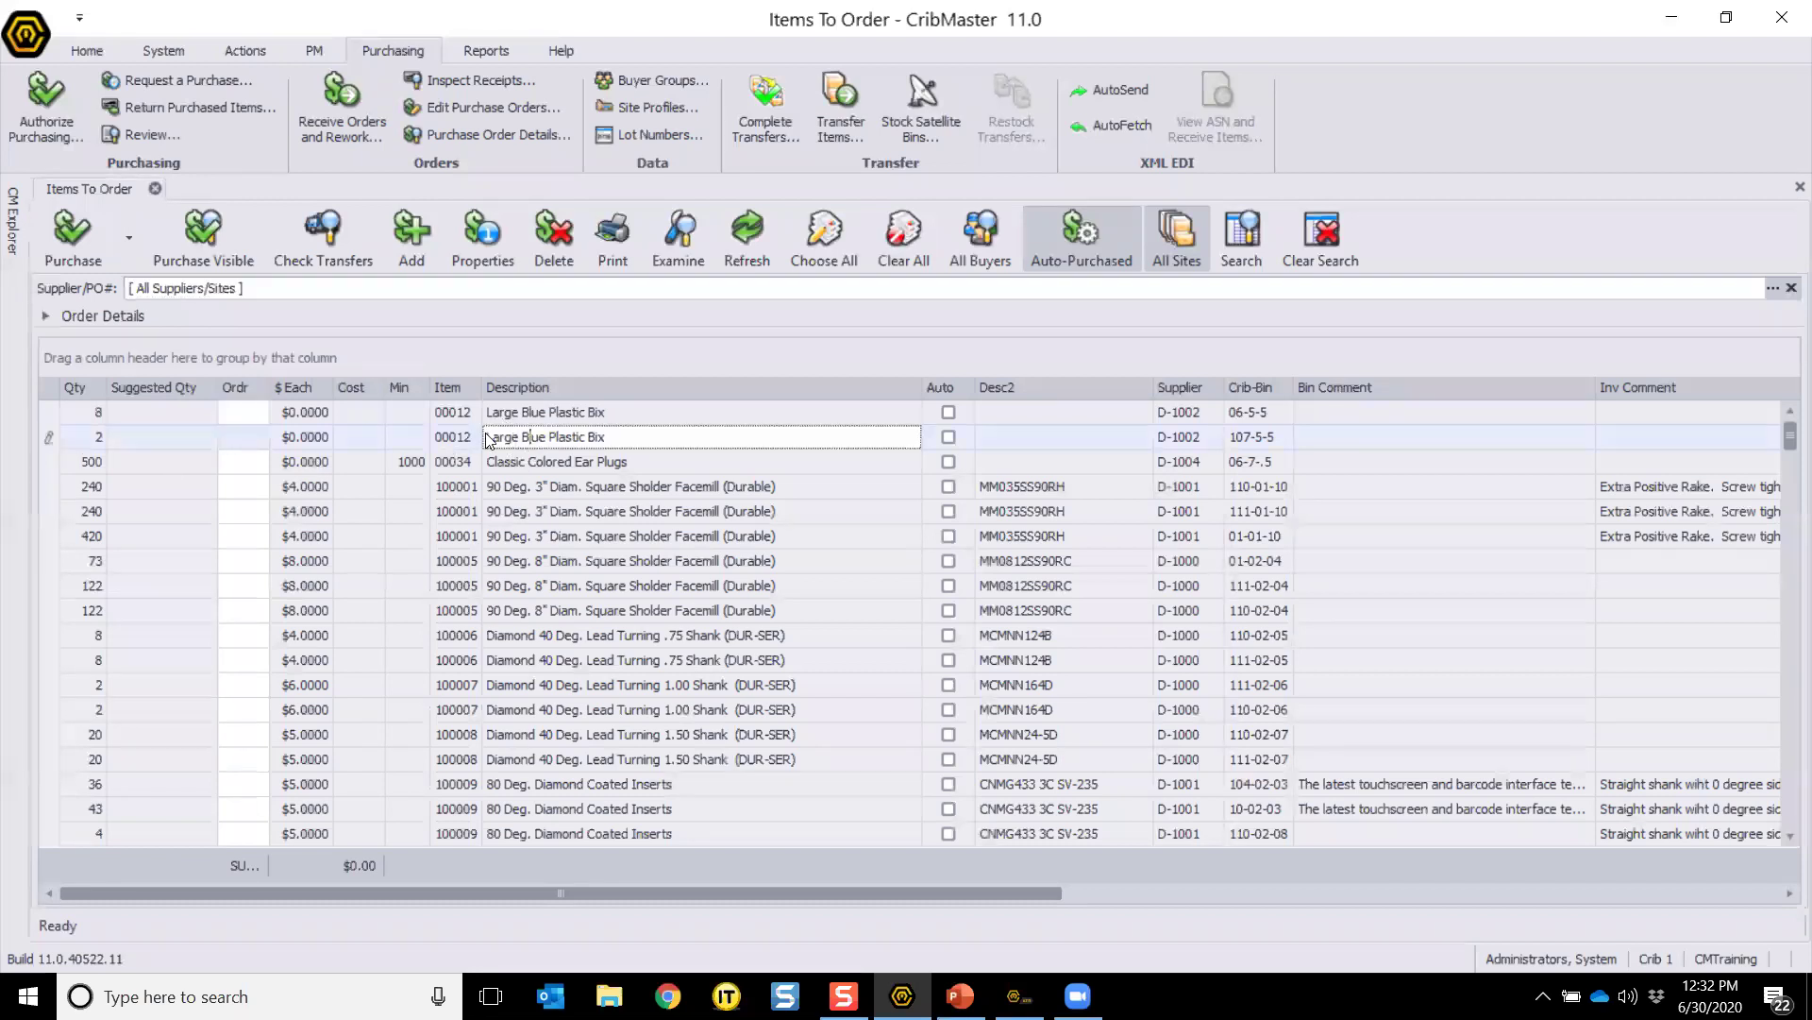
key("End")
left_click(470, 251)
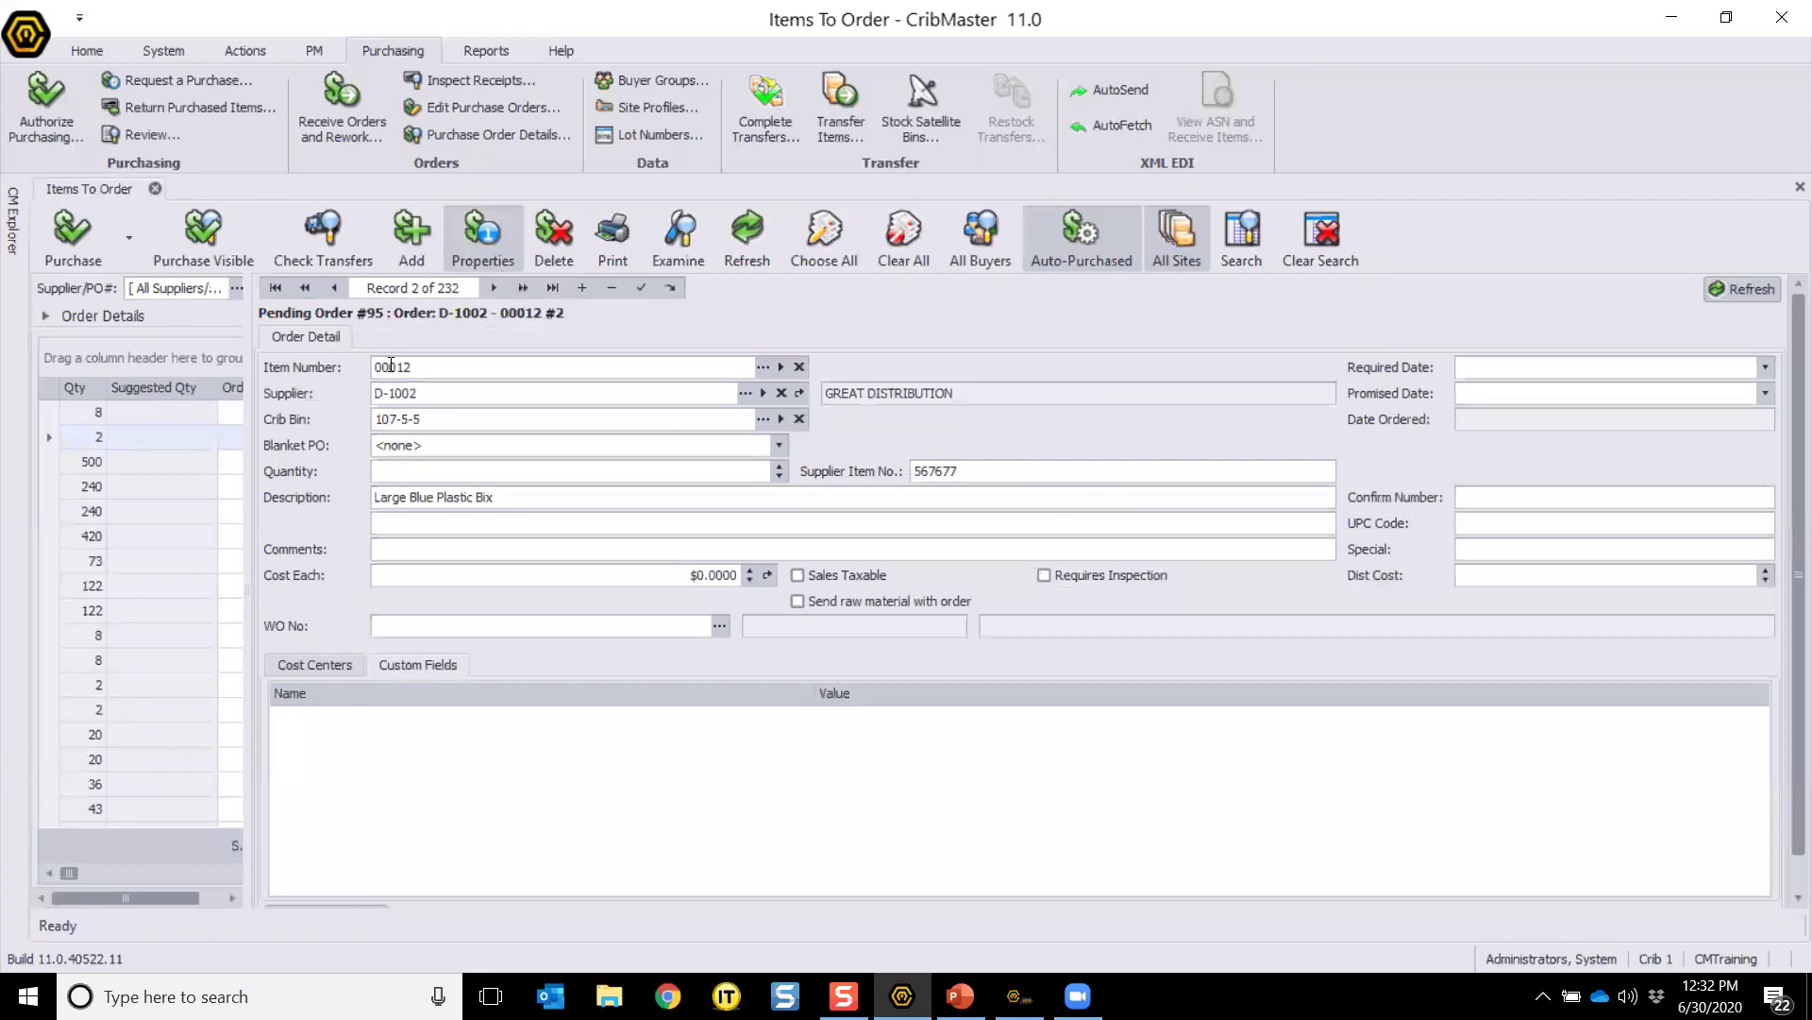
Step: Examine the cost center fields of the pending order and close Items To Order
left_click(296, 657)
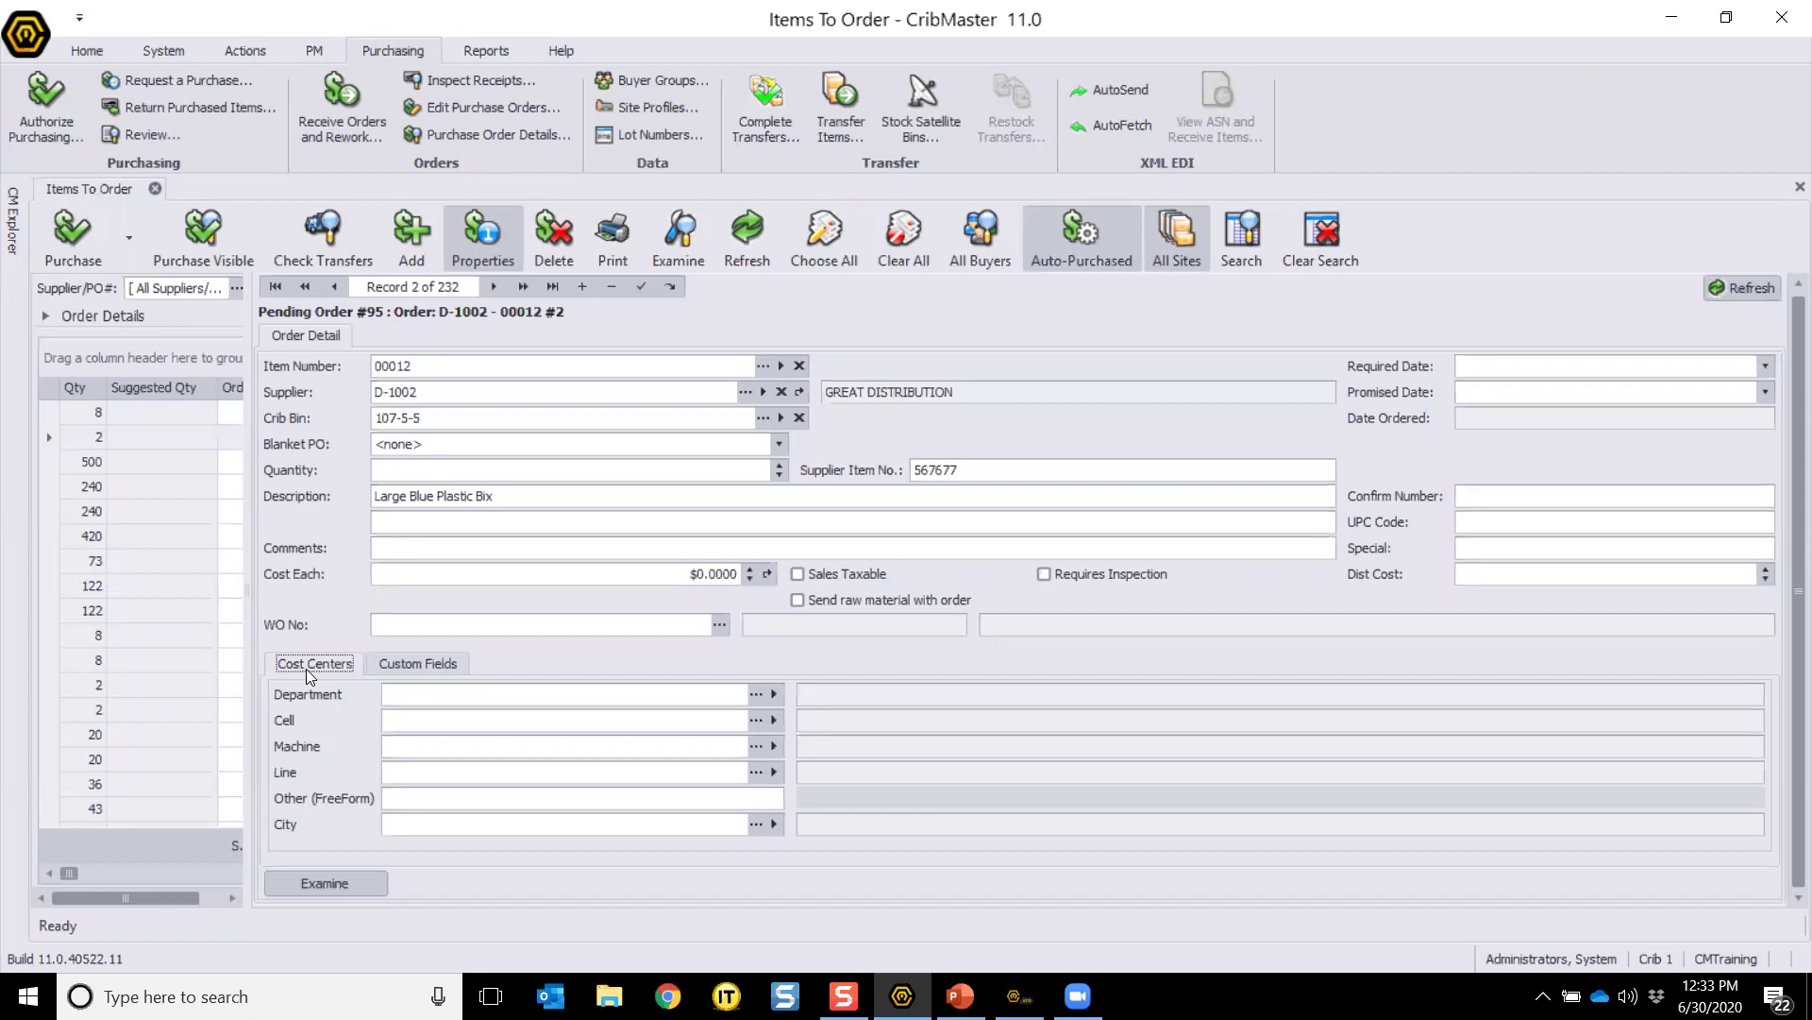
left_click(404, 719)
key("Tab")
left_click(497, 545)
left_click(155, 188)
Step: Open the purchase orders for editing and display the properties of the closed SUPERIOR DISTRIBUTOR order
left_click(498, 106)
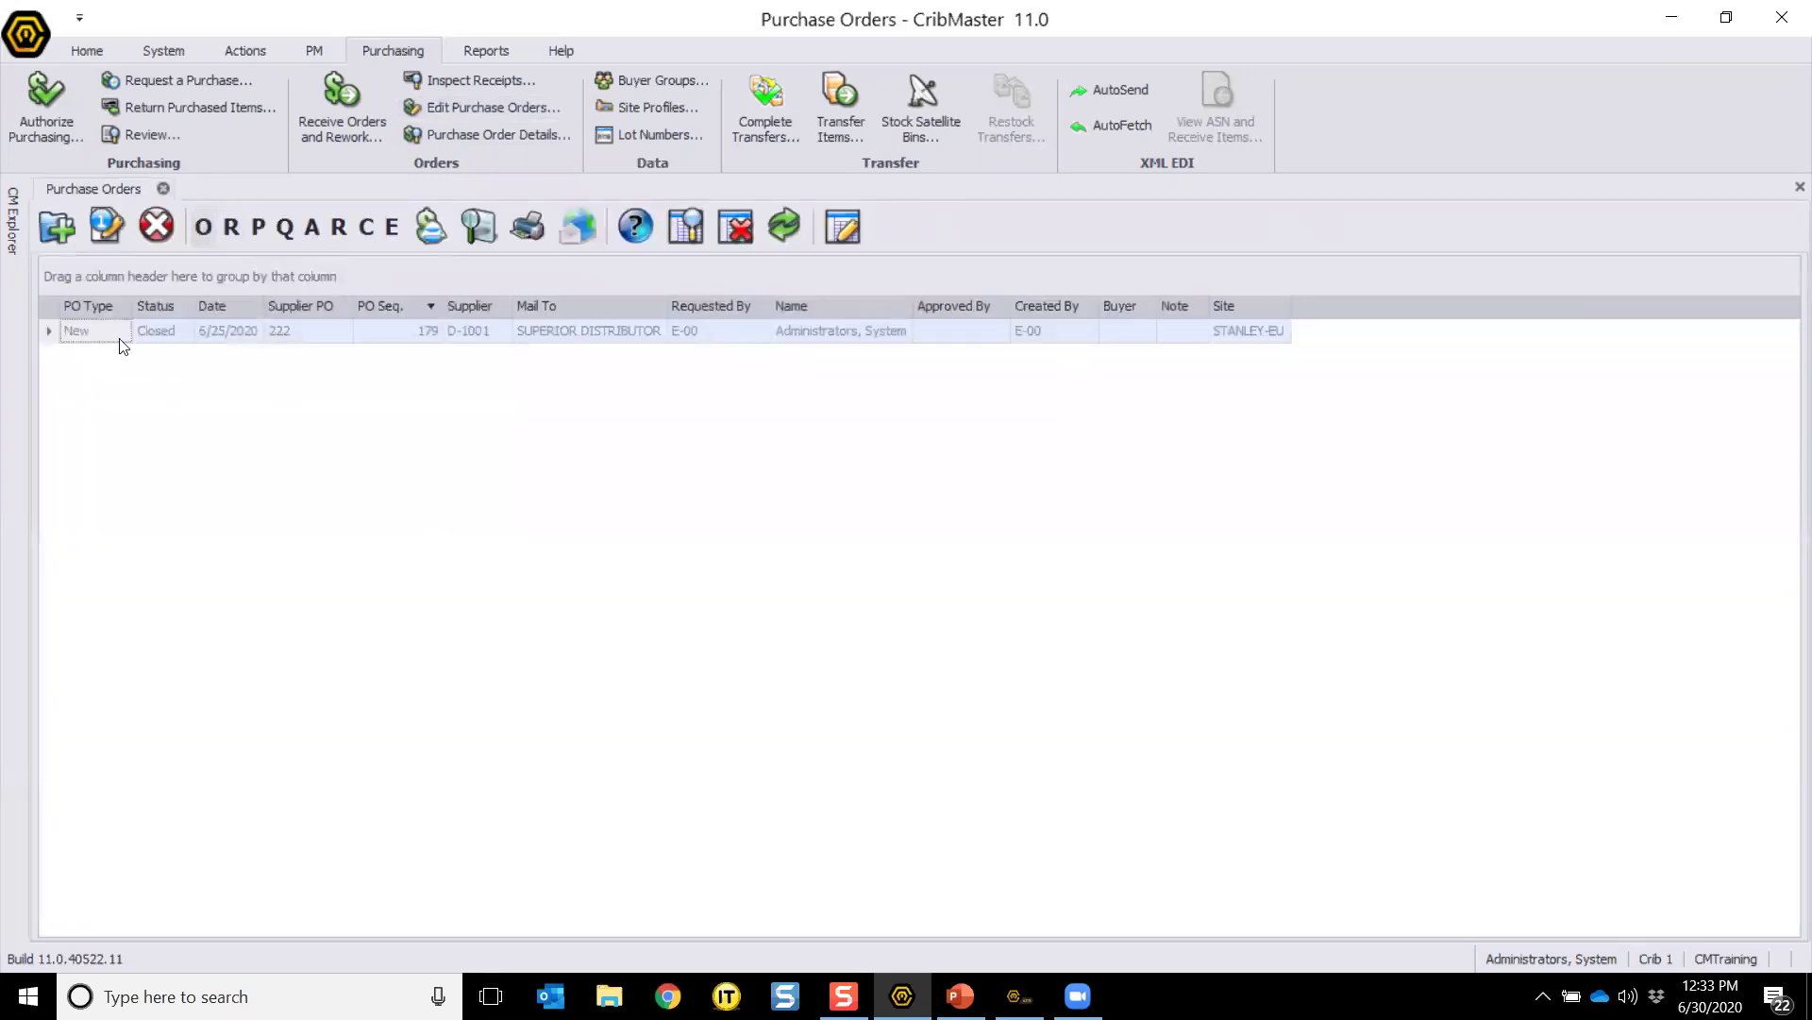
left_click(361, 338)
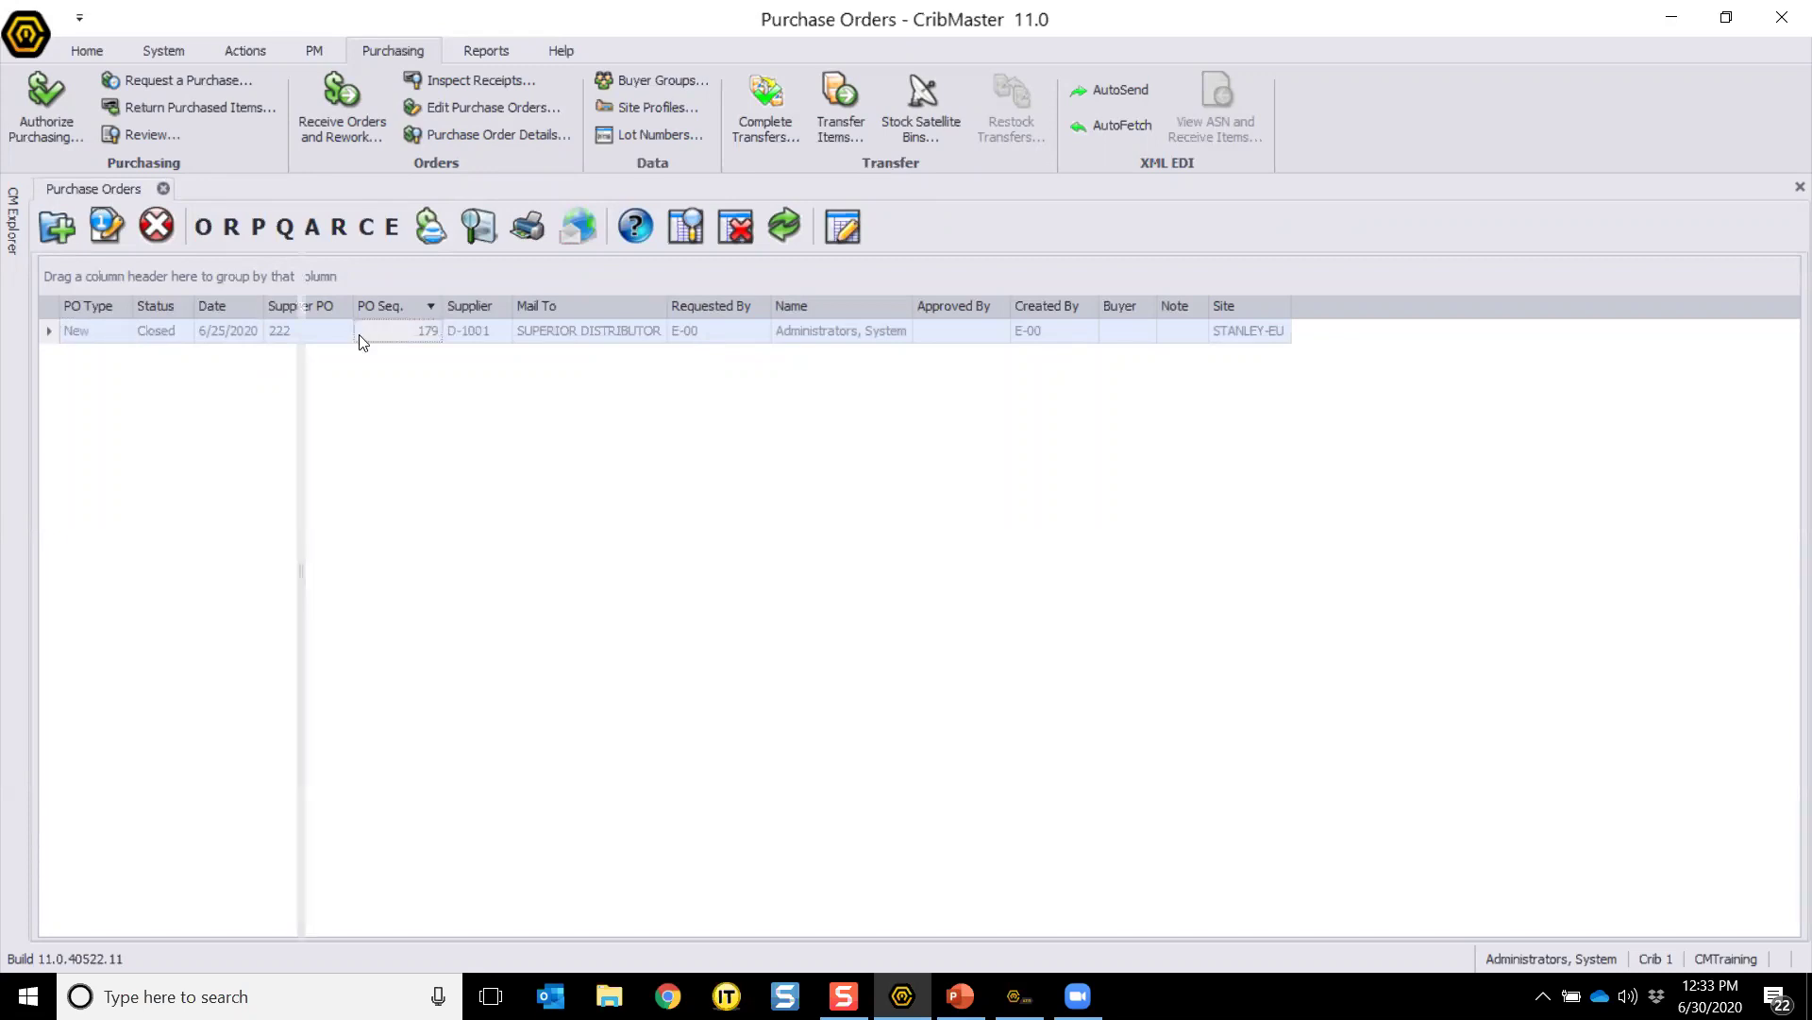
double_click(362, 338)
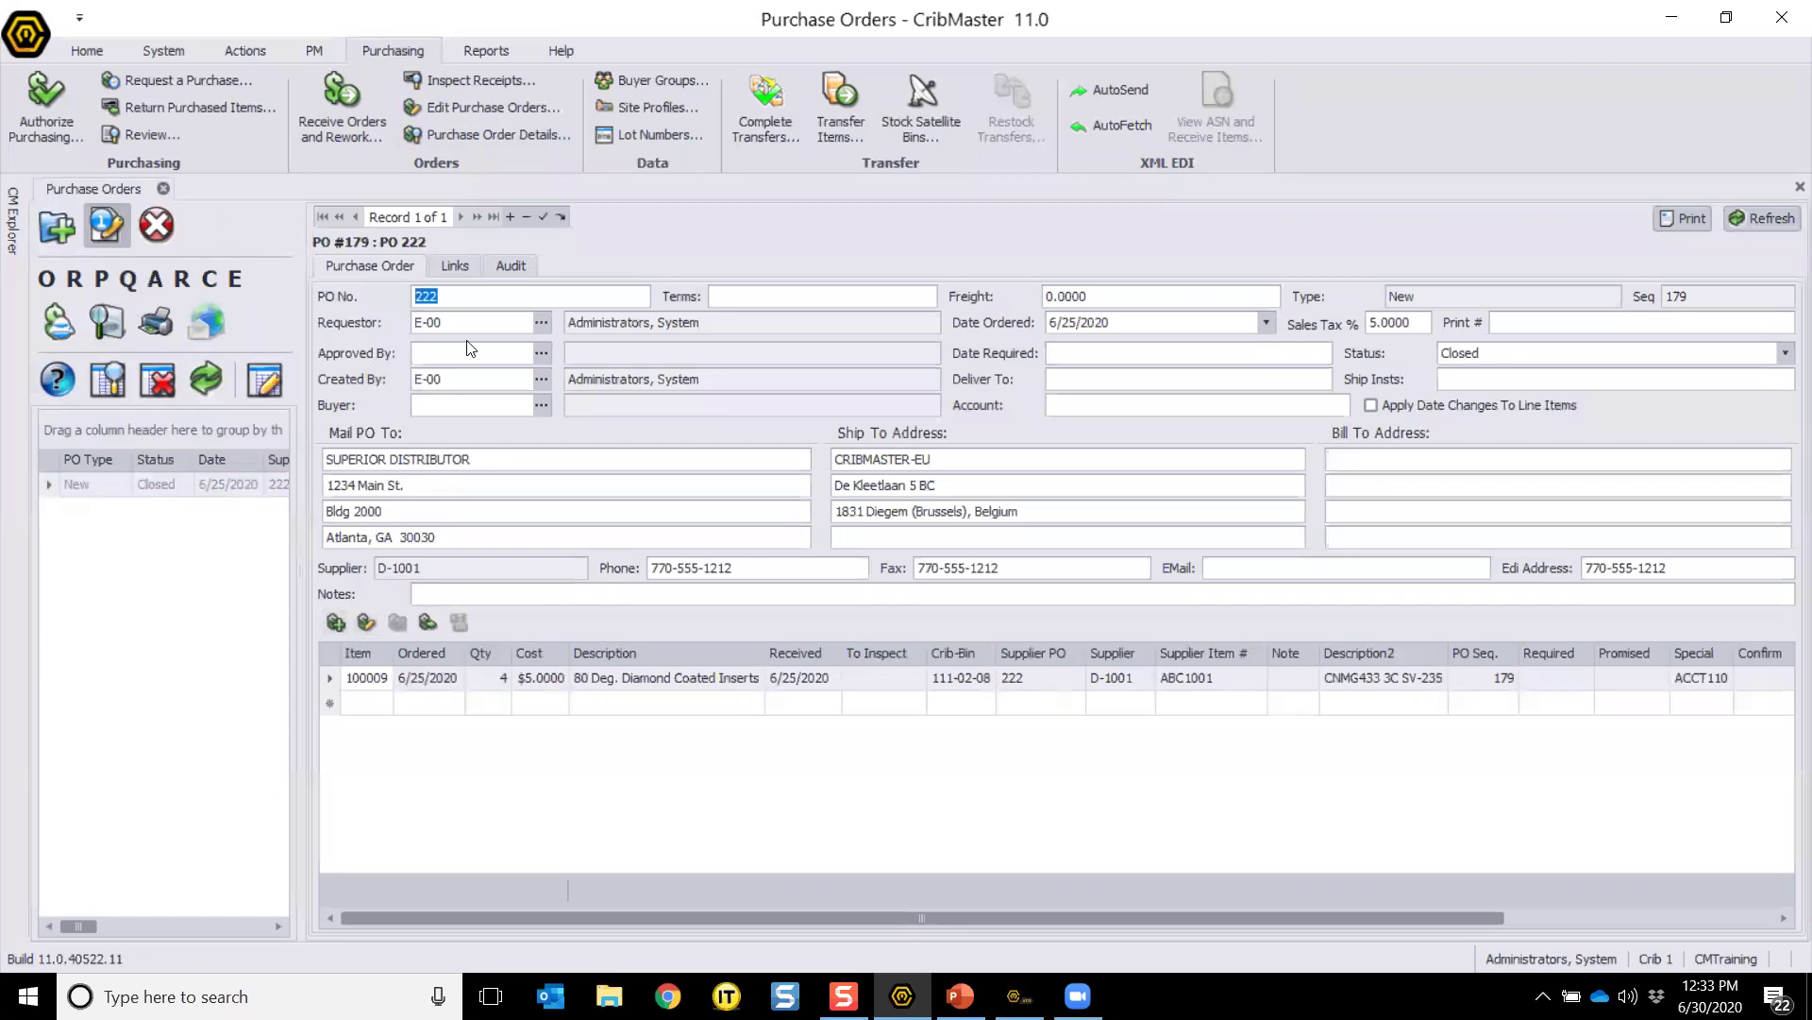
Step: Examine the cost centers in the detail line item properties of item 100009, and close the detail and the order properties
left_click(798, 705)
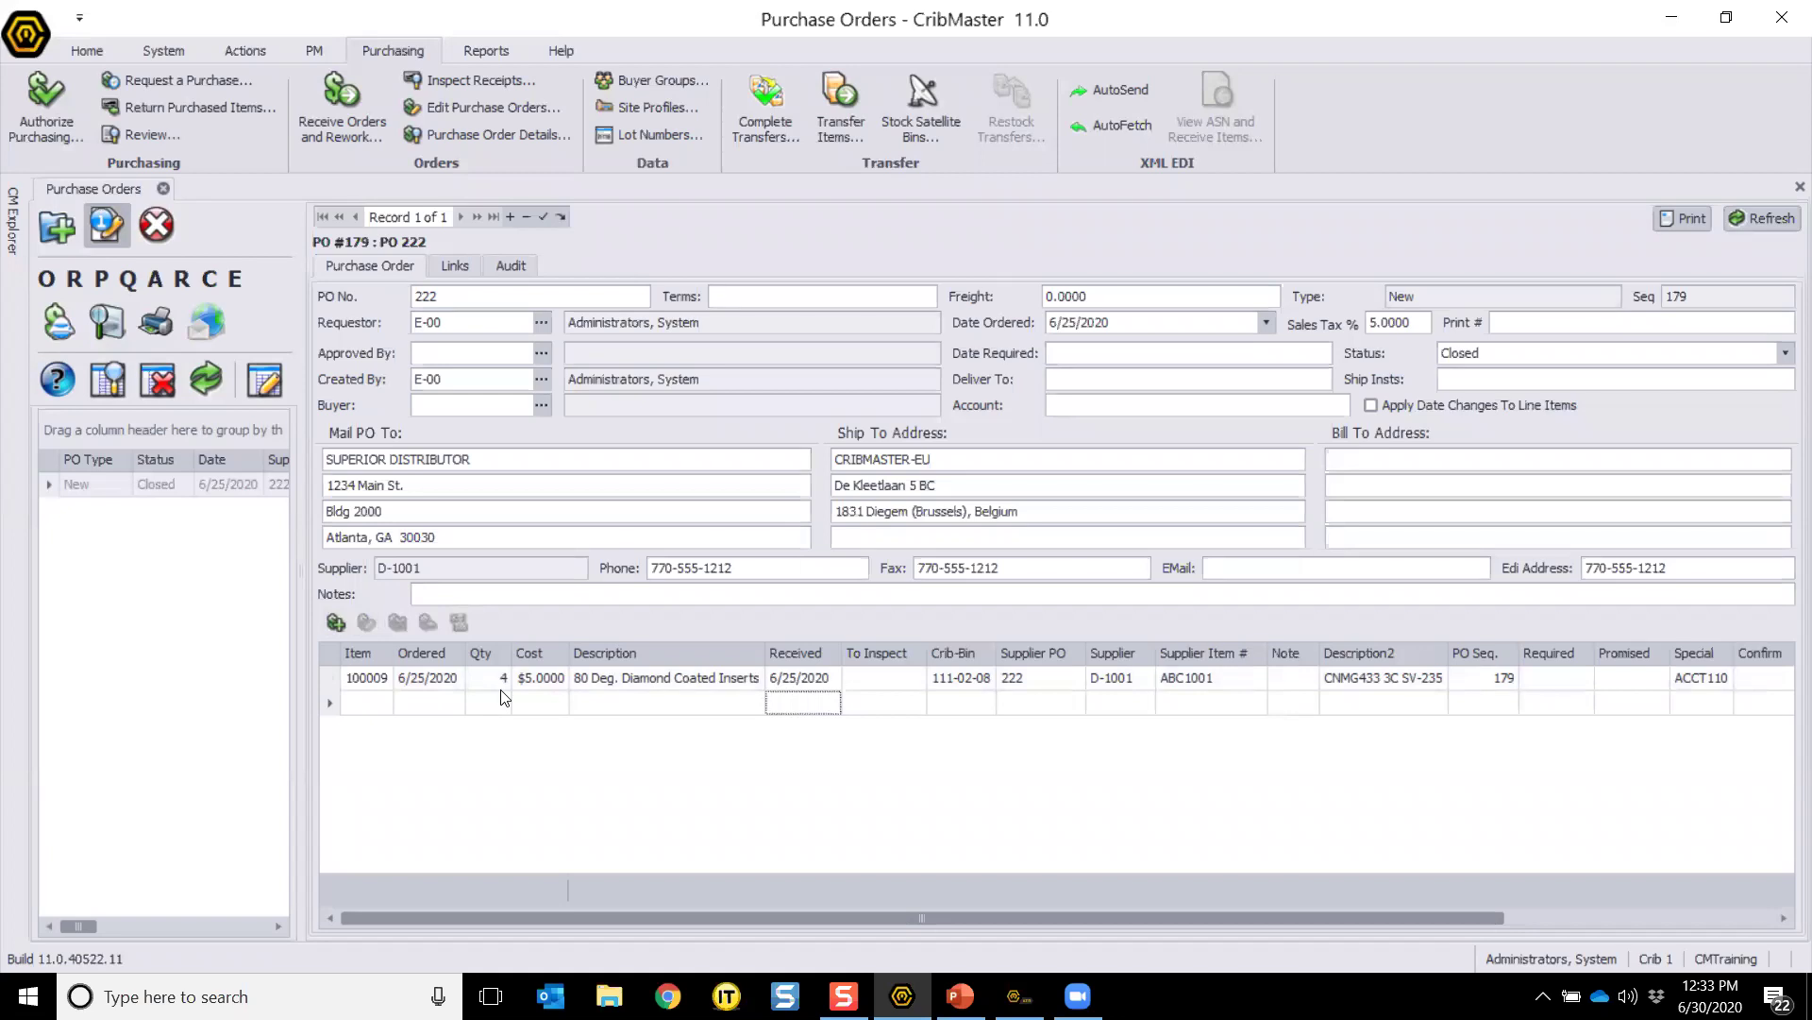
left_click(405, 677)
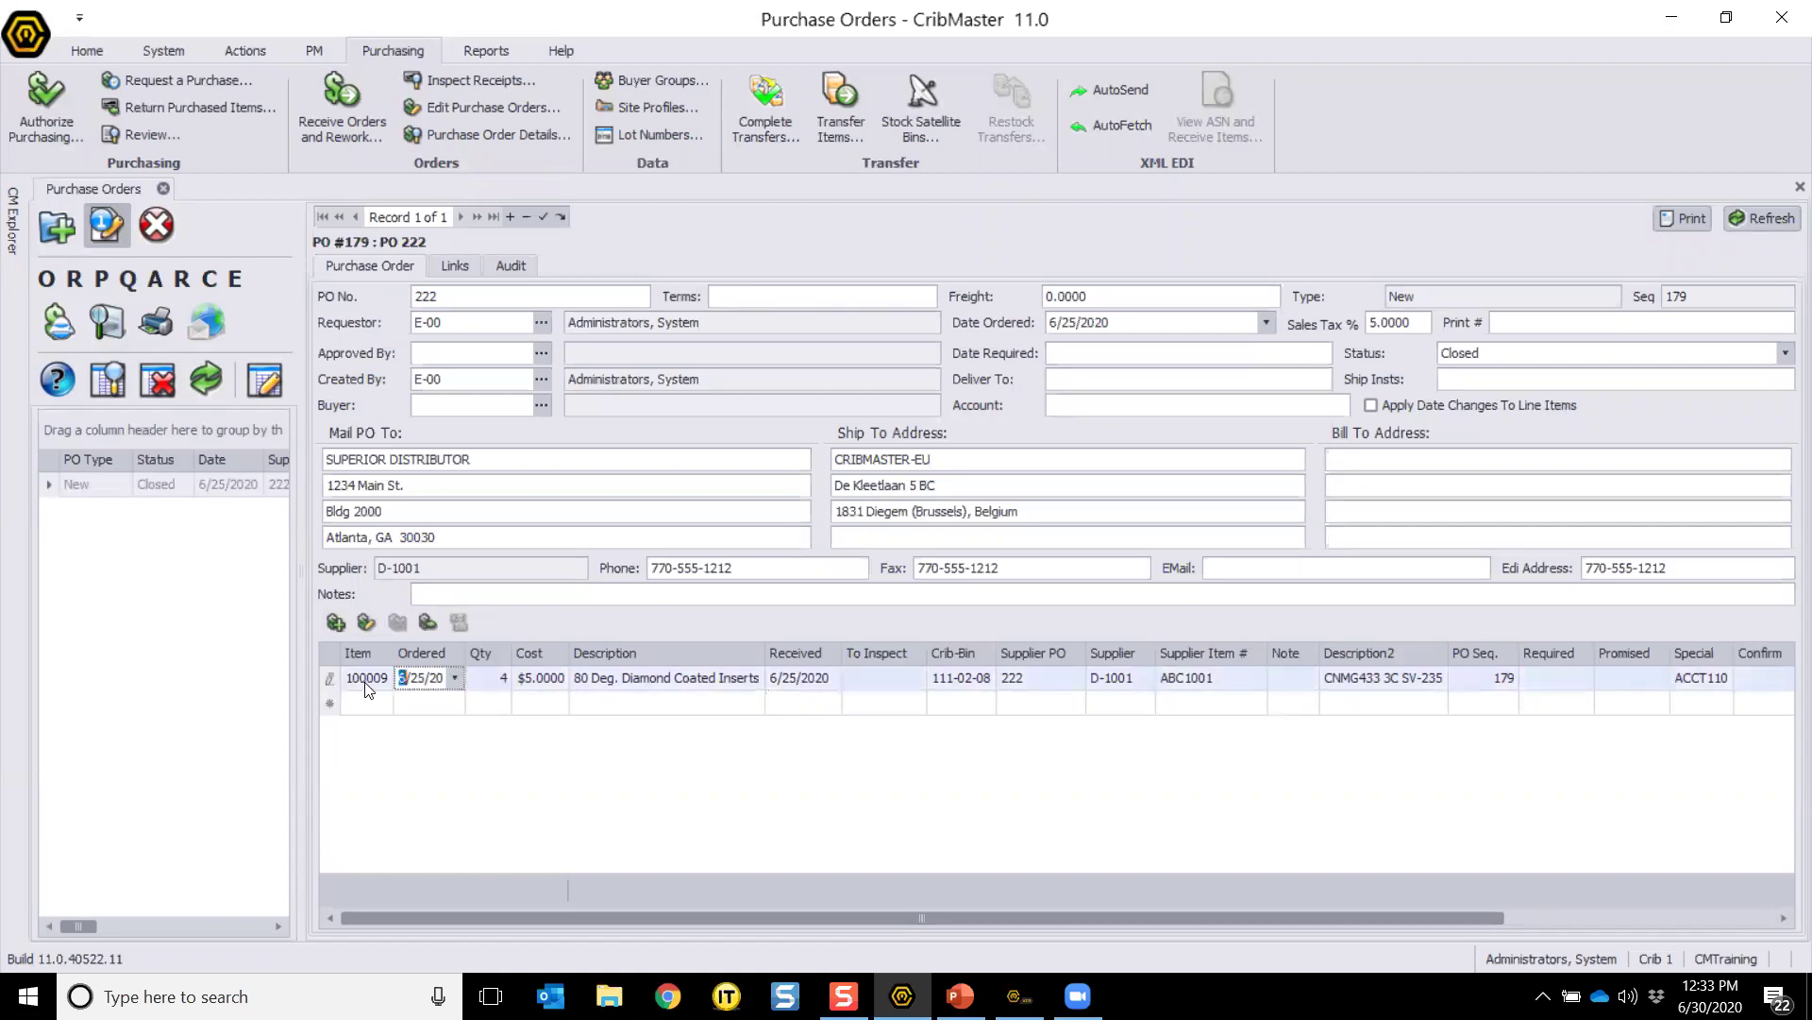
right_click(368, 681)
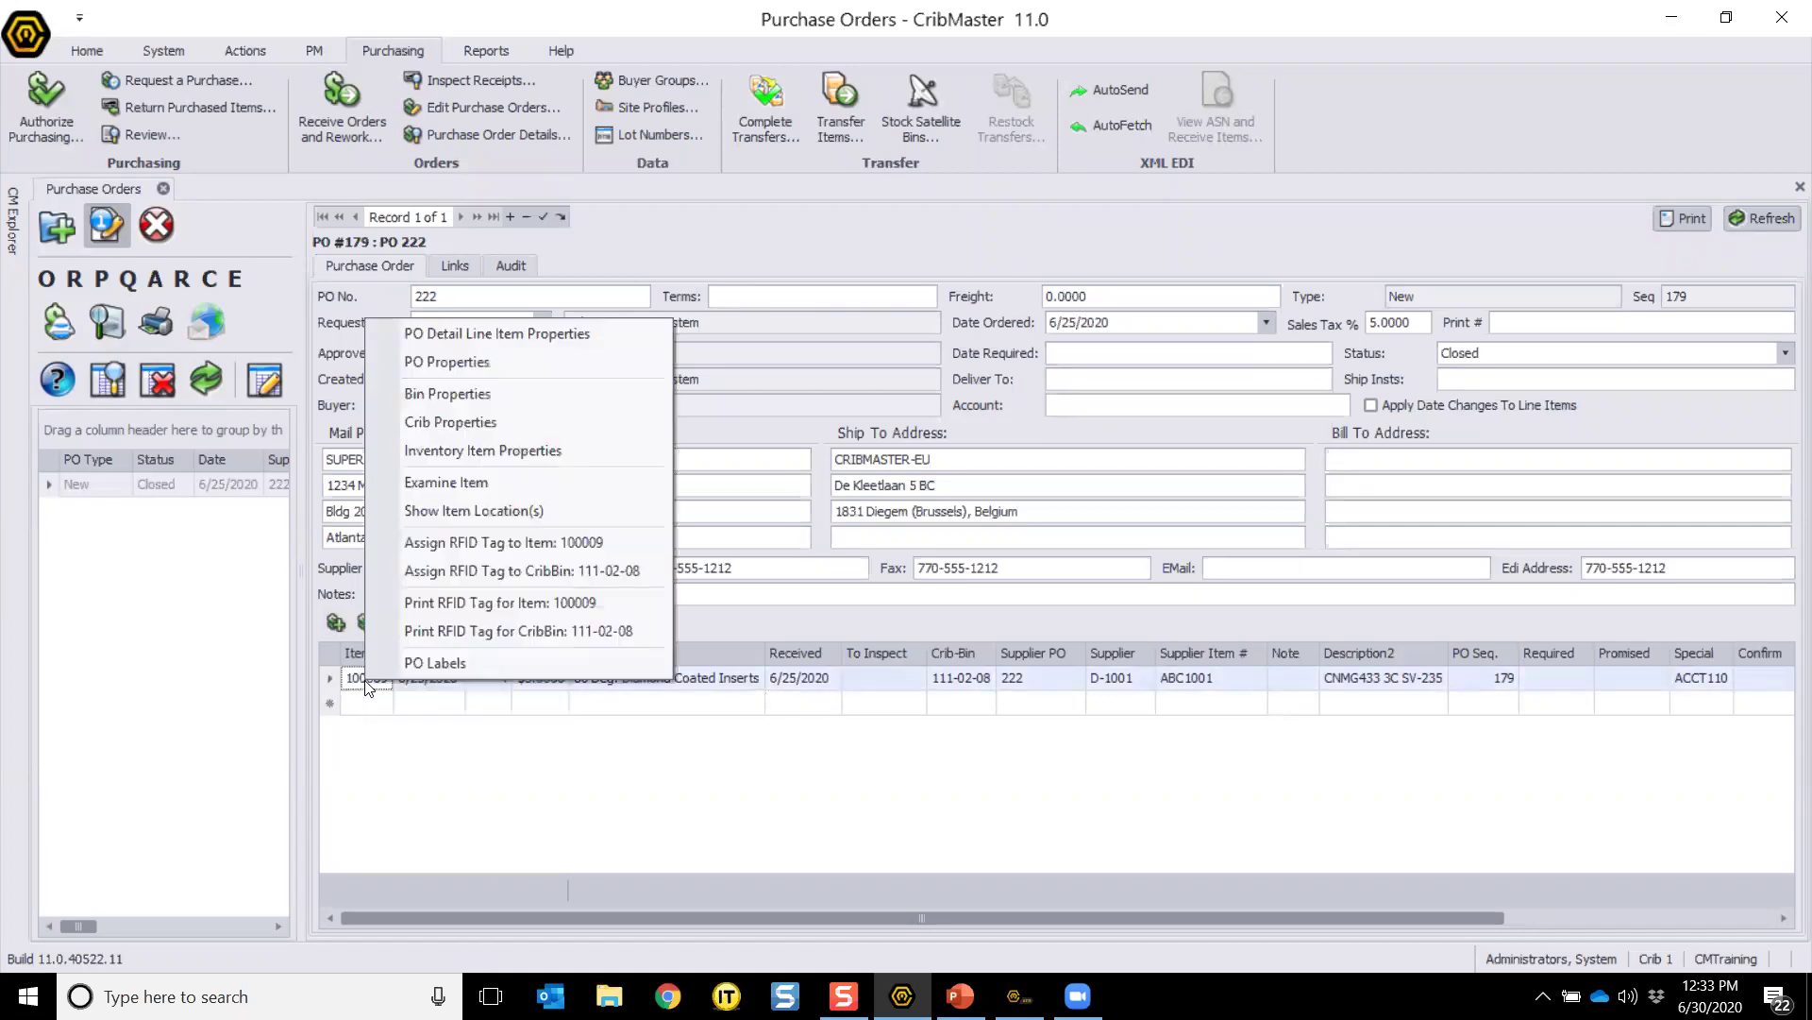
left_click(578, 331)
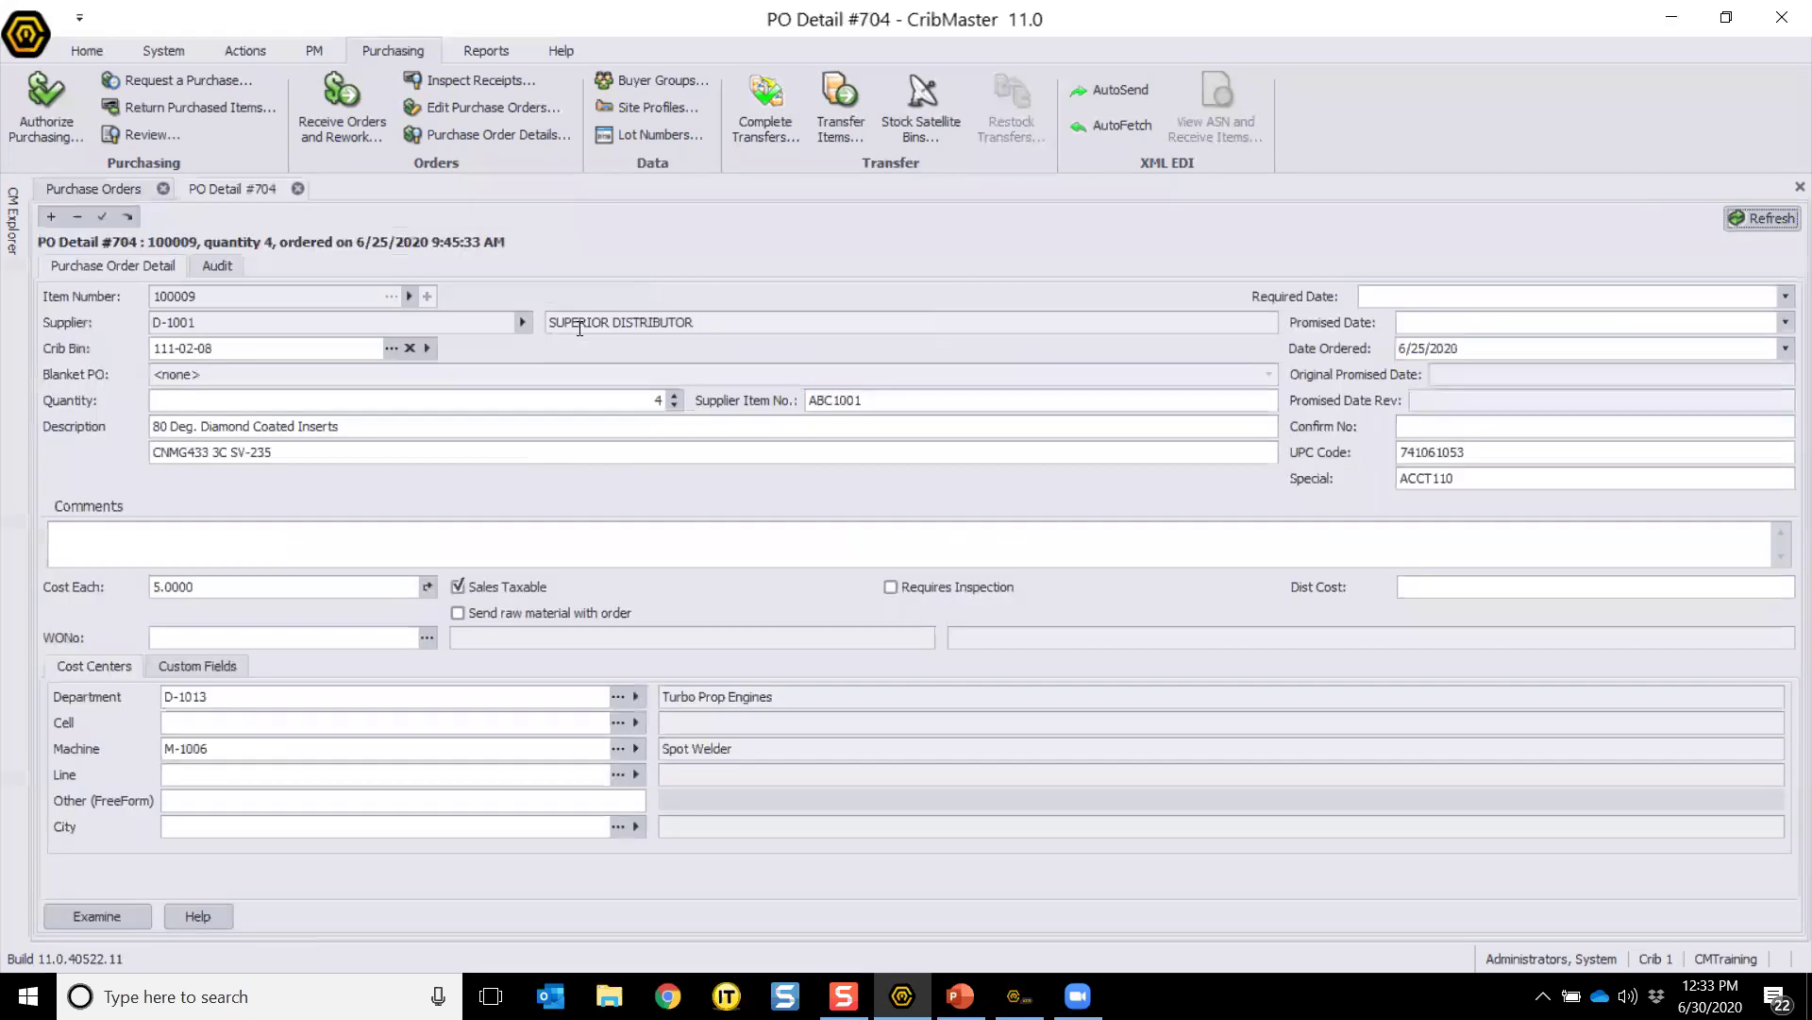
left_click(189, 774)
left_click(299, 189)
left_click(469, 724)
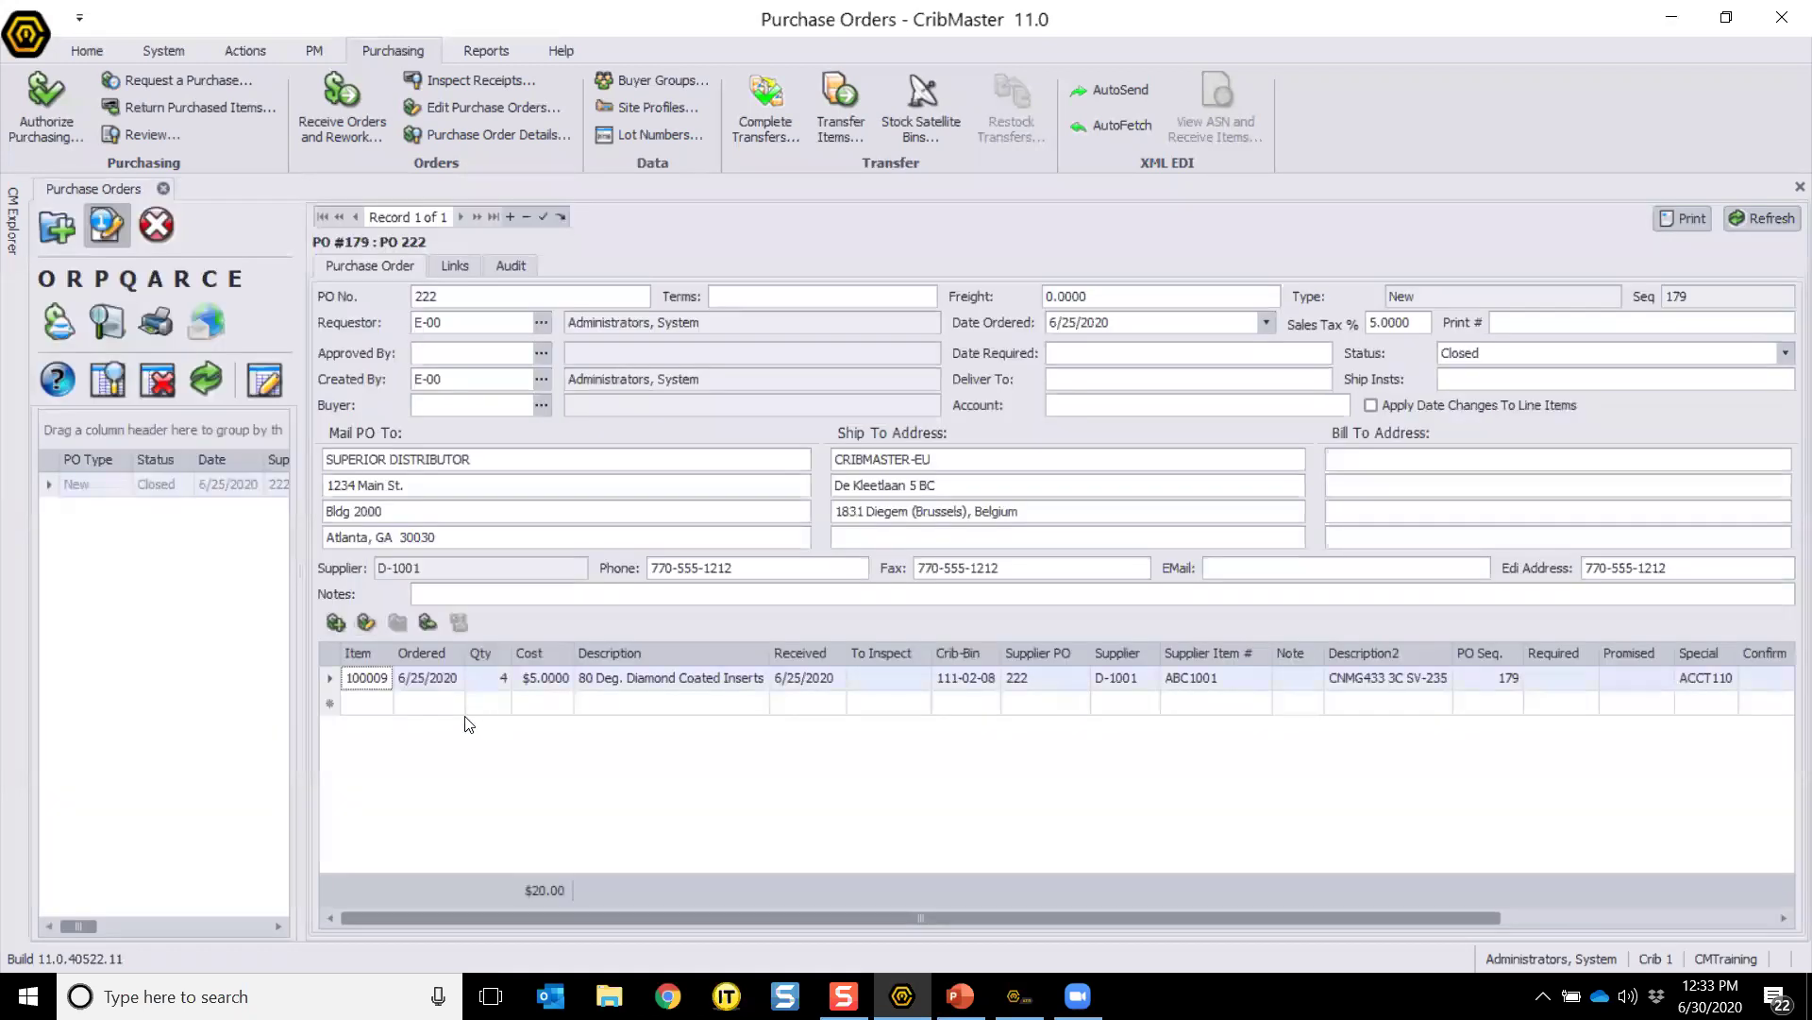
left_click(107, 225)
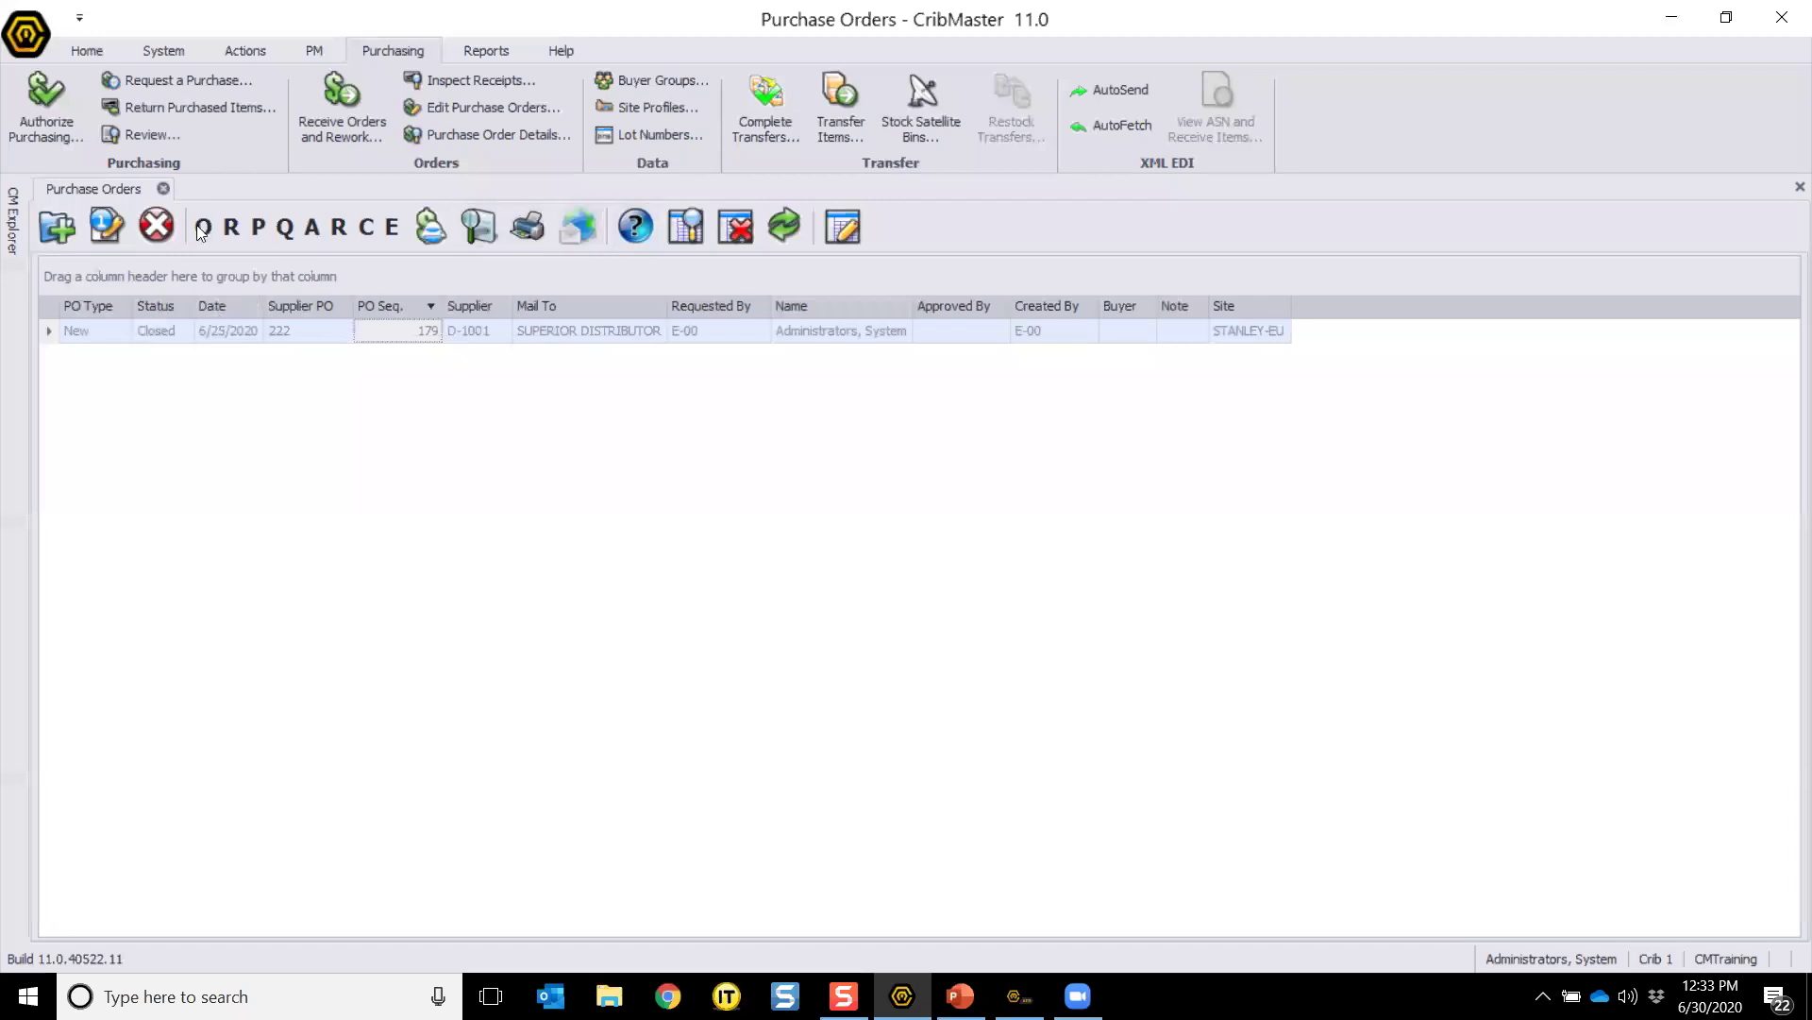
Step: Close the purchase orders and open the User Defined Fields system options
left_click(164, 187)
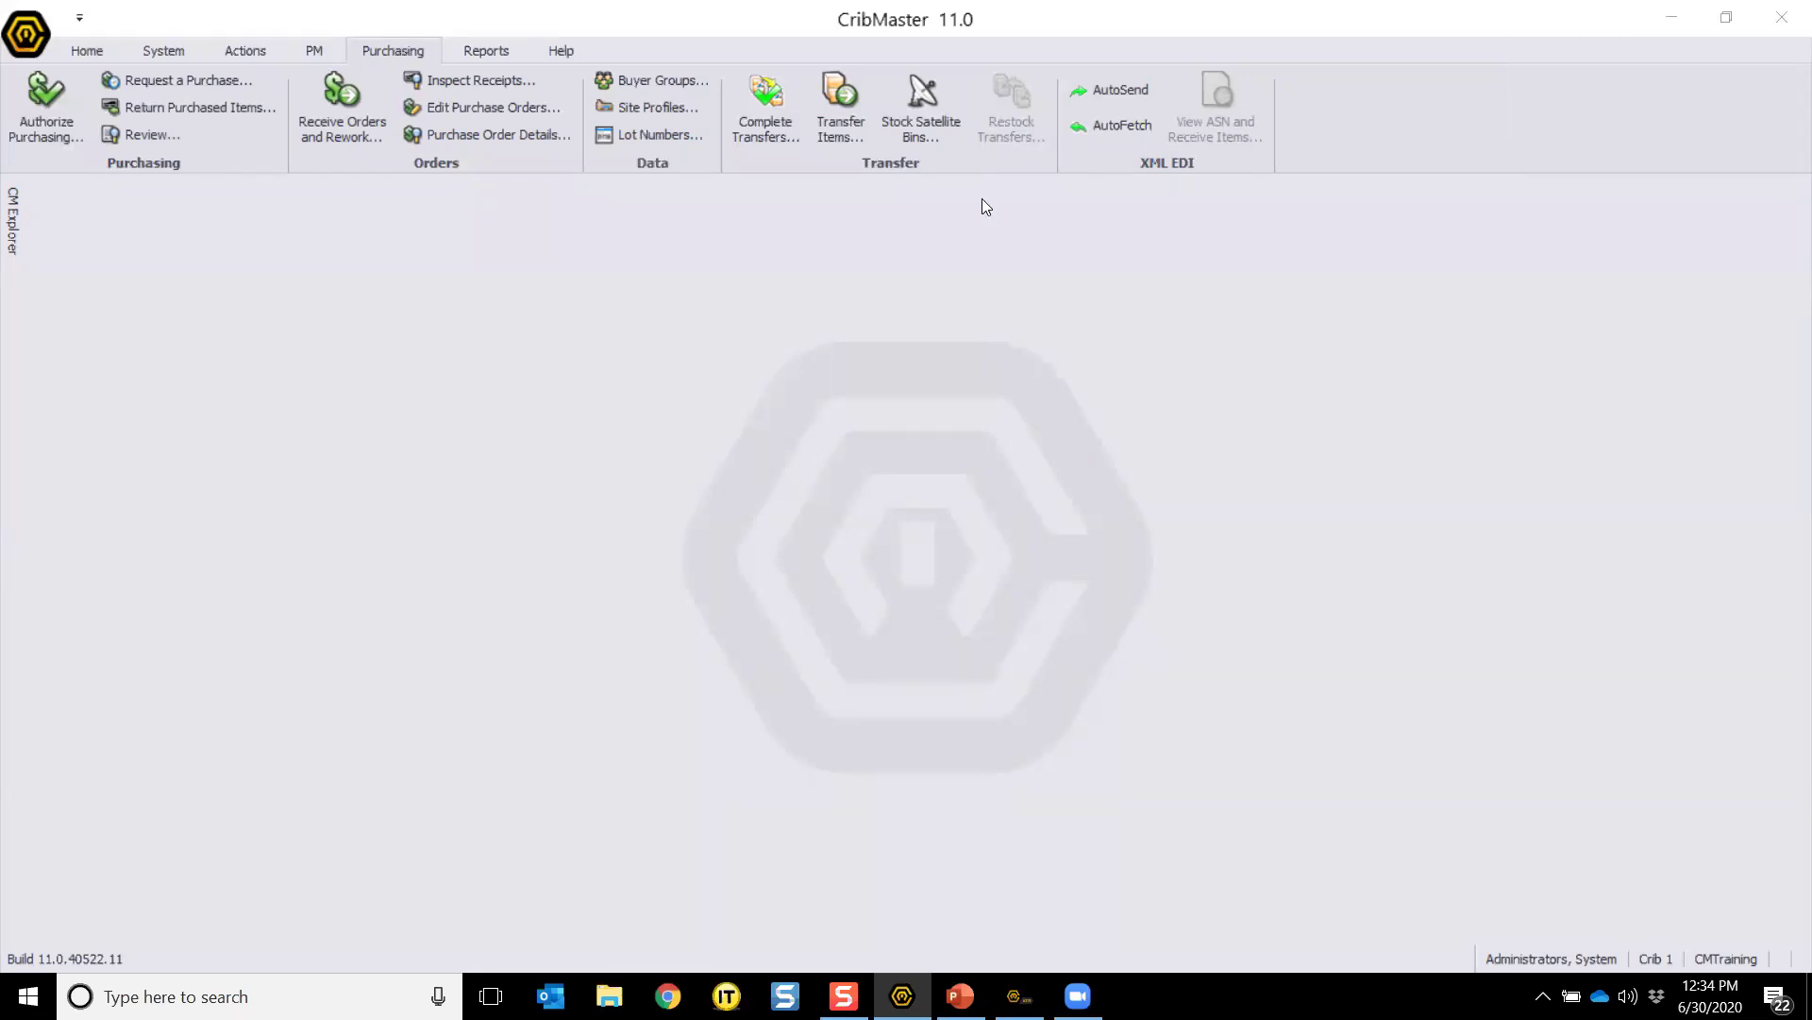
left_click(177, 47)
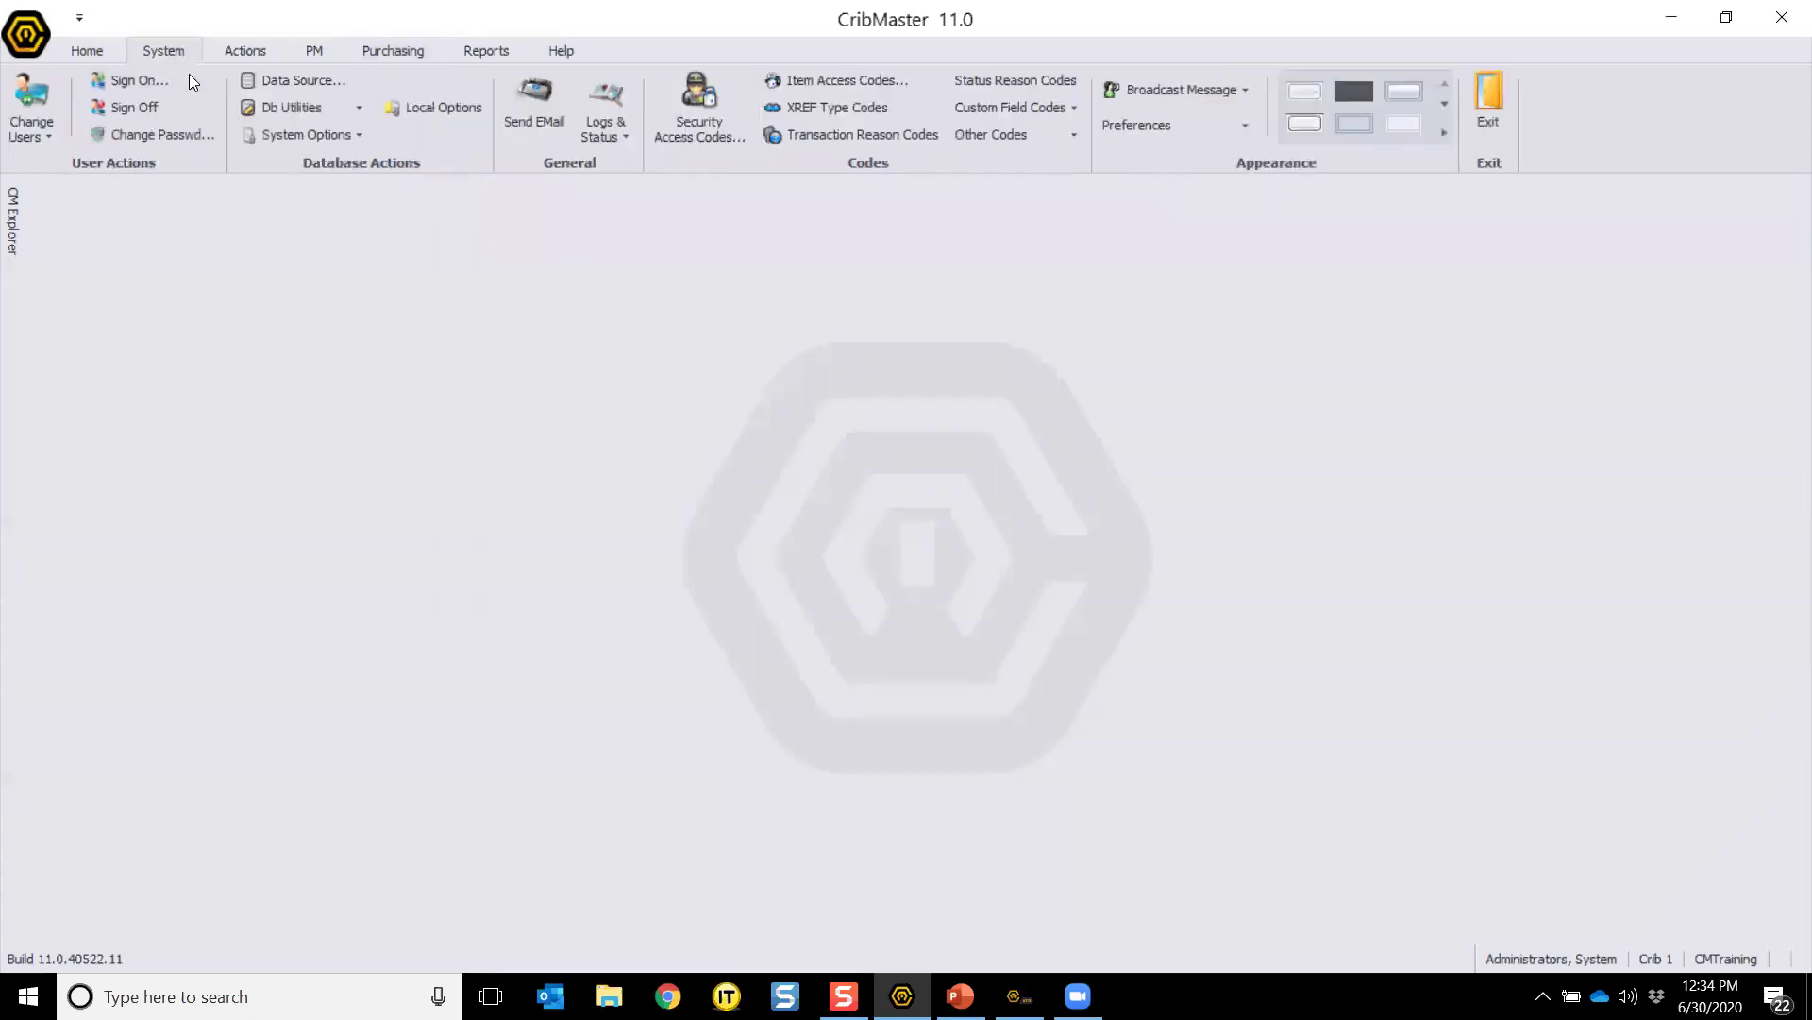
left_click(291, 112)
left_click(200, 209)
left_click(277, 133)
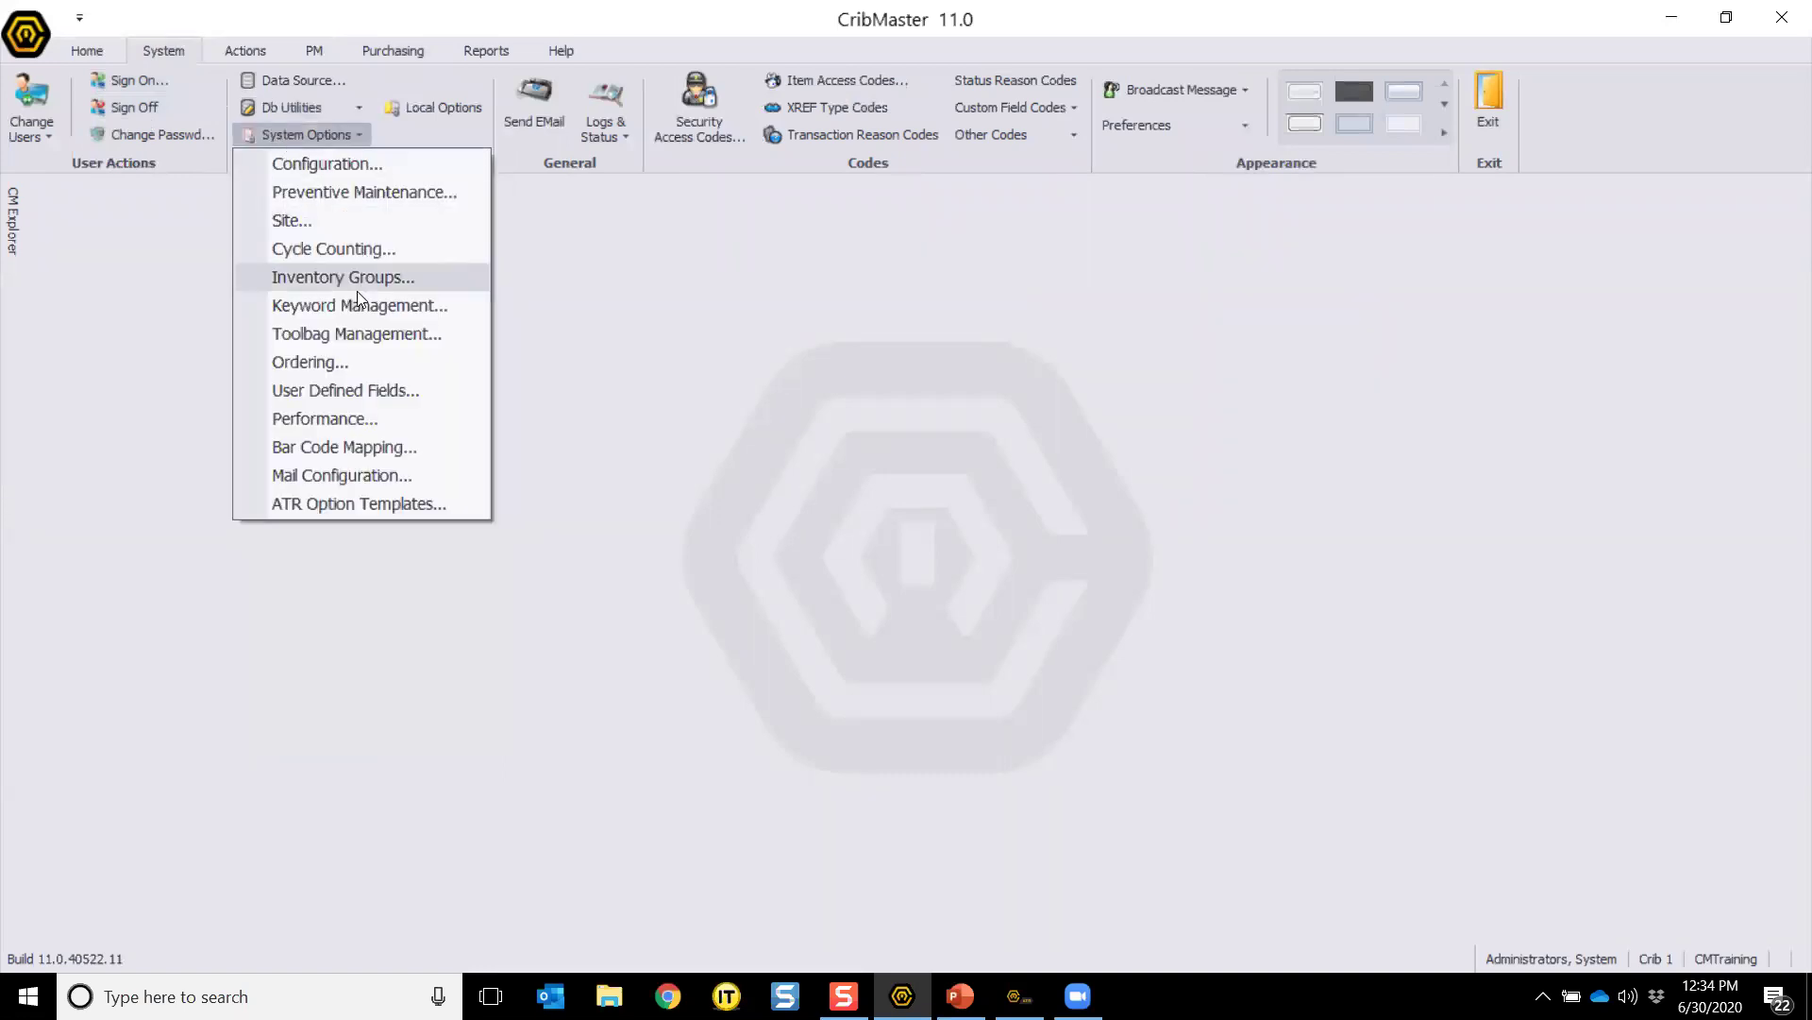
left_click(377, 390)
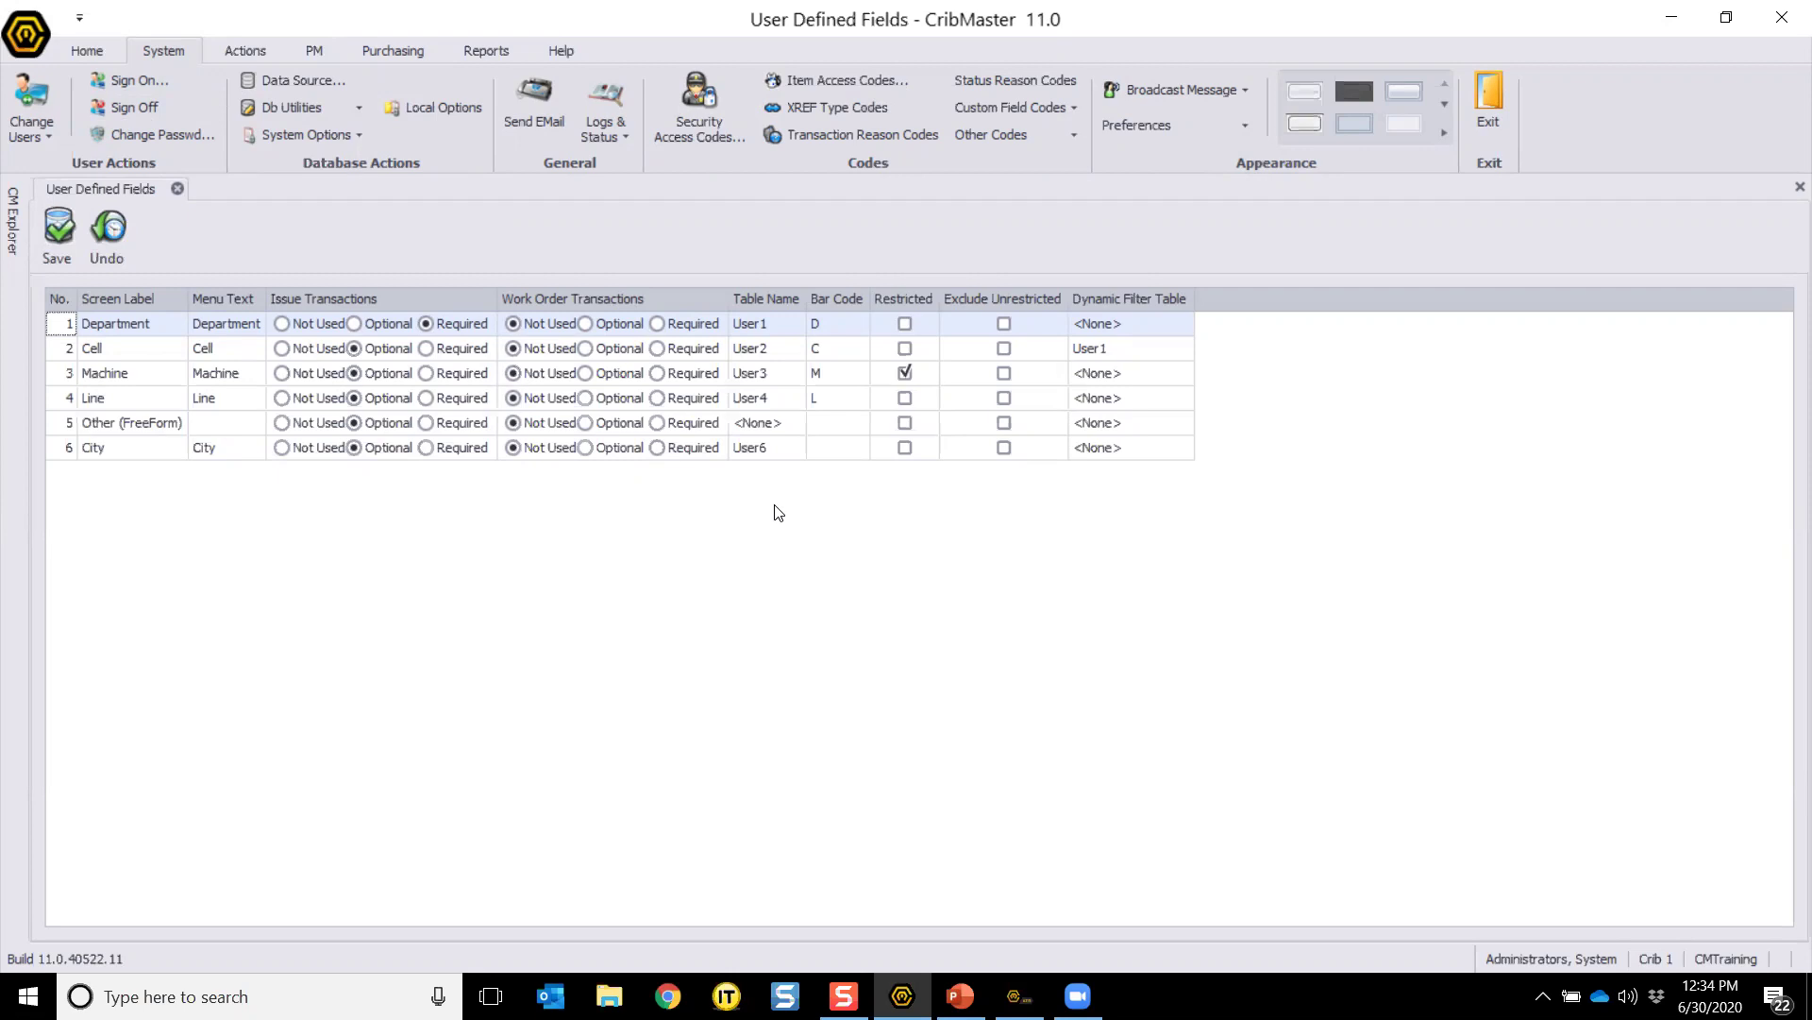
Step: Examine the database provider type and web service URL of the data source, and cancel without changes
left_click(312, 81)
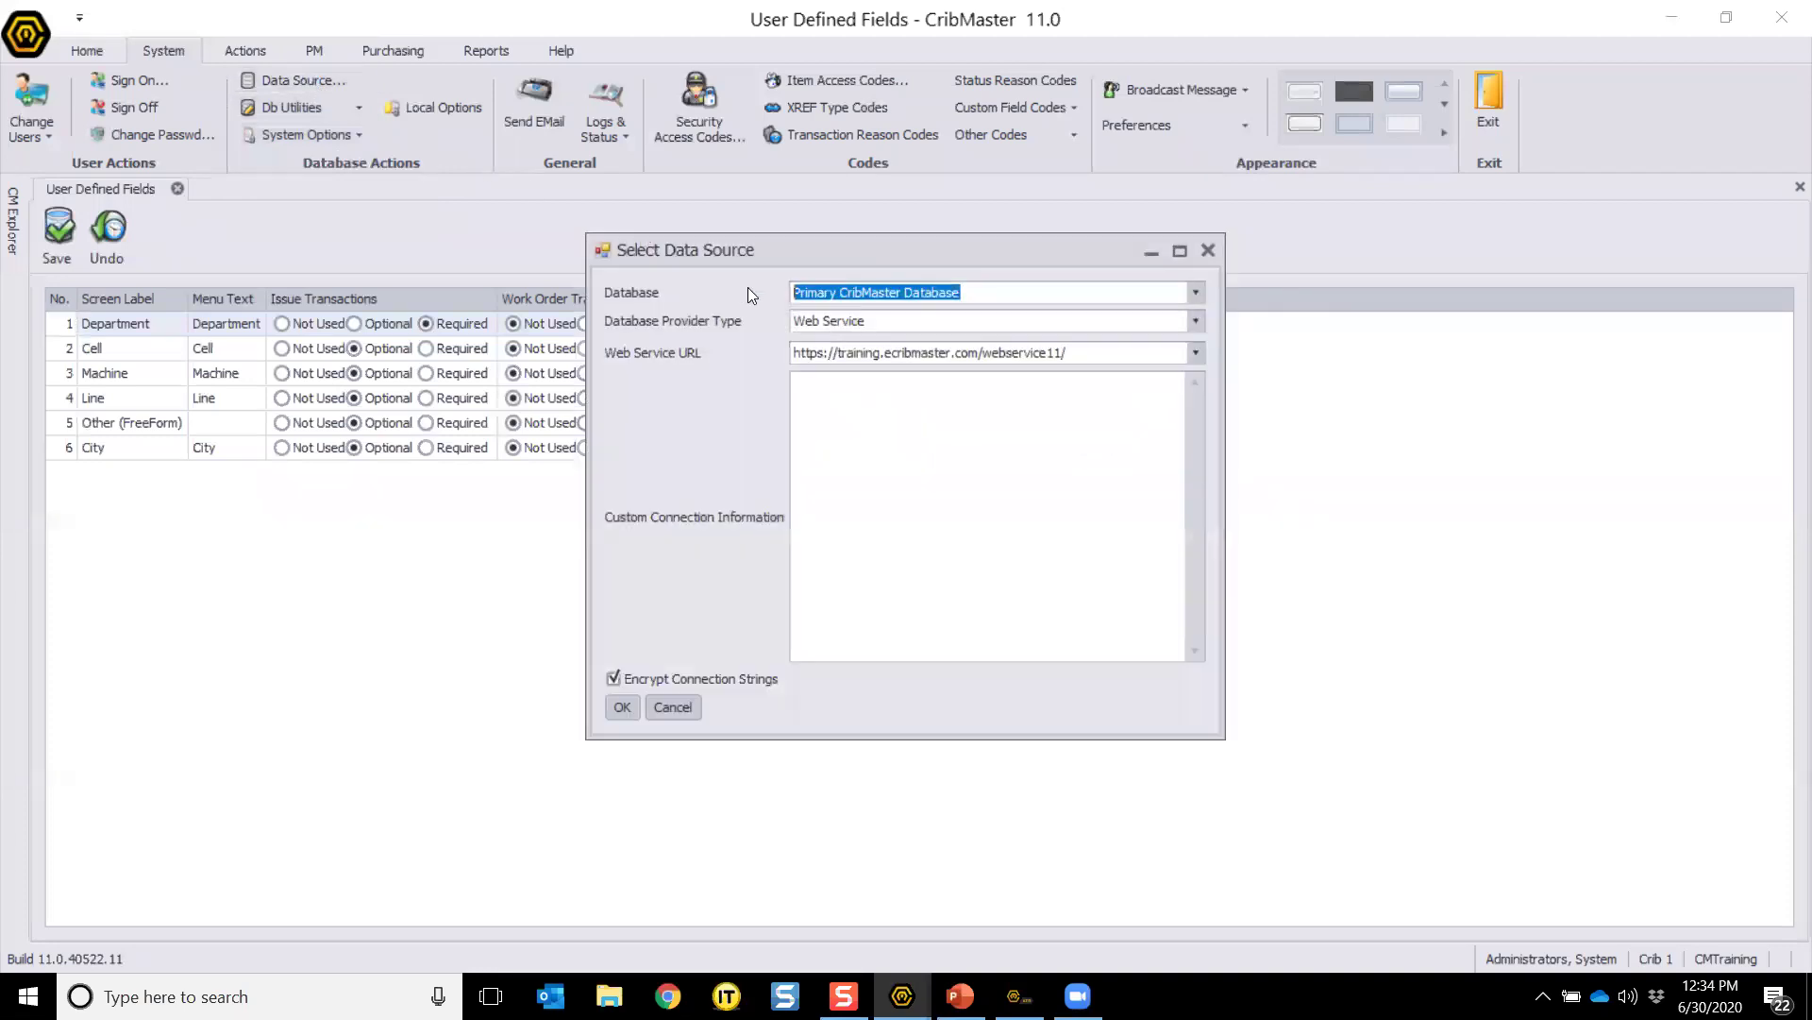
left_click(802, 356)
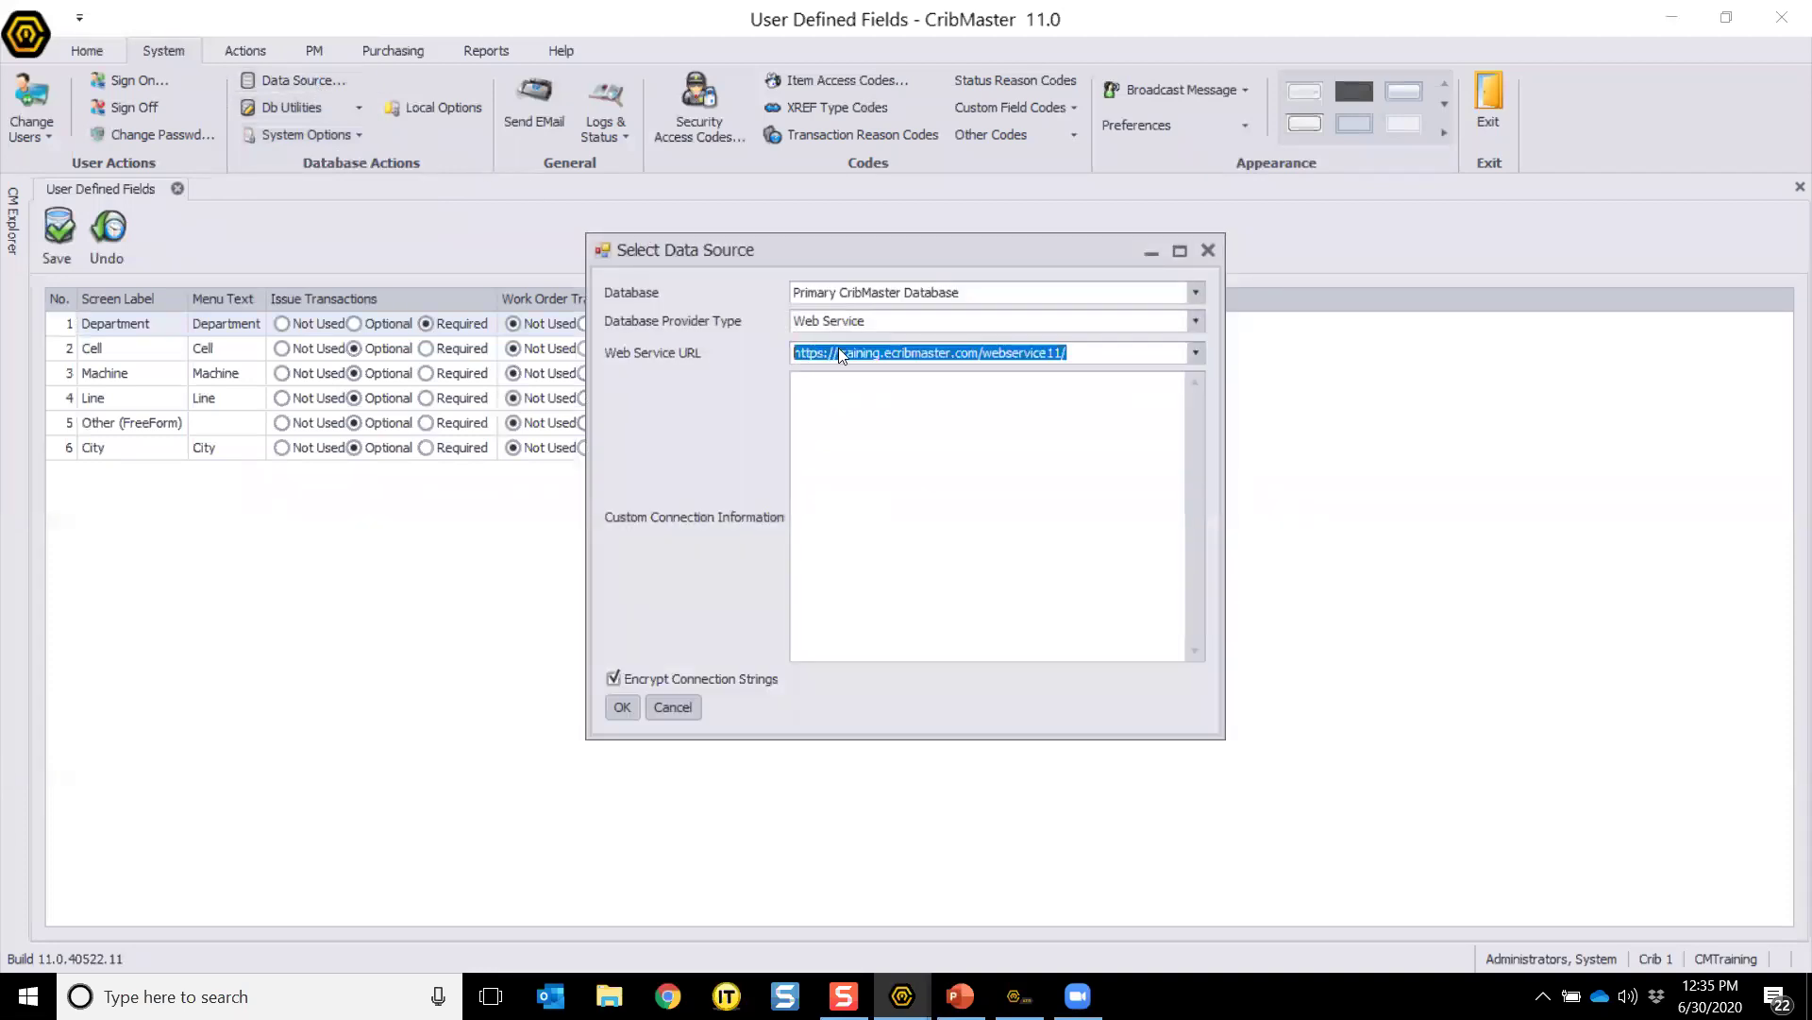
left_click(874, 353)
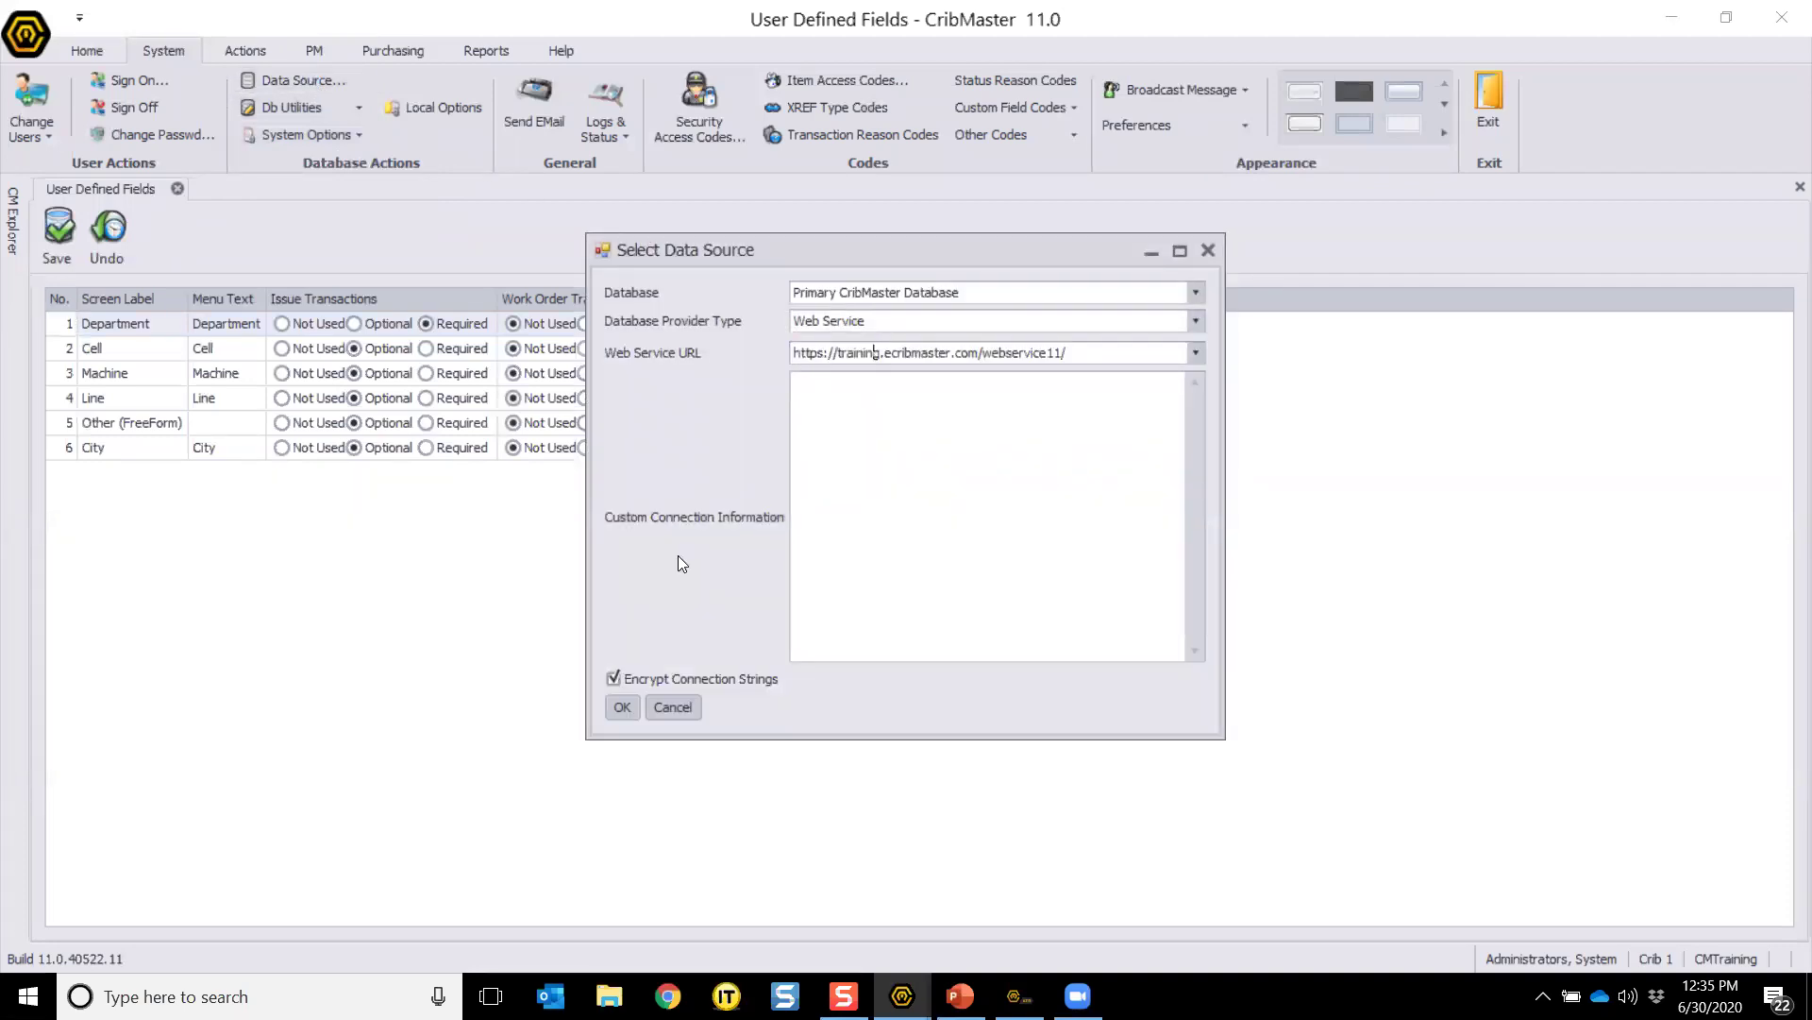
left_click(672, 707)
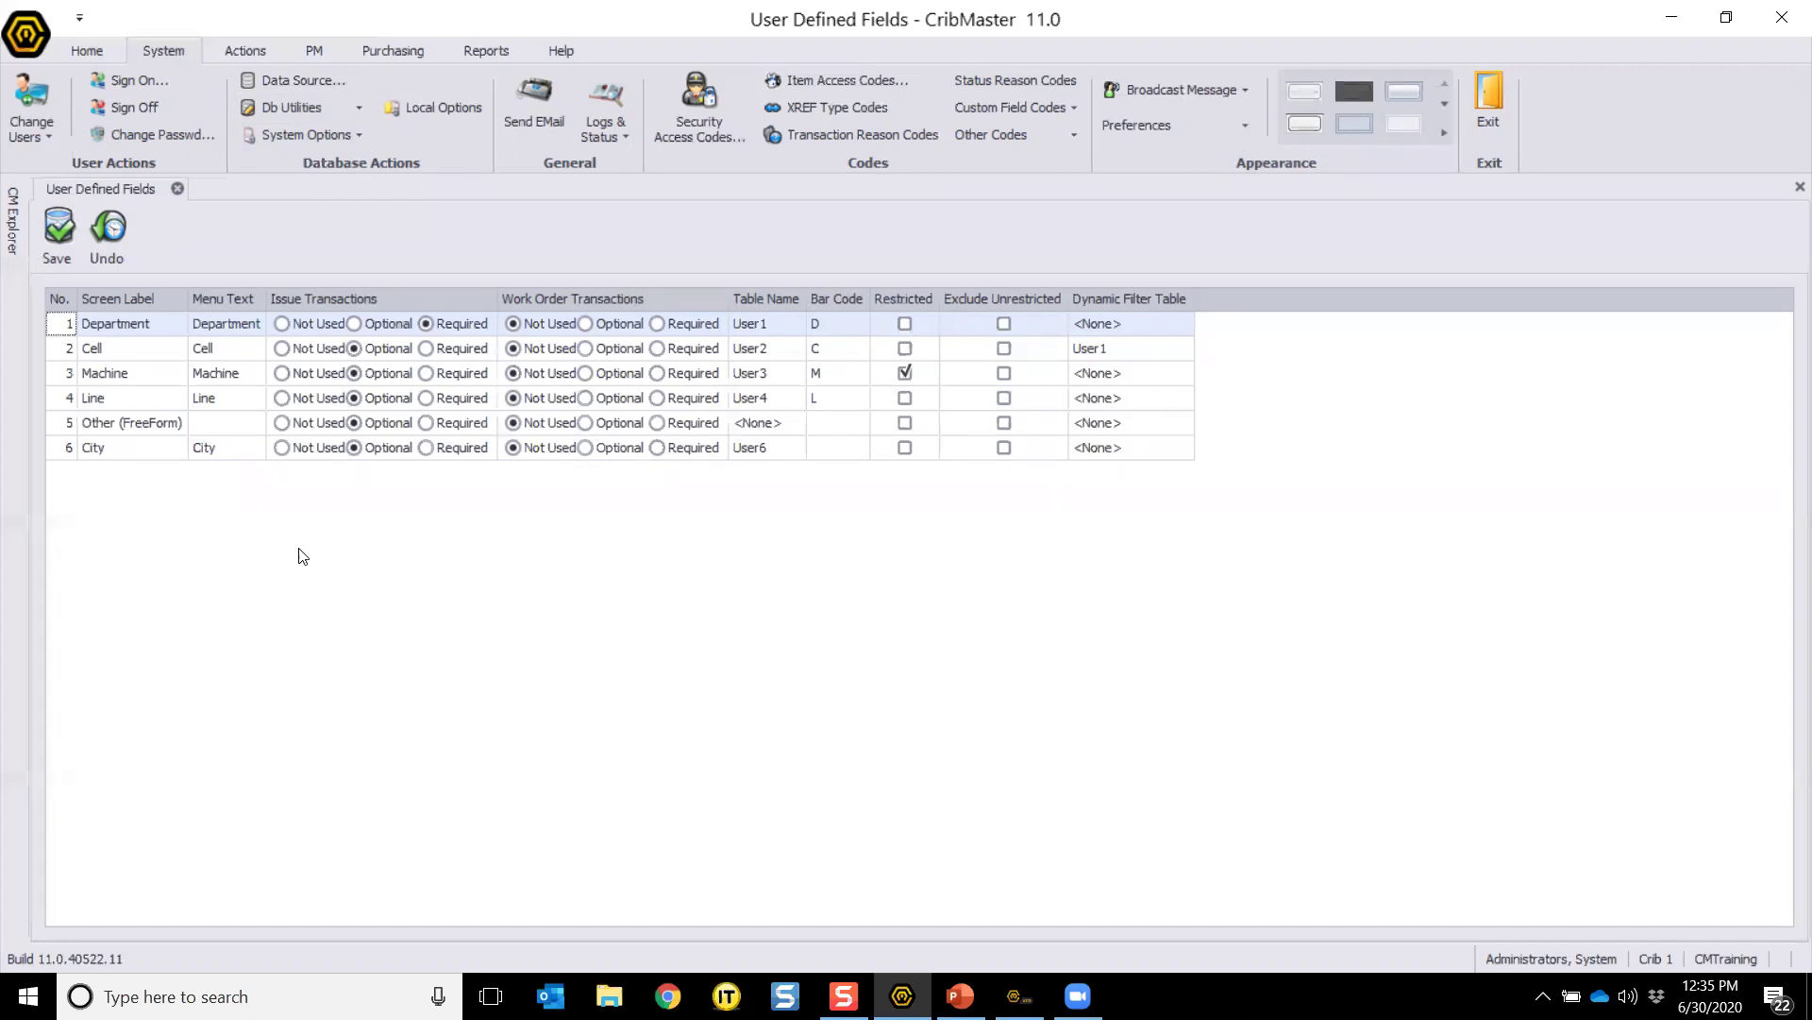
left_click(241, 423)
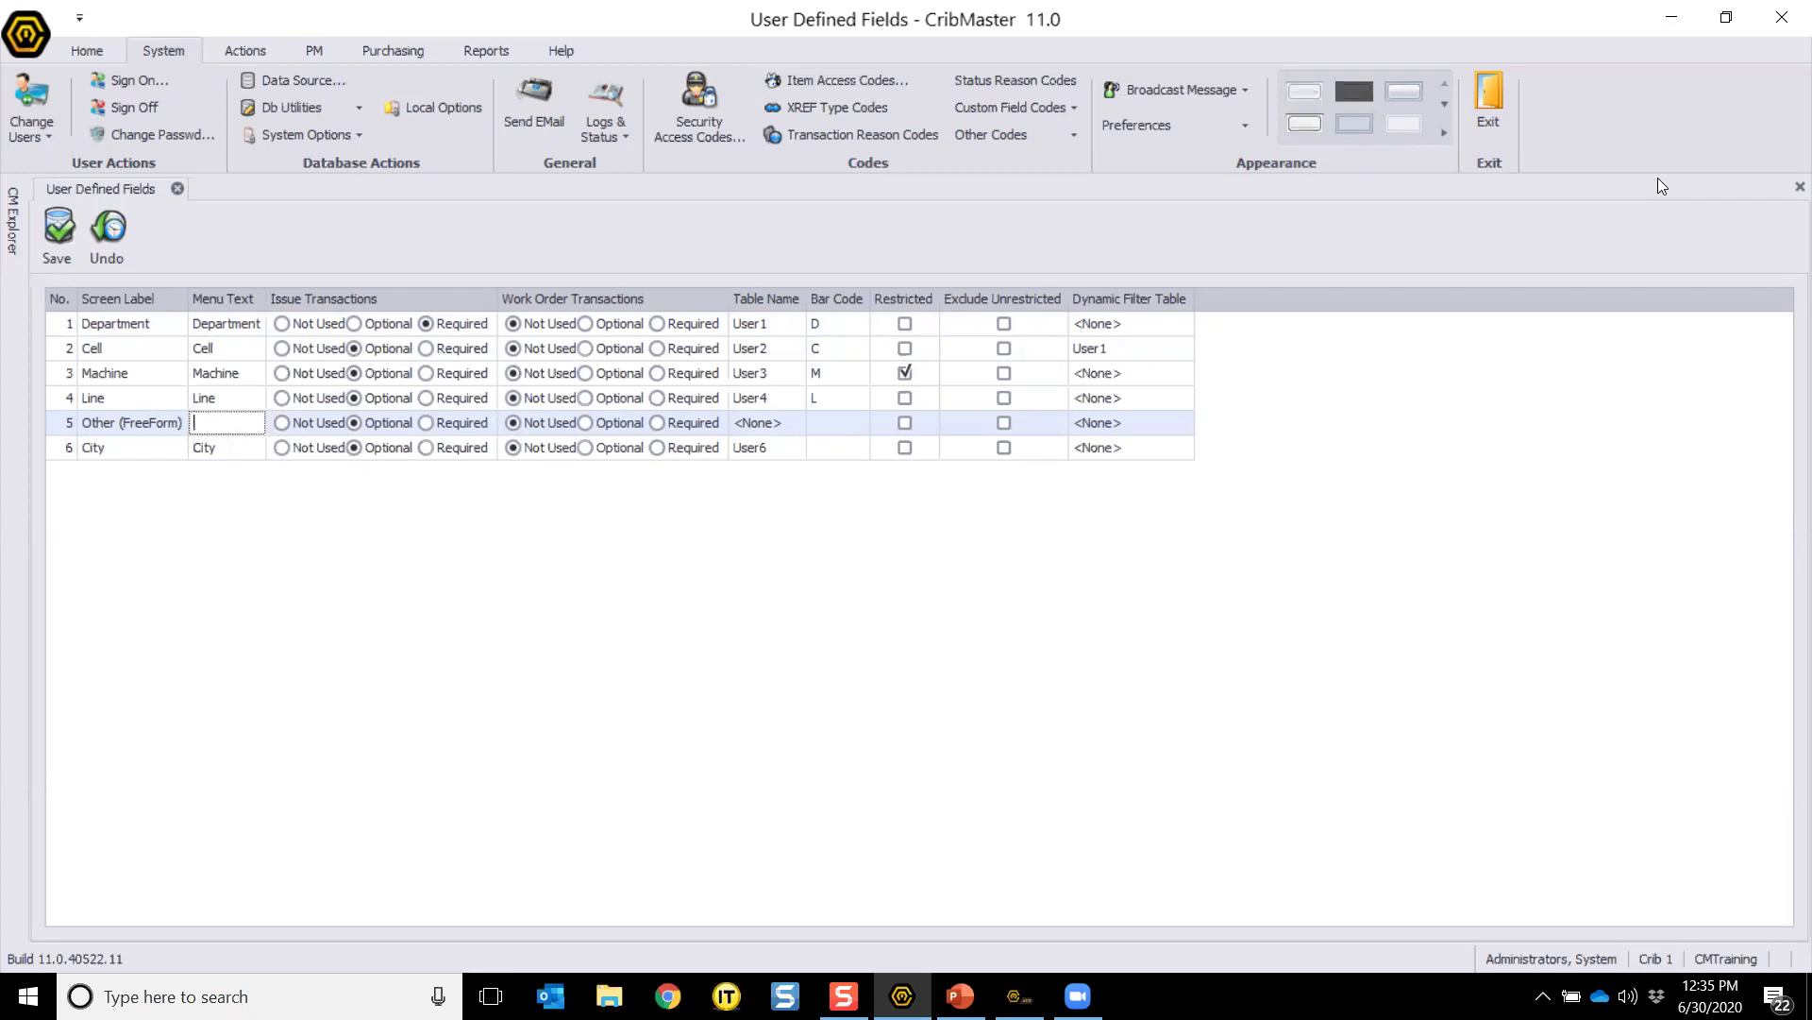
left_click(1470, 143)
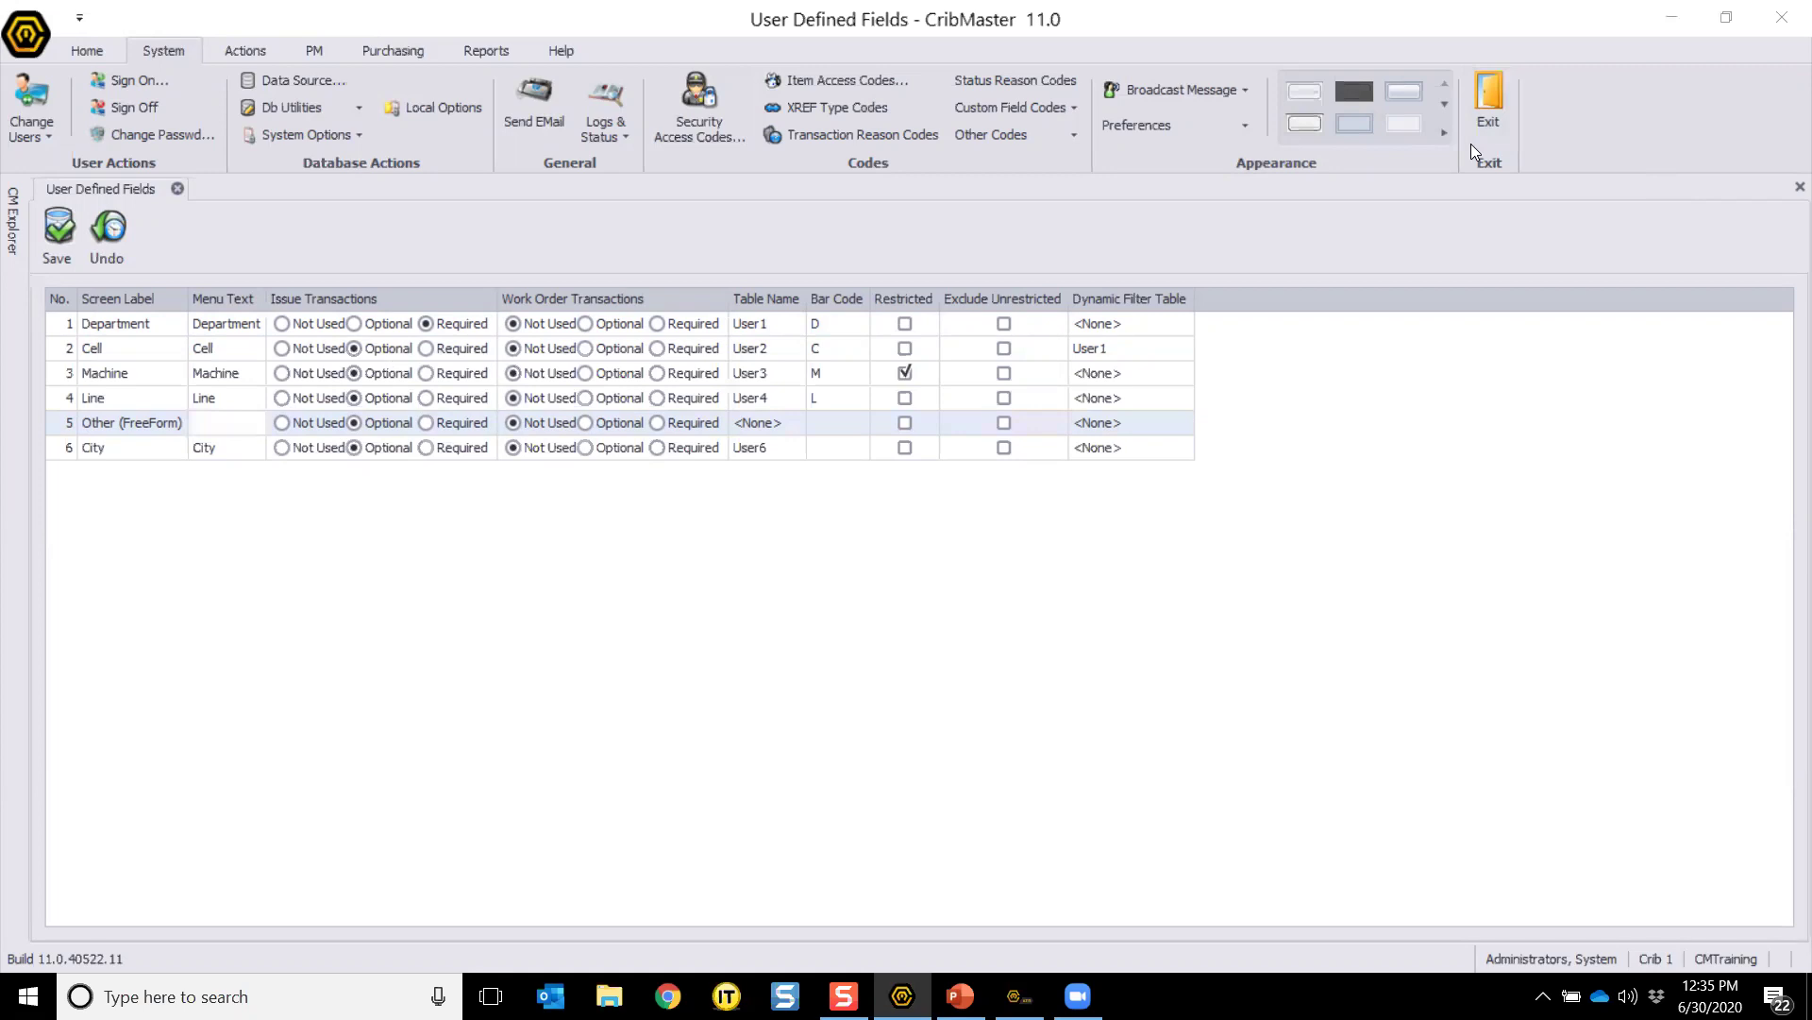
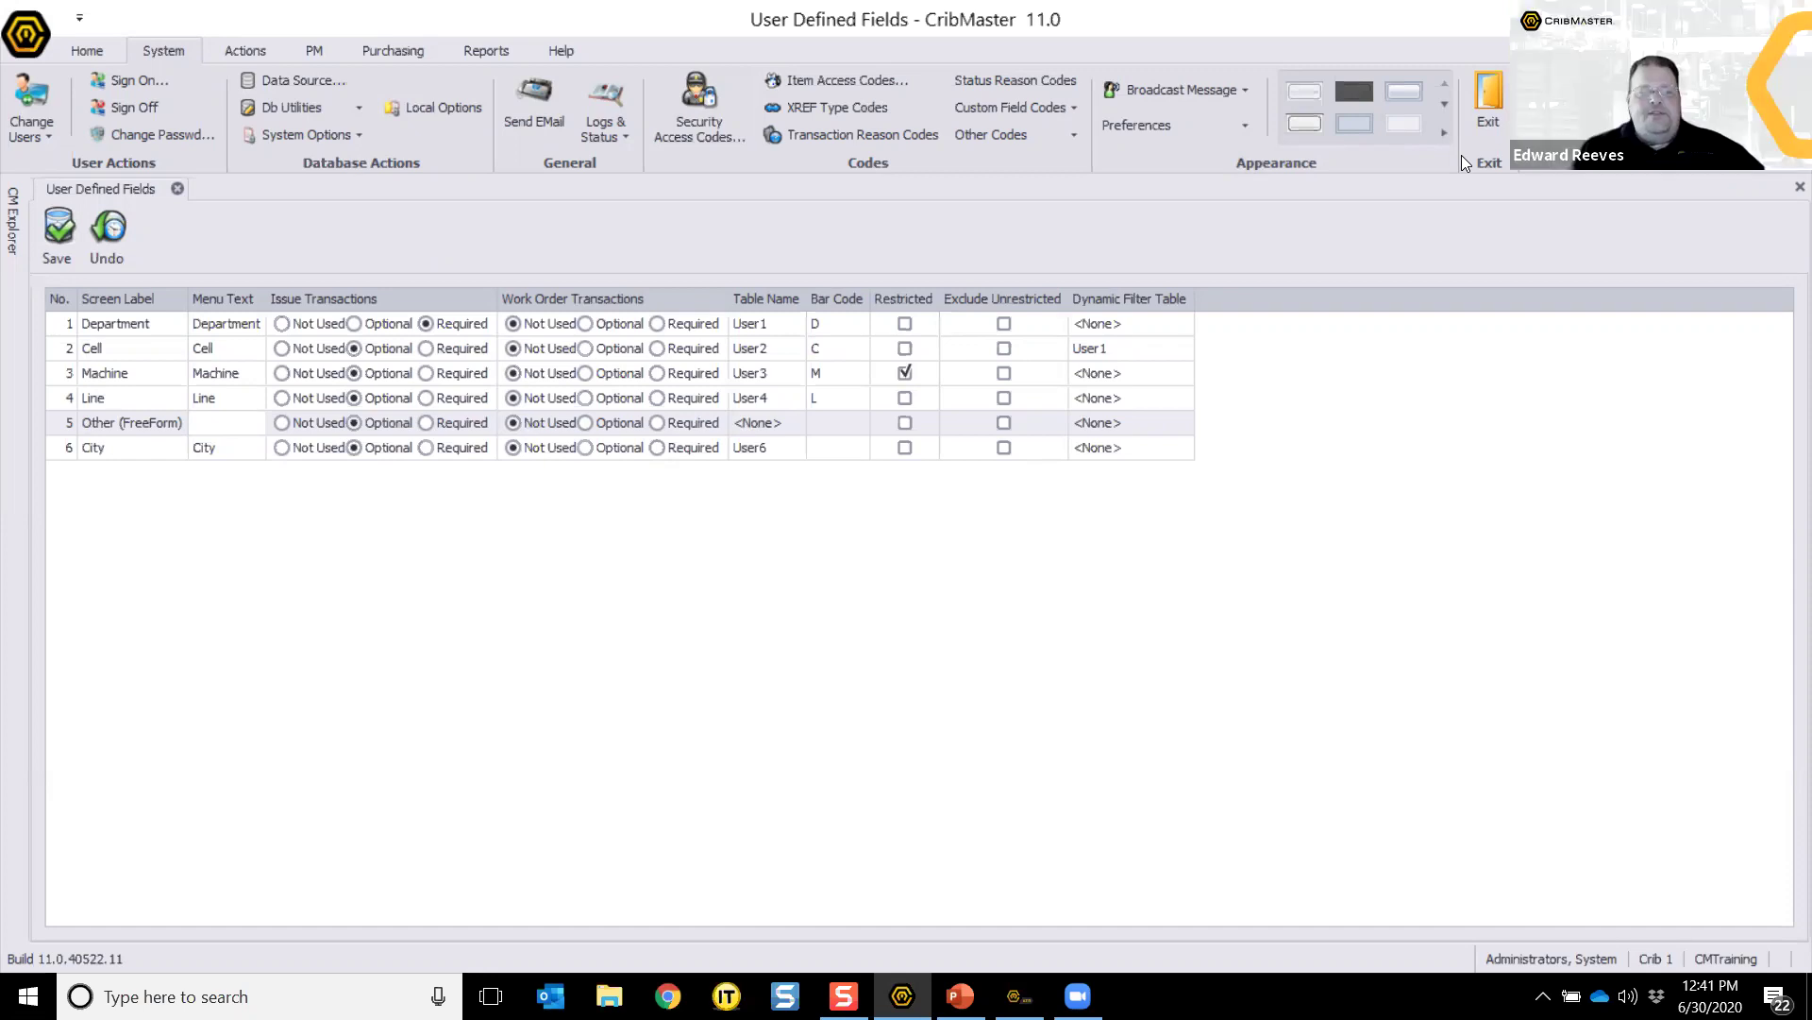
left_click(389, 535)
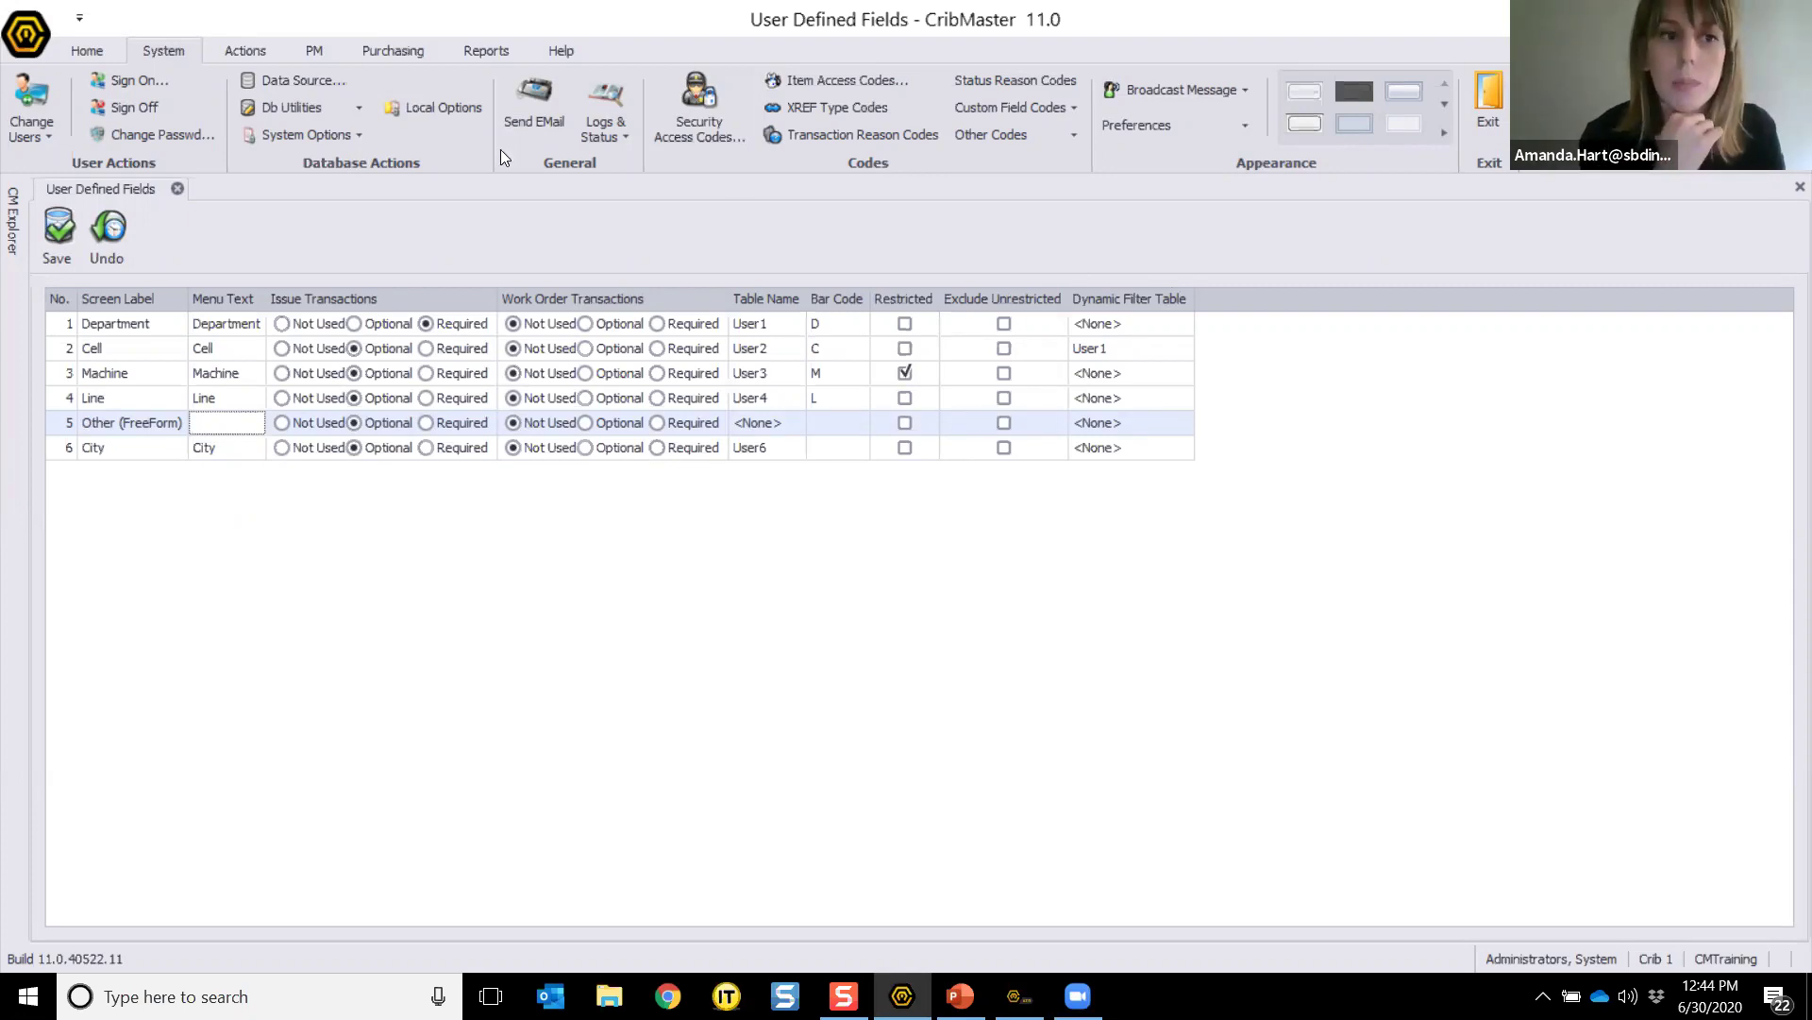
left_click(81, 48)
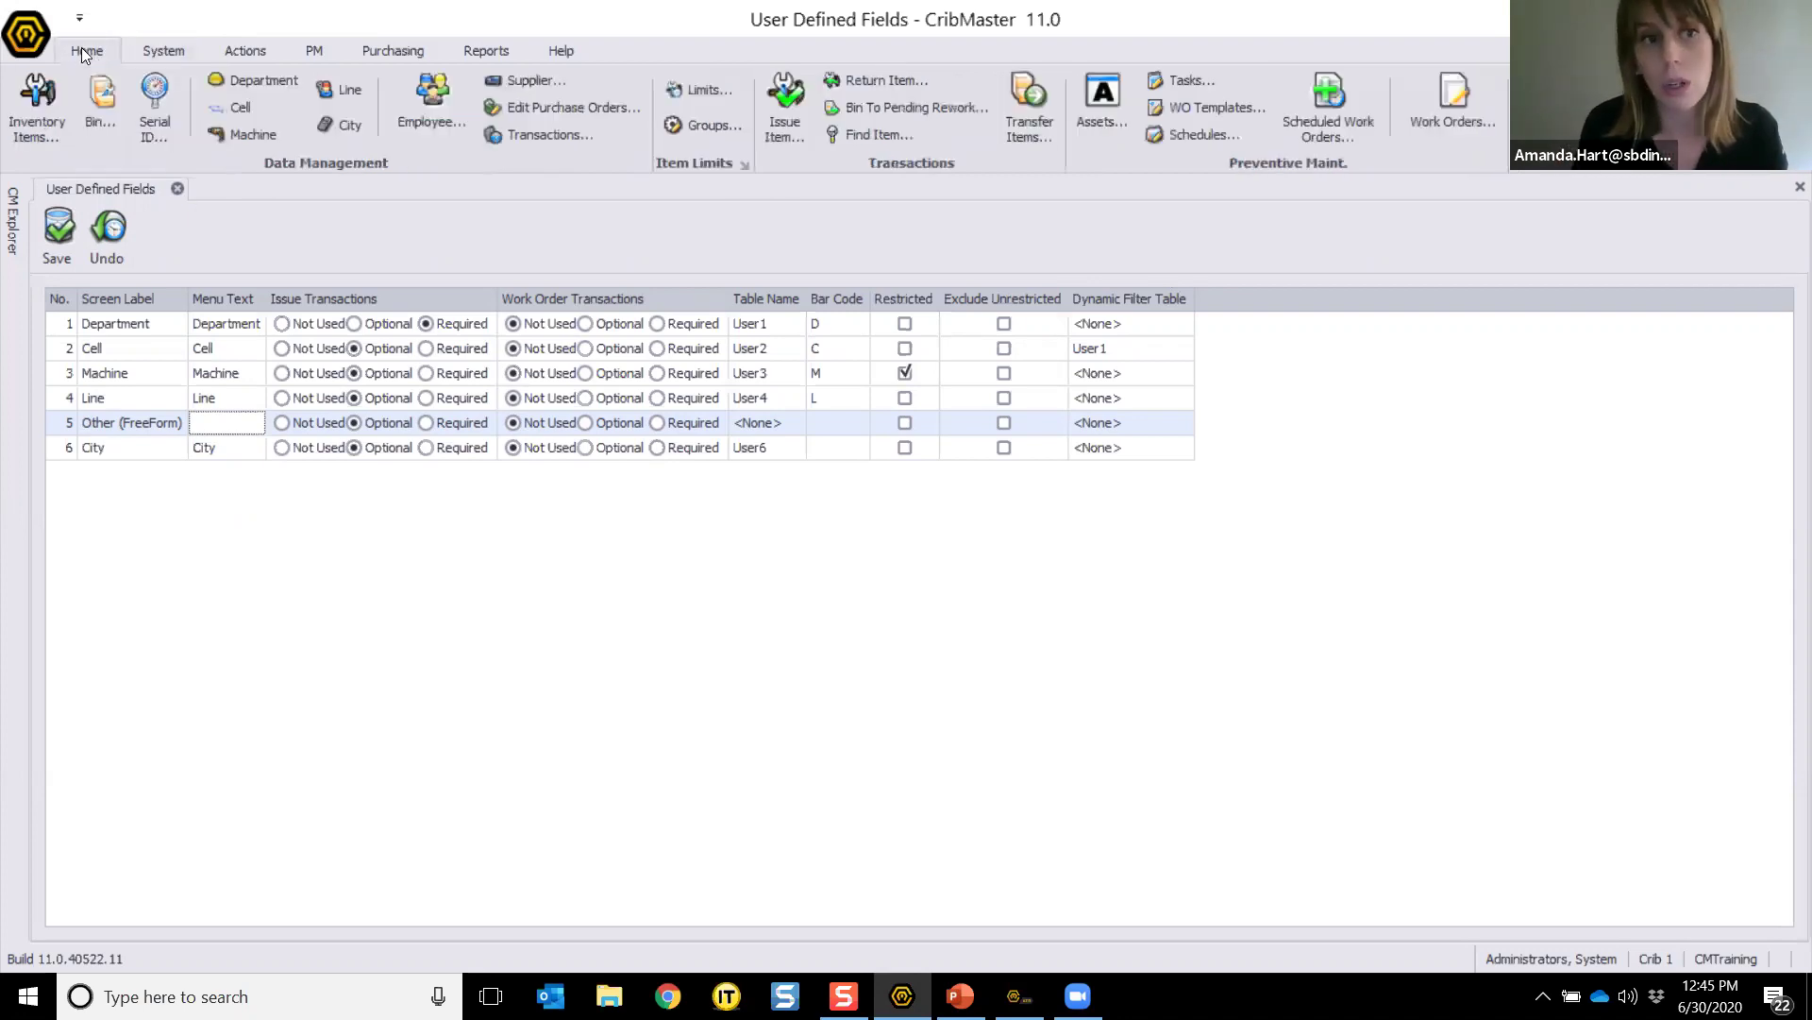
Step: Open the custom field definitions from the database utilities, examine the INVENTRY table's fields, and close the definitions
left_click(166, 50)
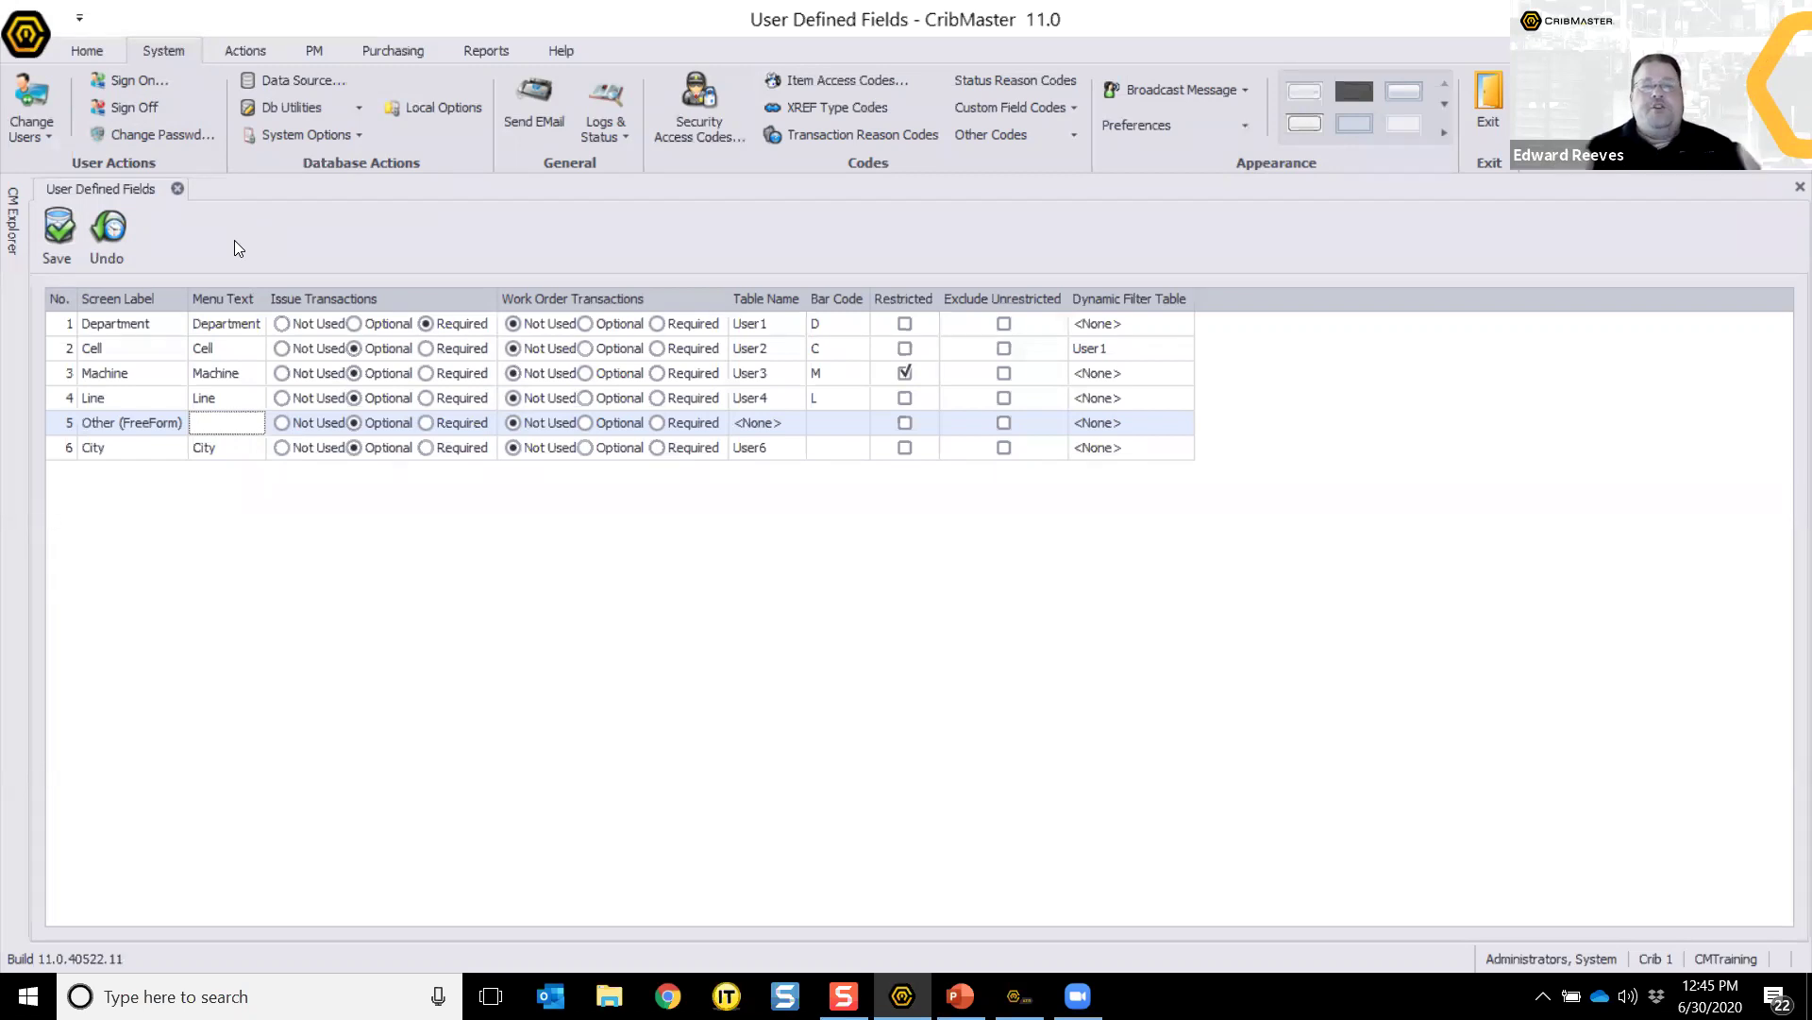
left_click(266, 108)
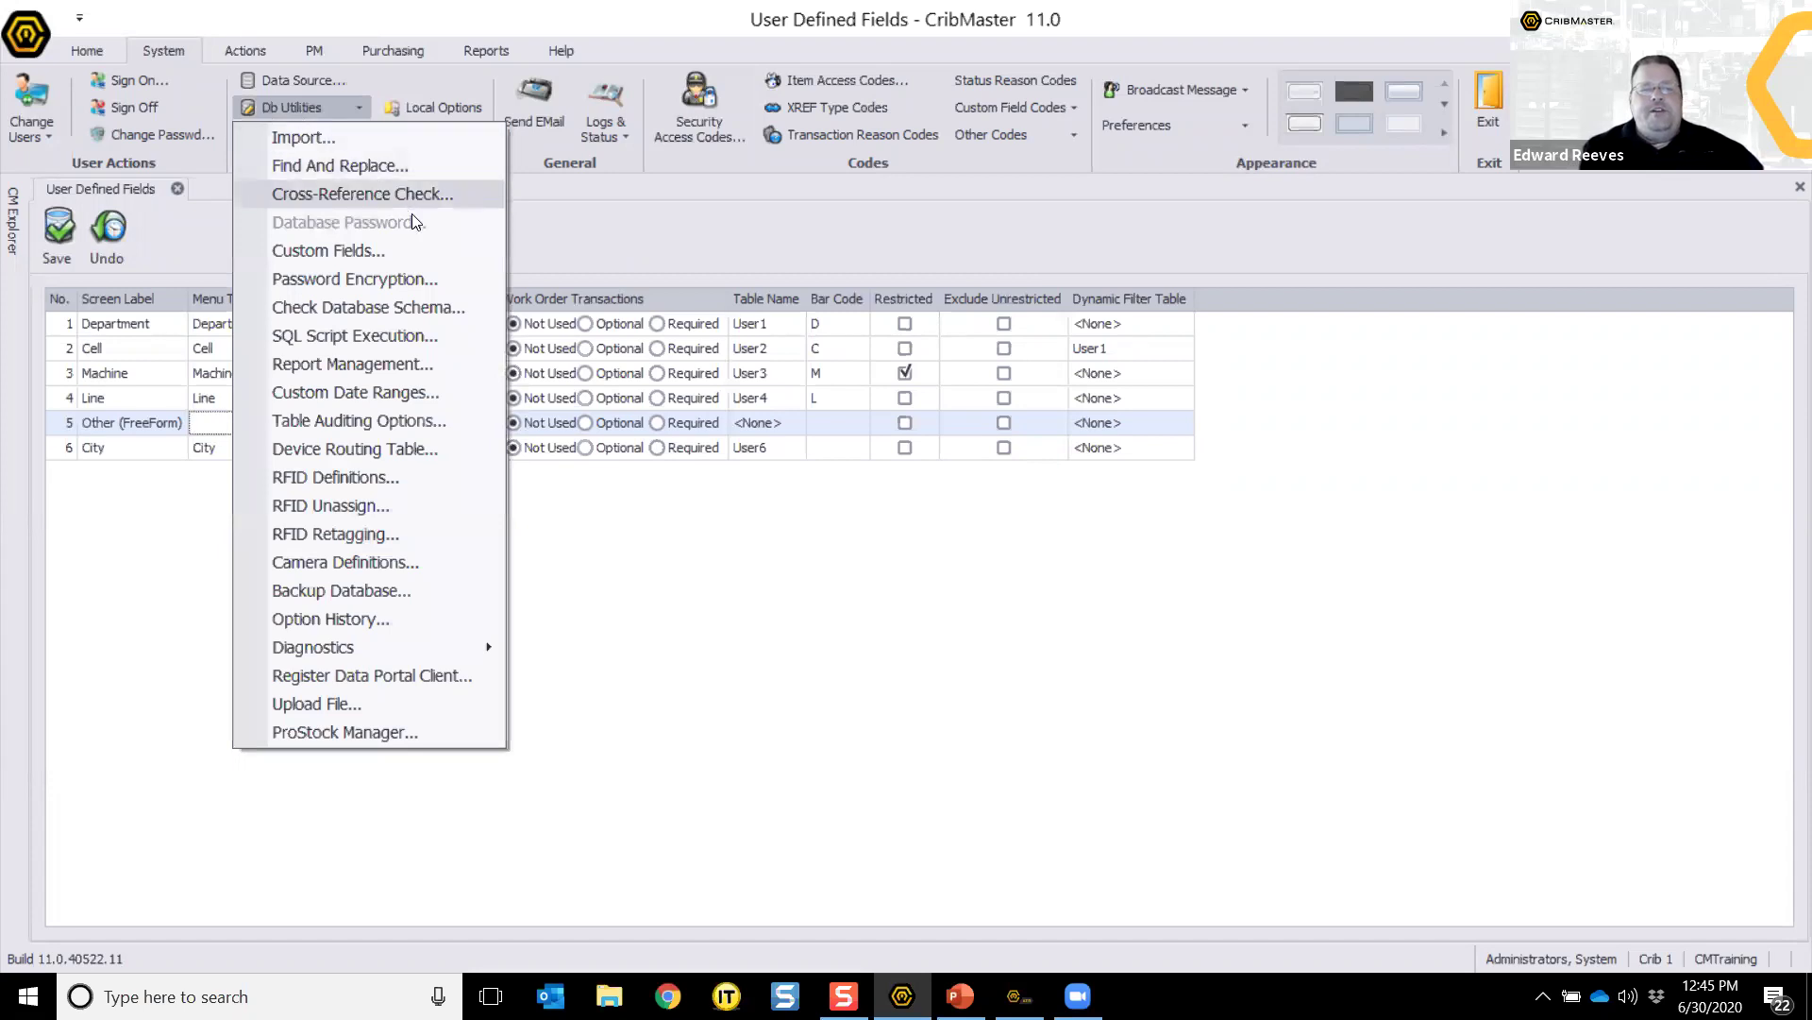
left_click(349, 247)
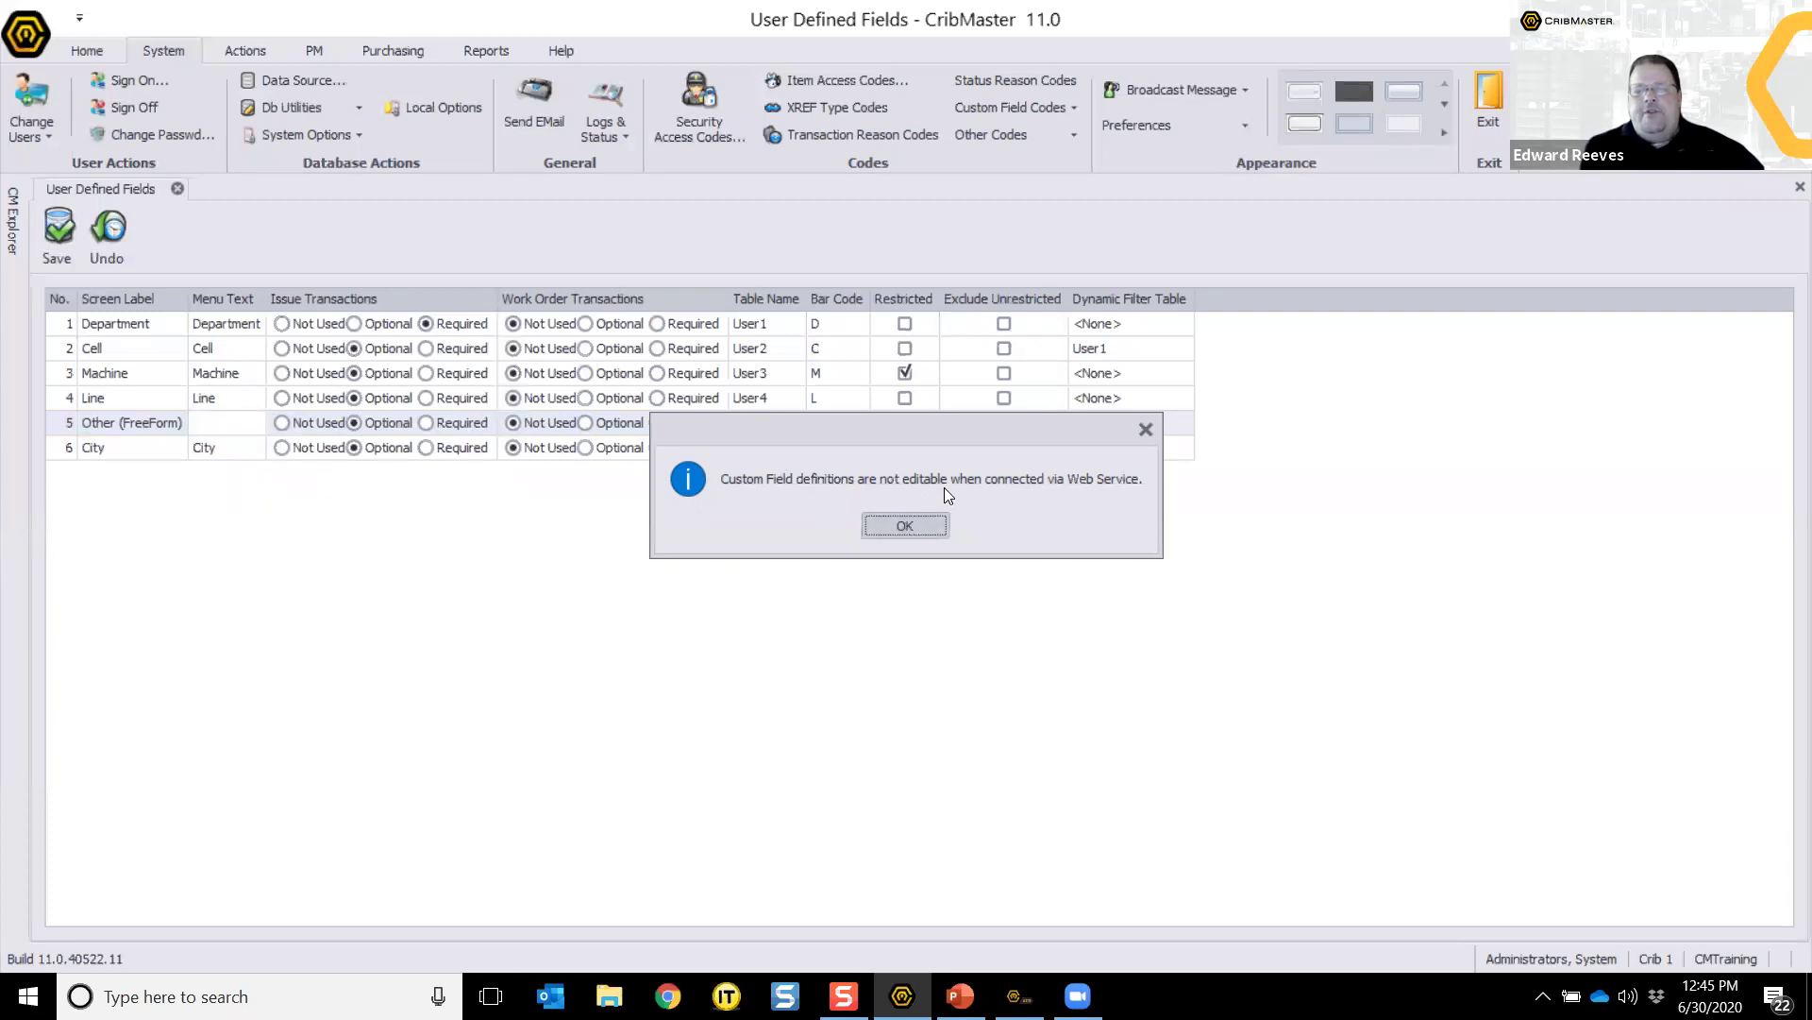
left_click(901, 525)
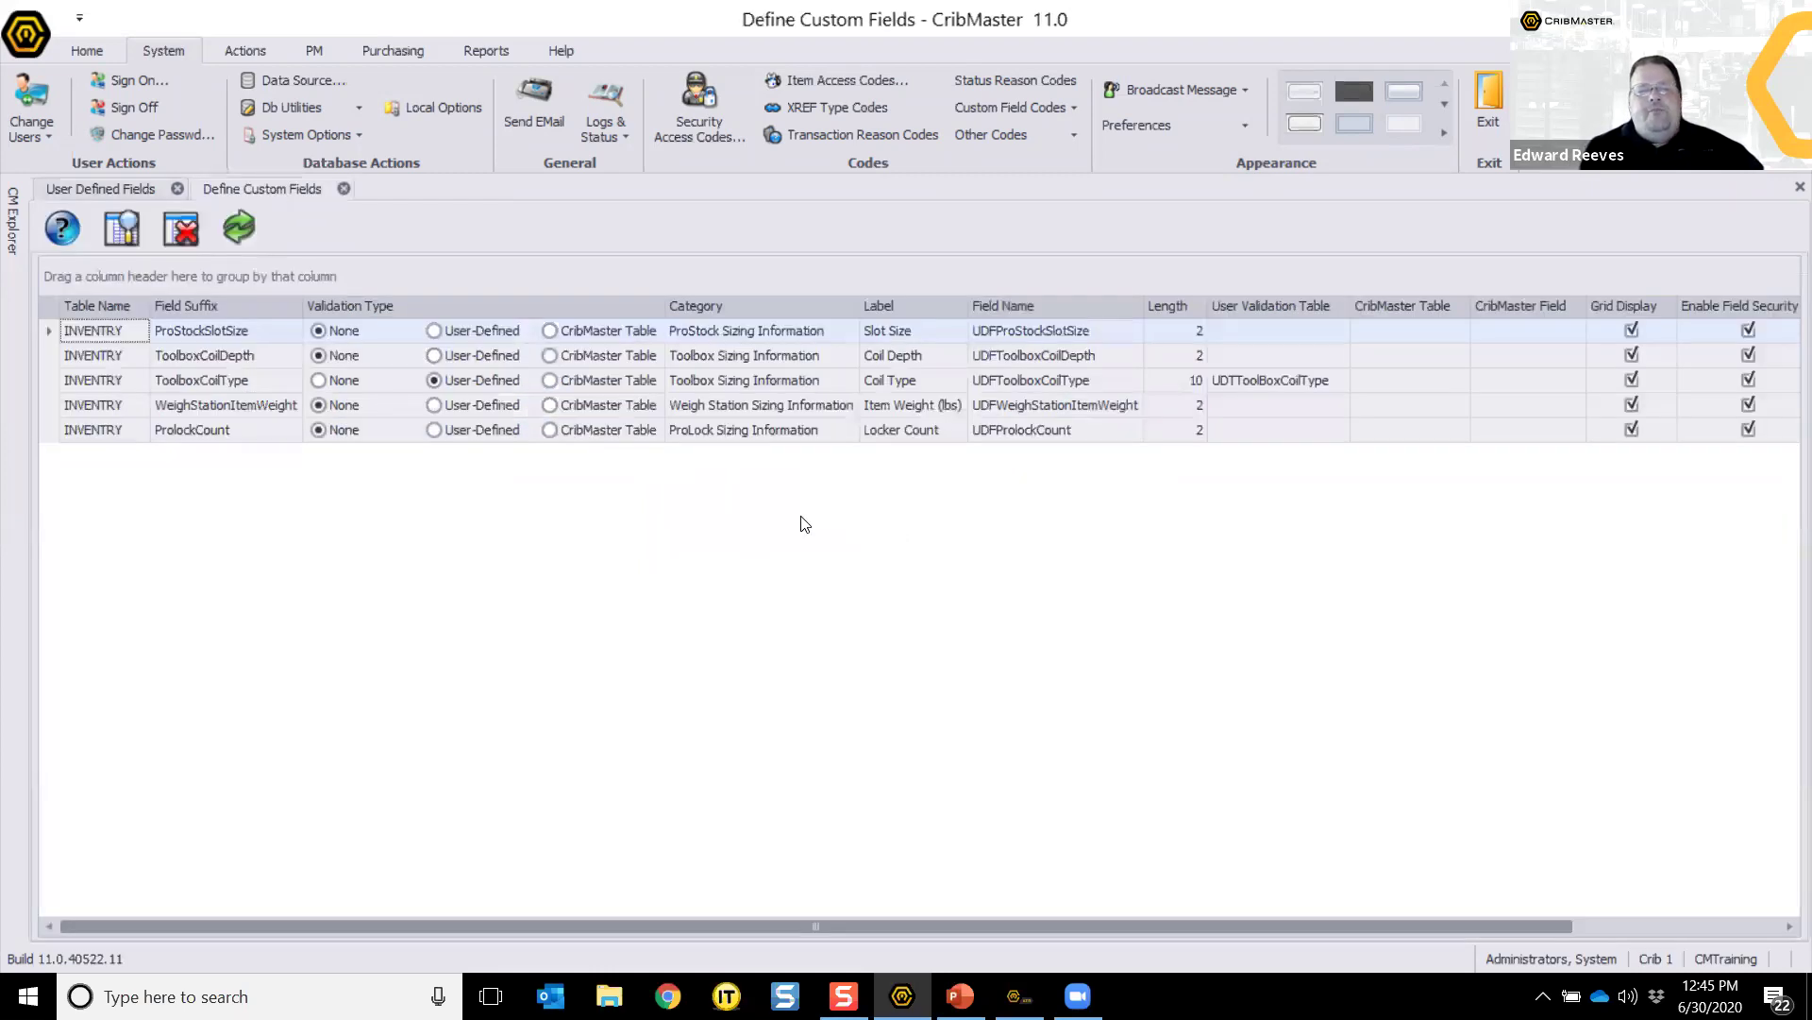
left_click(204, 360)
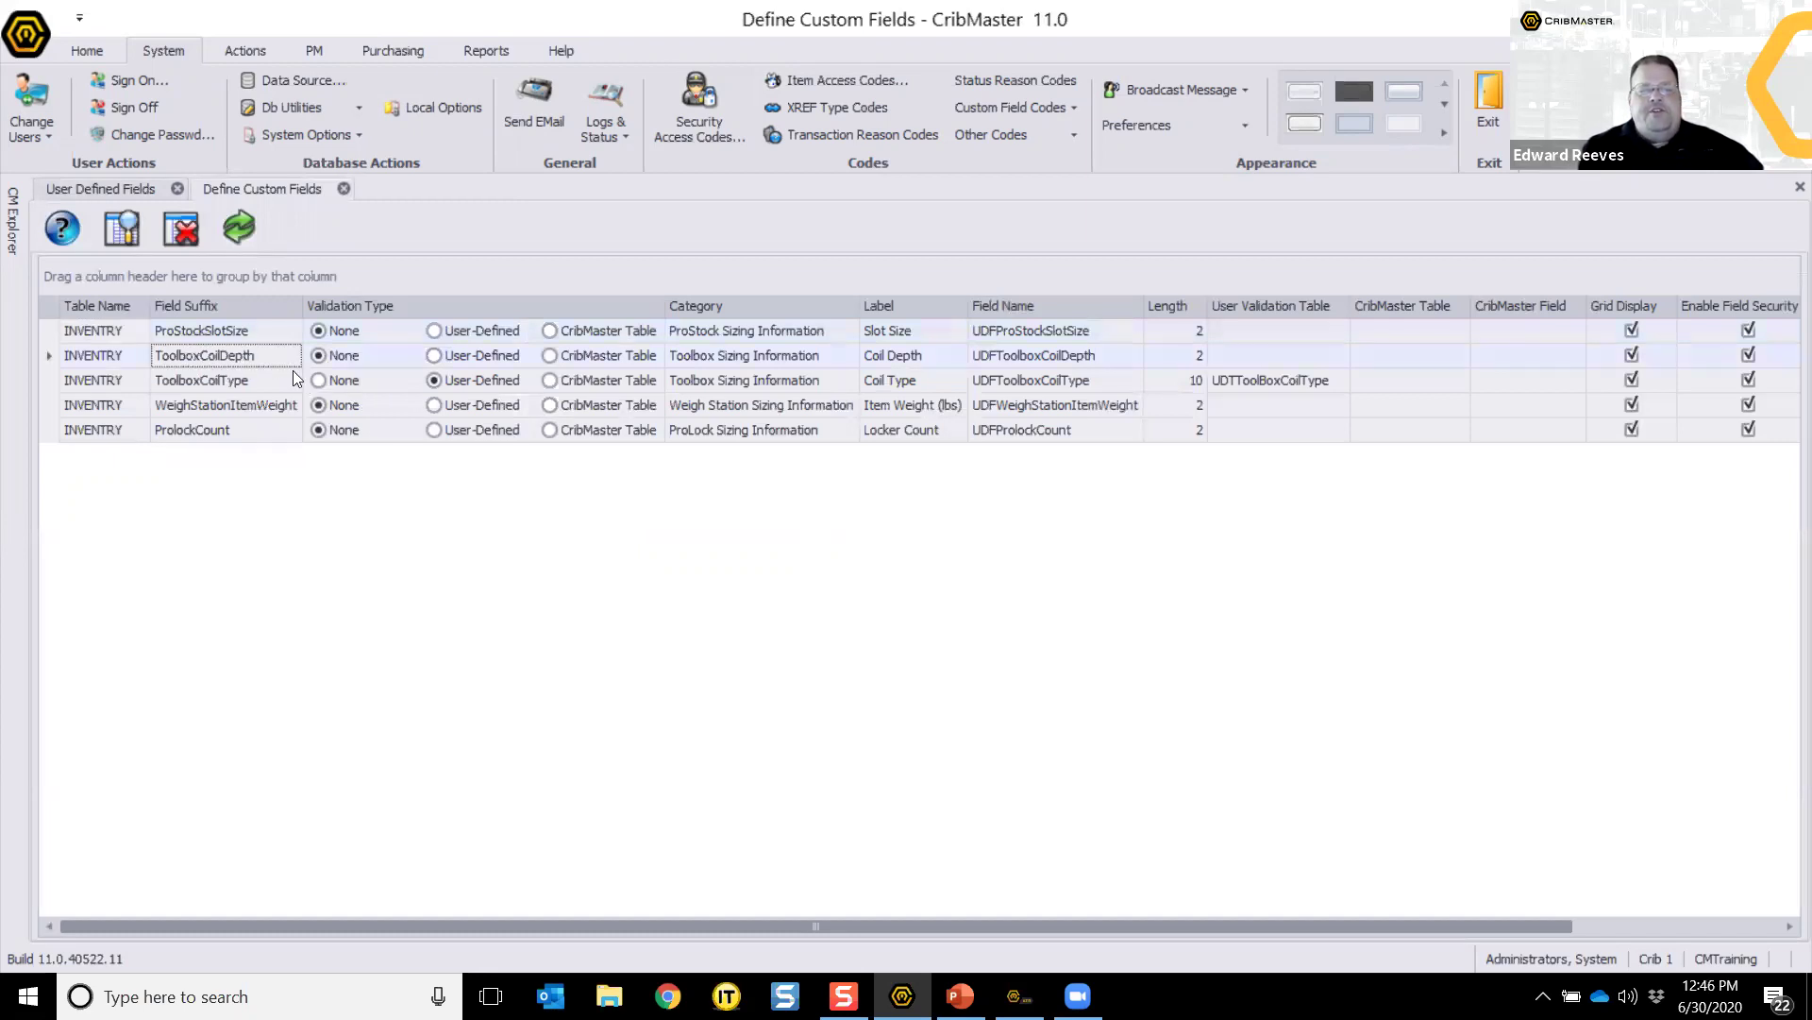
left_click(114, 332)
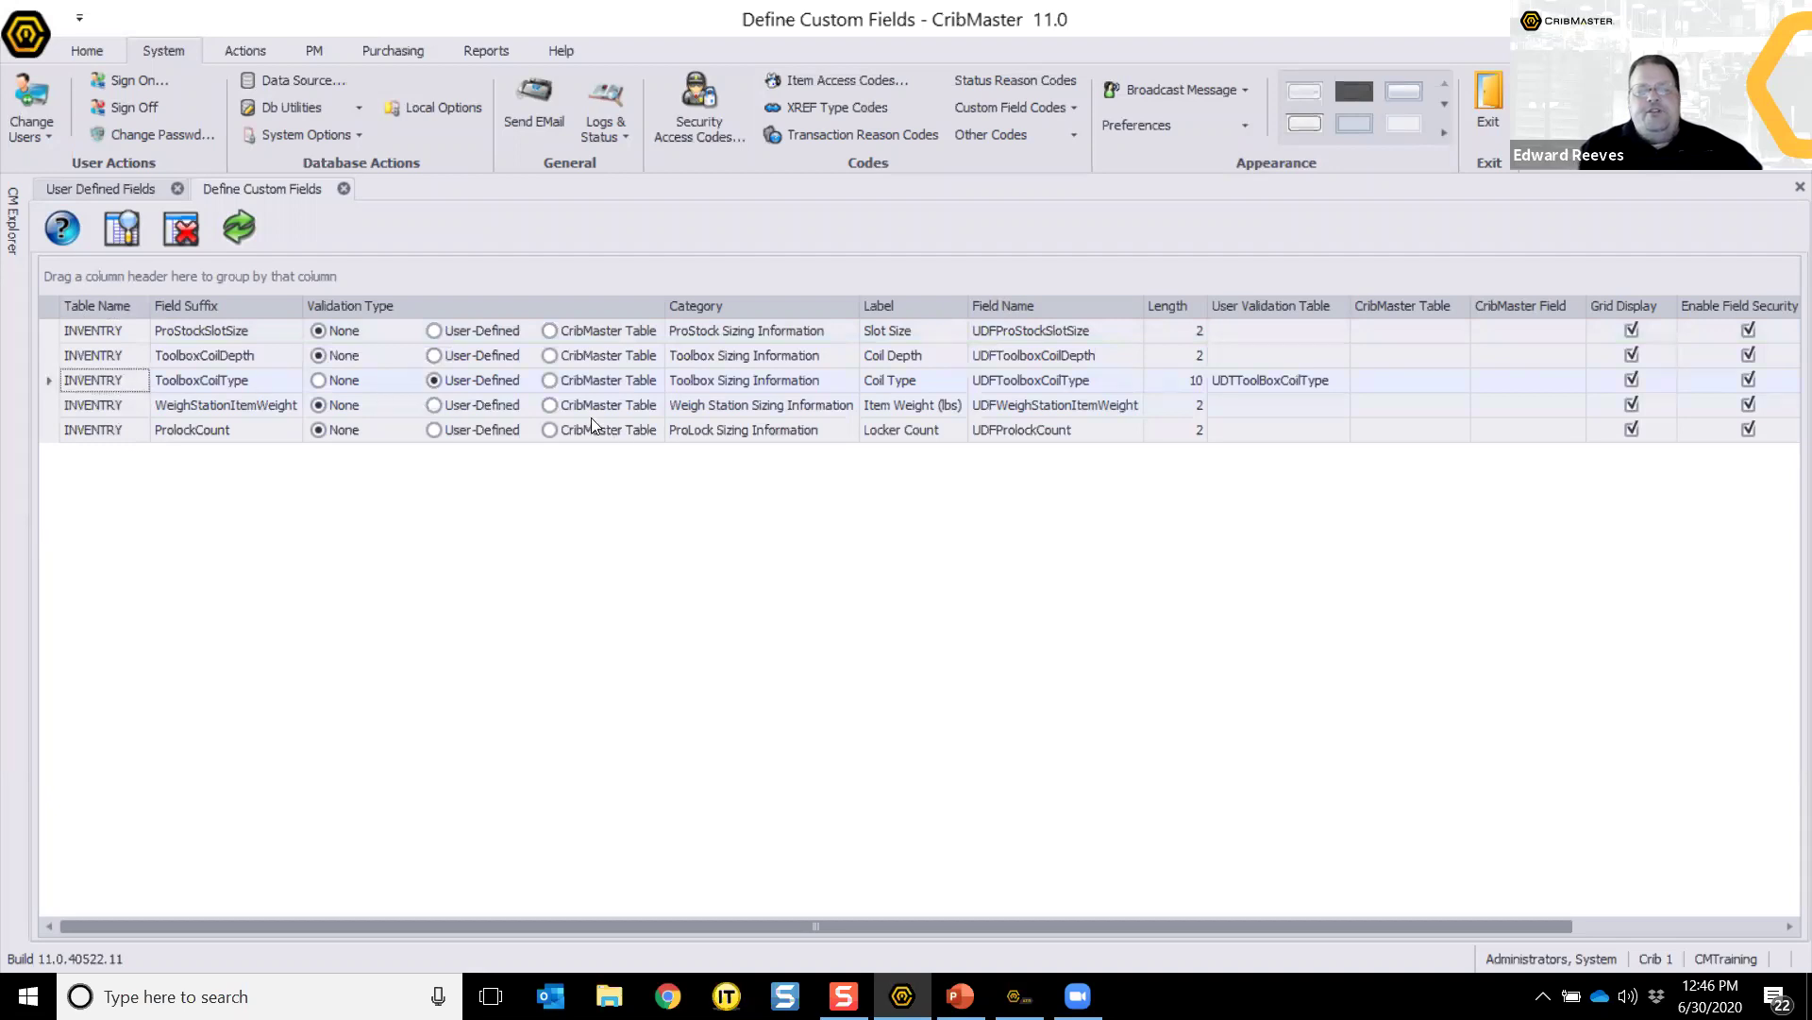
left_click(344, 188)
Step: Open the inventory item record 00008A, Endmill Clear Small, and expand the custom fields area of its additional details
left_click(104, 45)
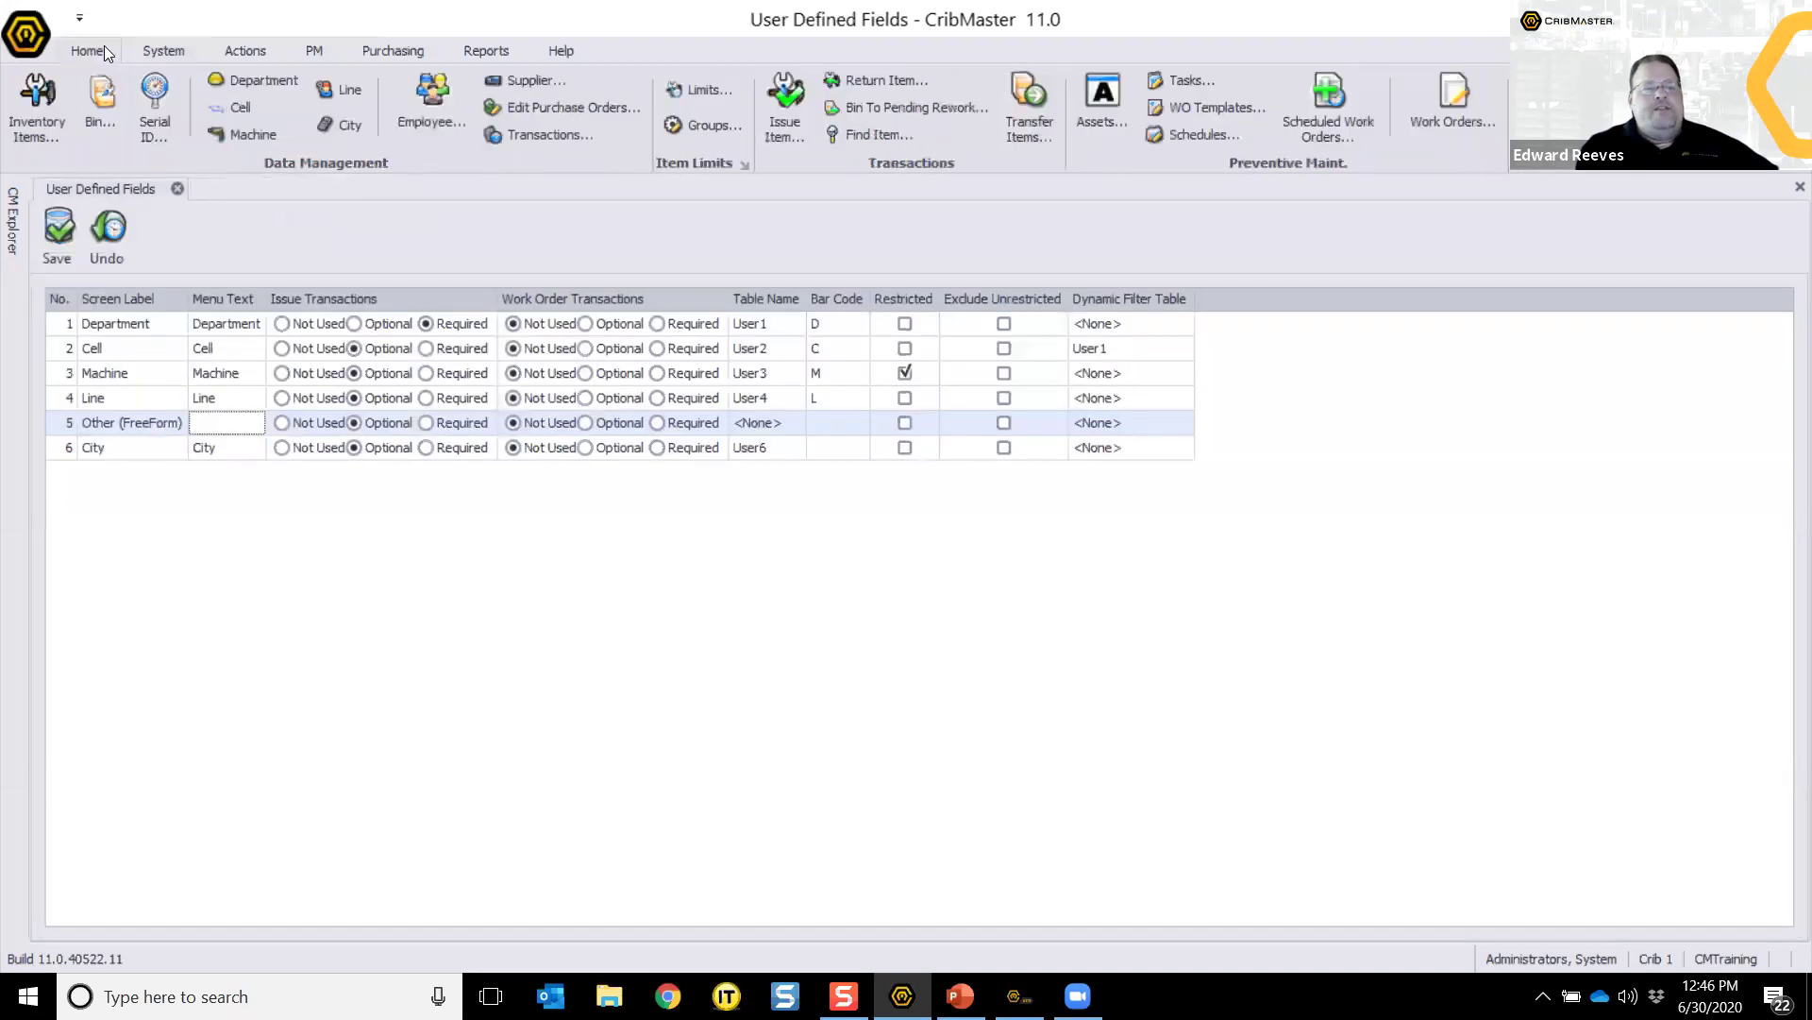
left_click(52, 110)
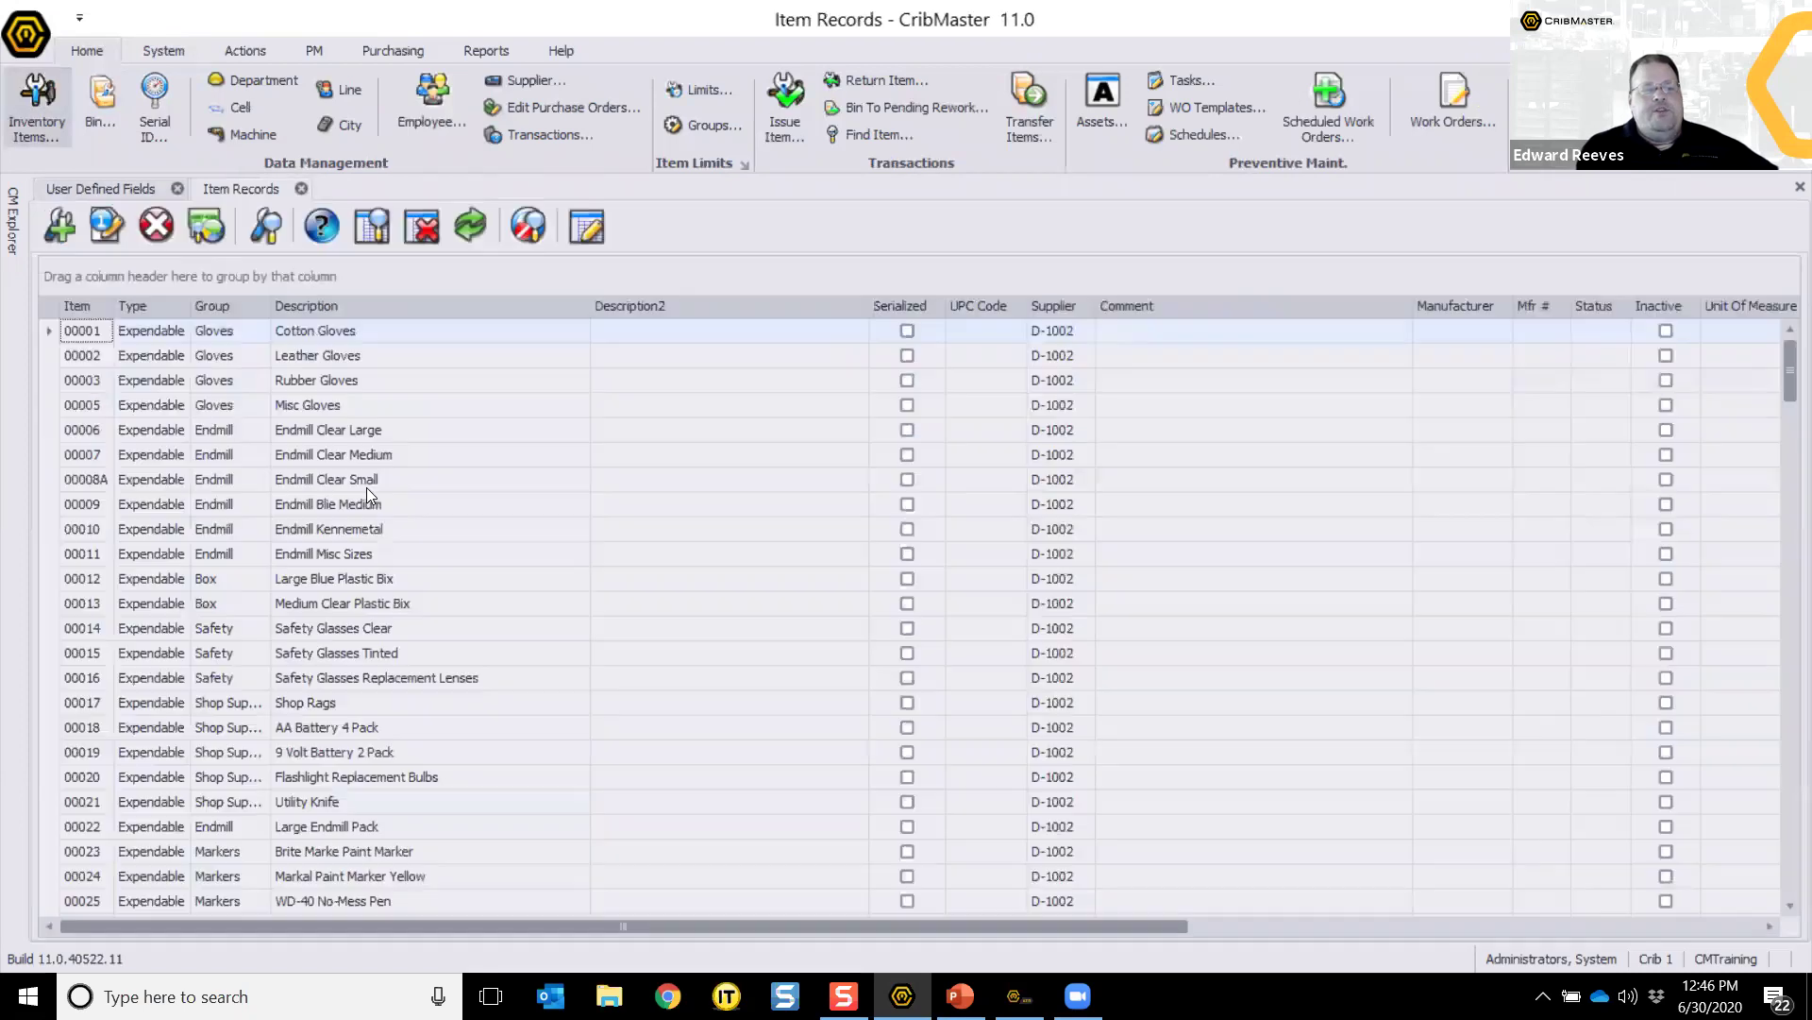
double_click(366, 481)
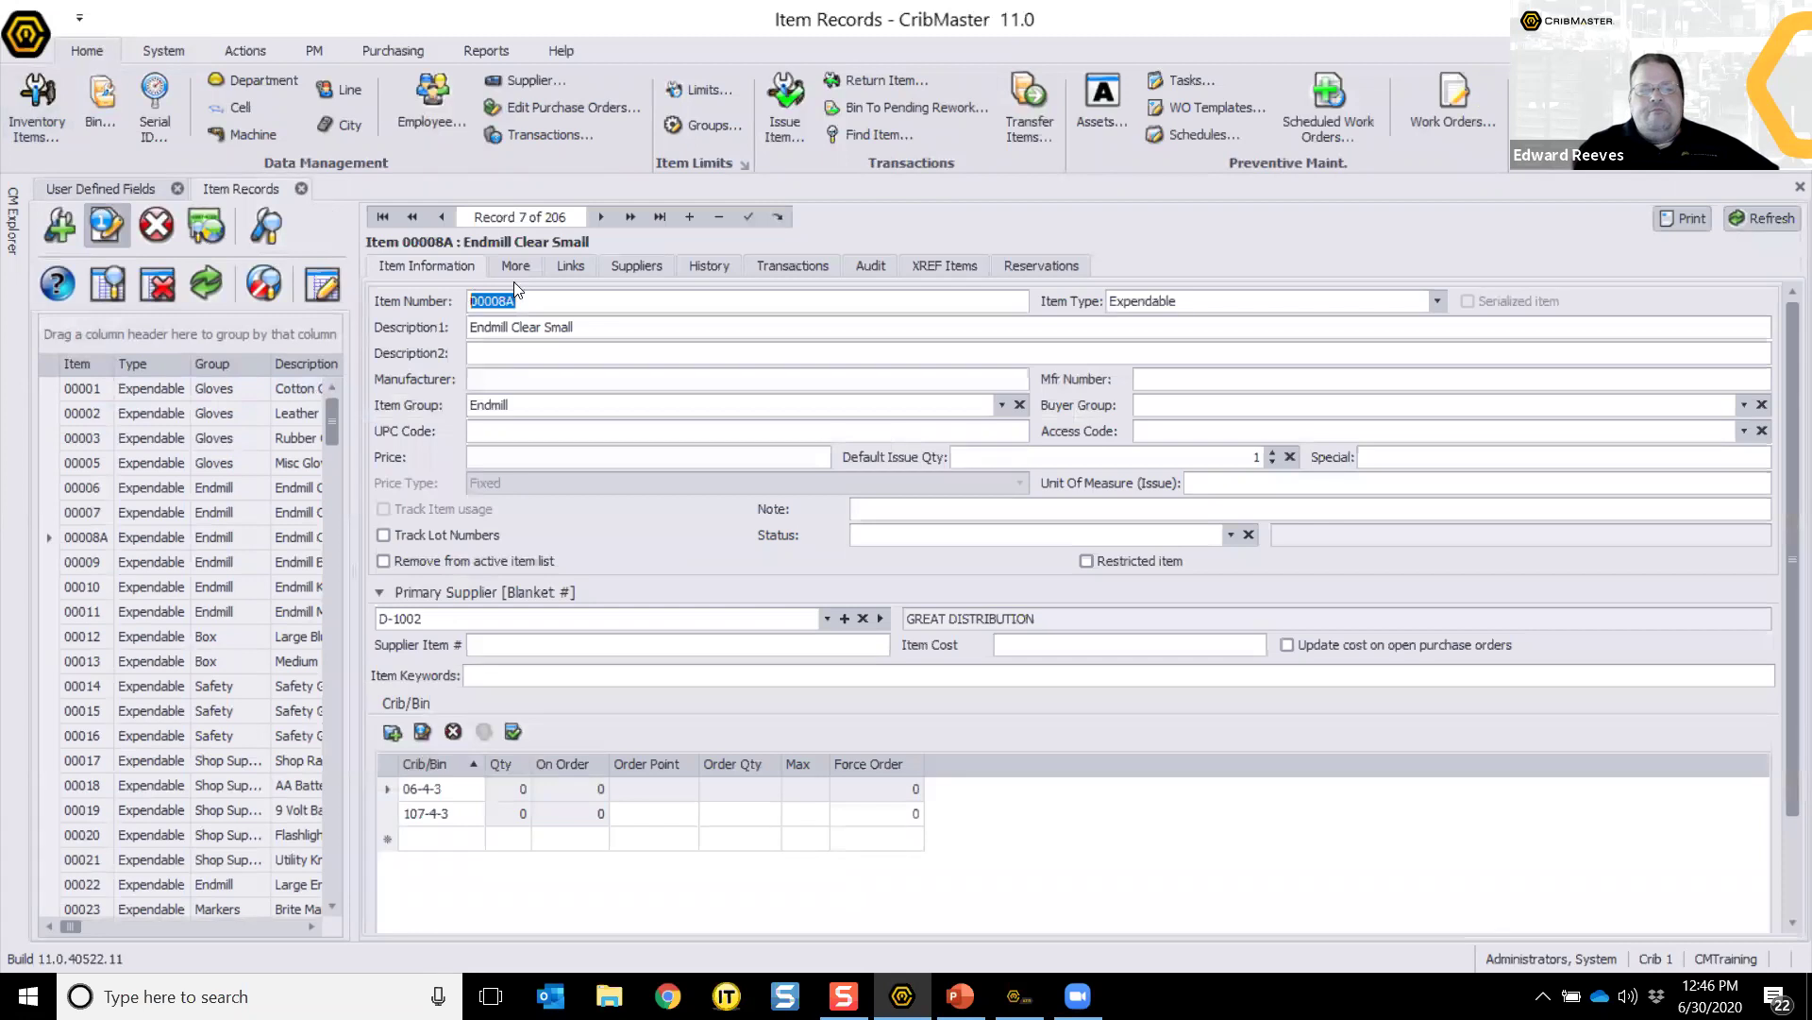
left_click(515, 270)
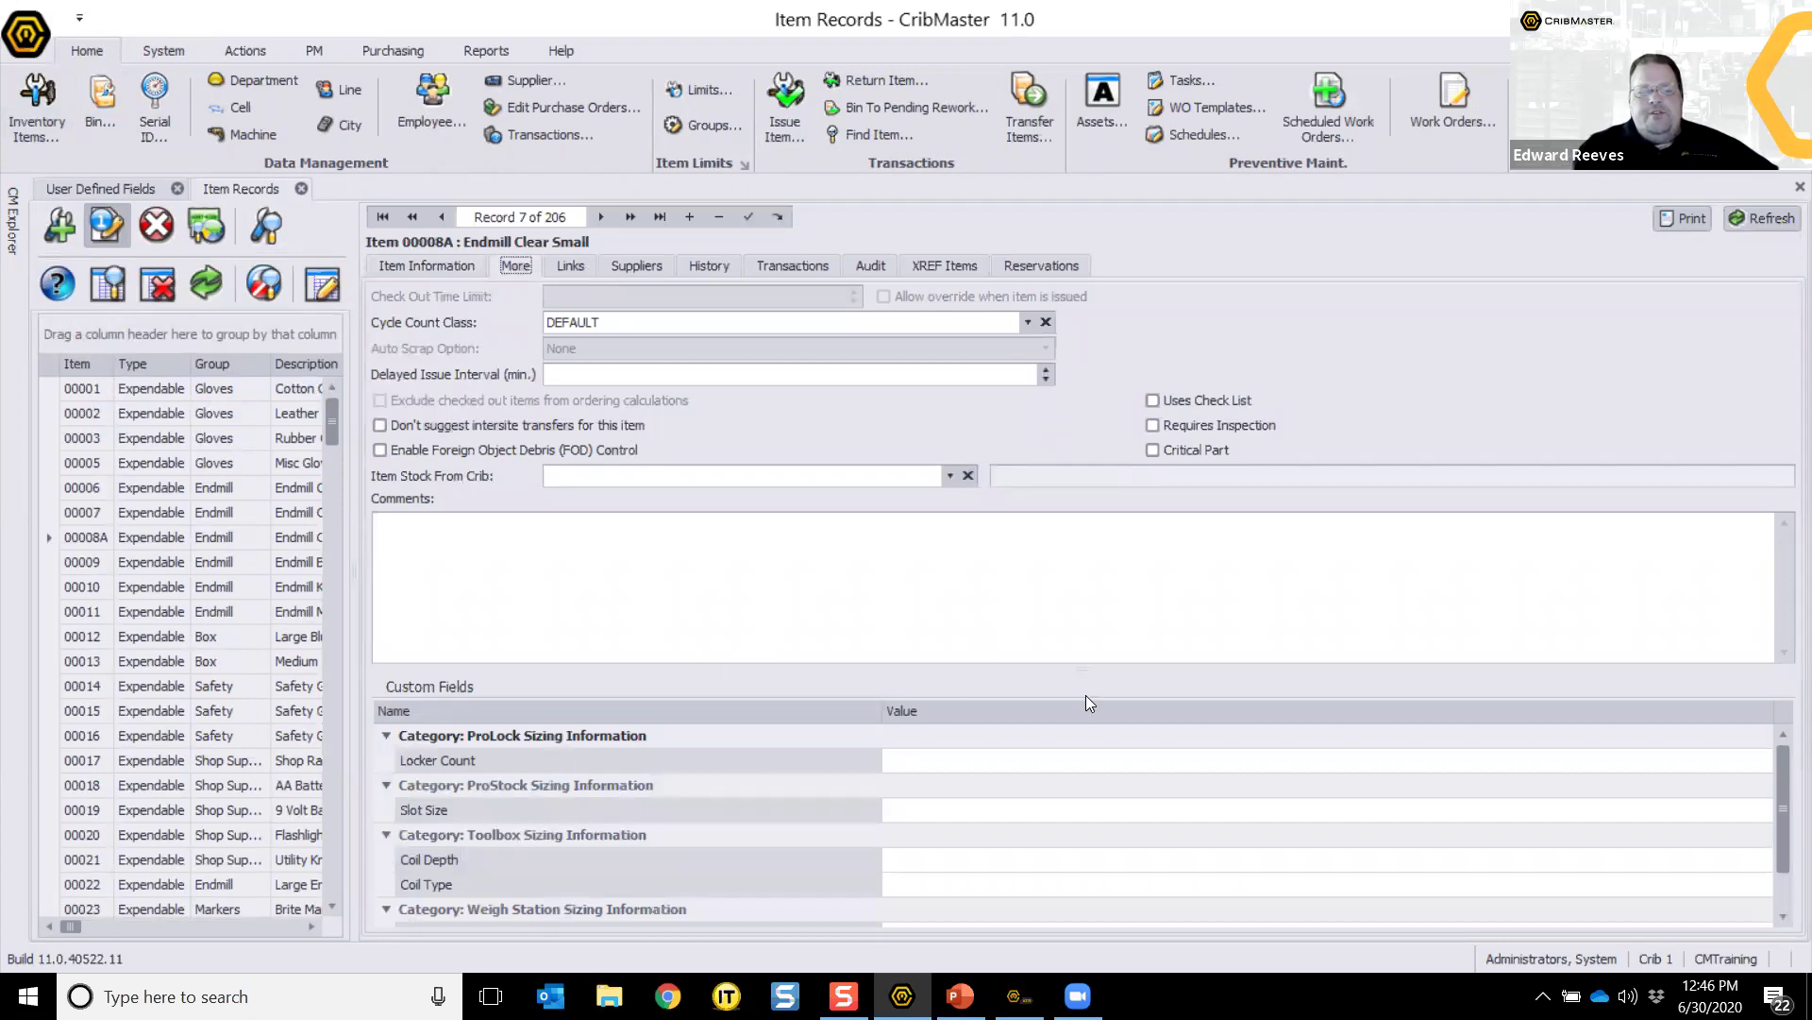
left_click_drag(1087, 669, 1086, 557)
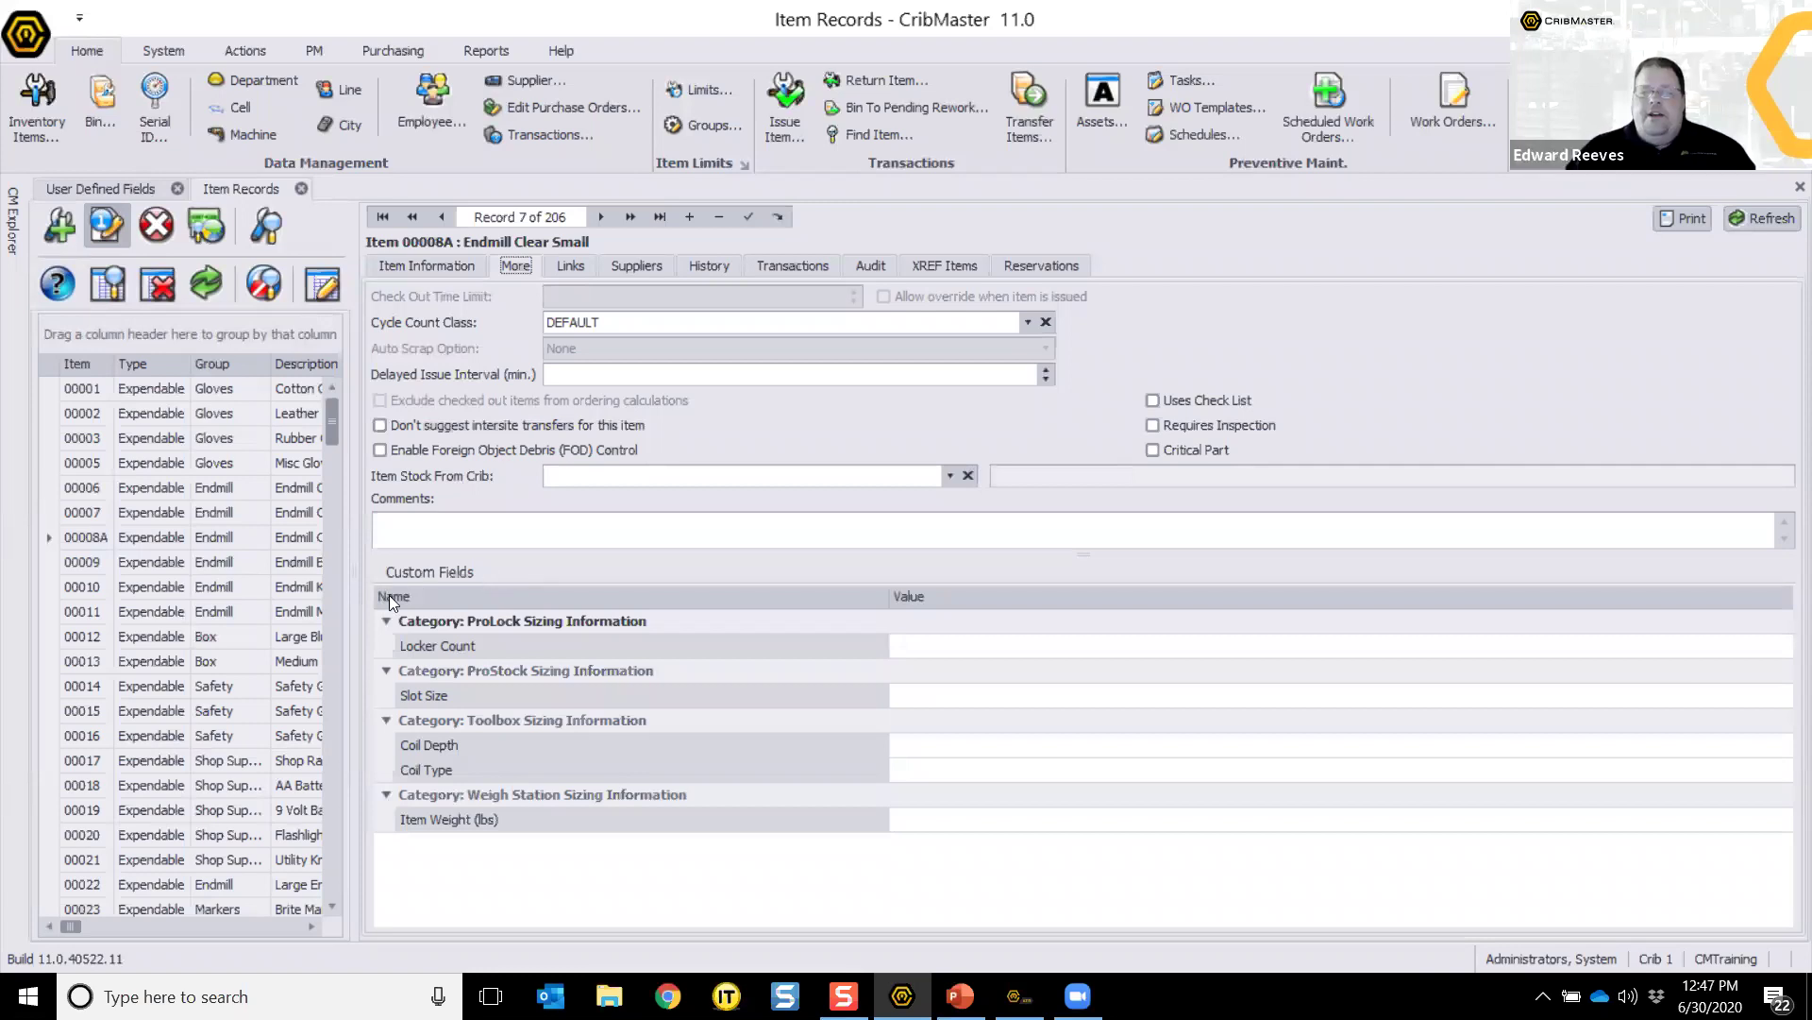
Step: Enlarge the item's Comments box by lowering the divider above the custom fields
left_click(419, 529)
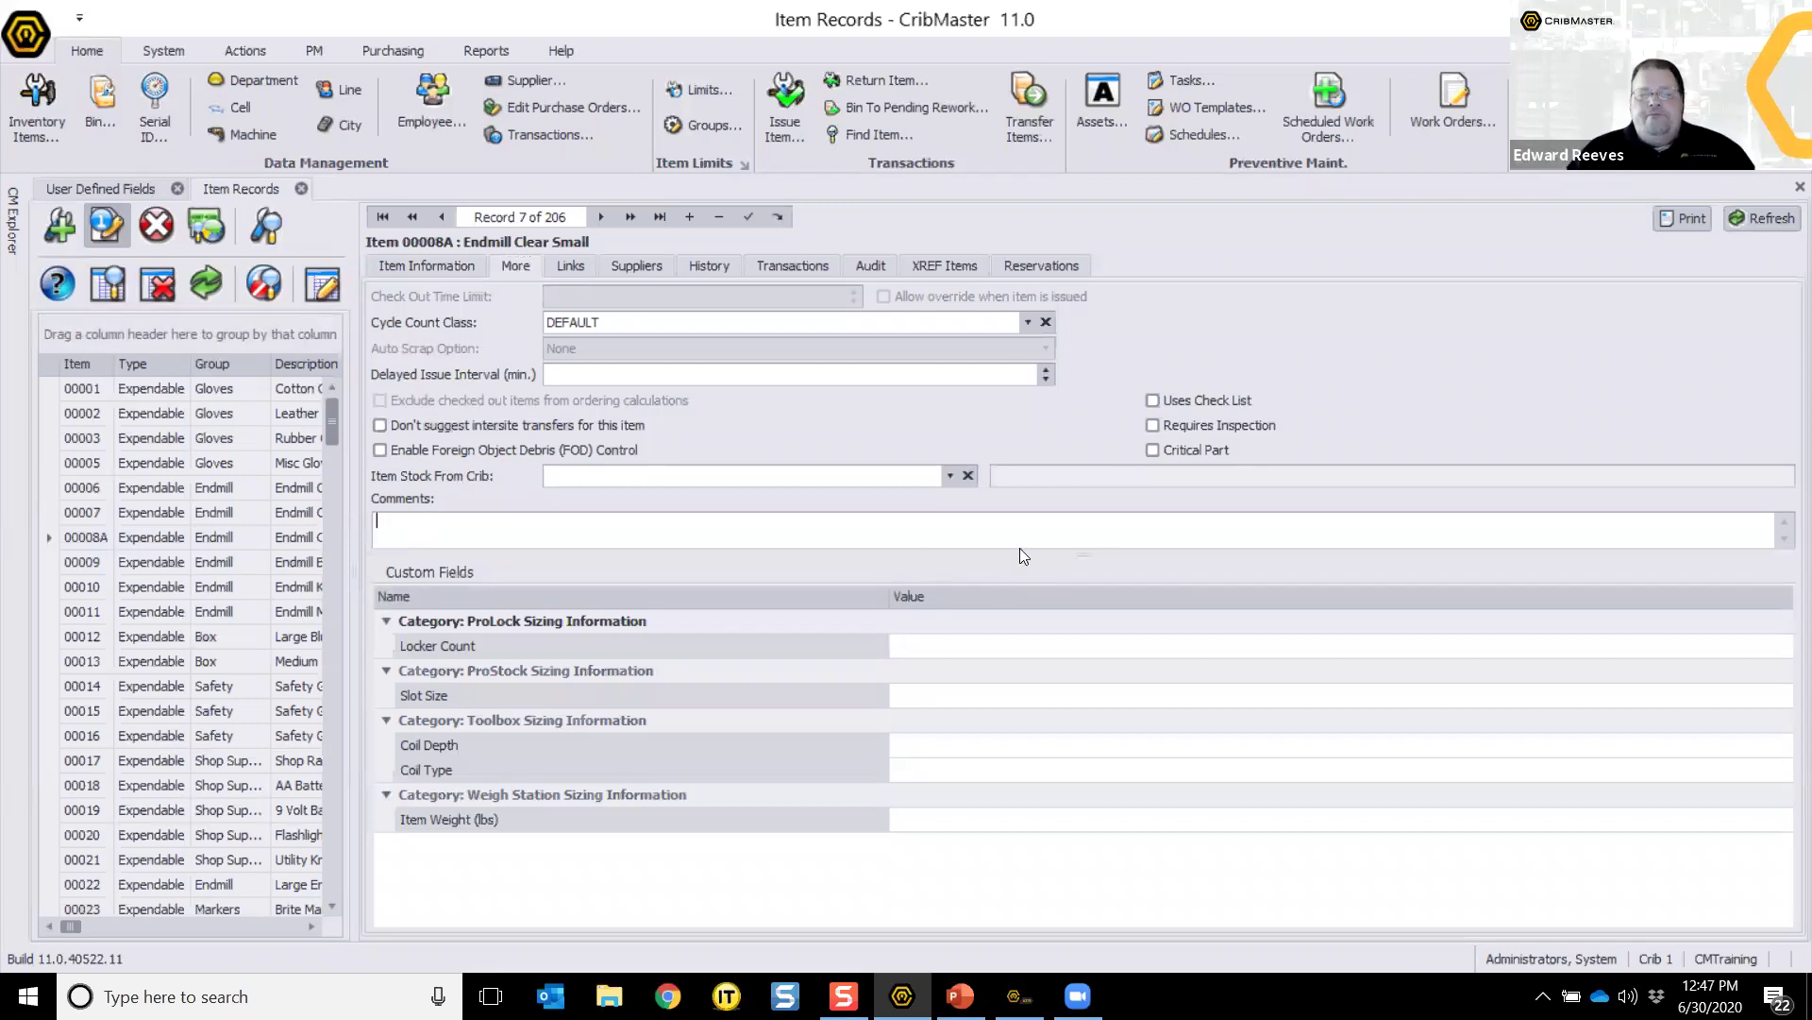
left_click_drag(1081, 554, 1082, 573)
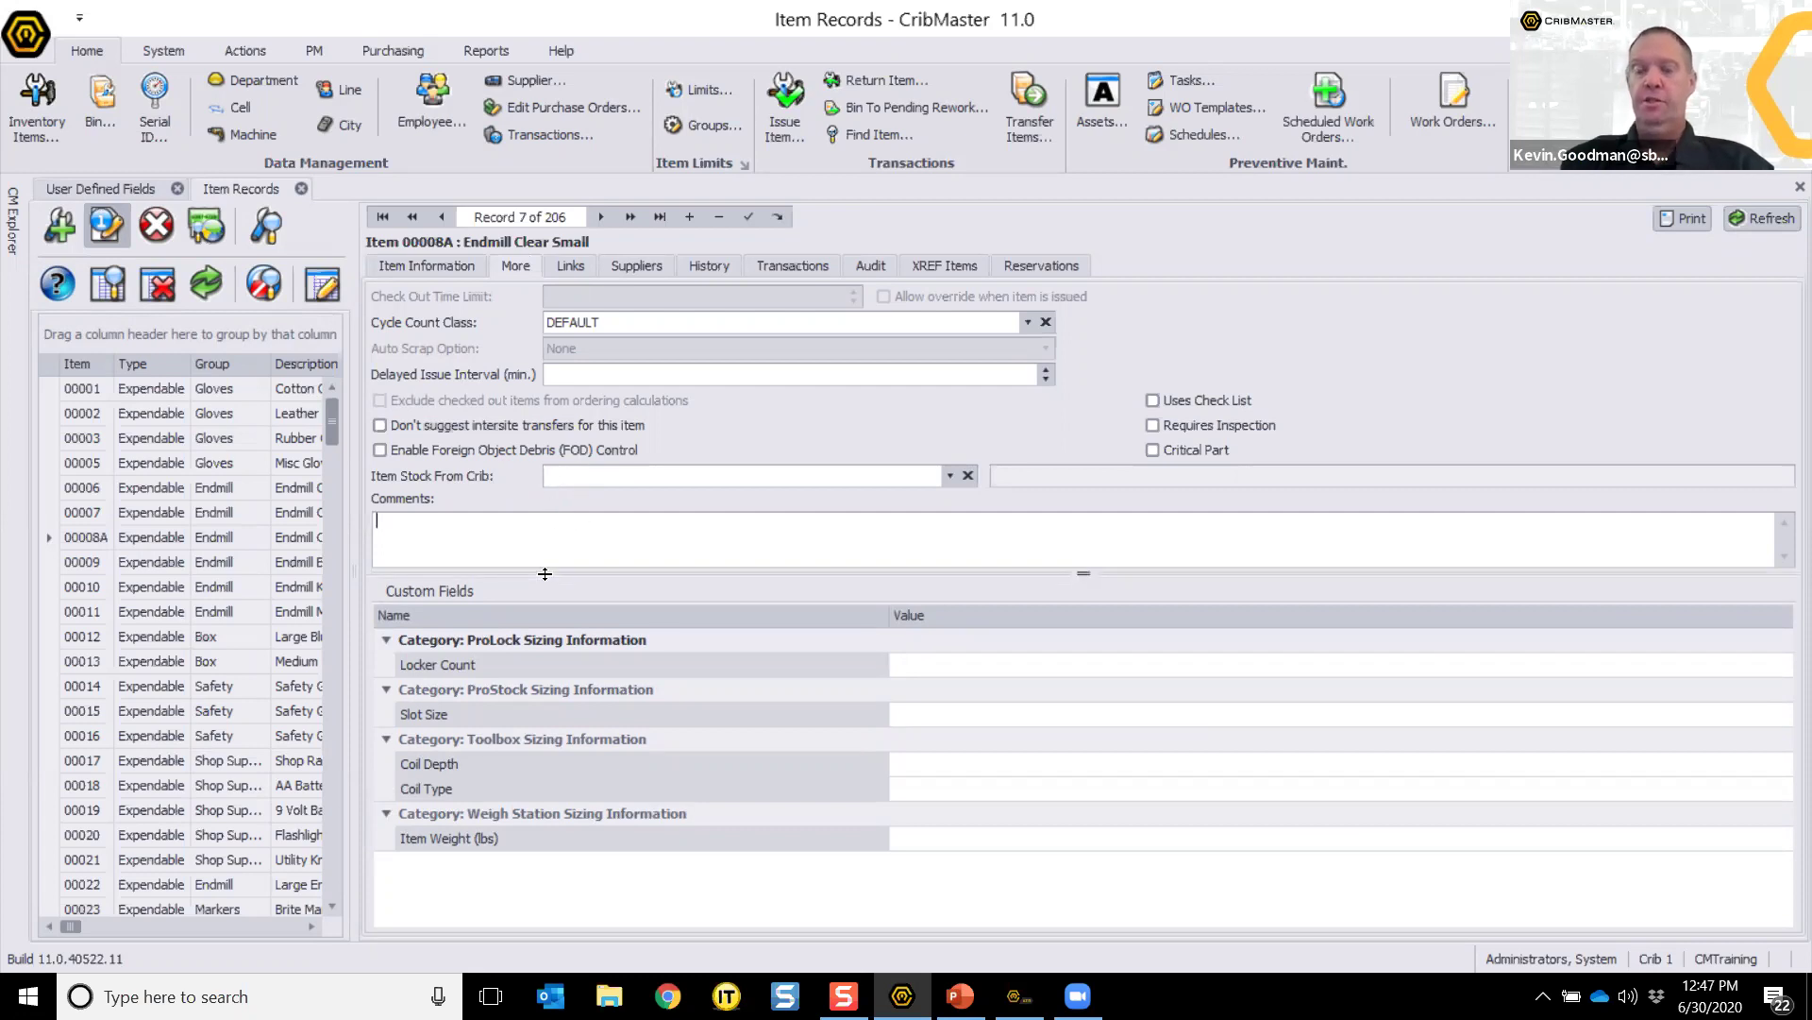
left_click_drag(545, 573, 564, 635)
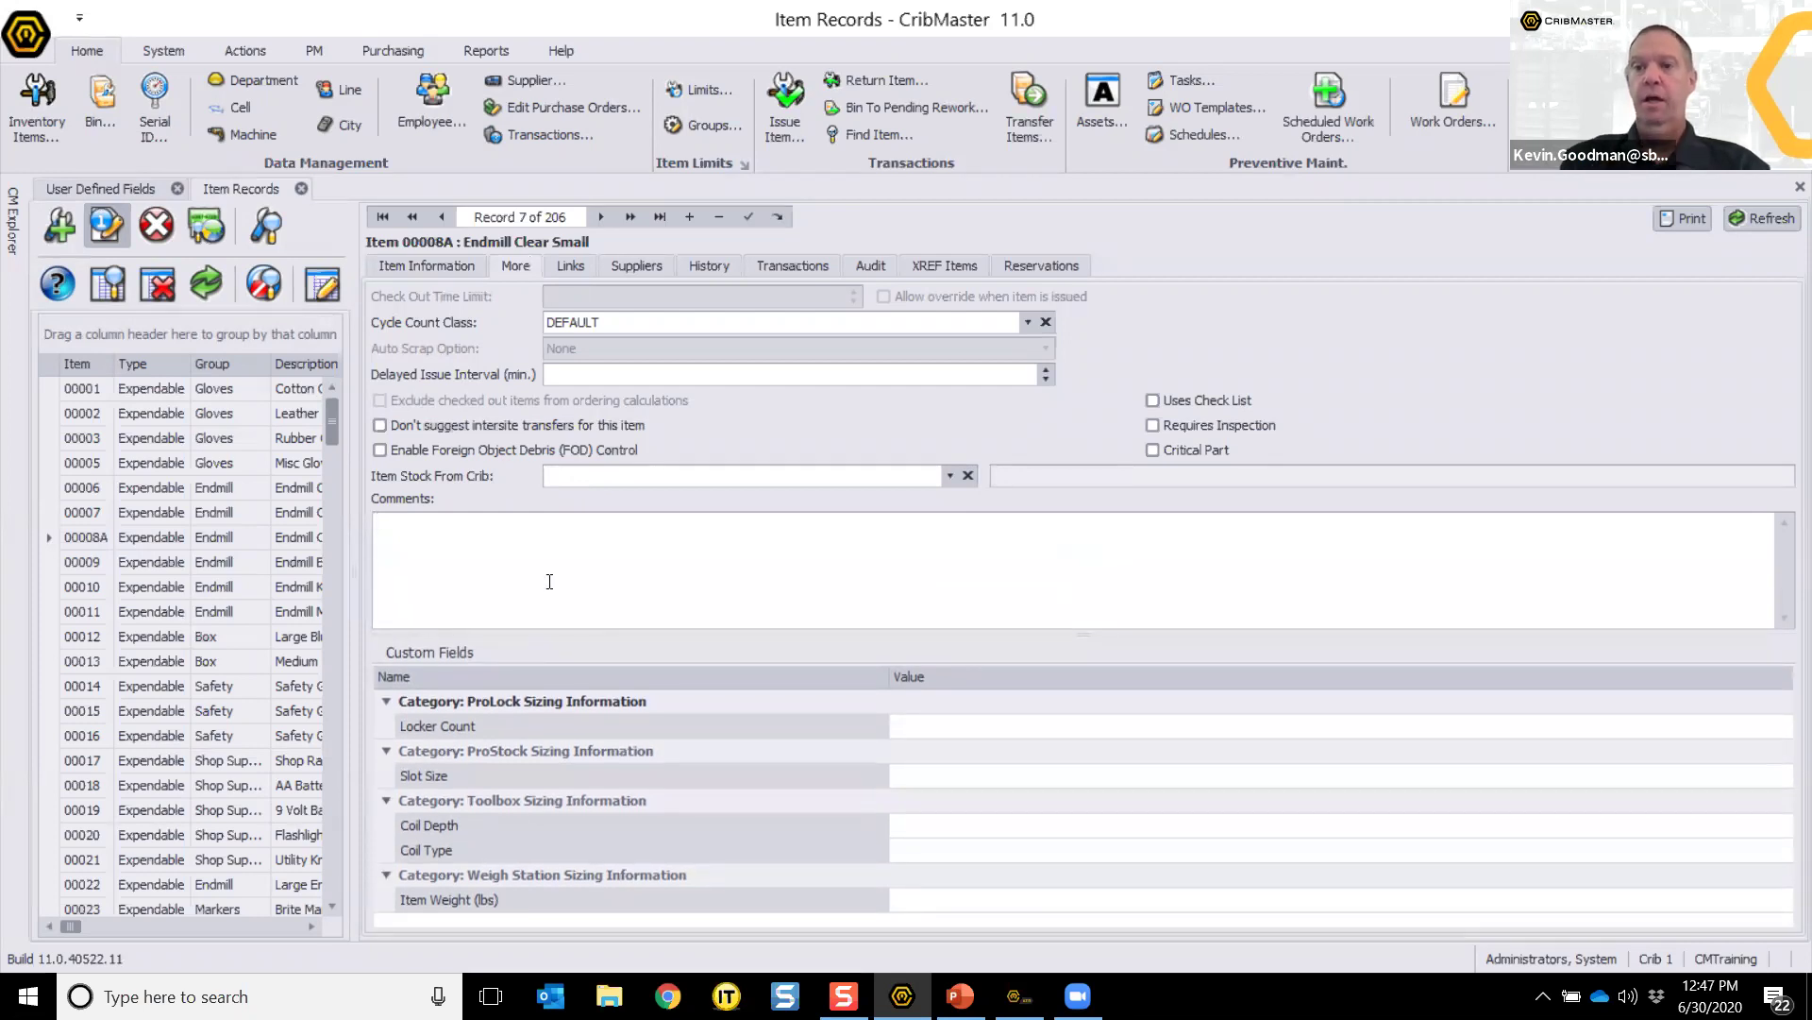